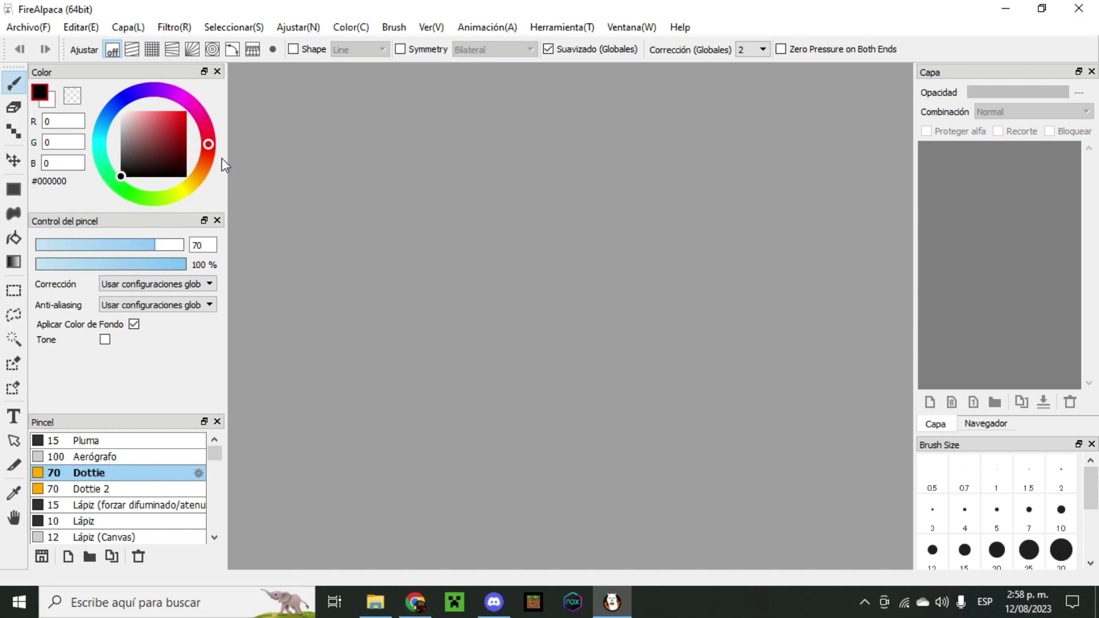
# - Choose the Pluma brush and set its size to 100
pyautogui.click(157, 442)
pyautogui.click(176, 244)
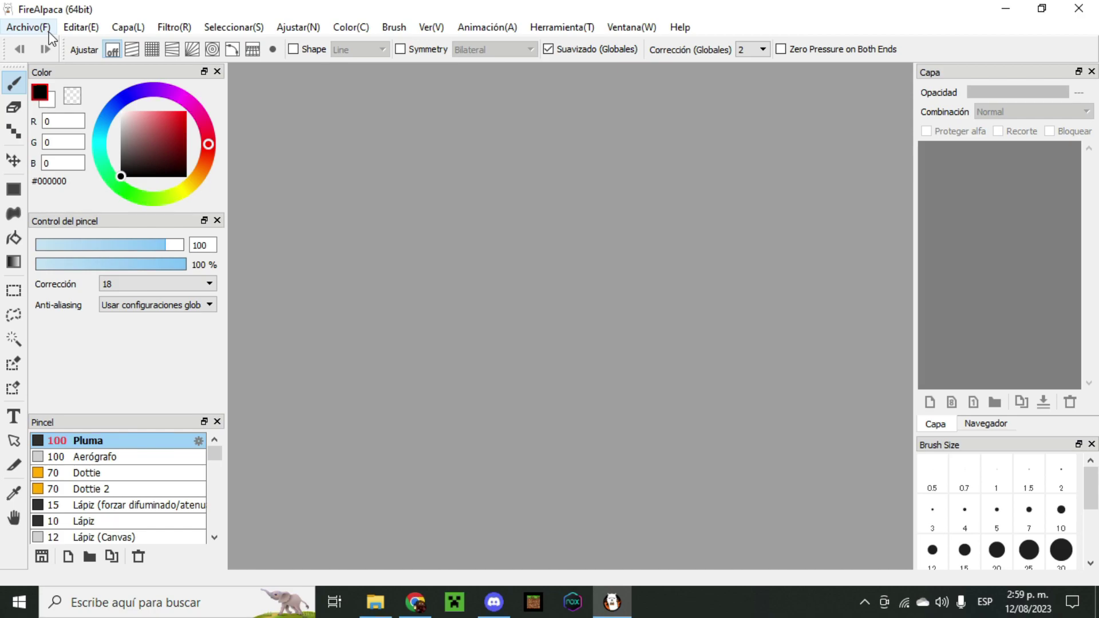
# - Create a new 11000 × 11000 pixel image at 350 dpi with a transparent background and a colour layer
pyautogui.click(28, 27)
pyautogui.moveTo(127, 26)
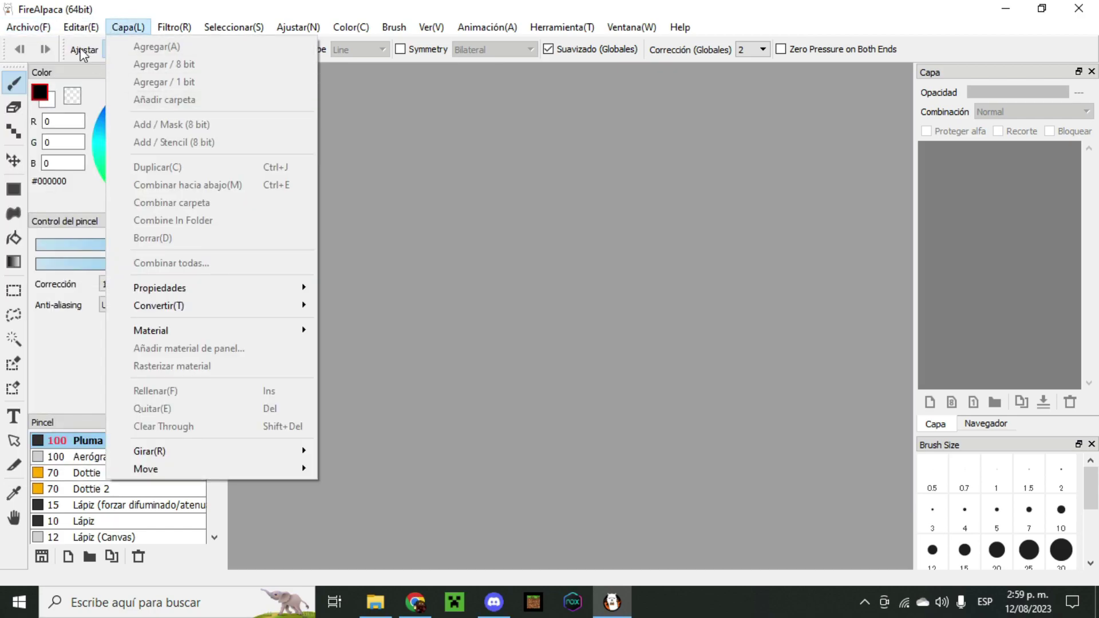
pyautogui.click(19, 32)
pyautogui.click(21, 32)
pyautogui.click(24, 45)
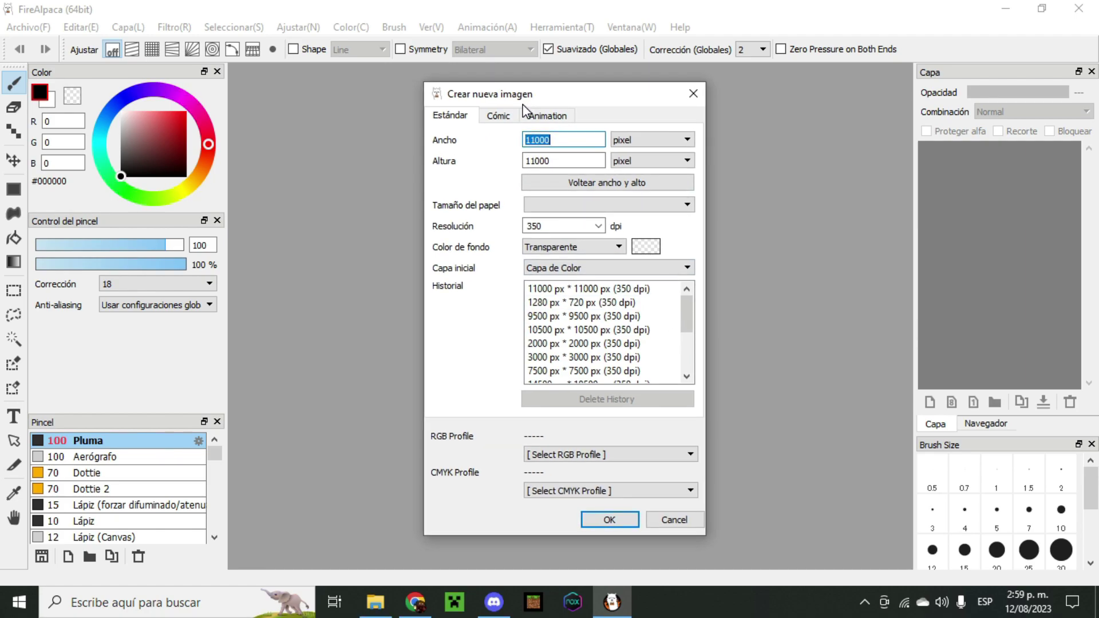
pyautogui.click(608, 519)
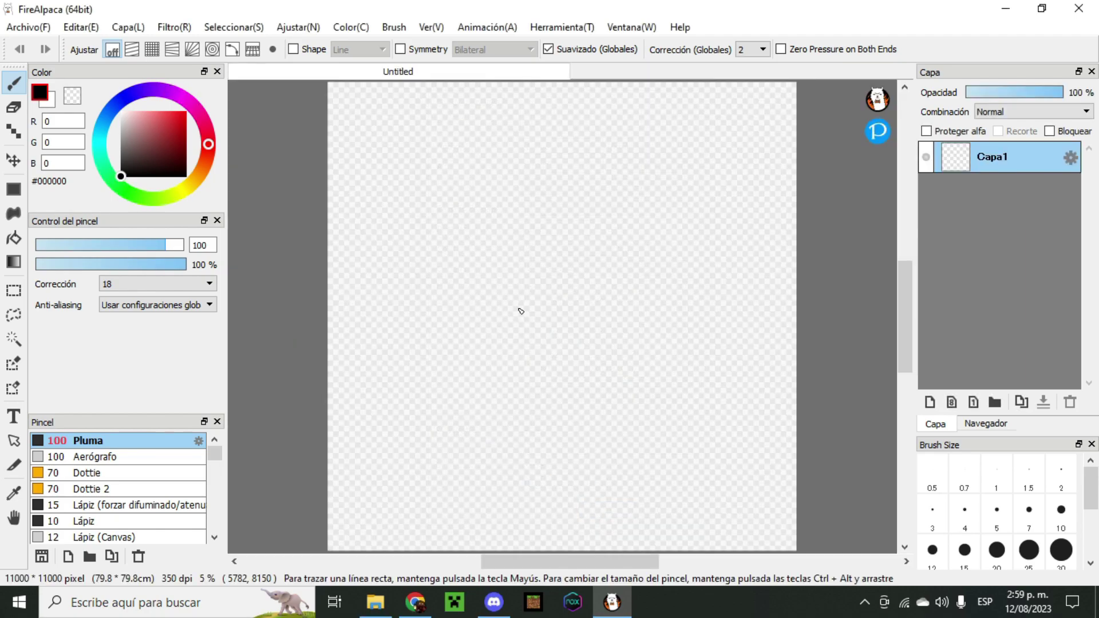
pyautogui.scroll(-2, 517, 311)
pyautogui.scroll(2, 538, 298)
pyautogui.scroll(-1, 404, 316)
pyautogui.scroll(1, 404, 317)
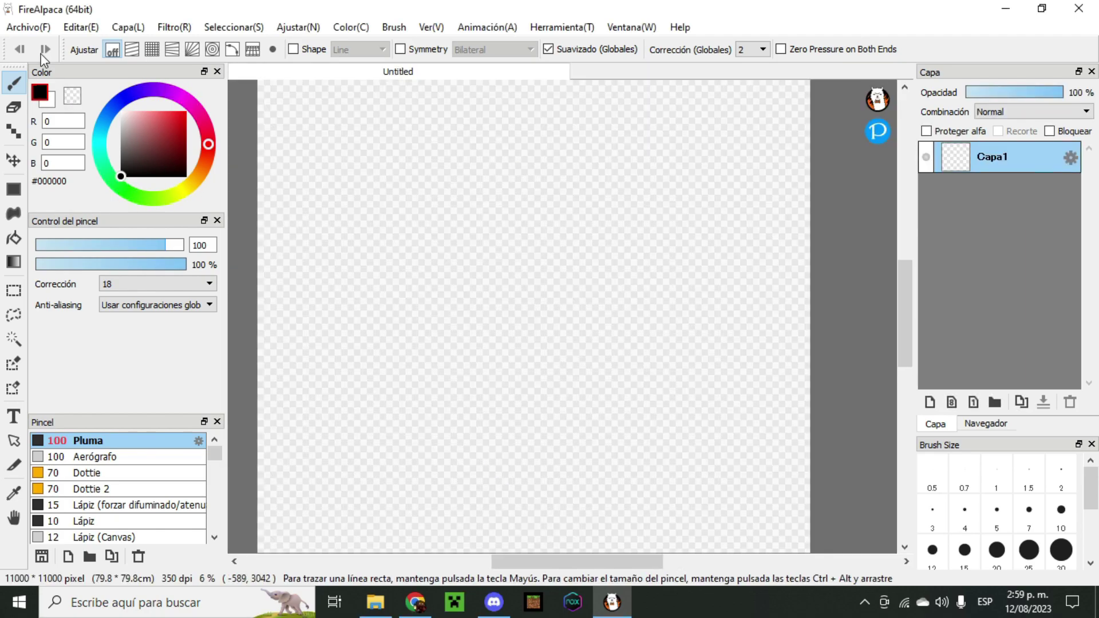
pyautogui.scroll(1, 214, 249)
pyautogui.scroll(-1, 331, 279)
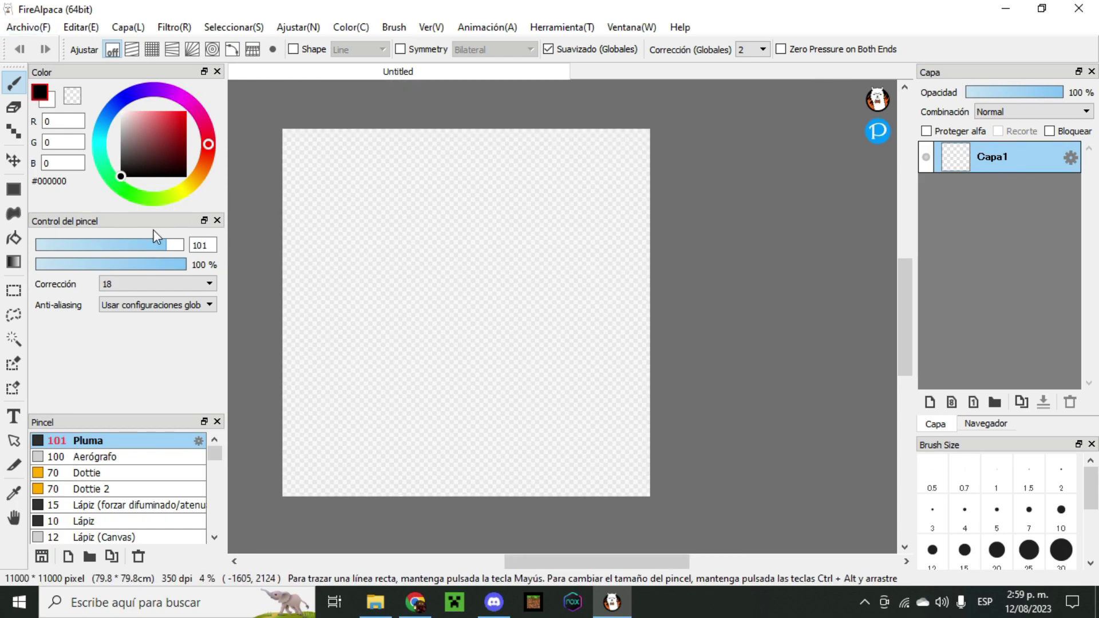
# - Open the picture niaa.png with the purple background from the Dibujos folder
pyautogui.click(35, 28)
pyautogui.moveTo(34, 24)
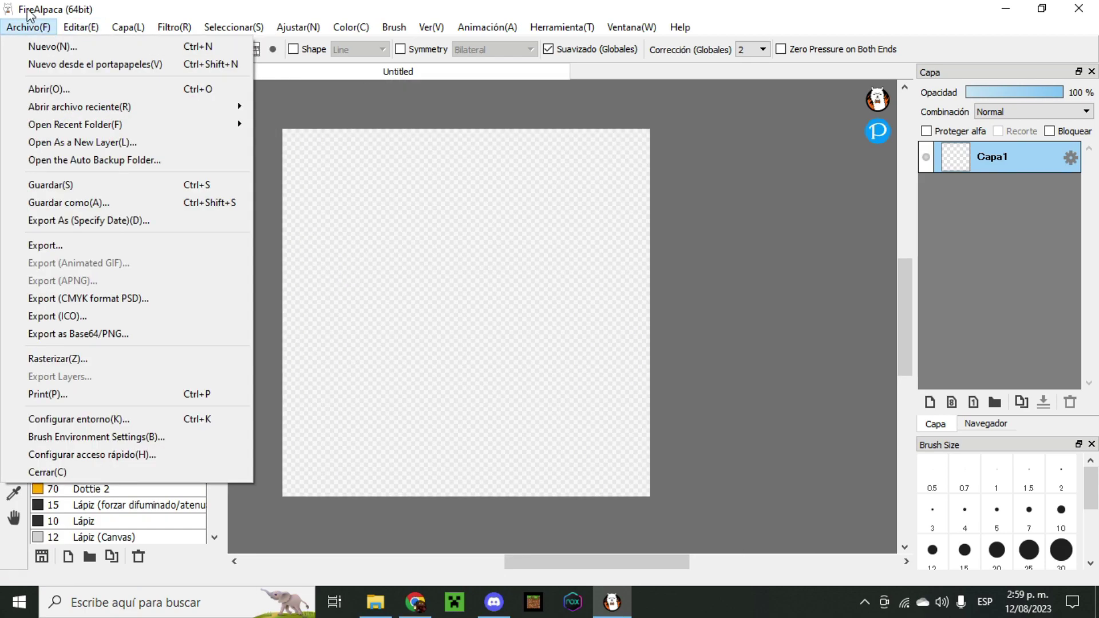
pyautogui.click(27, 86)
pyautogui.moveTo(848, 124); pyautogui.dragTo(833, 232)
pyautogui.scroll(-12, 519, 279)
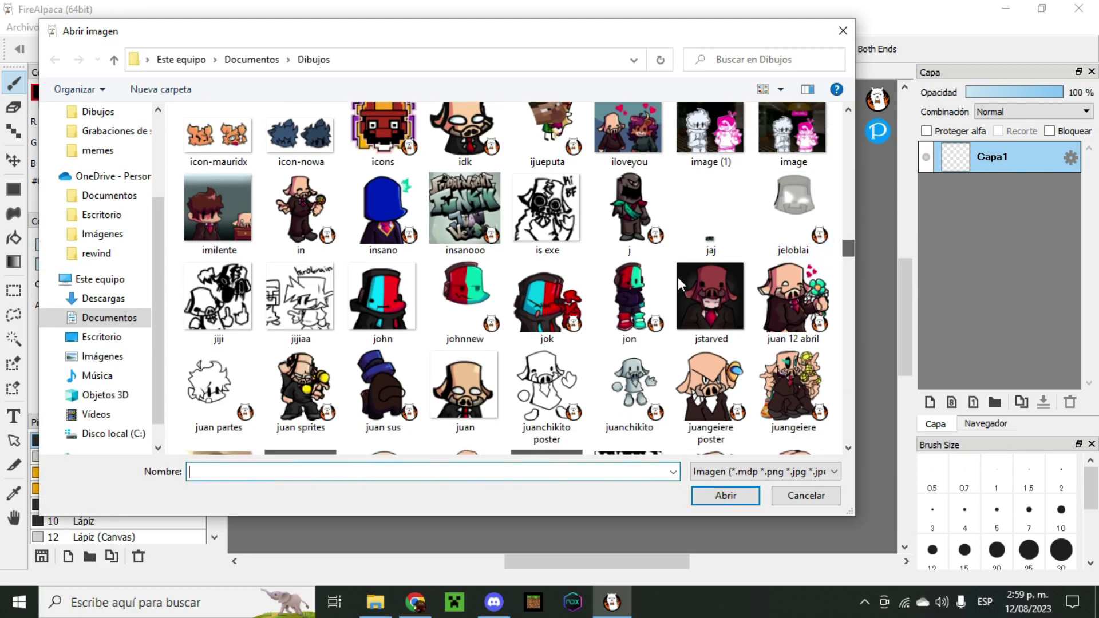
pyautogui.scroll(-12, 521, 283)
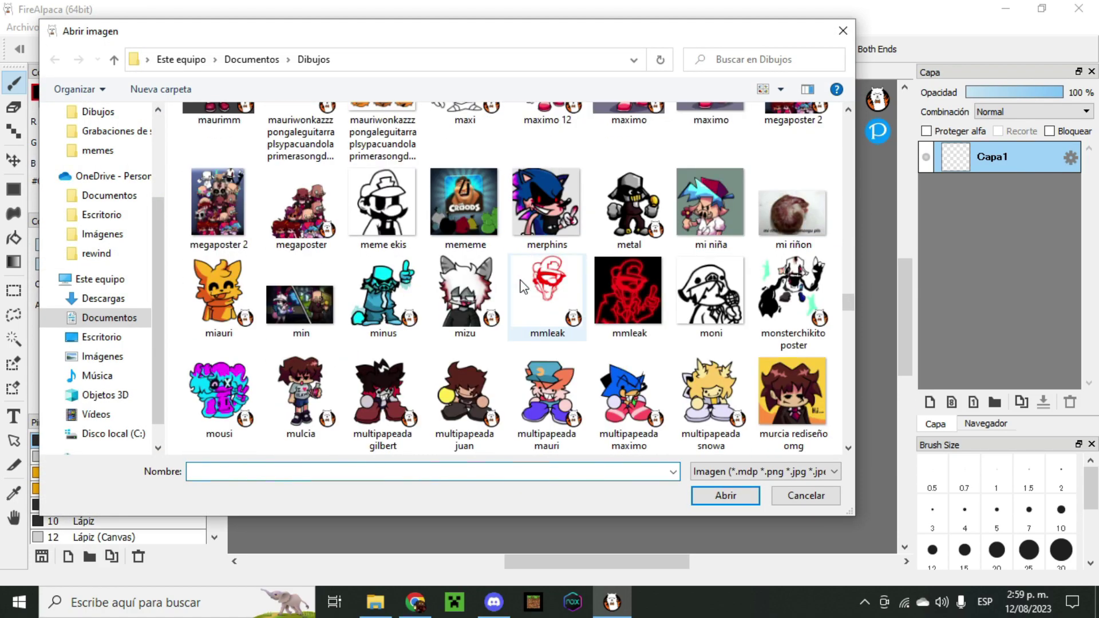
pyautogui.click(629, 229)
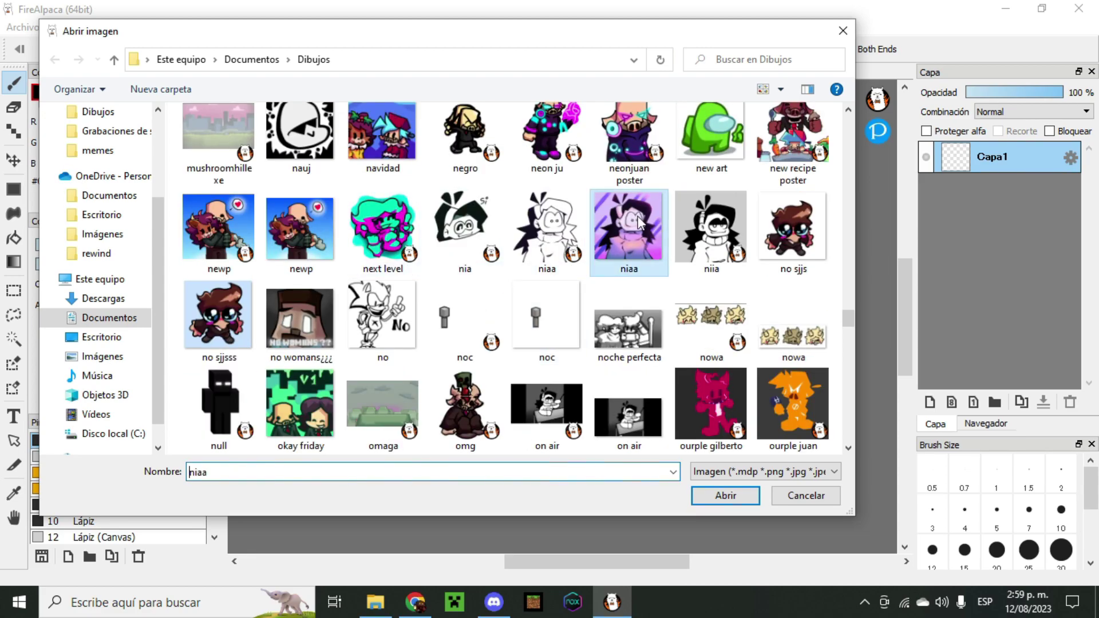
pyautogui.click(726, 495)
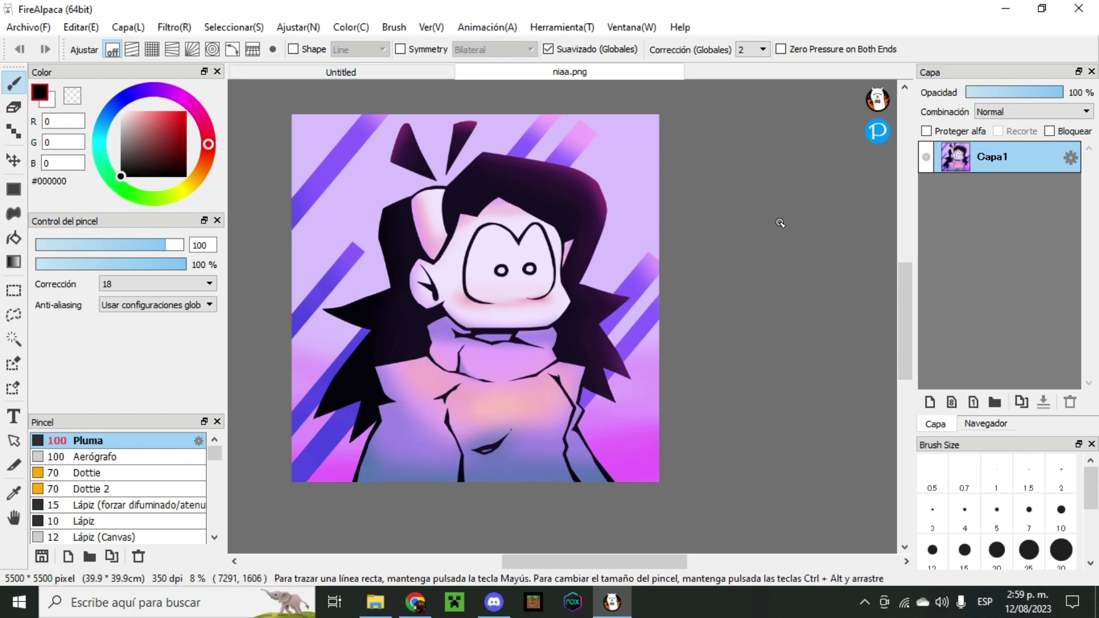
# - Copy the niaa.png picture into the Untitled image as a new layer and move it towards the canvas centre
pyautogui.press('ctrl')
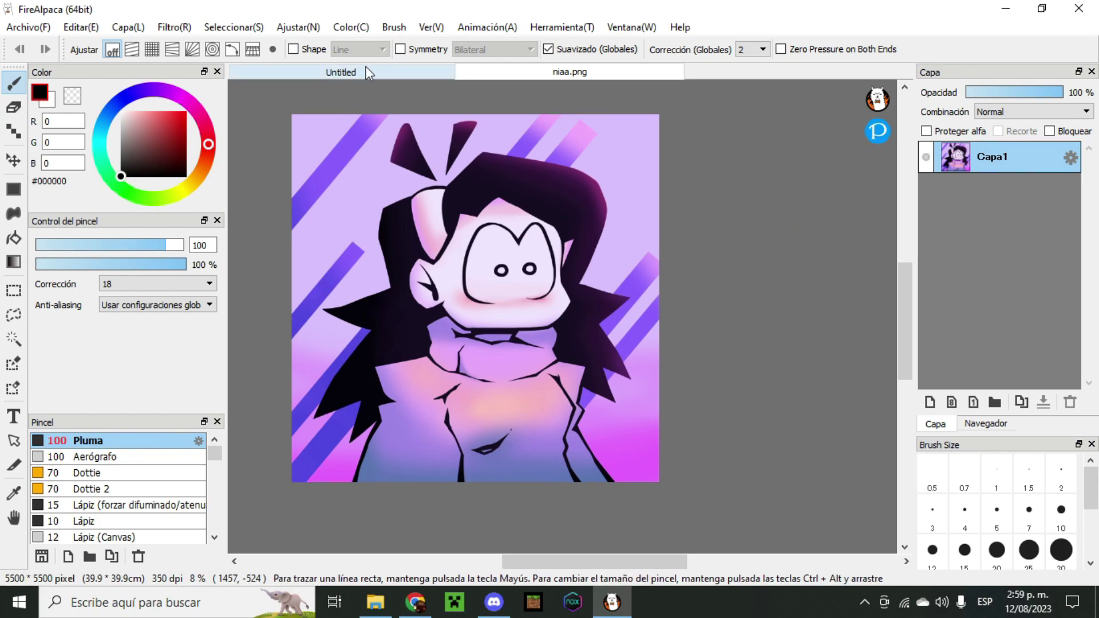
pyautogui.click(350, 78)
pyautogui.click(81, 27)
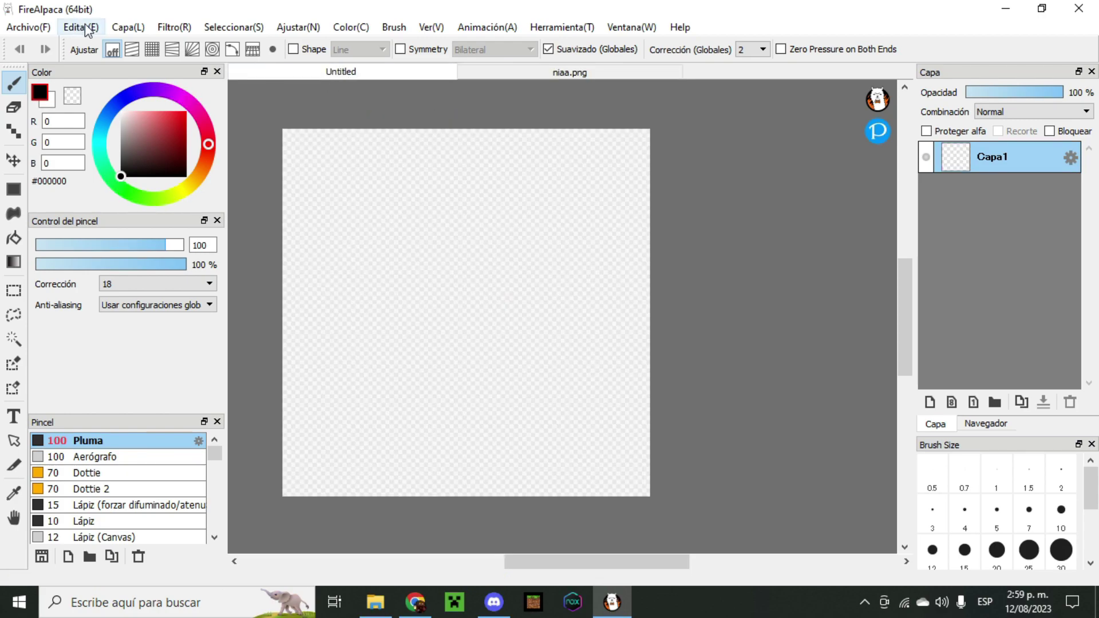
pyautogui.click(101, 139)
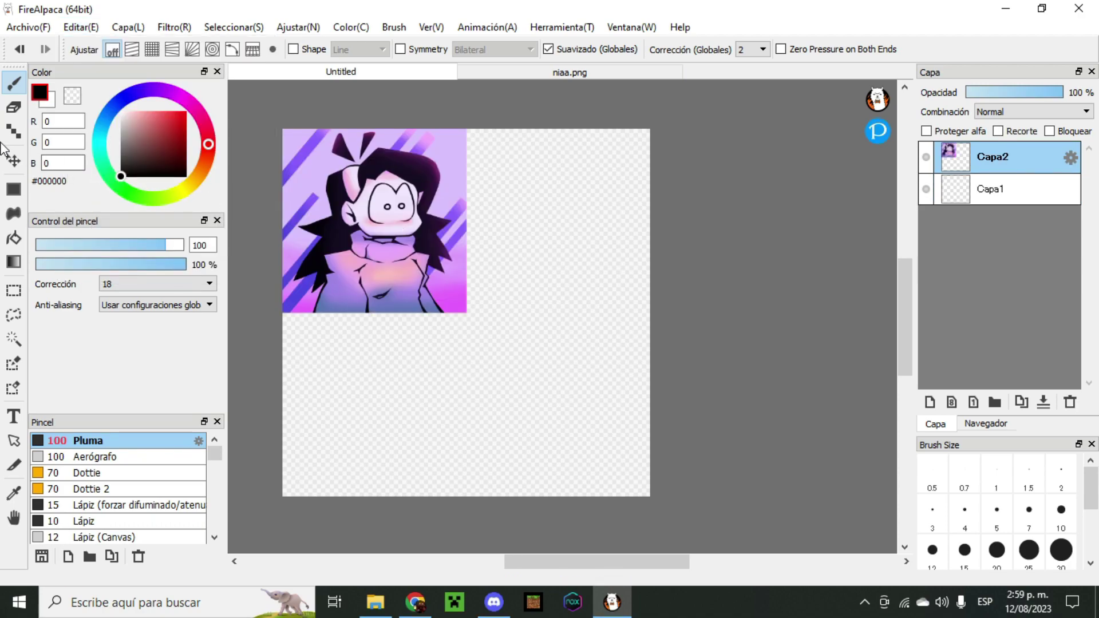
pyautogui.click(14, 161)
pyautogui.moveTo(388, 225); pyautogui.dragTo(437, 303)
# - Place layer Capa2 beneath Capa1 and lower its opacity to 37%
pyautogui.click(246, 30)
pyautogui.click(964, 167)
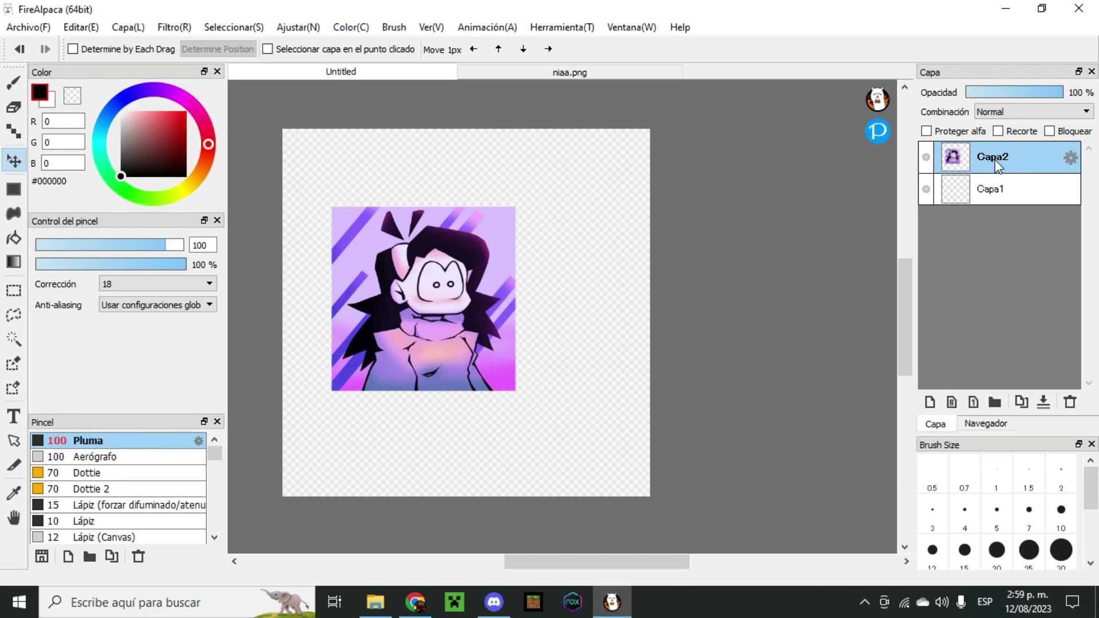
pyautogui.moveTo(992, 179); pyautogui.dragTo(980, 202)
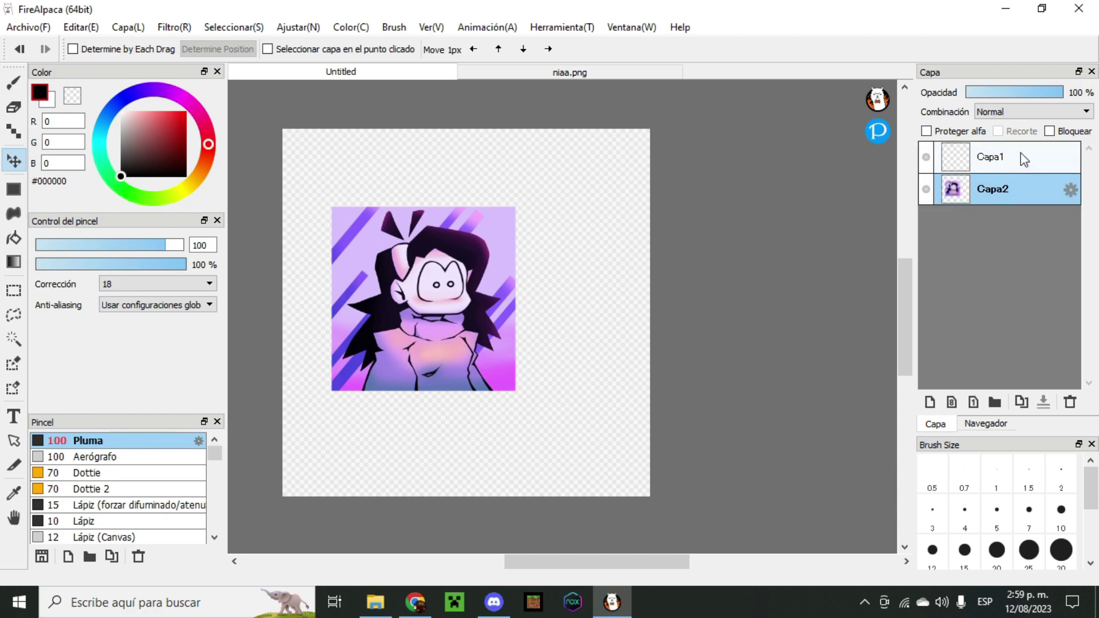
pyautogui.click(1014, 96)
pyautogui.click(1005, 95)
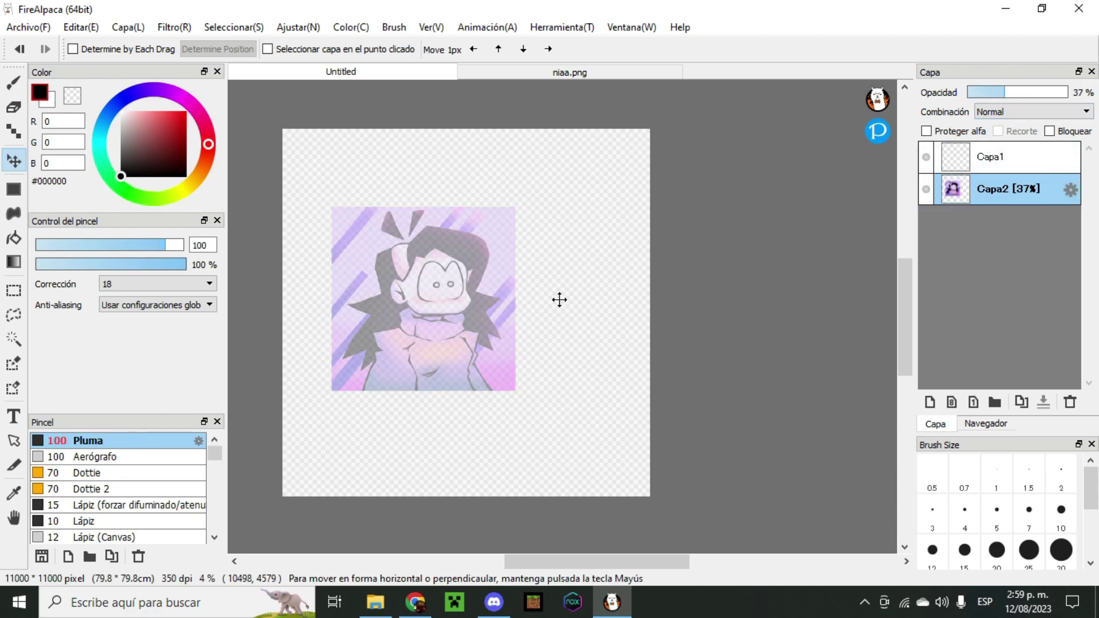
# - Shift the faded picture on Capa2 horizontally so it sits near the middle of the canvas
pyautogui.moveTo(532, 304); pyautogui.dragTo(584, 306)
pyautogui.click(234, 27)
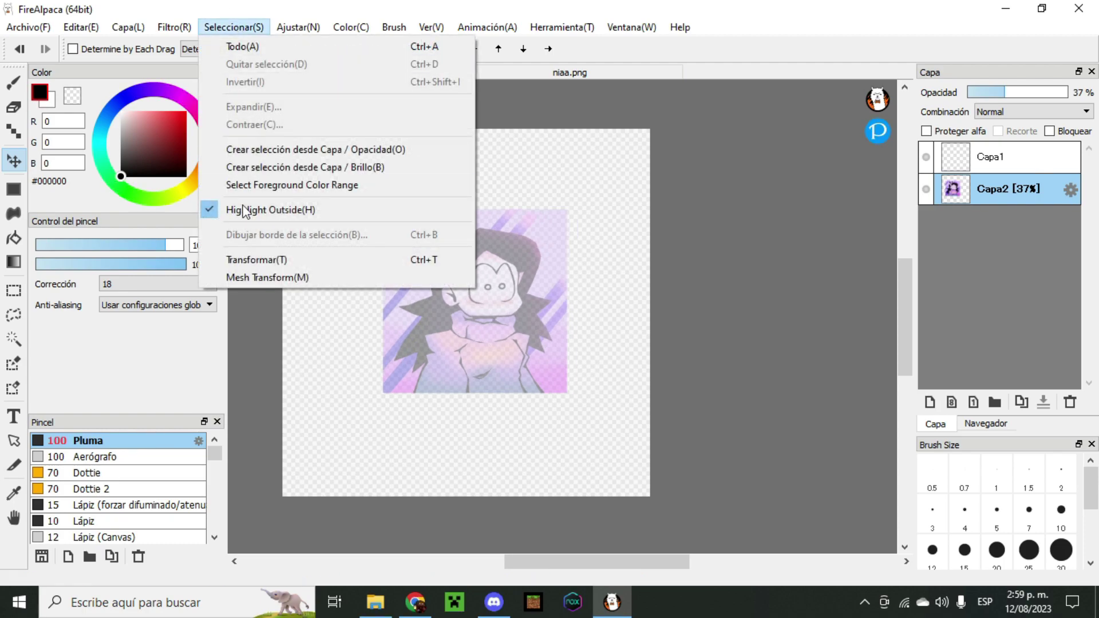
pyautogui.click(987, 213)
# - Make Capa2 a draft layer (Capa de borrador) in its layer properties
pyautogui.doubleClick(998, 191)
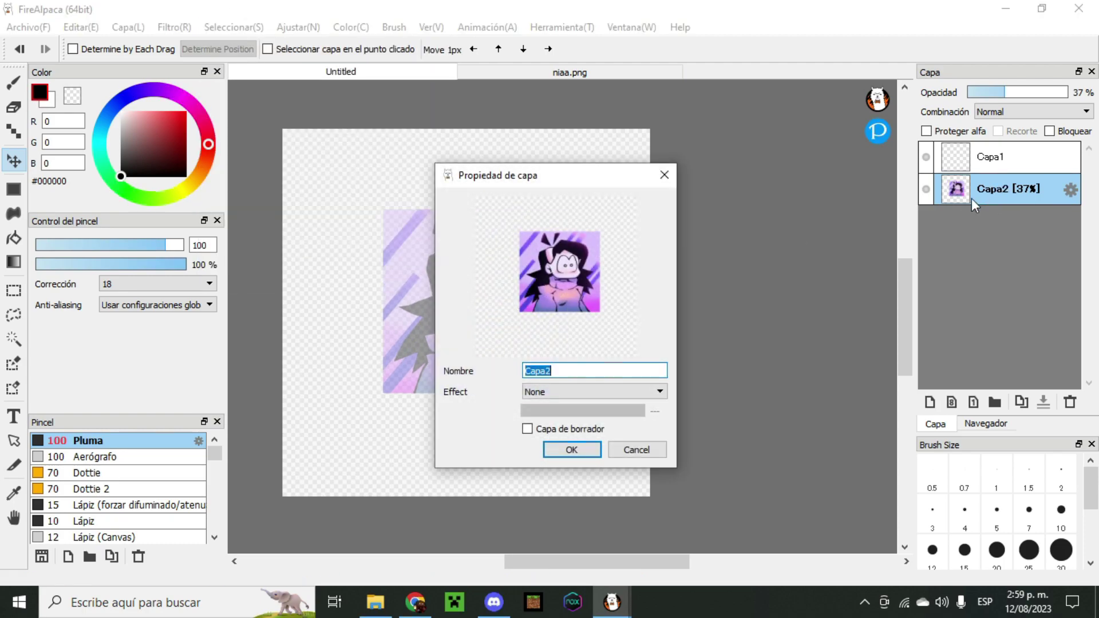
pyautogui.click(548, 431)
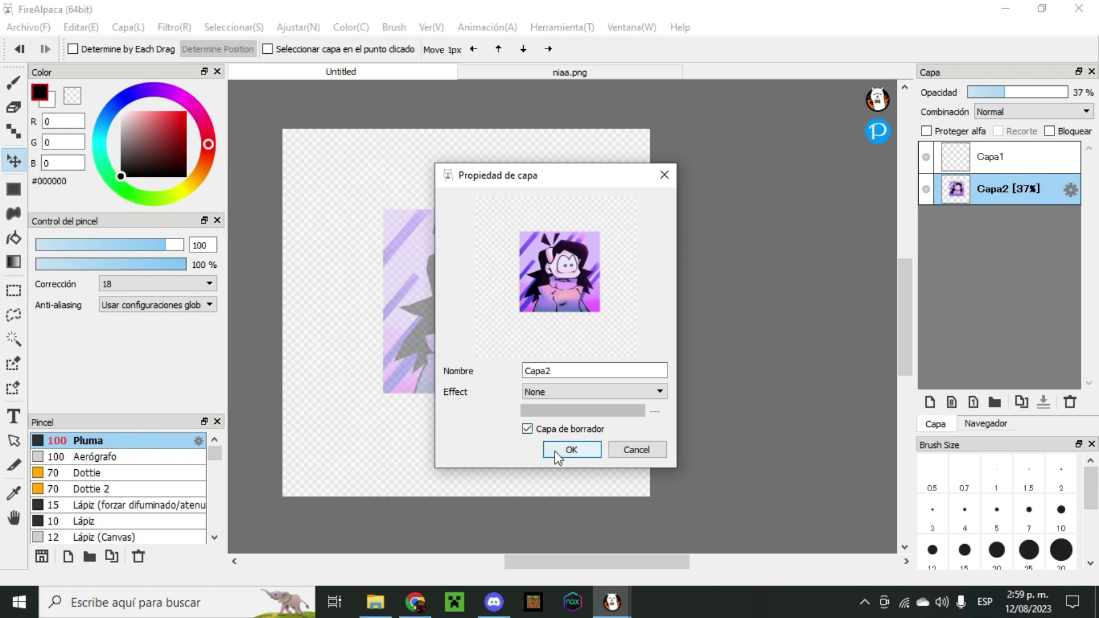
pyautogui.click(570, 450)
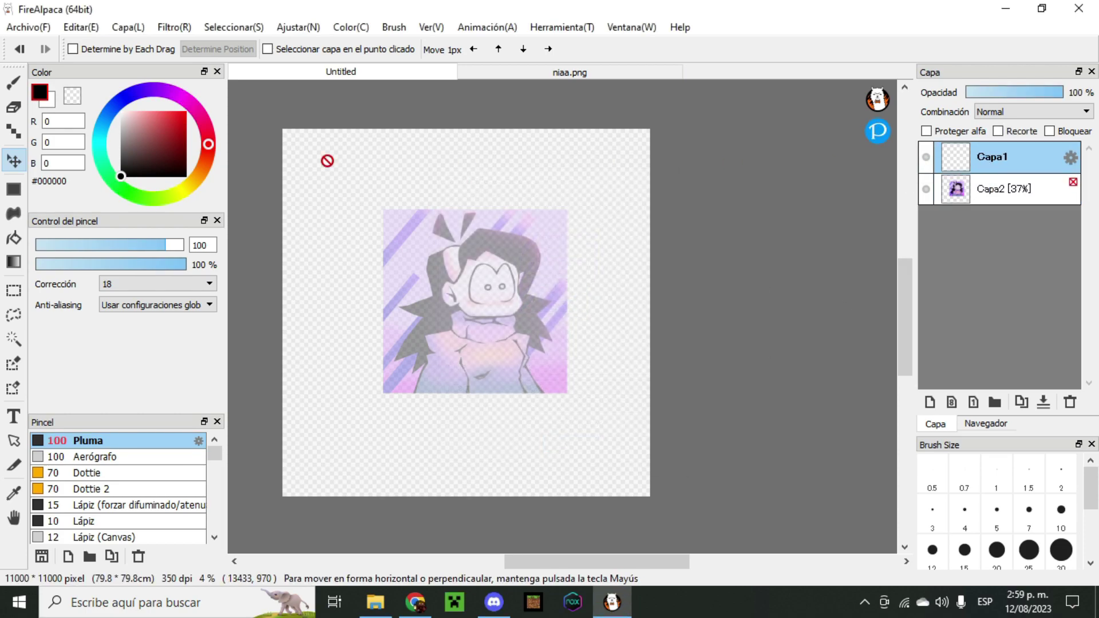
# - Try a freehand black circle around the face on Capa1 with the Pluma brush
pyautogui.click(14, 83)
pyautogui.scroll(2, 575, 383)
pyautogui.moveTo(422, 212)
pyautogui.mouseDown()
pyautogui.moveTo(490, 216)
pyautogui.moveTo(415, 208)
pyautogui.mouseUp()
pyautogui.scroll(1, 359, 236)
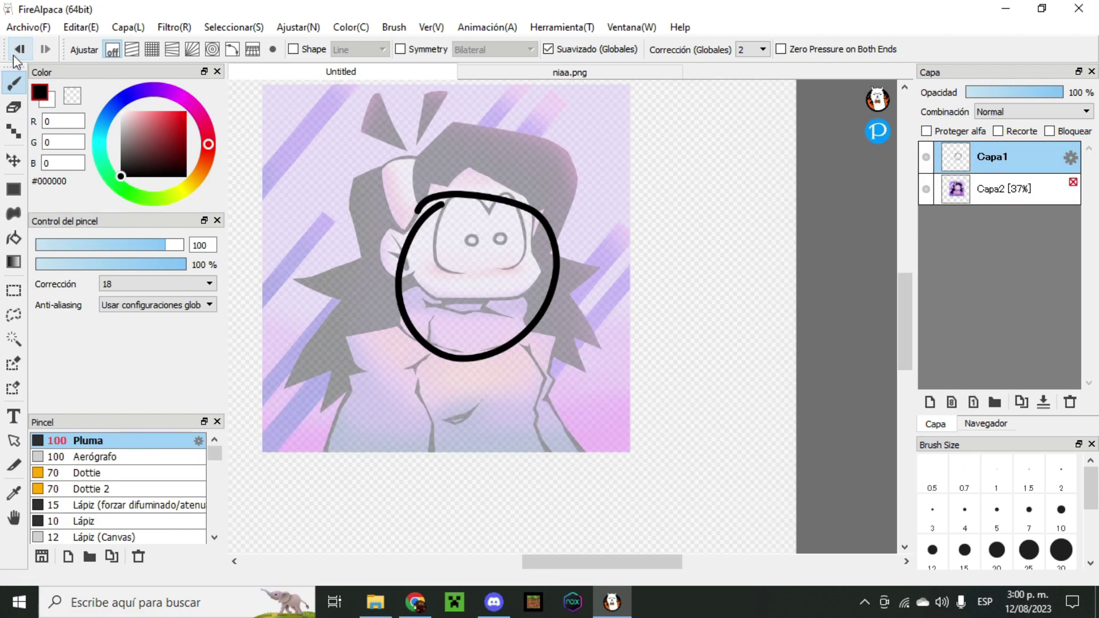
pyautogui.click(20, 50)
# - Draw a closed, tilted black oval over the lower face and scarf on Capa1
pyautogui.moveTo(450, 254)
pyautogui.mouseDown()
pyautogui.moveTo(492, 229)
pyautogui.moveTo(445, 257)
pyautogui.mouseUp()
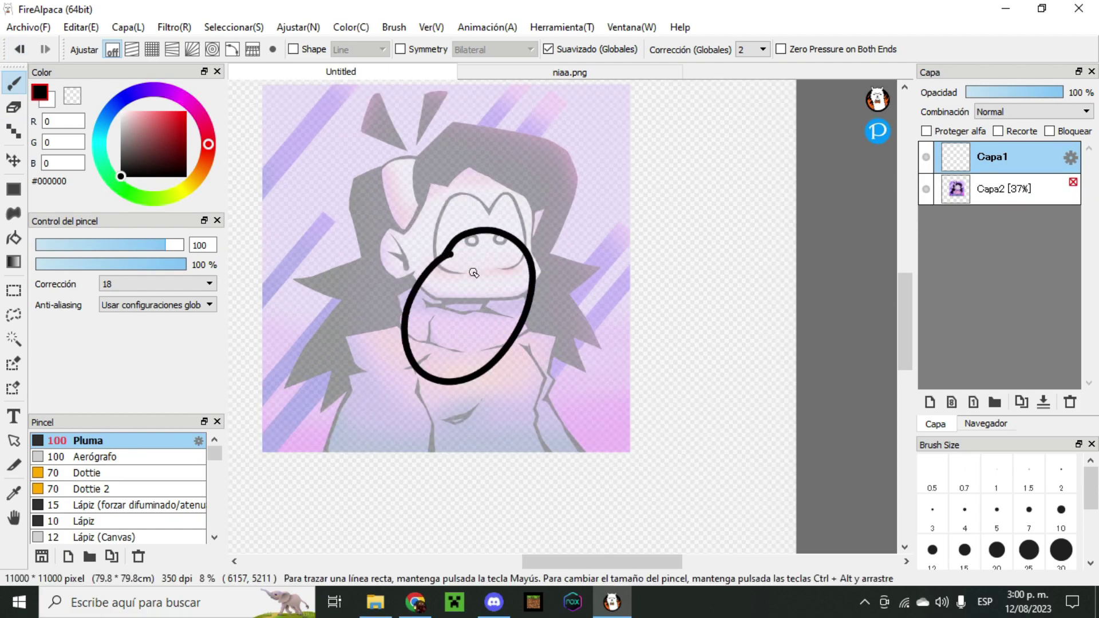
pyautogui.scroll(-1, 782, 238)
pyautogui.scroll(2, 790, 171)
pyautogui.scroll(-1, 798, 93)
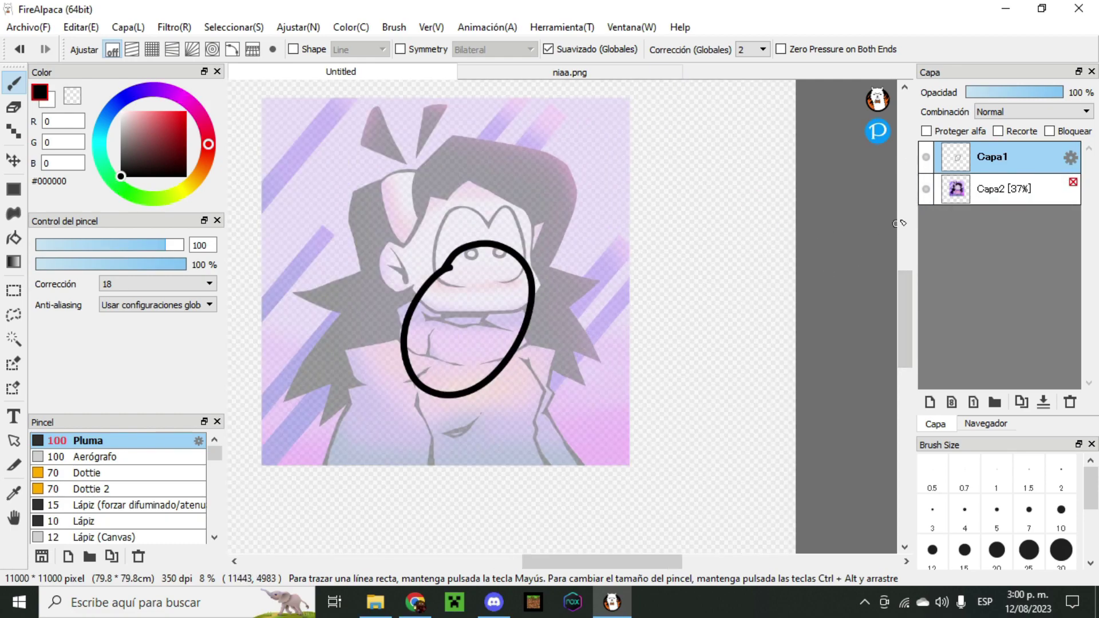
# - Turn off the draft layer option (Capa de borrador) in the properties of Capa2
pyautogui.doubleClick(977, 193)
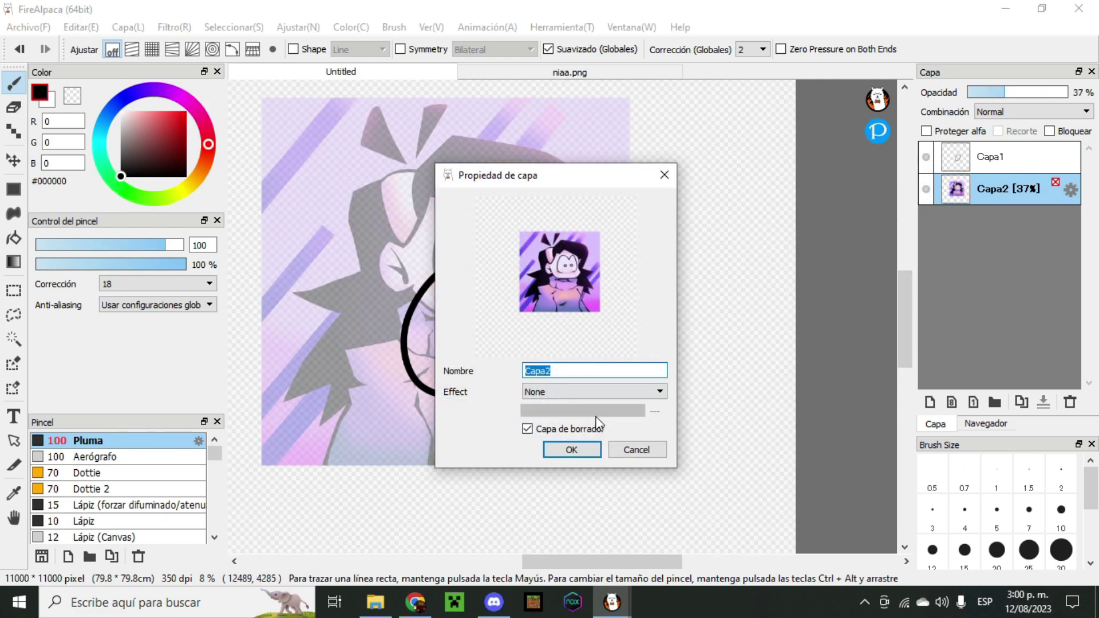
pyautogui.click(565, 434)
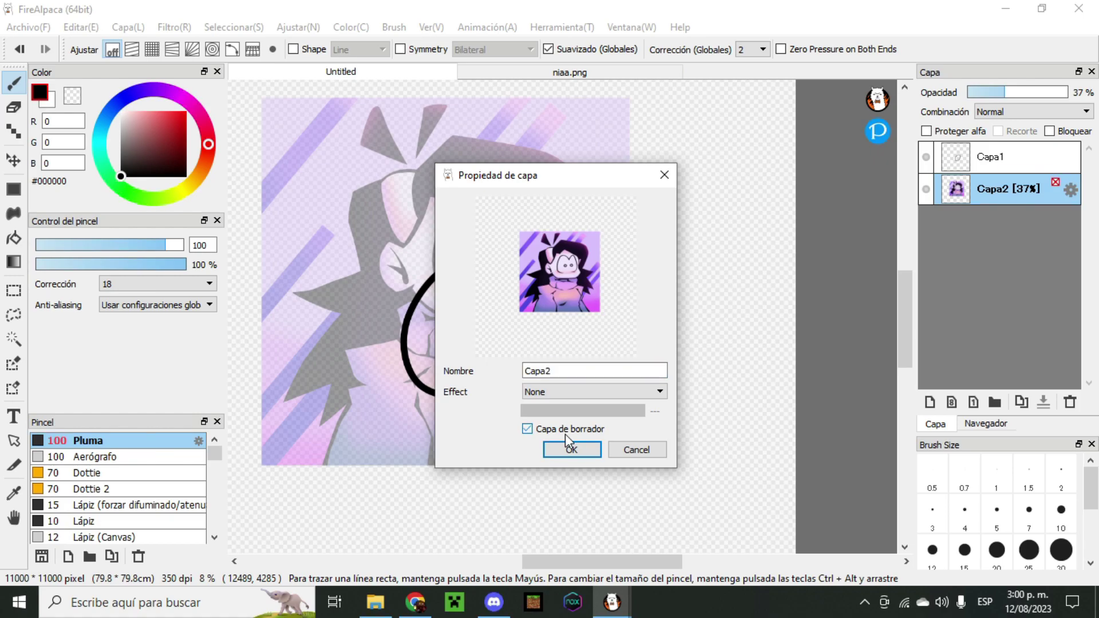
pyautogui.click(572, 450)
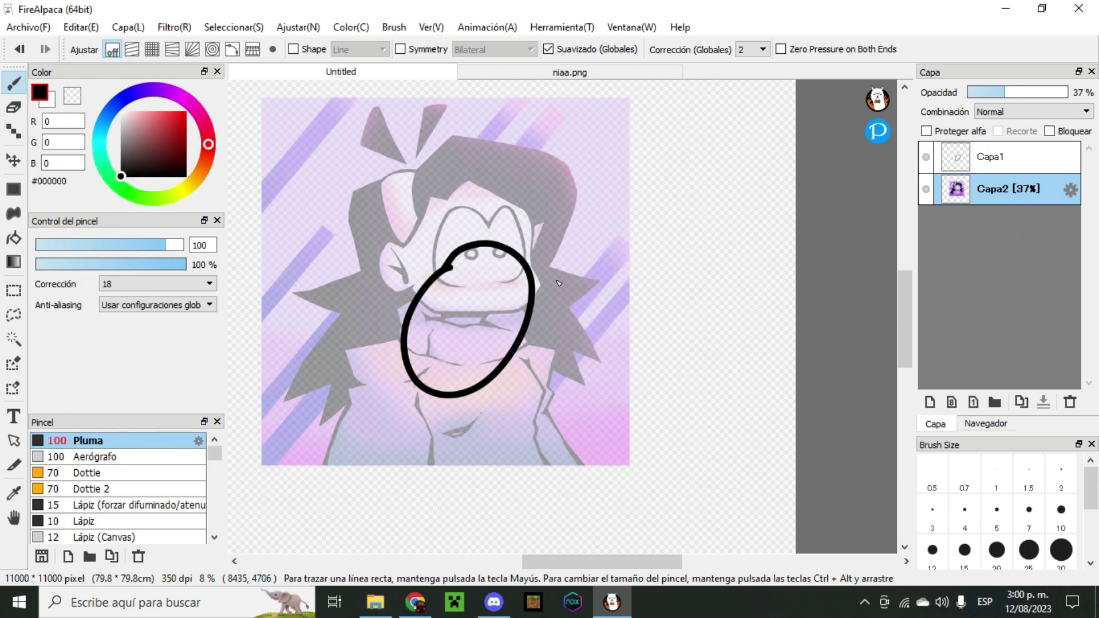
# - Set the foreground colour to white (#FFFFFF) and try a bucket fill inside the oval with Capa2 active
pyautogui.moveTo(145, 135); pyautogui.dragTo(118, 108)
pyautogui.click(14, 239)
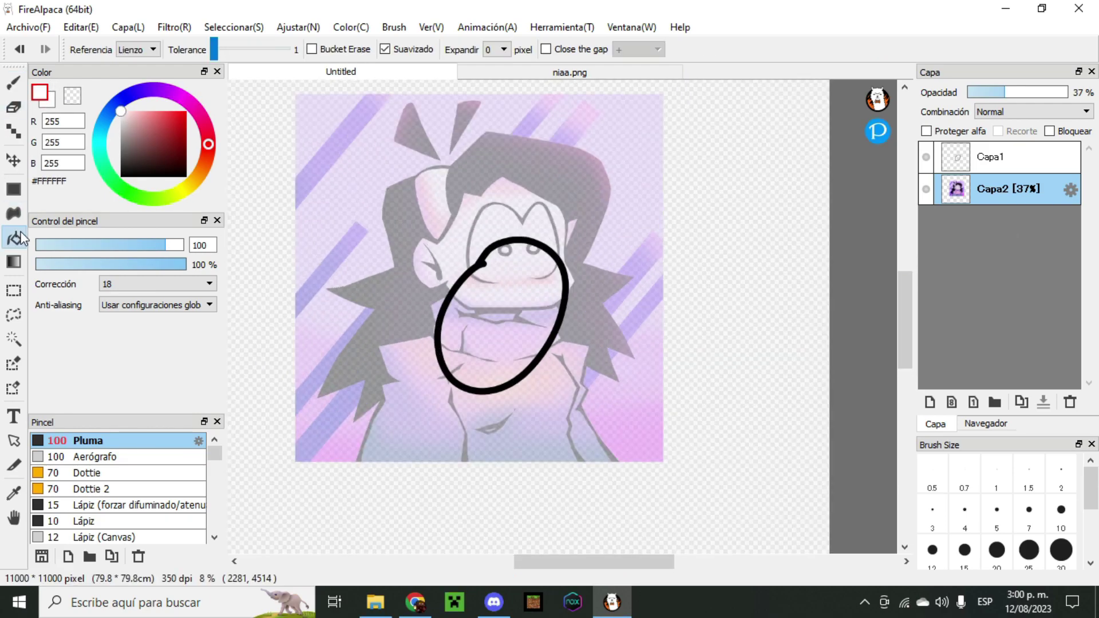
pyautogui.scroll(3, 493, 290)
pyautogui.scroll(2, 463, 296)
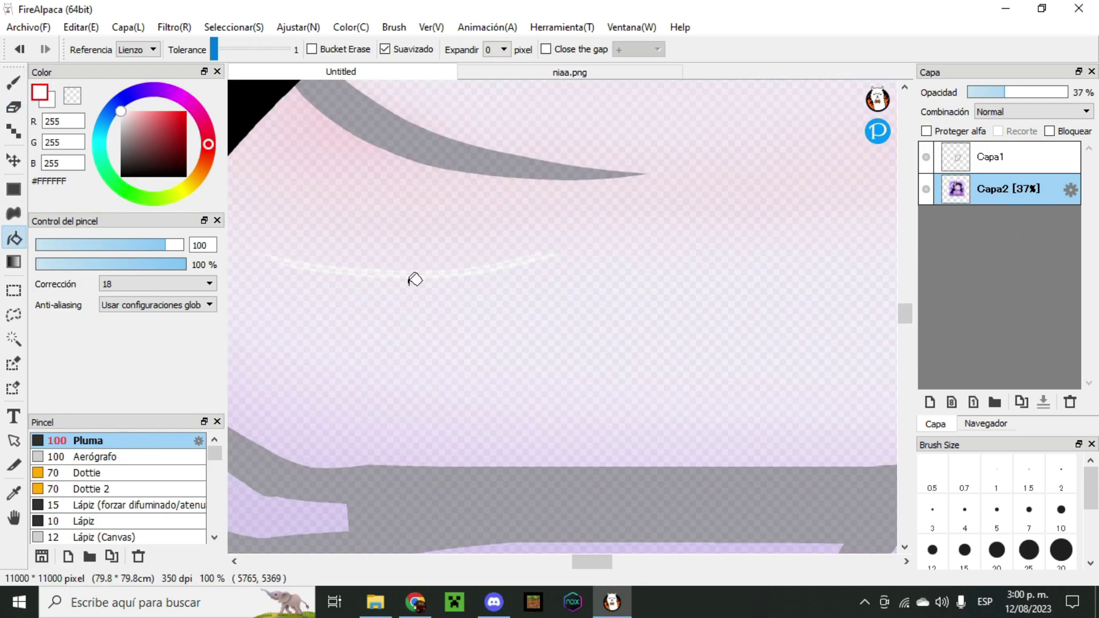
pyautogui.scroll(2, 414, 280)
pyautogui.scroll(-4, 306, 166)
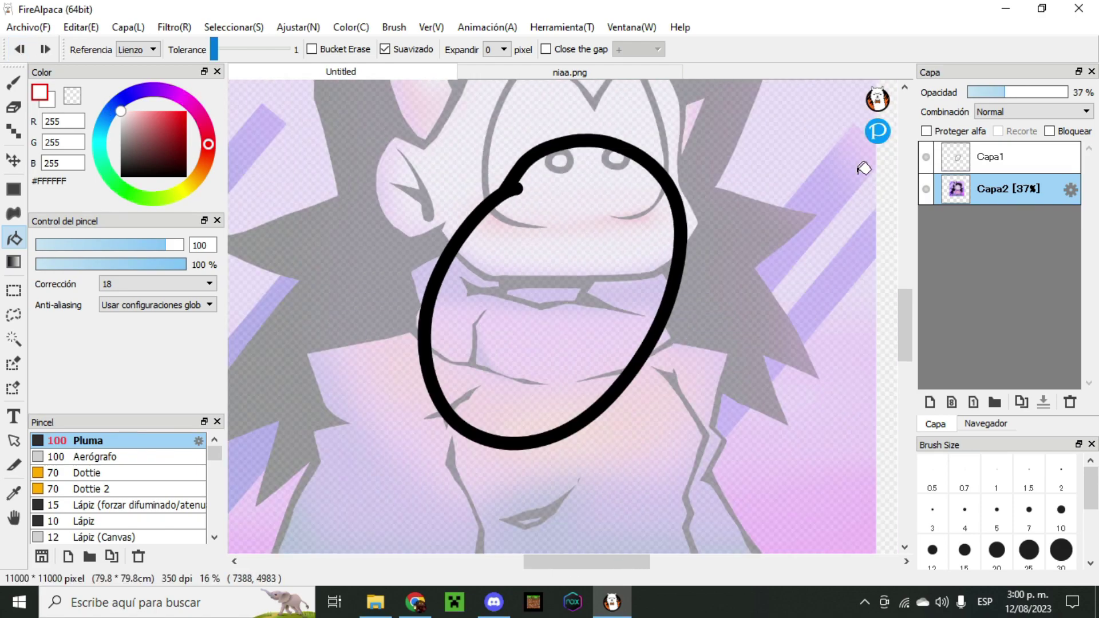
# - Try to bucket-fill the area inside the oval with white on Capa1, starting at the line beneath the chin
pyautogui.click(995, 160)
pyautogui.scroll(4, 549, 283)
pyautogui.click(533, 287)
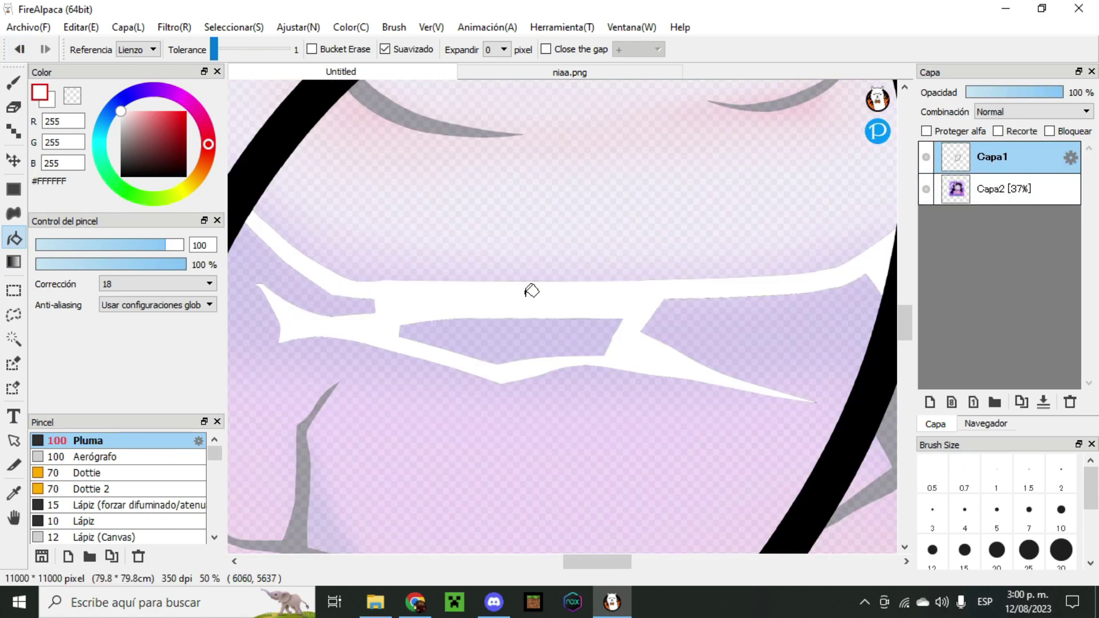
pyautogui.scroll(-4, 578, 275)
pyautogui.scroll(2, 431, 275)
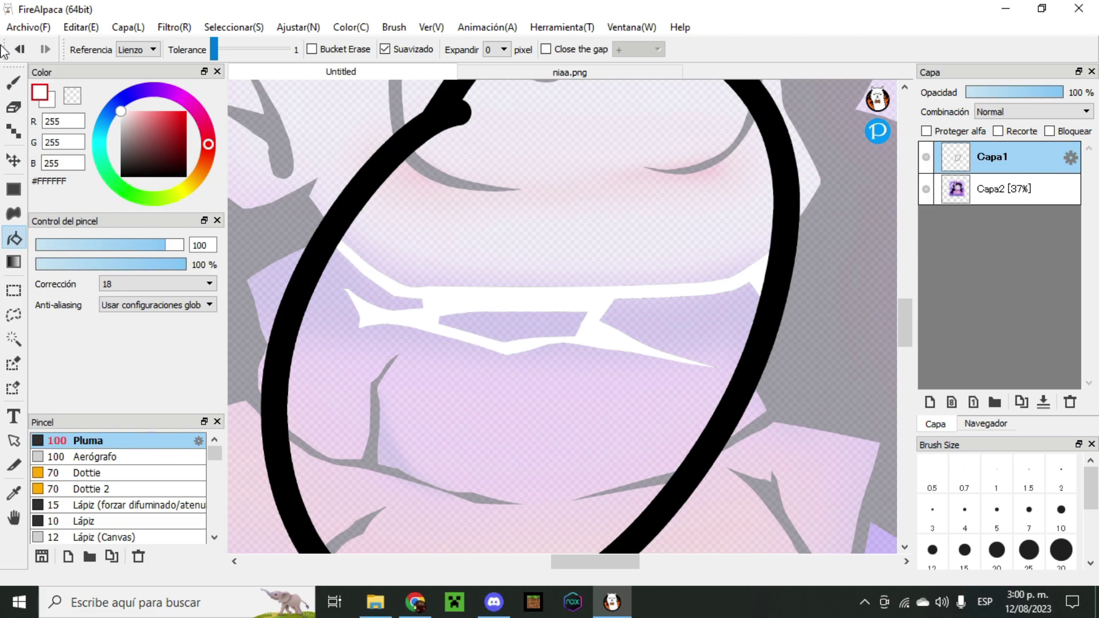
pyautogui.click(19, 49)
# - Mark Capa2 as a draft layer again in its properties and make Capa1 the active layer
pyautogui.scroll(-2, 485, 298)
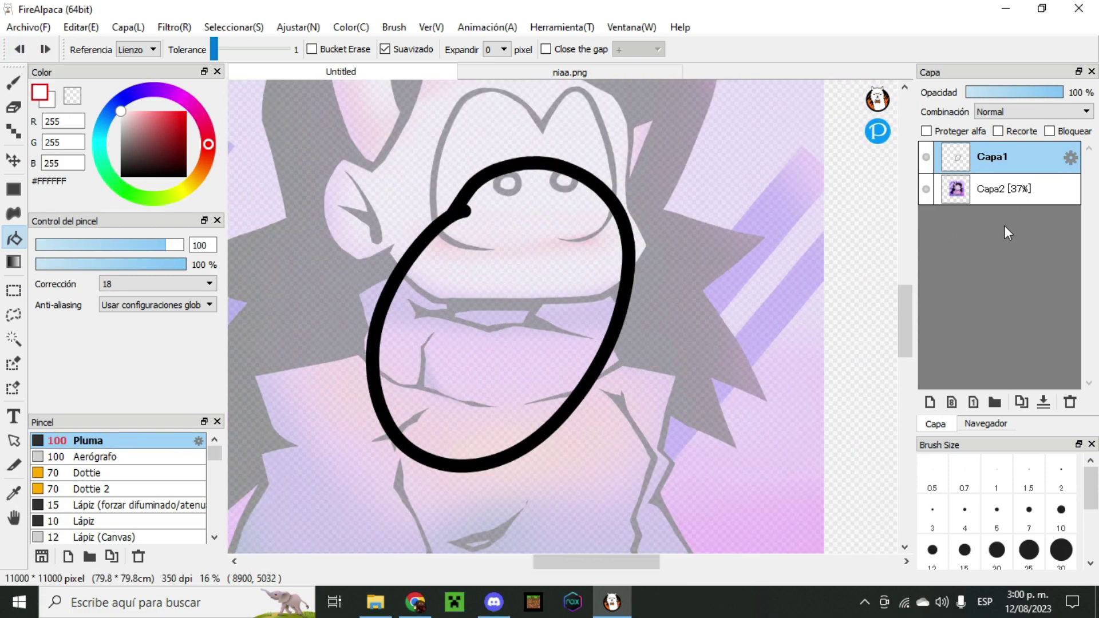
pyautogui.doubleClick(984, 190)
pyautogui.click(548, 448)
pyautogui.click(595, 467)
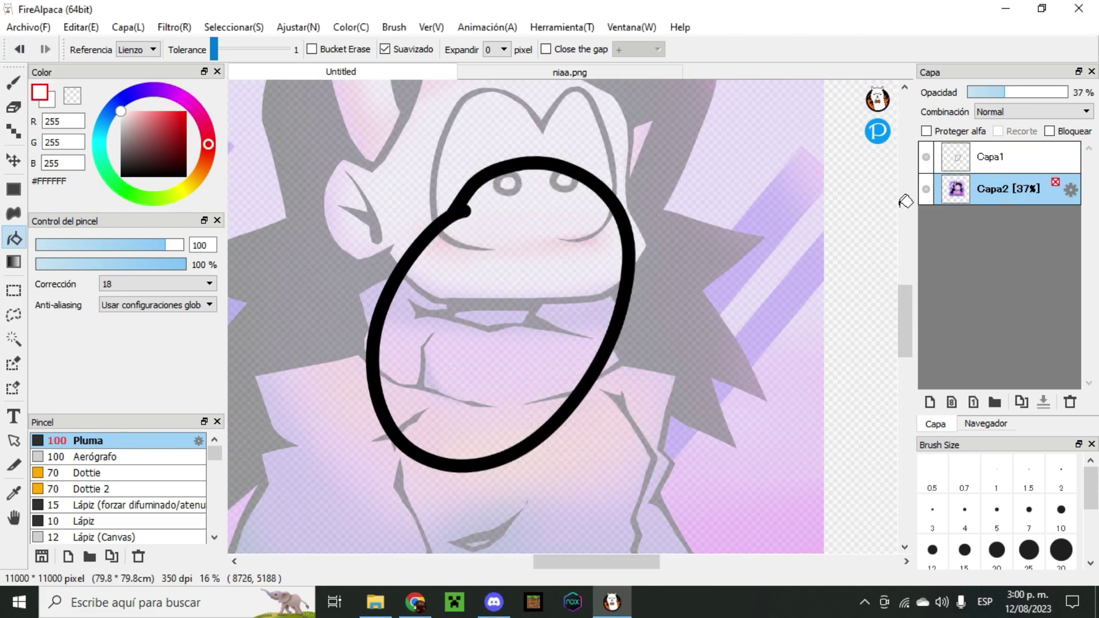
pyautogui.click(1001, 162)
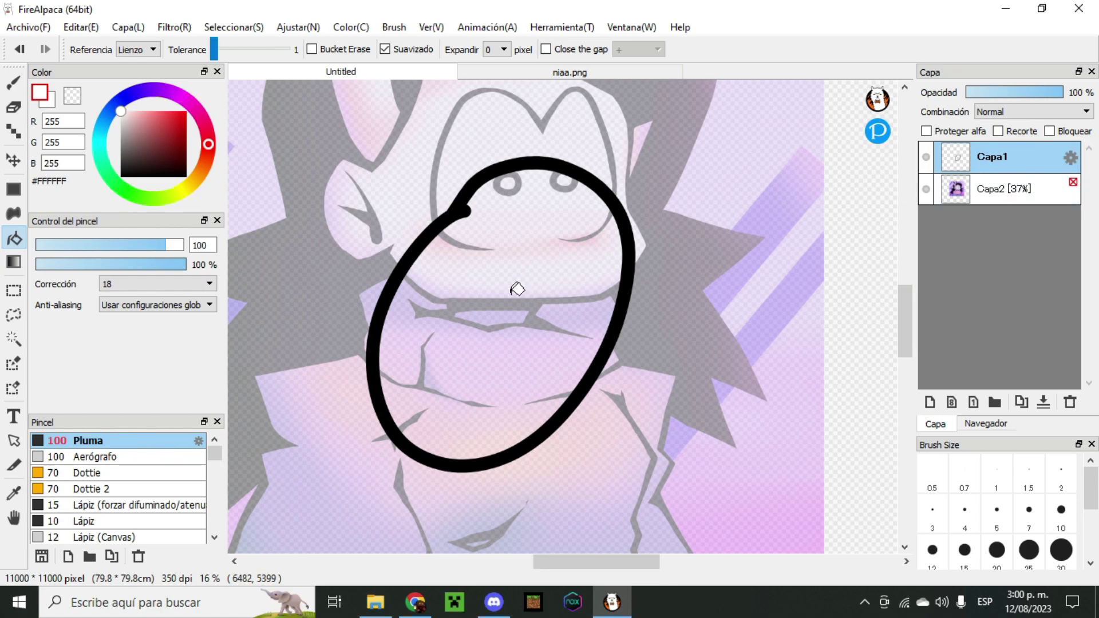
# - Fill the area inside the black oval with white on Capa1
pyautogui.click(528, 284)
pyautogui.scroll(-3, 444, 270)
pyautogui.scroll(1, 444, 270)
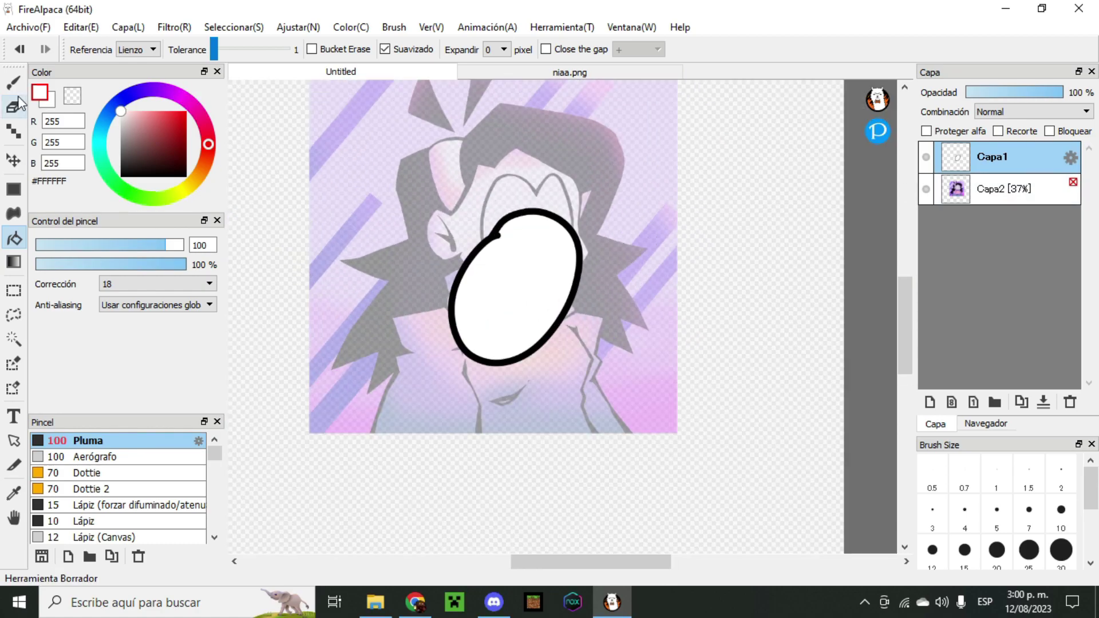
# - Delete the Capa1 layer with the filled oval and add a new empty layer above Capa2
pyautogui.click(1069, 402)
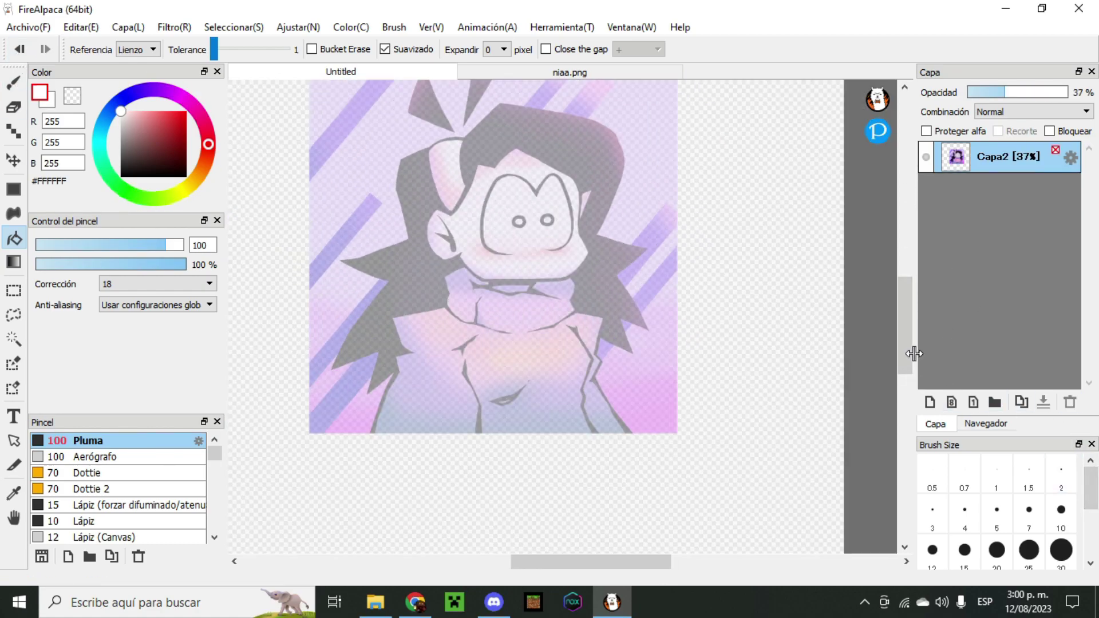
pyautogui.click(929, 403)
pyautogui.scroll(-2, 516, 222)
pyautogui.scroll(1, 516, 221)
pyautogui.click(14, 84)
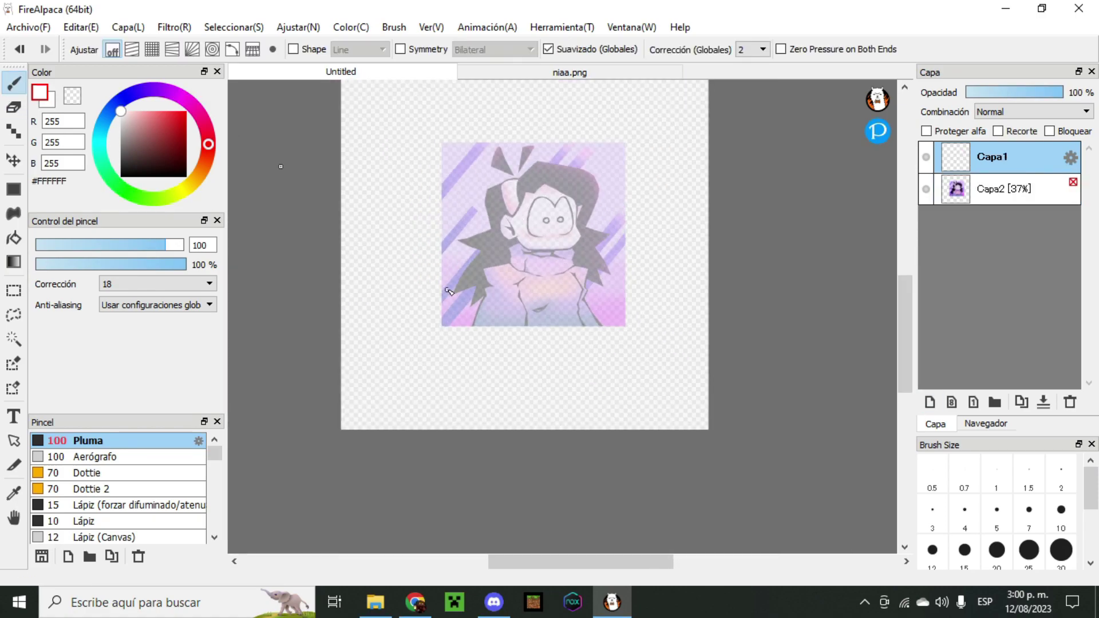
pyautogui.scroll(-2, 449, 292)
# - Make Capa2 active and move the reference picture up and slightly left on the canvas with the Move tool
pyautogui.press('v')
pyautogui.scroll(1, 478, 280)
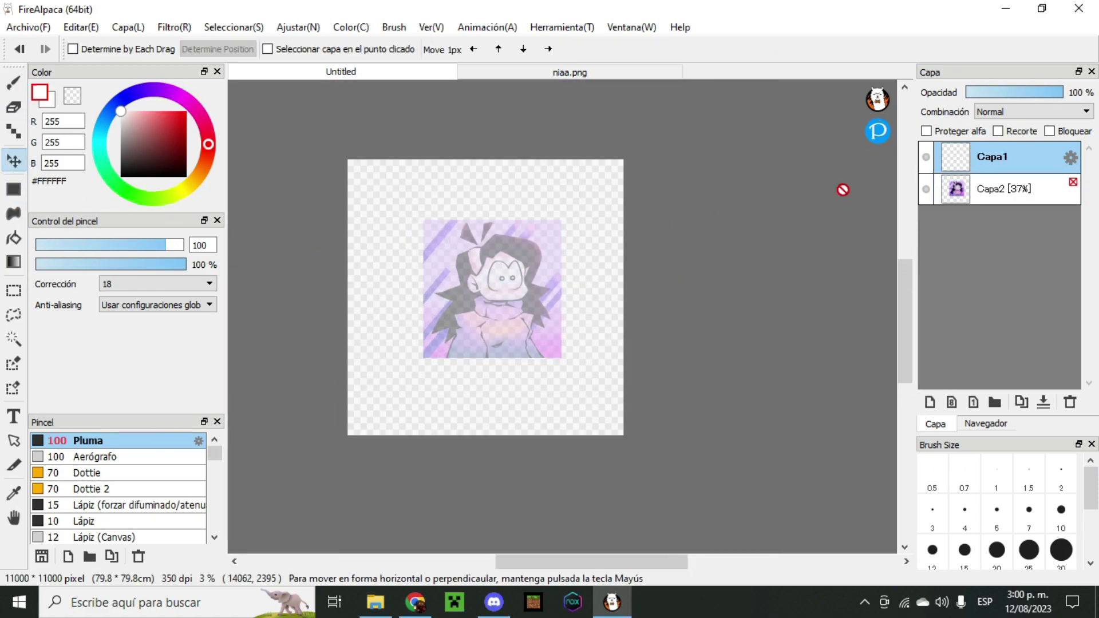
pyautogui.click(1007, 189)
pyautogui.scroll(1, 520, 324)
pyautogui.moveTo(521, 324); pyautogui.dragTo(510, 292)
# - Transform the picture on Capa2 to enlarge it and shift it near the canvas's upper edge, and apply the transformation
pyautogui.click(255, 28)
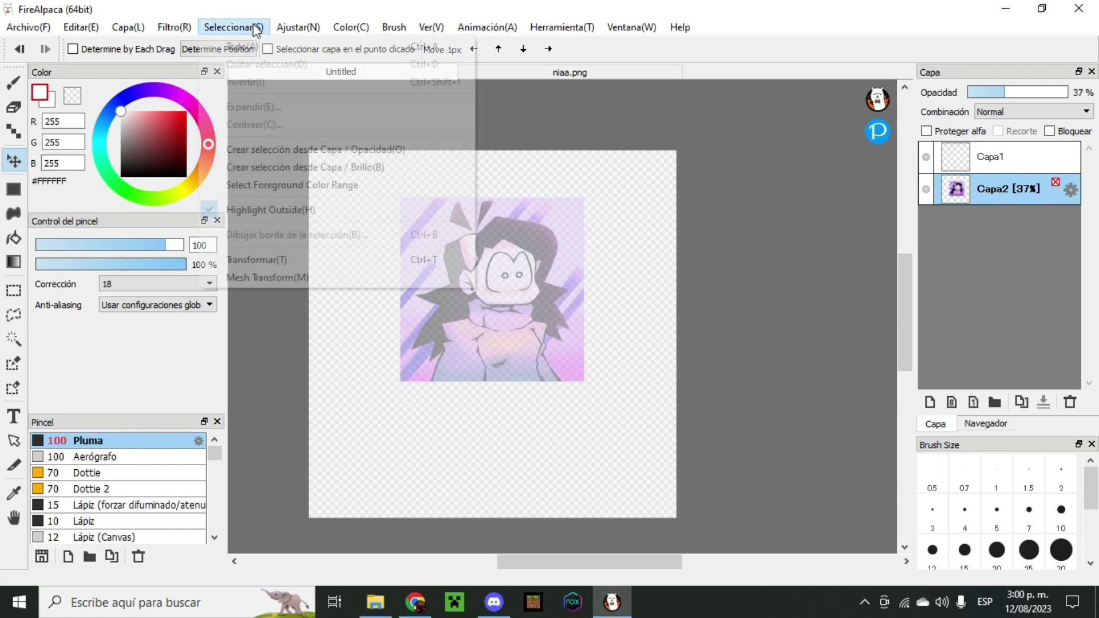
pyautogui.click(271, 259)
pyautogui.click(233, 27)
pyautogui.click(269, 260)
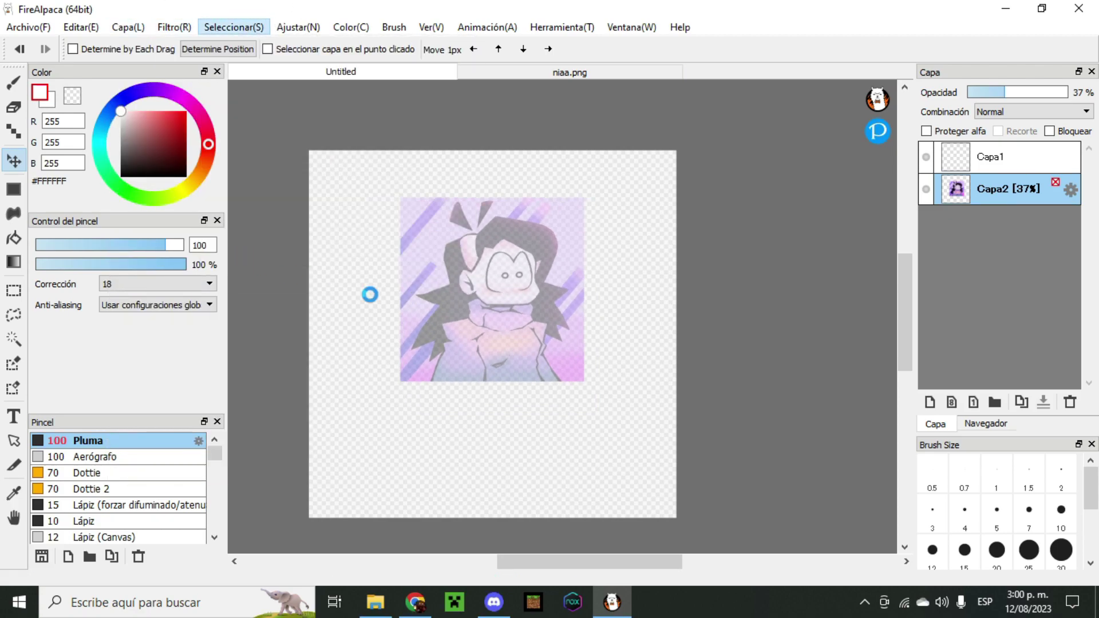
pyautogui.moveTo(584, 346); pyautogui.dragTo(611, 364)
pyautogui.moveTo(535, 333); pyautogui.dragTo(538, 316)
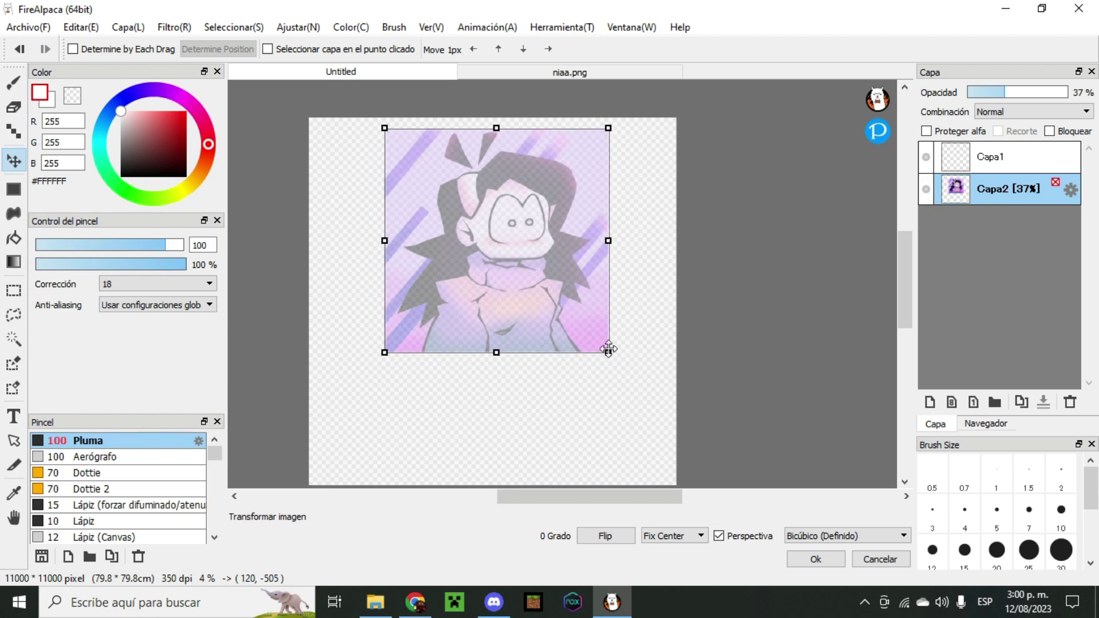
pyautogui.moveTo(608, 349); pyautogui.dragTo(603, 344)
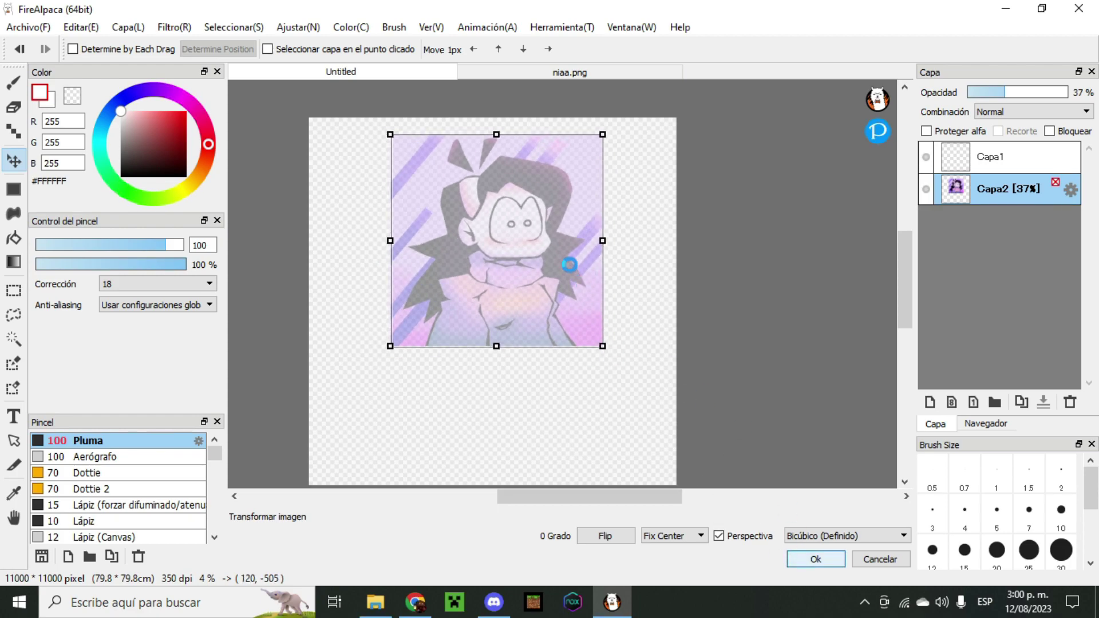
pyautogui.scroll(2, 502, 229)
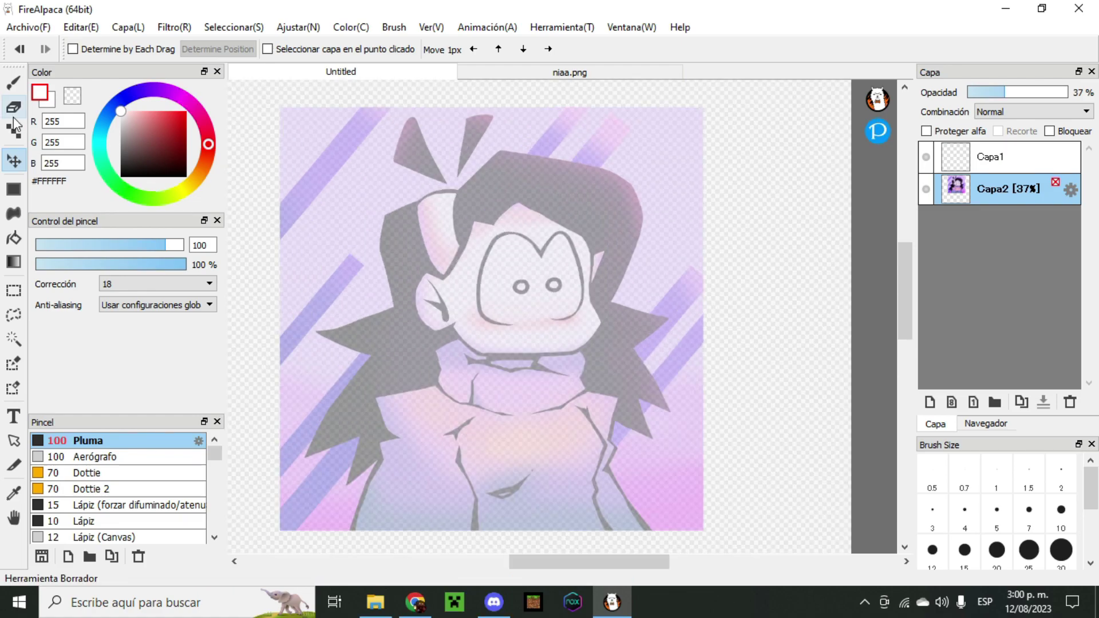
# - Switch to the Pluma brush and set the foreground colour to black (#000000)
pyautogui.click(14, 82)
pyautogui.scroll(1, 407, 263)
pyautogui.scroll(-1, 310, 253)
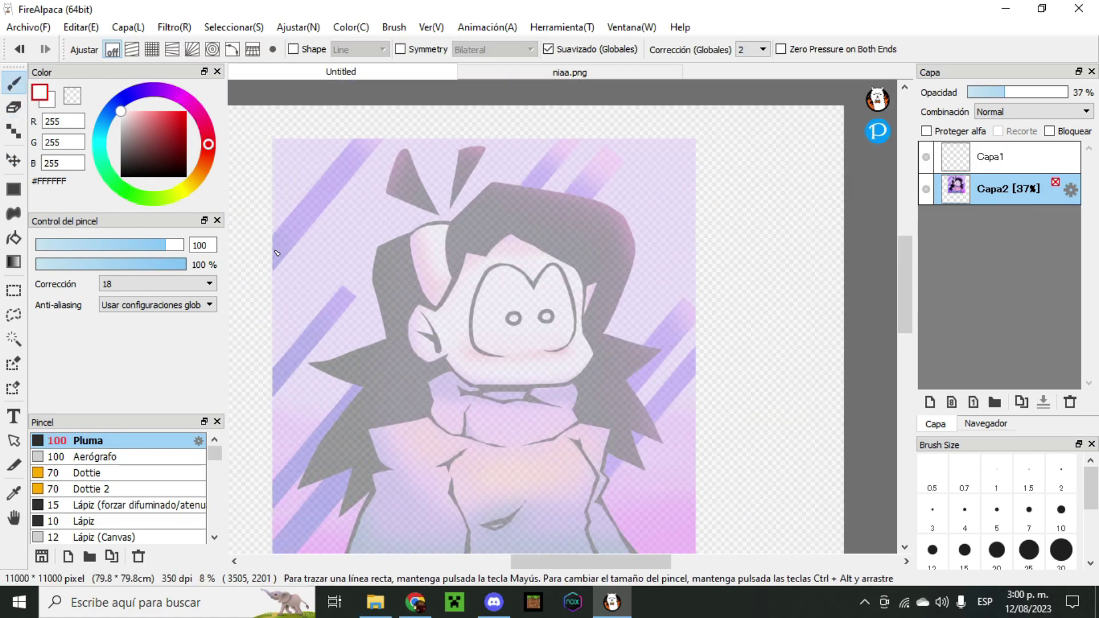
pyautogui.click(147, 176)
pyautogui.scroll(-1, 459, 286)
# - Try a black brush stroke over the reference picture with Capa2 active
pyautogui.moveTo(479, 302)
pyautogui.mouseDown()
pyautogui.moveTo(433, 382)
pyautogui.moveTo(481, 332)
pyautogui.mouseUp()
pyautogui.click(22, 50)
pyautogui.scroll(-3, 405, 292)
pyautogui.scroll(3, 404, 294)
pyautogui.scroll(-1, 487, 298)
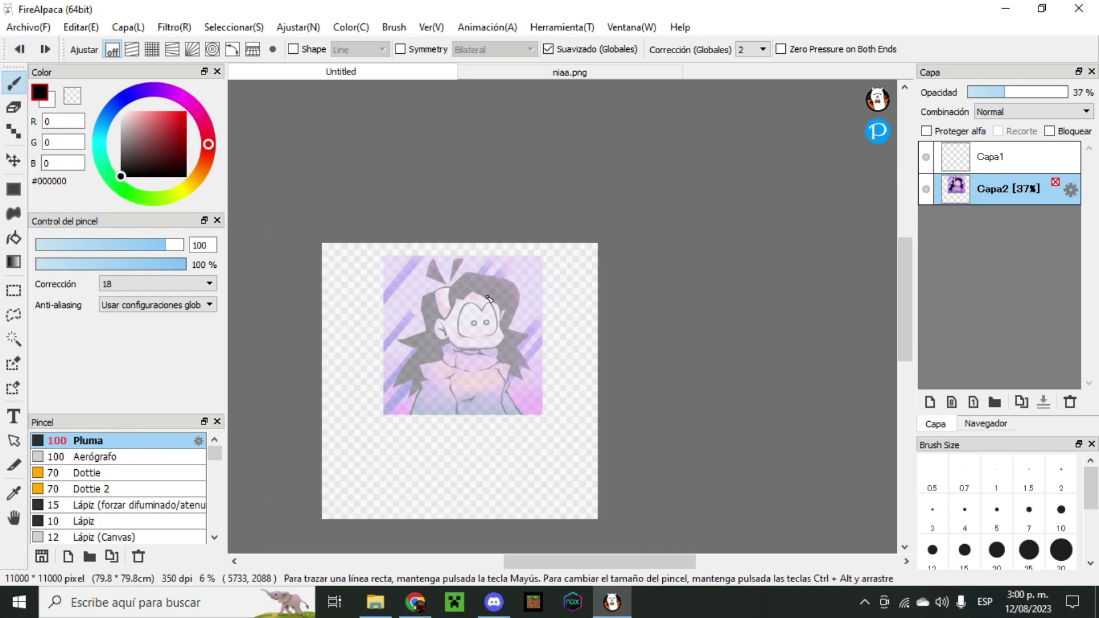
# - Make Capa1 the active layer for drawing over the reference picture
pyautogui.scroll(-1, 488, 298)
pyautogui.scroll(1, 412, 326)
pyautogui.scroll(3, 480, 317)
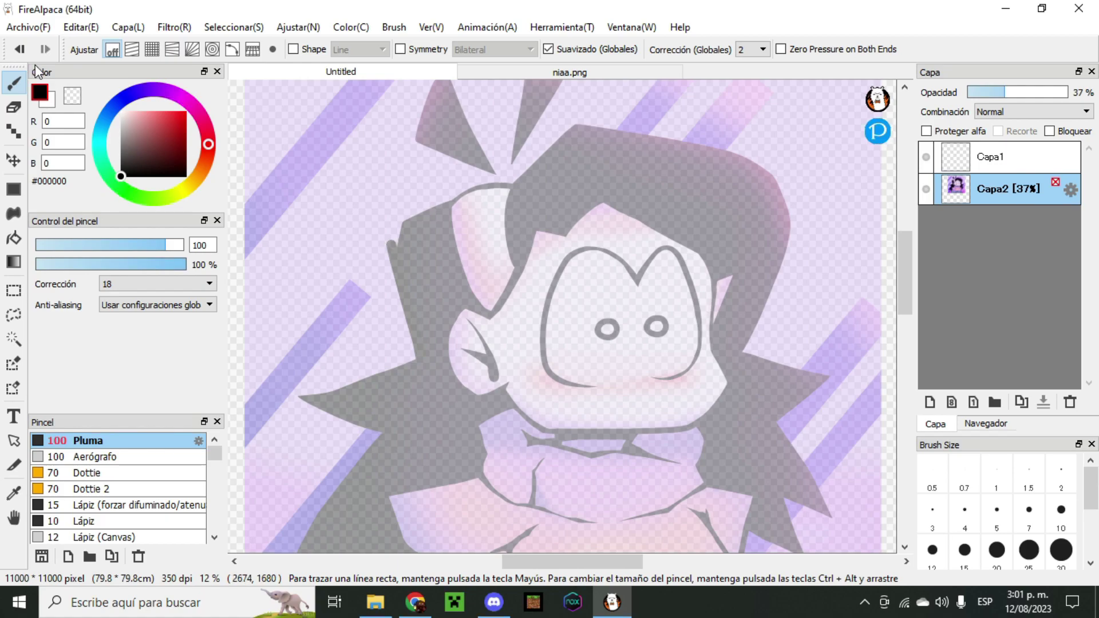
pyautogui.click(999, 156)
pyautogui.scroll(-1, 469, 215)
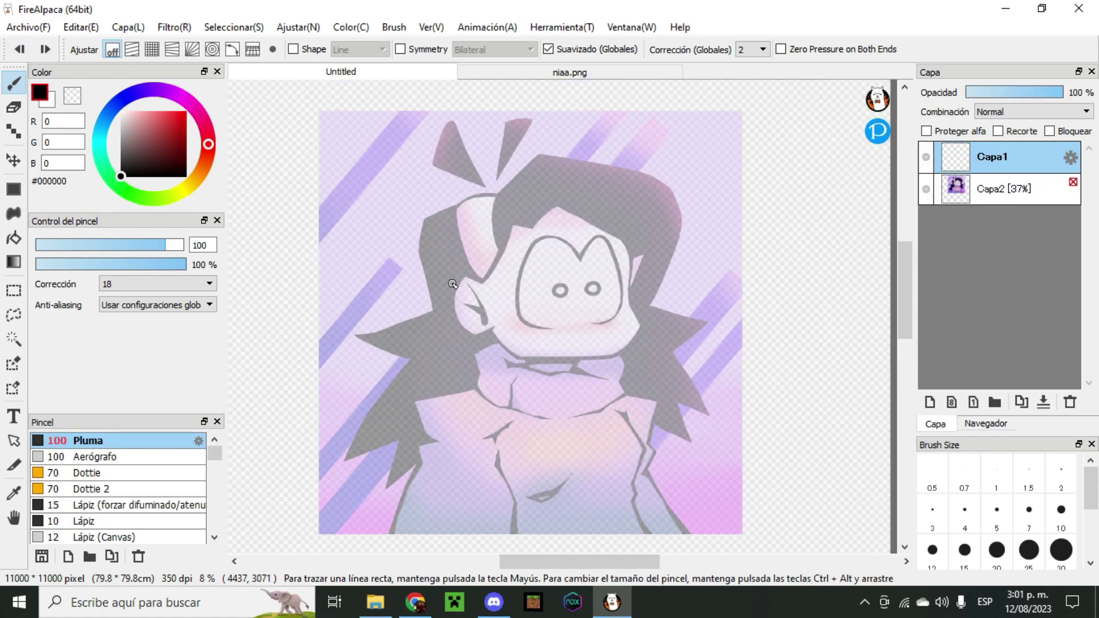
pyautogui.scroll(-1, 452, 284)
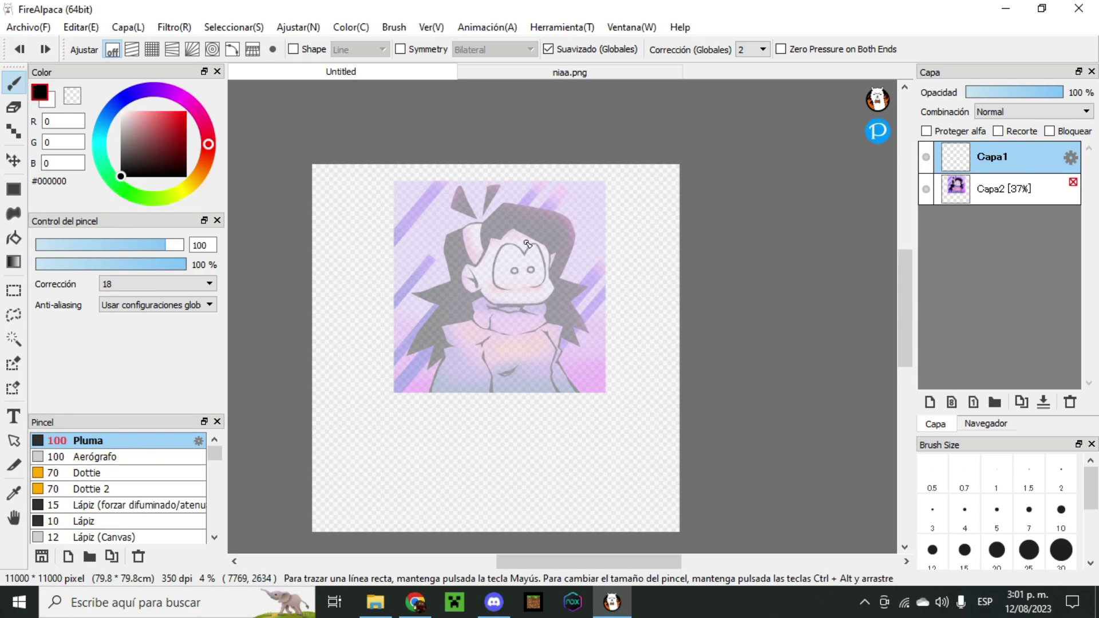
# - Try a black line along the underside of the character's chin on Capa1
pyautogui.scroll(1, 530, 240)
pyautogui.moveTo(440, 368)
pyautogui.mouseDown()
pyautogui.moveTo(526, 361)
pyautogui.moveTo(535, 283)
pyautogui.moveTo(549, 340)
pyautogui.moveTo(481, 307)
pyautogui.mouseUp()
pyautogui.scroll(-3, 482, 309)
pyautogui.scroll(3, 502, 301)
pyautogui.hotkey('ctrl', 'z')
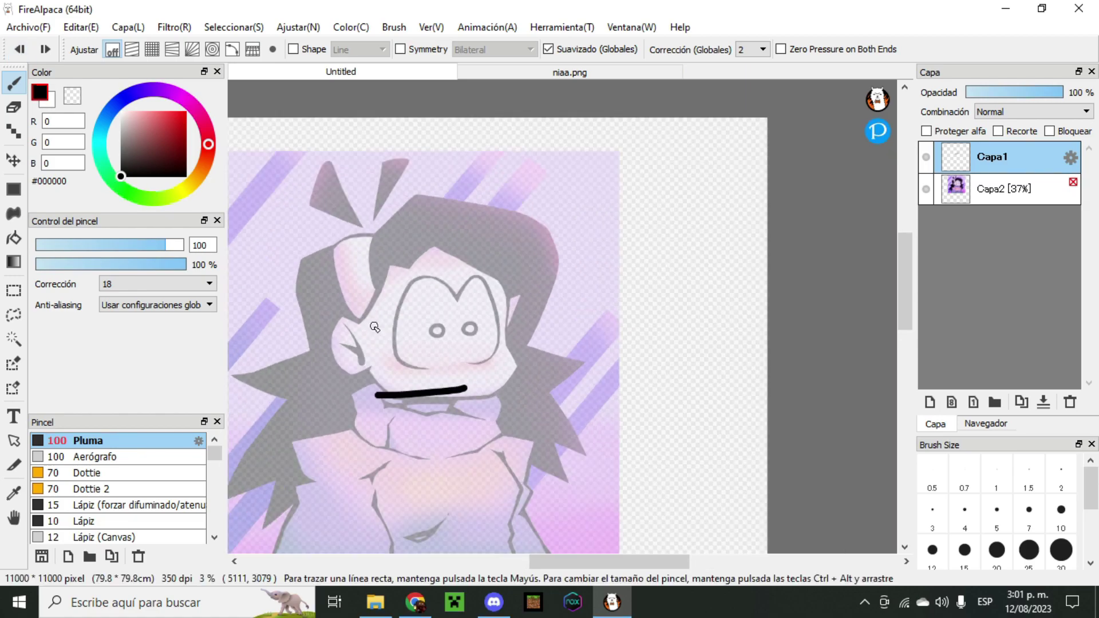
pyautogui.hotkey('ctrl', 'z')
pyautogui.scroll(-1, 582, 367)
pyautogui.scroll(1, 531, 385)
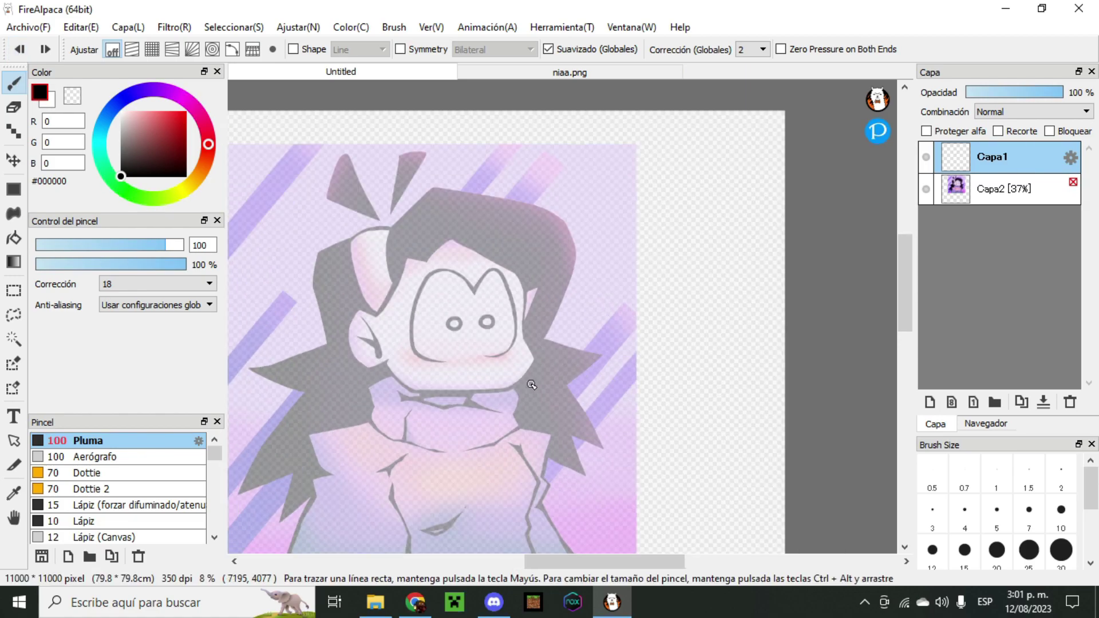
pyautogui.scroll(-2, 532, 385)
pyautogui.scroll(1, 490, 367)
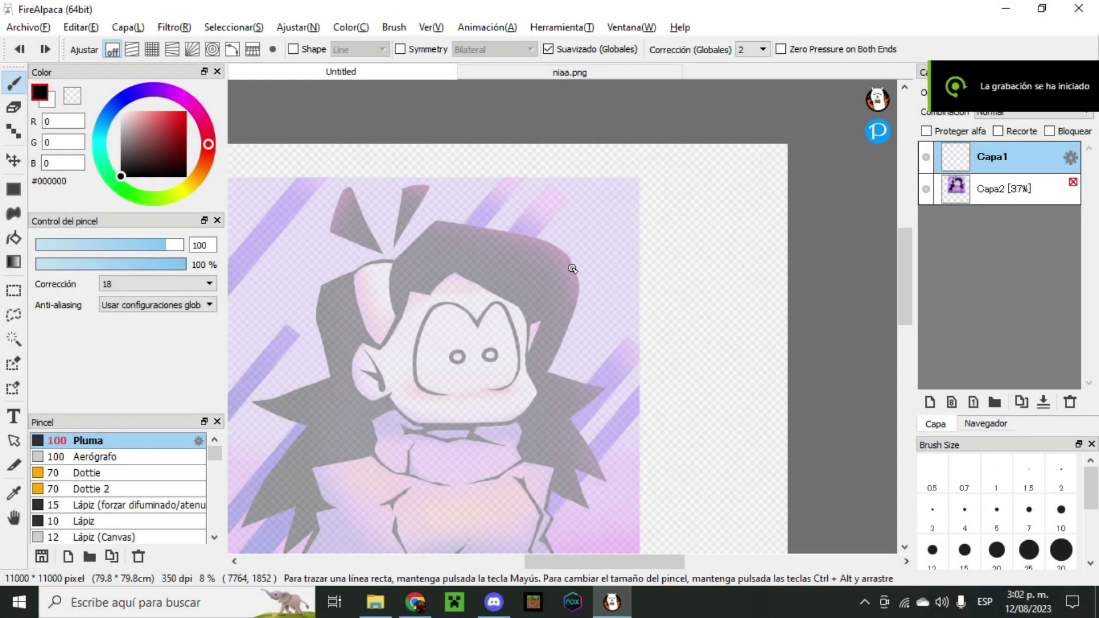
# - Try black outline strokes around the character's face and ear on Capa1
pyautogui.scroll(-1, 569, 269)
pyautogui.scroll(3, 406, 421)
pyautogui.moveTo(406, 420); pyautogui.dragTo(366, 273)
pyautogui.hotkey('ctrl', 'z')
pyautogui.scroll(-2, 587, 387)
pyautogui.scroll(2, 547, 397)
pyautogui.moveTo(531, 327); pyautogui.dragTo(504, 452)
pyautogui.scroll(-3, 653, 273)
pyautogui.scroll(1, 716, 292)
pyautogui.scroll(1, 703, 303)
pyautogui.hotkey('ctrl', 'z')
pyautogui.scroll(2, 523, 306)
pyautogui.moveTo(471, 287); pyautogui.dragTo(487, 441)
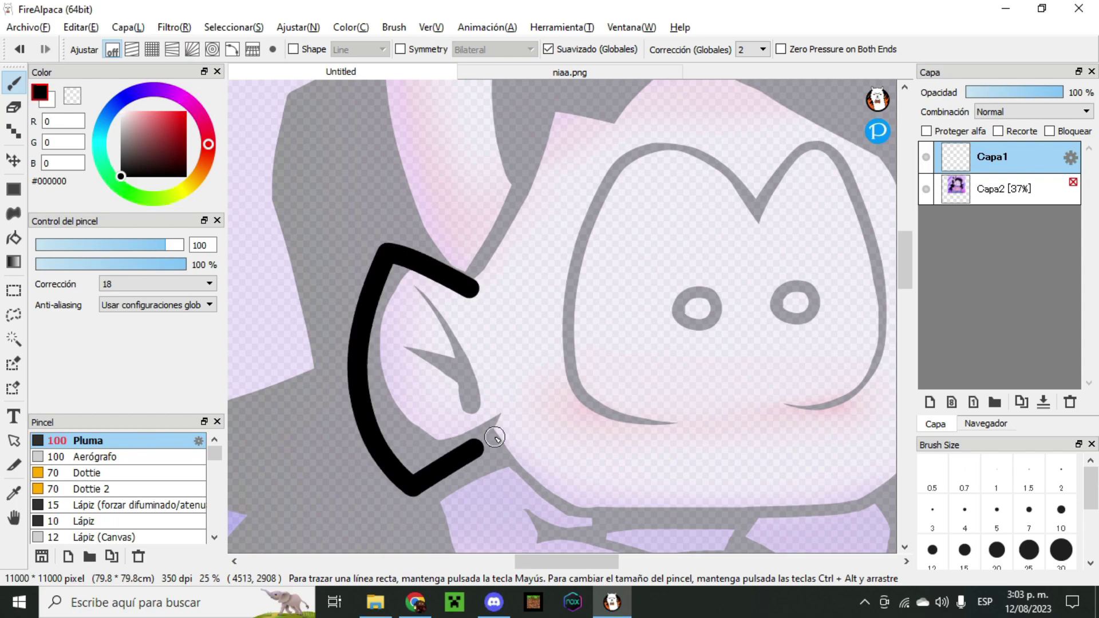
pyautogui.hotkey('ctrl', 'z')
# - Trace the outline of the character's ear and face in black on Capa1
pyautogui.scroll(-2, 487, 424)
pyautogui.scroll(1, 412, 286)
pyautogui.moveTo(428, 363)
pyautogui.mouseDown()
pyautogui.moveTo(515, 263)
pyautogui.moveTo(722, 286)
pyautogui.moveTo(718, 510)
pyautogui.moveTo(430, 471)
pyautogui.mouseUp()
pyautogui.scroll(-4, 483, 424)
pyautogui.scroll(5, 458, 426)
pyautogui.moveTo(562, 274)
pyautogui.mouseDown()
pyautogui.moveTo(502, 227)
pyautogui.moveTo(446, 251)
pyautogui.moveTo(610, 444)
pyautogui.mouseUp()
pyautogui.click(19, 49)
pyautogui.scroll(1, 535, 226)
pyautogui.scroll(-1, 626, 406)
pyautogui.scroll(2, 613, 434)
# - Set the eraser to size 93 and trim the line ends and corners of the ear and forehead outlines
pyautogui.click(14, 108)
pyautogui.click(164, 245)
pyautogui.scroll(-1, 349, 263)
pyautogui.scroll(1, 372, 231)
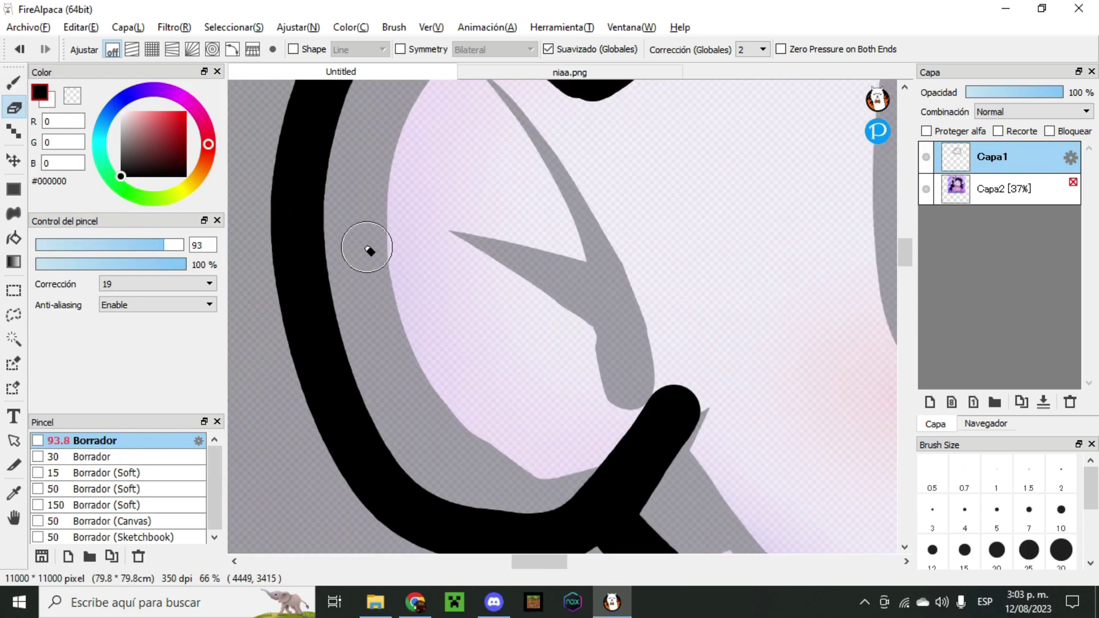
pyautogui.moveTo(714, 393); pyautogui.dragTo(641, 418)
pyautogui.scroll(-5, 658, 395)
pyautogui.scroll(3, 658, 343)
pyautogui.scroll(-4, 714, 258)
pyautogui.scroll(6, 755, 229)
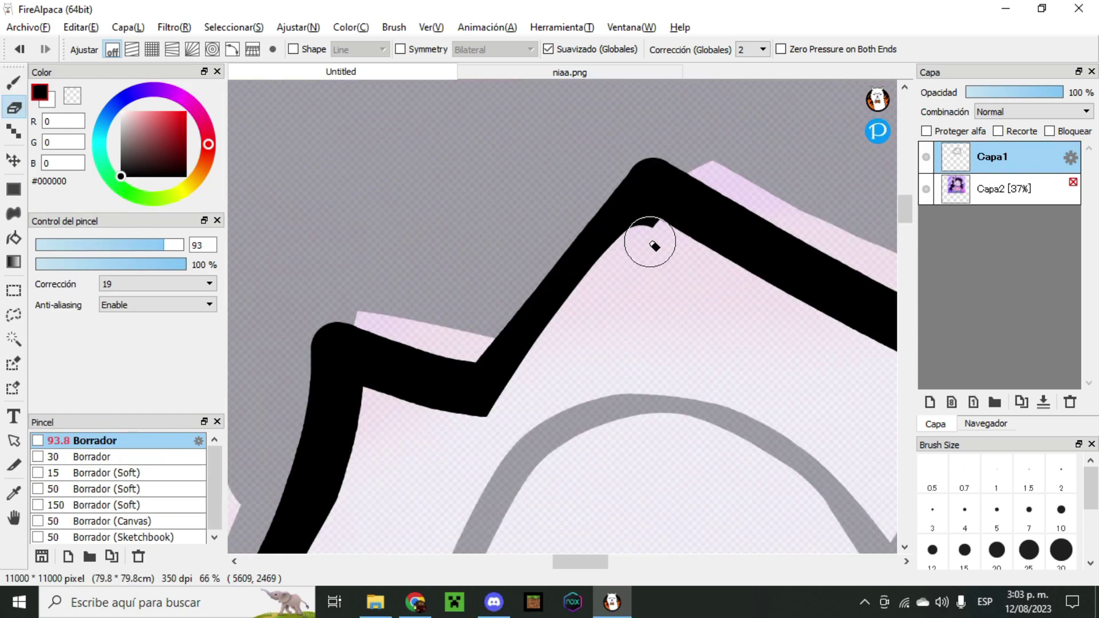
pyautogui.scroll(-7, 406, 229)
pyautogui.scroll(2, 335, 262)
# - Thin the chin line by erasing along its upper edge
pyautogui.click(14, 84)
pyautogui.click(14, 107)
pyautogui.scroll(4, 483, 377)
pyautogui.scroll(-1, 456, 407)
pyautogui.moveTo(456, 407); pyautogui.dragTo(559, 402)
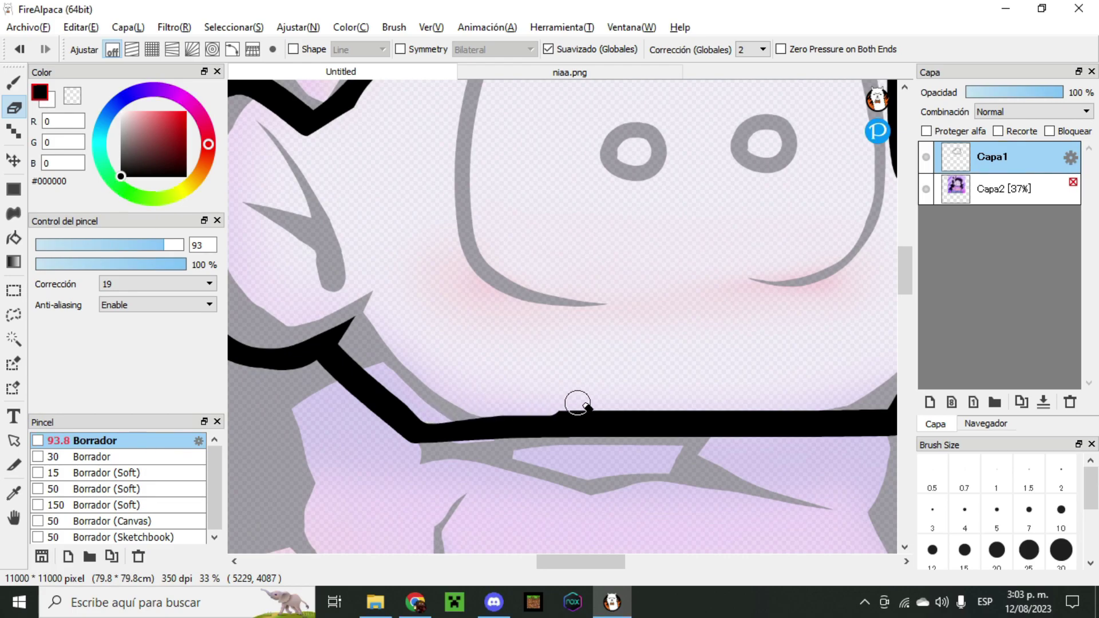
pyautogui.scroll(-1, 664, 405)
pyautogui.moveTo(665, 405); pyautogui.dragTo(799, 409)
pyautogui.scroll(-4, 801, 366)
pyautogui.scroll(4, 765, 314)
pyautogui.scroll(-4, 523, 309)
pyautogui.scroll(2, 401, 291)
# - Add a layer above Capa1, outline the pale lock above the ear in black, and trim the overlapping line with the eraser
pyautogui.click(929, 402)
pyautogui.click(14, 85)
pyautogui.scroll(2, 478, 374)
pyautogui.moveTo(428, 416)
pyautogui.mouseDown()
pyautogui.moveTo(518, 124)
pyautogui.moveTo(469, 407)
pyautogui.mouseUp()
pyautogui.click(13, 108)
pyautogui.scroll(3, 447, 420)
pyautogui.scroll(-3, 523, 456)
pyautogui.scroll(2, 652, 414)
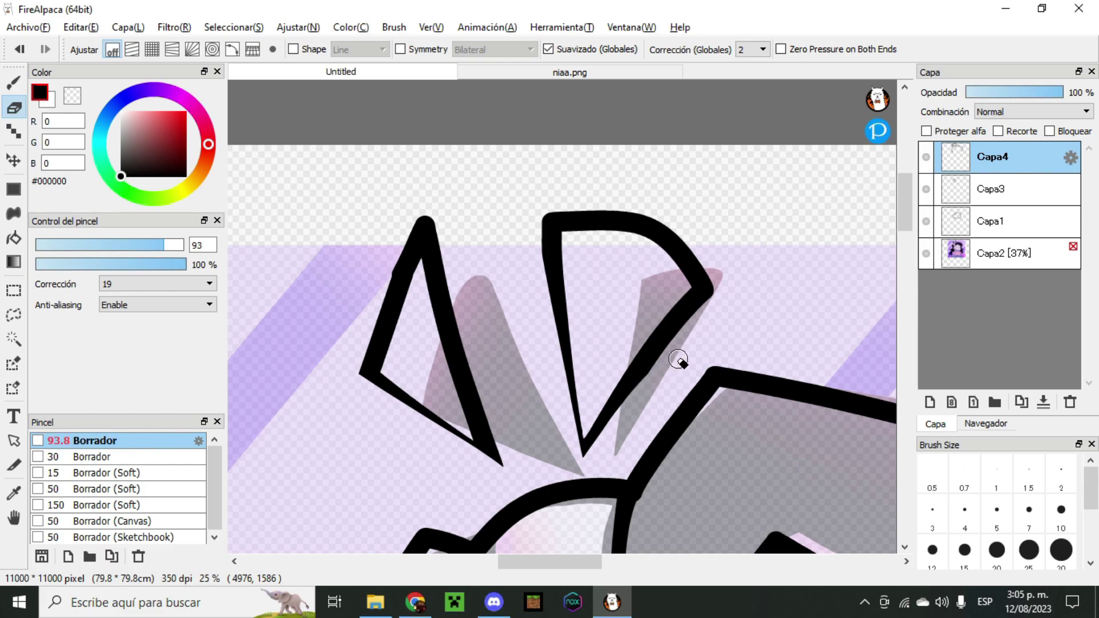
pyautogui.scroll(-3, 678, 359)
pyautogui.scroll(1, 576, 323)
# - Outline the upper hair and the two pointed tips above the head in black on Capa4
pyautogui.press('b')
pyautogui.scroll(1, 575, 315)
pyautogui.scroll(1, 589, 238)
# - Duplicate Capa4, hide the duplicate, Capa3 and Capa1, and make the lower Capa4 active
pyautogui.click(1022, 403)
pyautogui.click(926, 252)
pyautogui.click(926, 221)
pyautogui.click(925, 157)
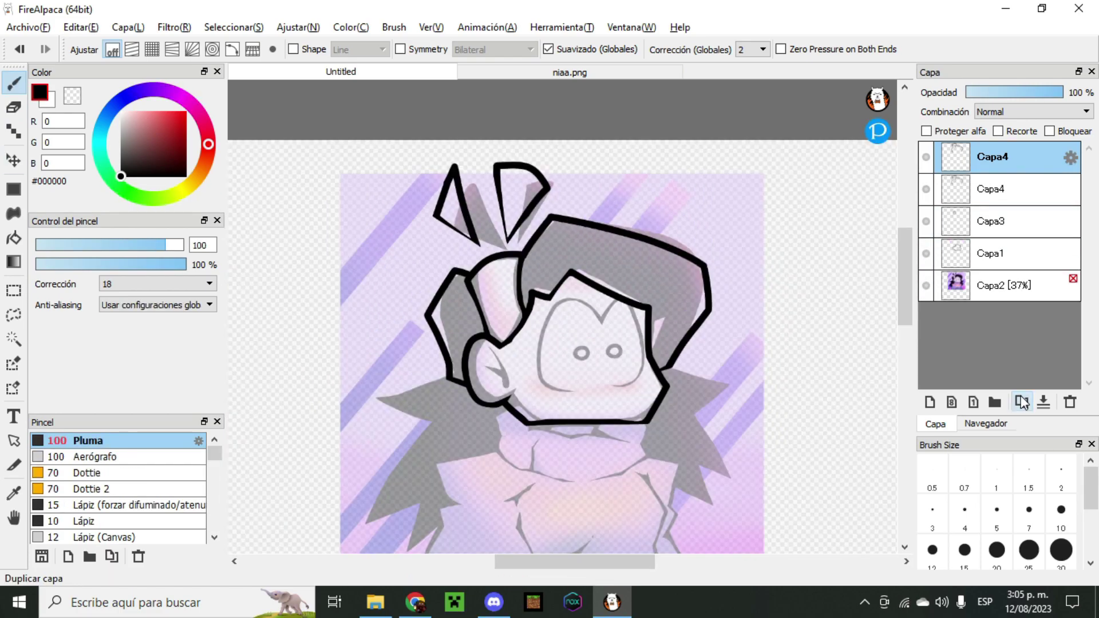
pyautogui.click(973, 190)
# - Set the eraser to size 1156 and erase the two pointed tips above the hair from the lower Capa4
pyautogui.click(14, 107)
pyautogui.moveTo(146, 245); pyautogui.dragTo(183, 244)
pyautogui.scroll(1, 491, 165)
pyautogui.moveTo(429, 236); pyautogui.dragTo(410, 204)
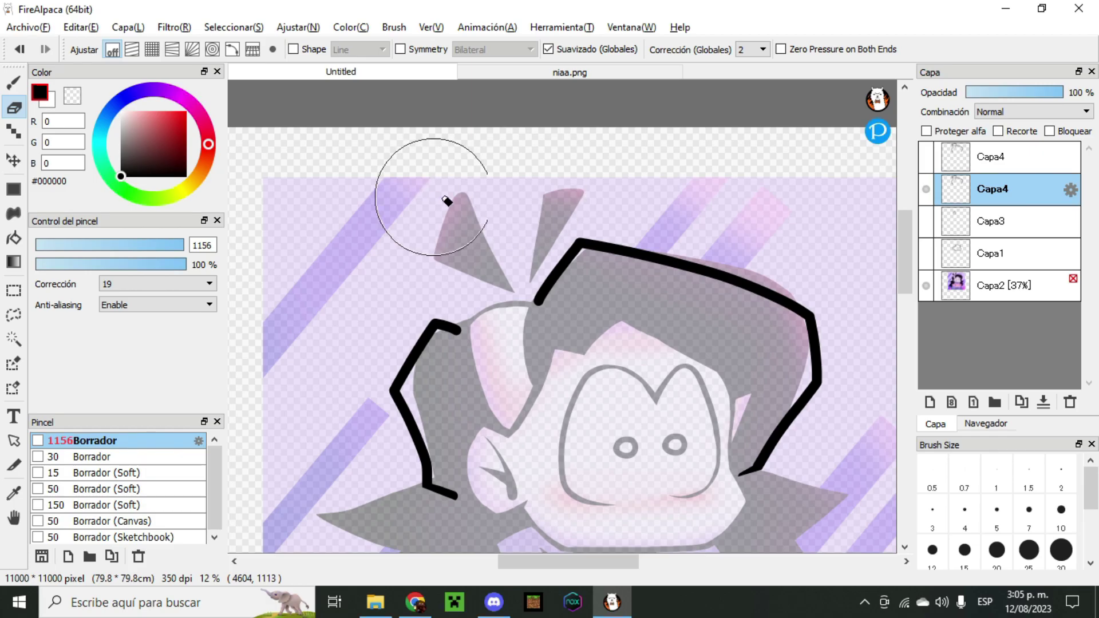
pyautogui.scroll(-2, 450, 193)
# - Show the upper Capa4 instead of the lower one, make it active, and undo the last three edits
pyautogui.click(926, 157)
pyautogui.click(925, 190)
pyautogui.click(956, 161)
pyautogui.hotkey('ctrl', 'z')
pyautogui.hotkey('ctrl', 'z')
pyautogui.hotkey('ctrl', 'z')
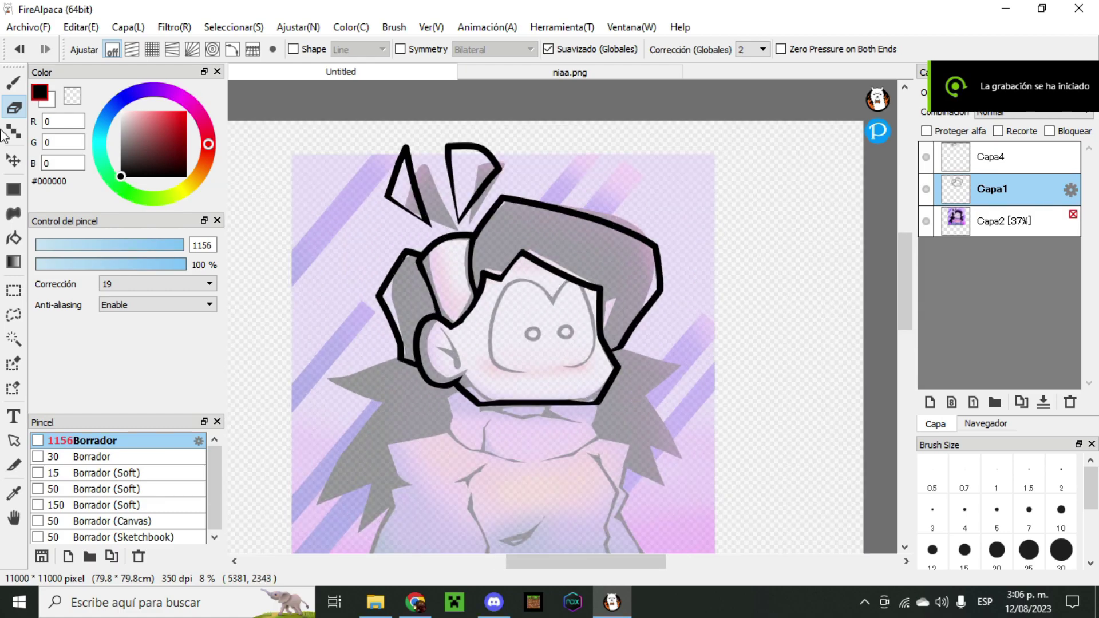
# - Switch to the brush, add a new layer, and place it between Capa1 and Capa2
pyautogui.click(13, 82)
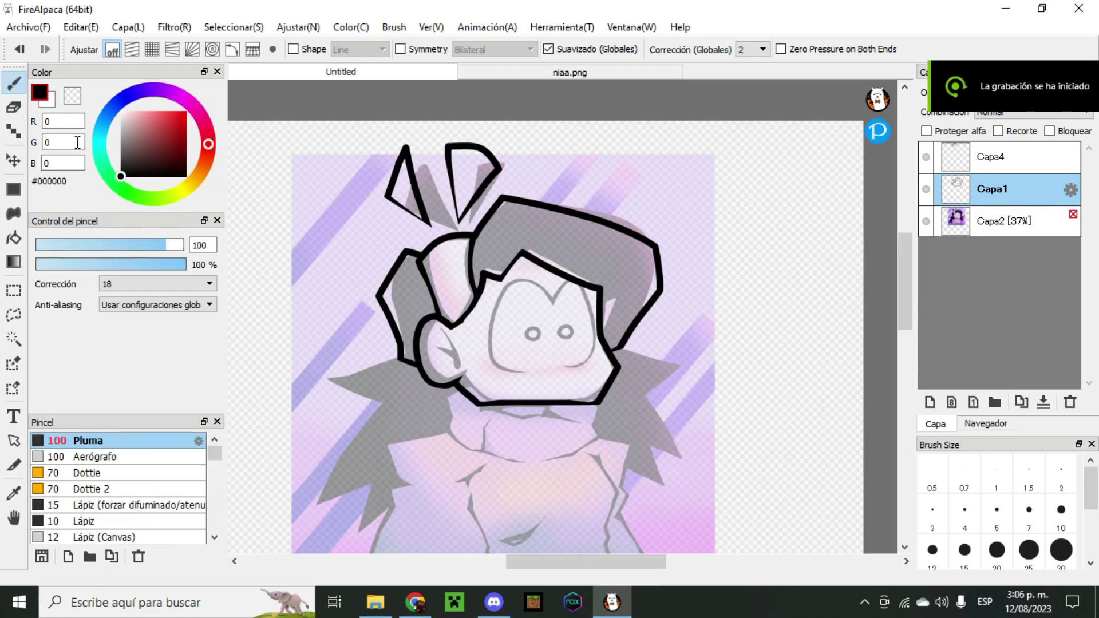
pyautogui.scroll(-2, 502, 371)
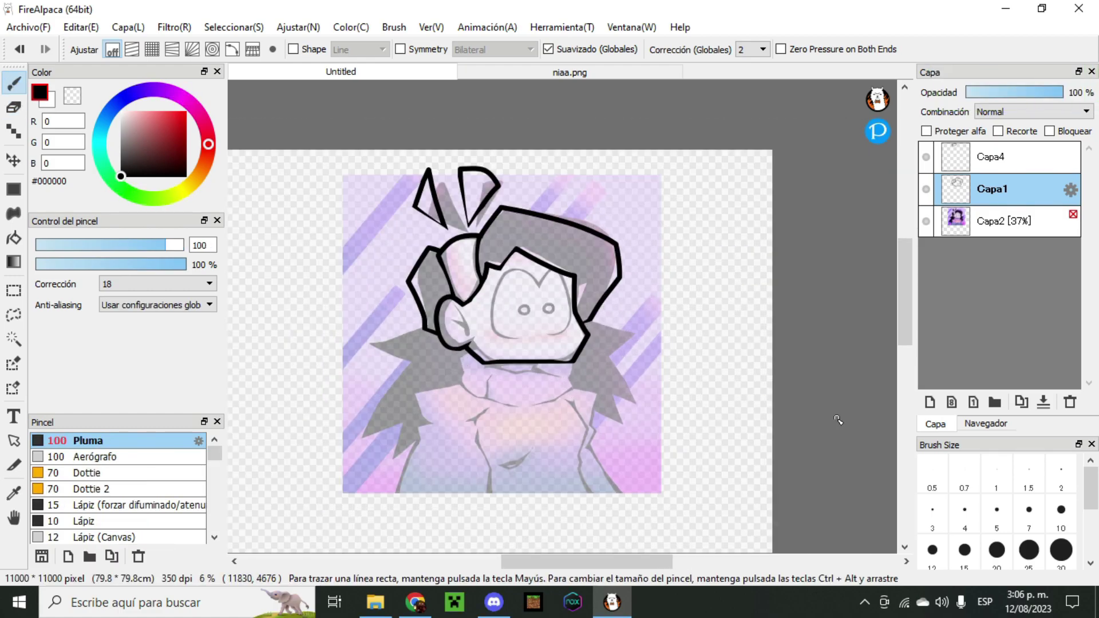
pyautogui.click(930, 402)
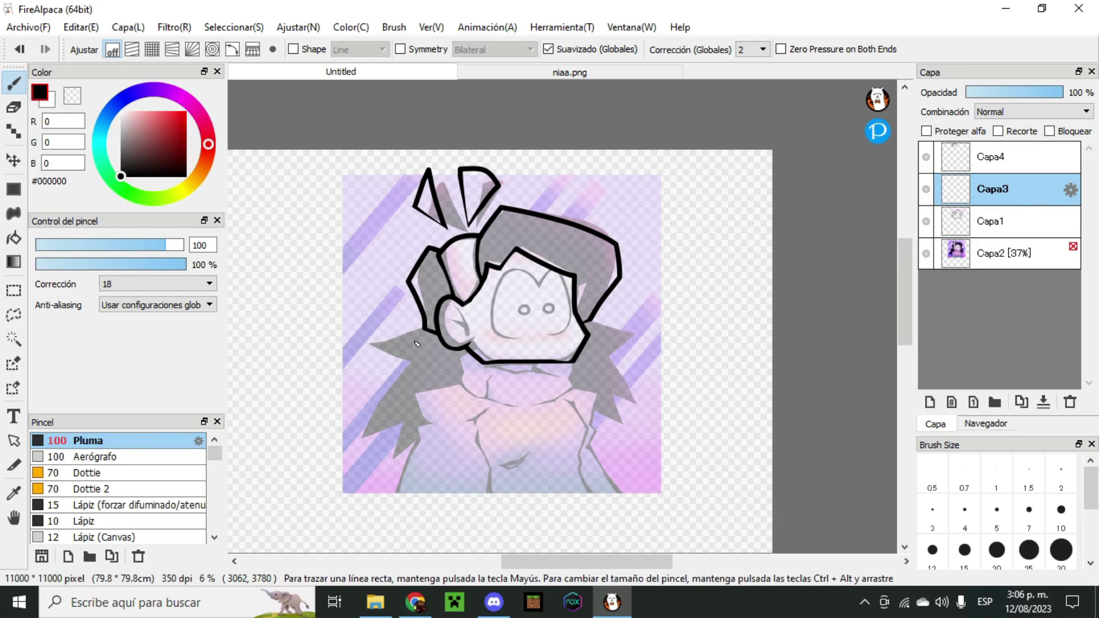
pyautogui.scroll(2, 394, 371)
pyautogui.moveTo(994, 194); pyautogui.dragTo(994, 222)
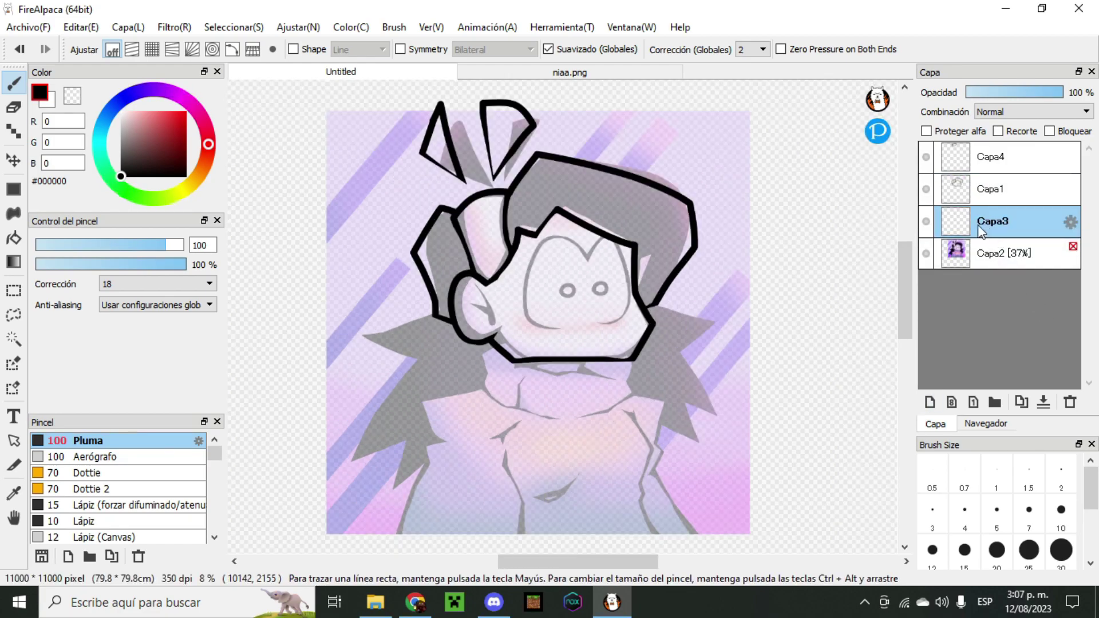
# - Outline the spiky hair below the head in black on Capa3, joining both sides with a curved line across the chest
pyautogui.scroll(4, 475, 268)
pyautogui.moveTo(566, 214); pyautogui.dragTo(346, 295)
pyautogui.scroll(-2, 498, 196)
pyautogui.click(22, 54)
pyautogui.scroll(-4, 514, 260)
pyautogui.scroll(9, 513, 257)
pyautogui.scroll(-5, 518, 269)
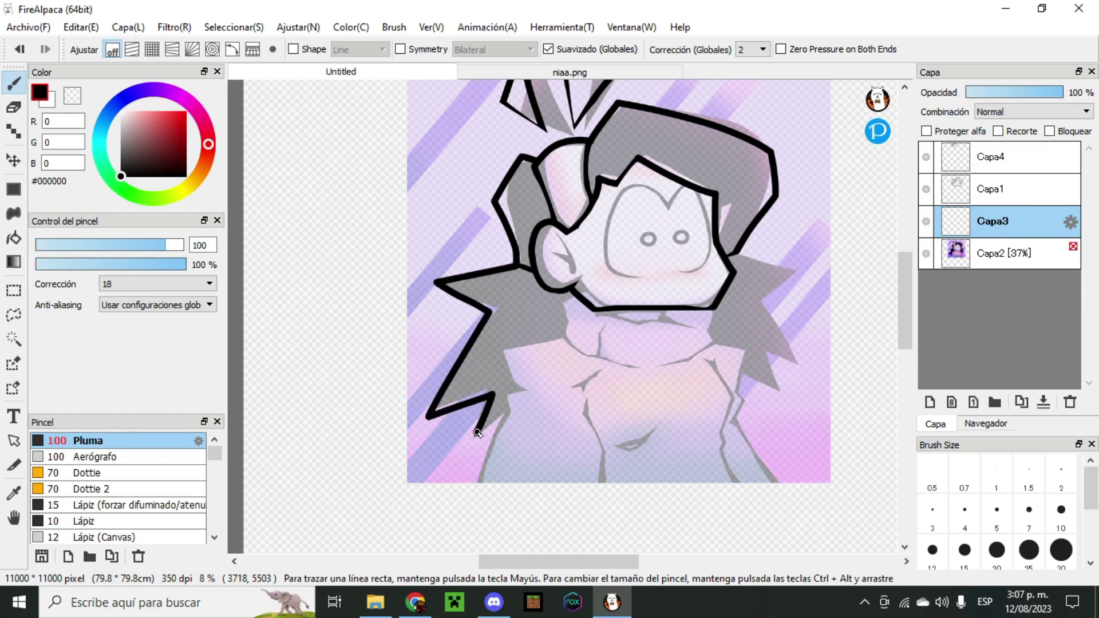
pyautogui.moveTo(477, 433); pyautogui.dragTo(652, 395)
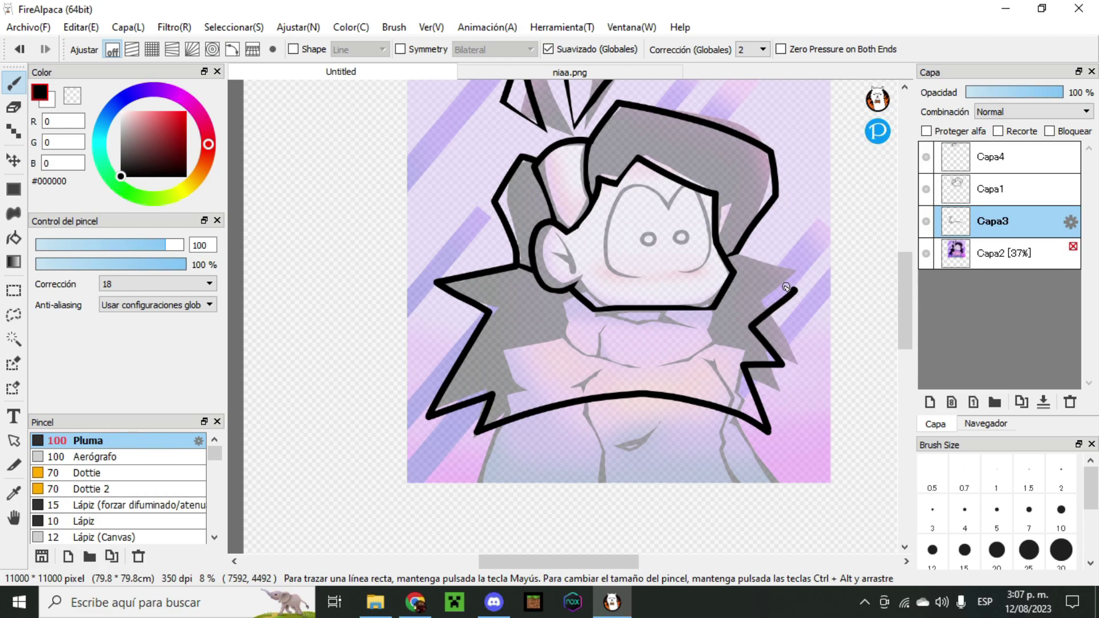
pyautogui.scroll(-3, 740, 255)
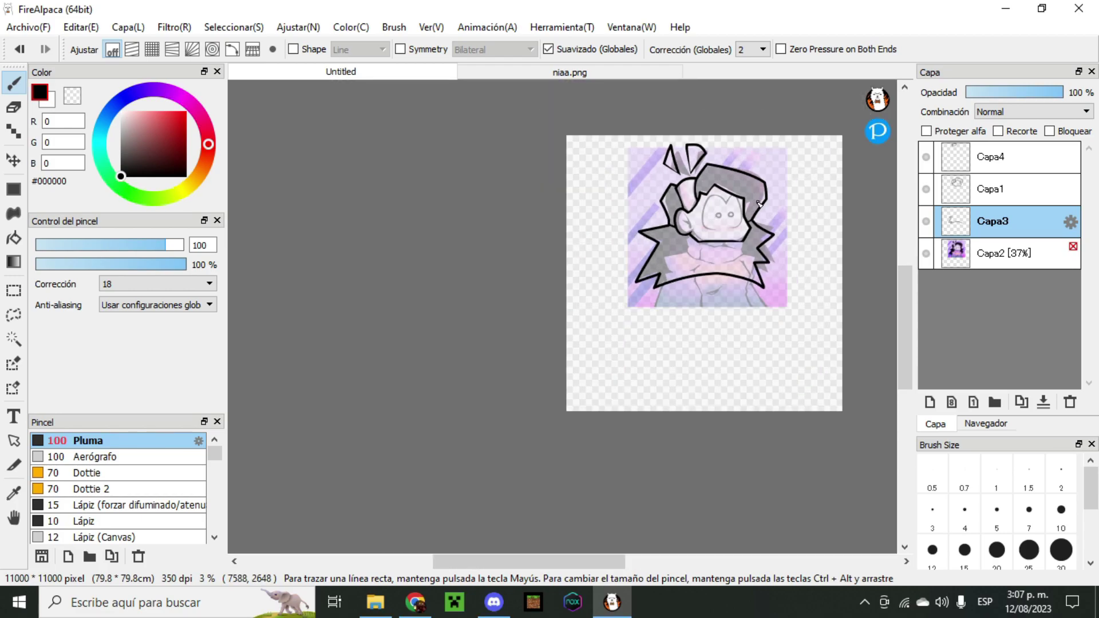
# - Sharpen the tip of the leftmost upper hair spike on Capa3 with the eraser at size 87
pyautogui.scroll(4, 759, 203)
pyautogui.click(14, 107)
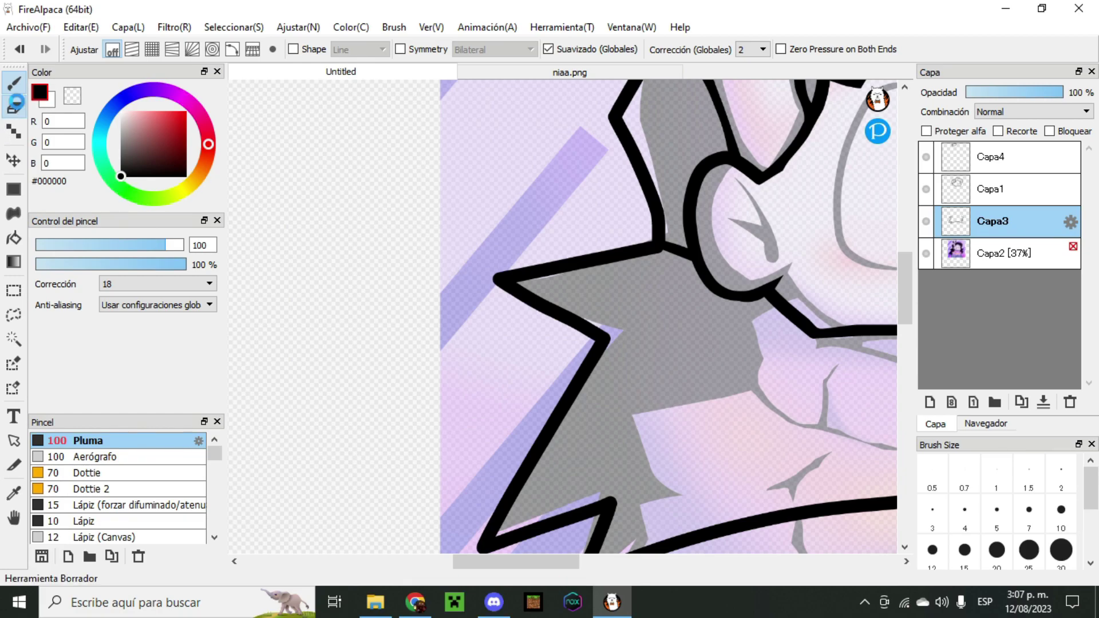
pyautogui.scroll(2, 482, 310)
pyautogui.scroll(-2, 371, 299)
pyautogui.scroll(4, 470, 291)
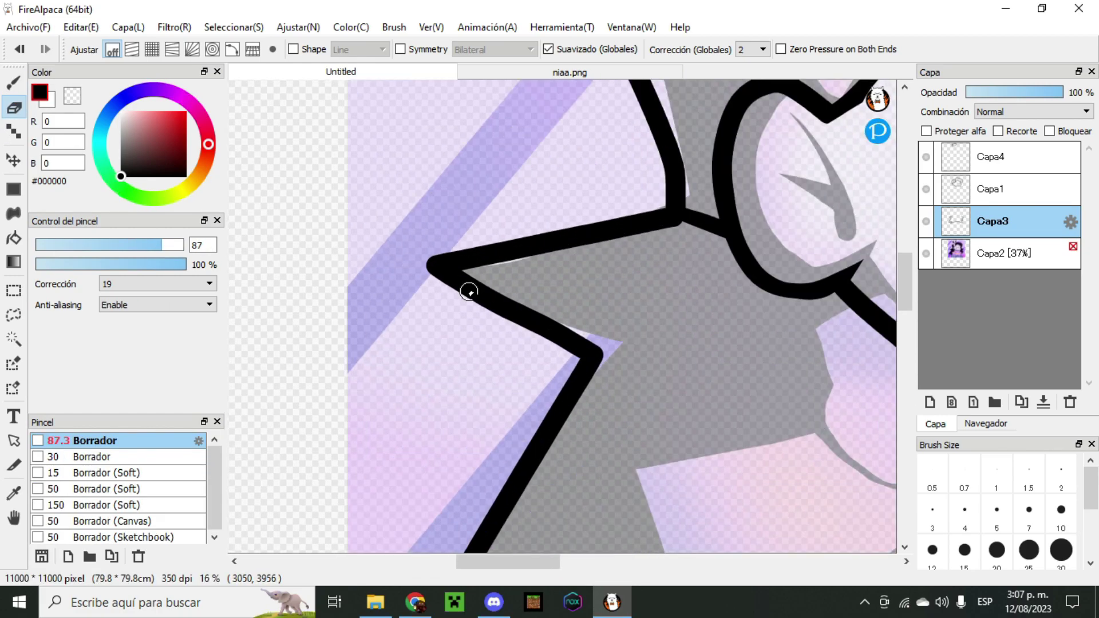
pyautogui.moveTo(527, 360); pyautogui.dragTo(269, 176)
pyautogui.scroll(-5, 413, 236)
pyautogui.scroll(5, 412, 209)
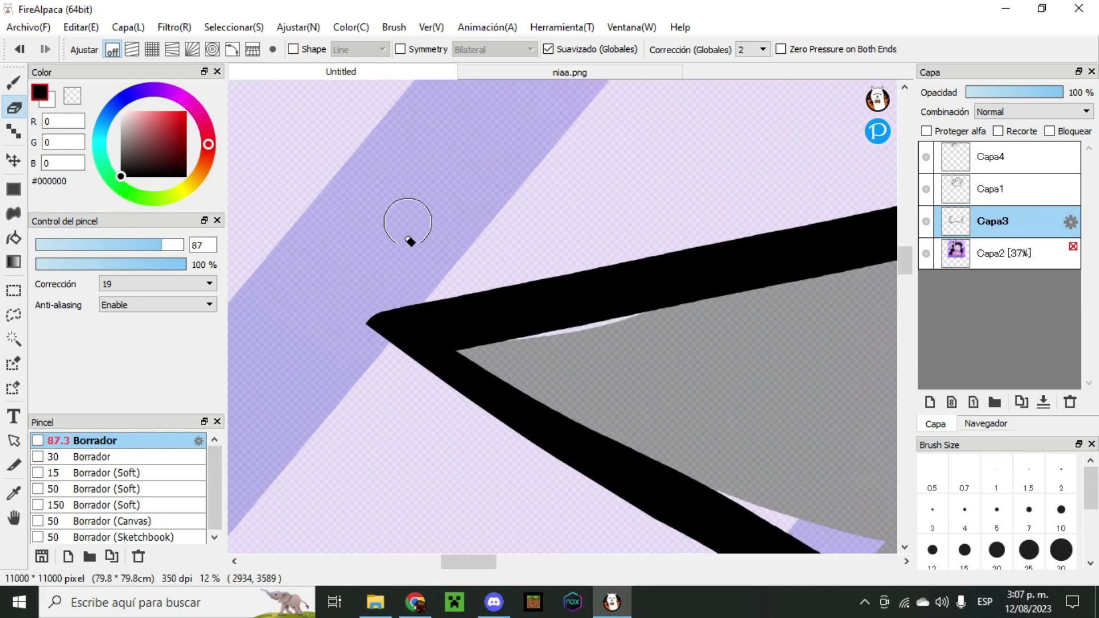
# - Smooth the upper-left hair spike's edge and sharpen the two lower-left spikes on Capa3 with the eraser
pyautogui.moveTo(357, 308); pyautogui.dragTo(613, 237)
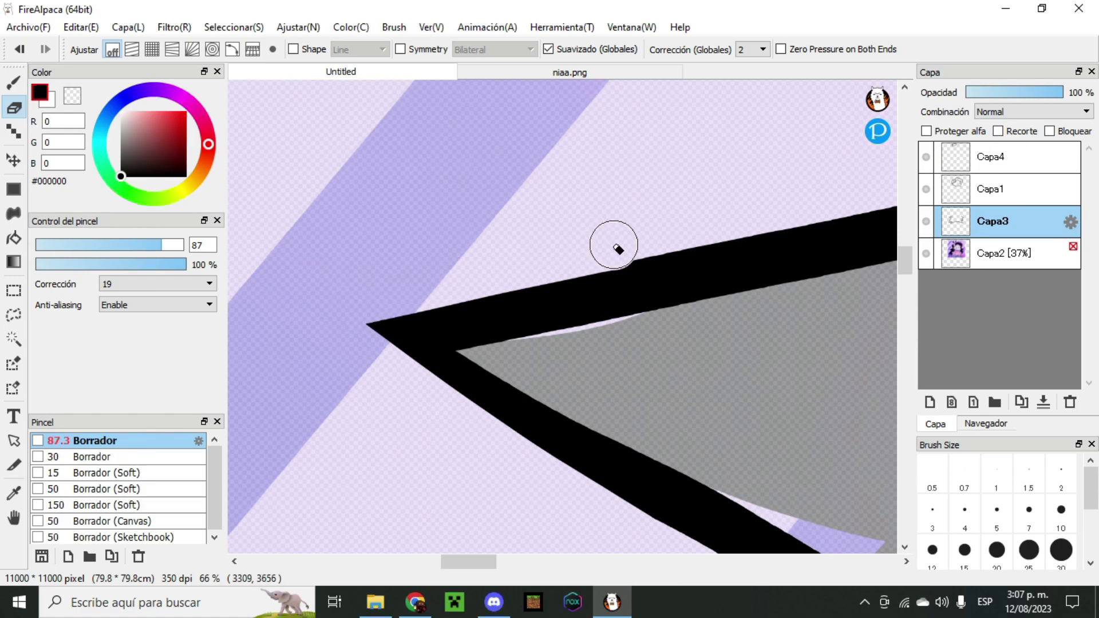
pyautogui.scroll(-5, 468, 206)
pyautogui.scroll(2, 466, 319)
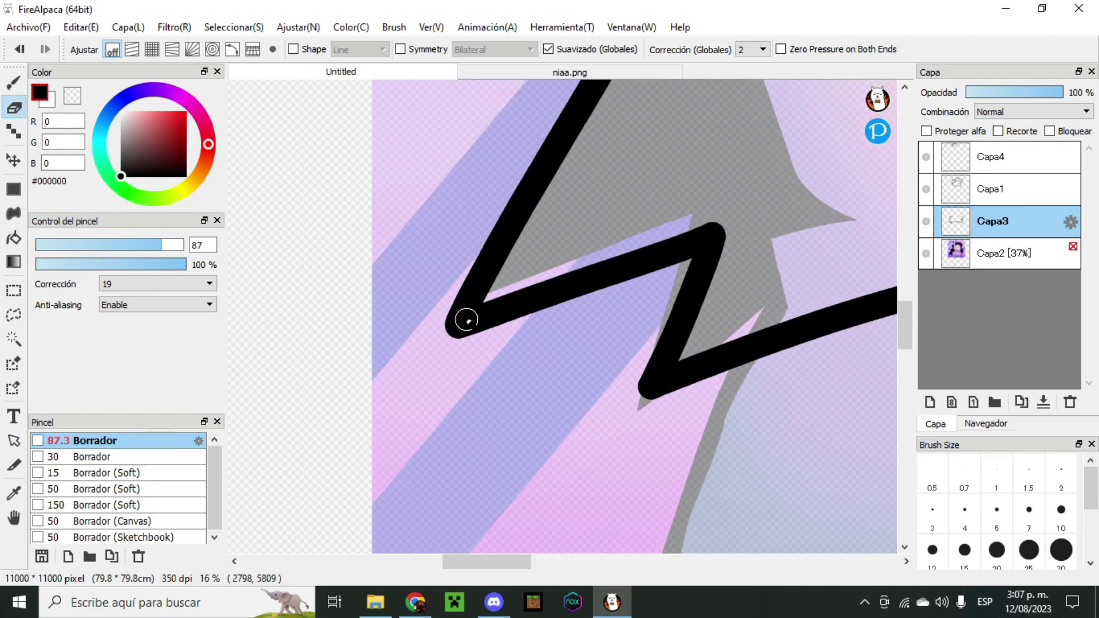
pyautogui.scroll(-1, 441, 331)
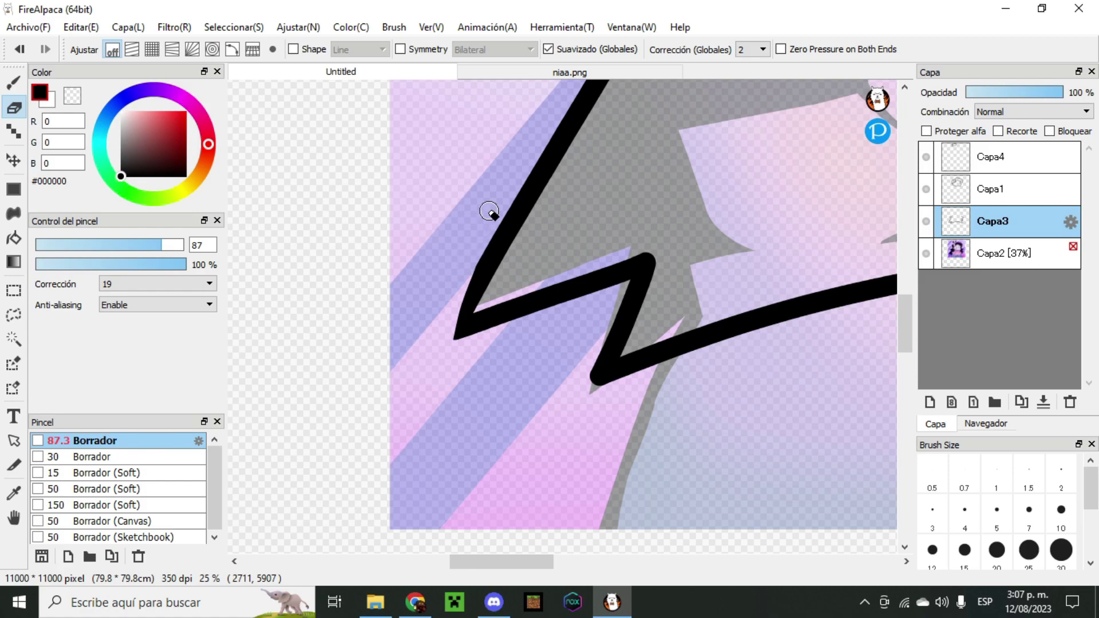
pyautogui.scroll(1, 489, 212)
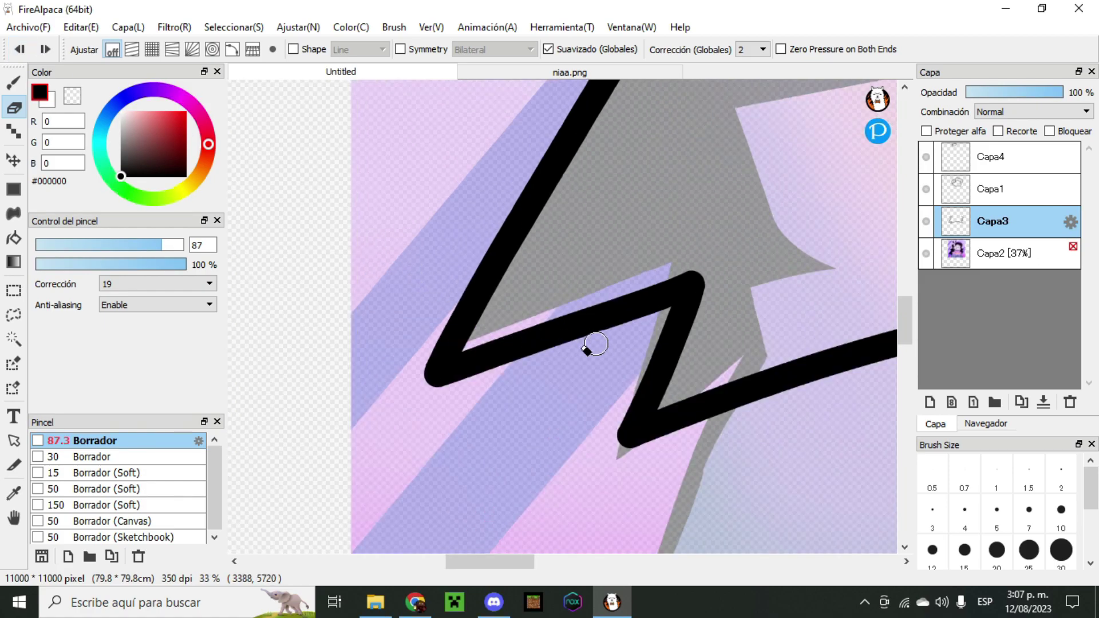
pyautogui.scroll(1, 412, 375)
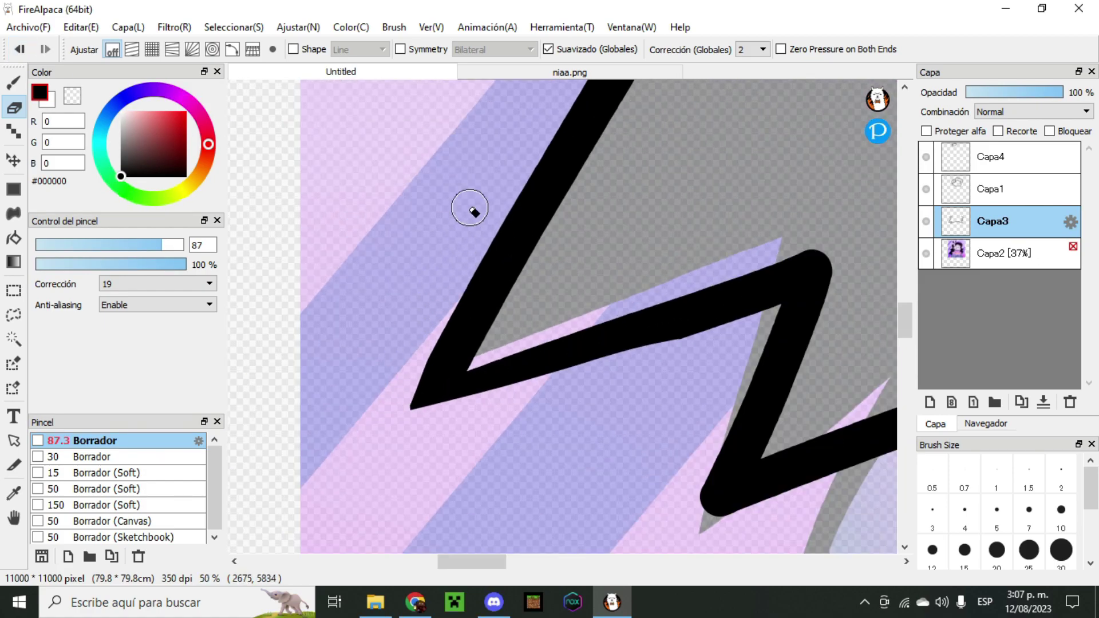
pyautogui.scroll(-5, 469, 207)
pyautogui.scroll(3, 529, 332)
pyautogui.moveTo(425, 407); pyautogui.dragTo(894, 268)
pyautogui.scroll(-6, 526, 283)
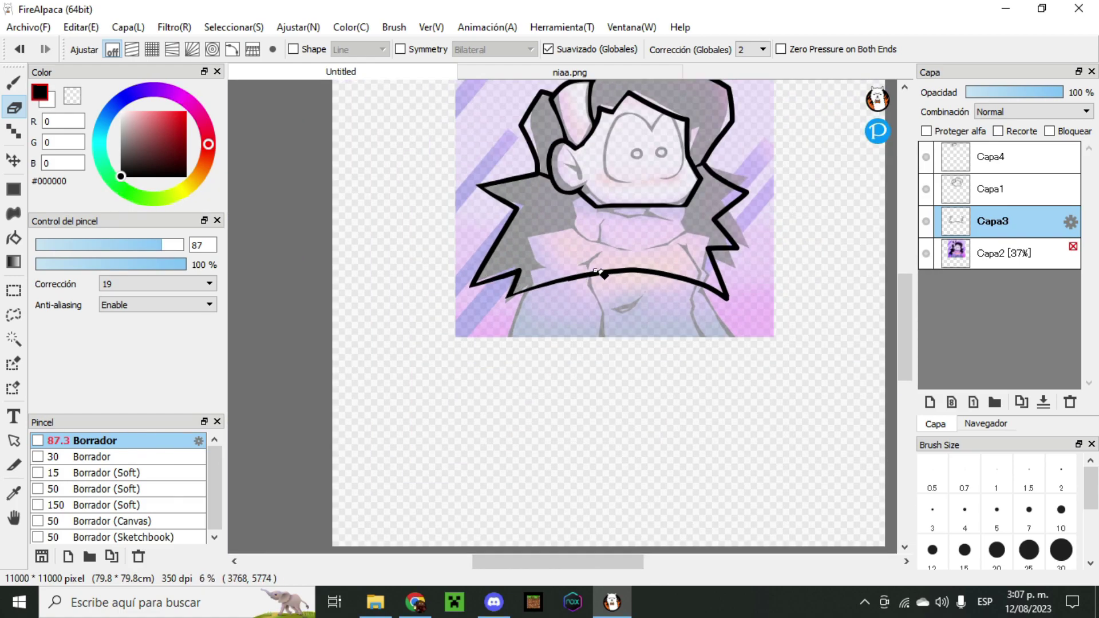
# - Even out the underside of the curved chest line on Capa3 with the eraser
pyautogui.scroll(8, 600, 275)
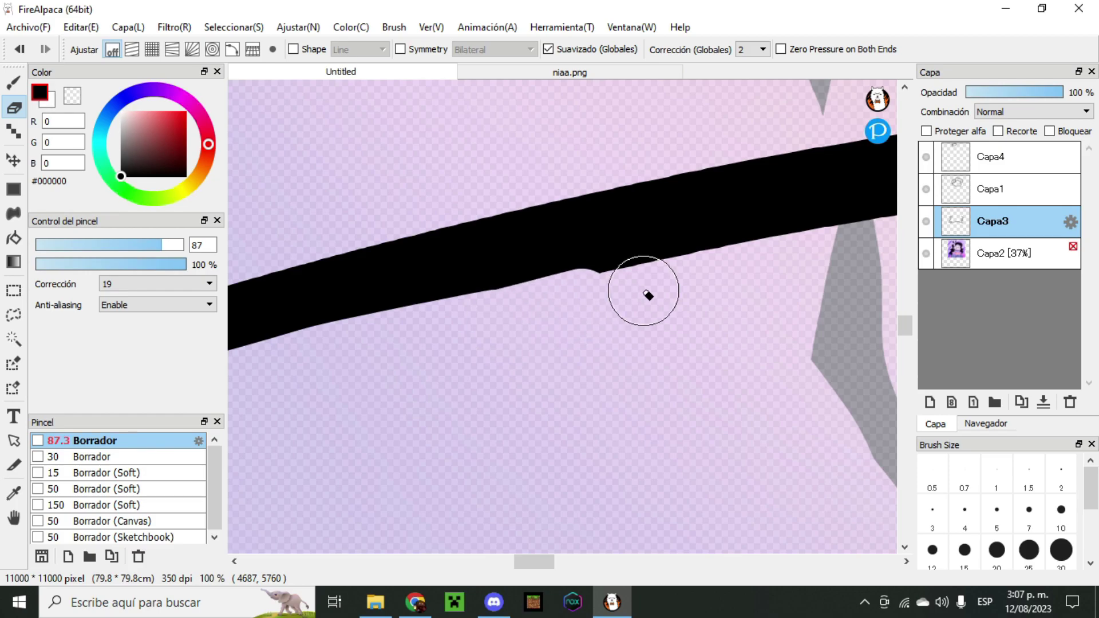
pyautogui.scroll(-8, 536, 273)
pyautogui.scroll(5, 536, 273)
pyautogui.moveTo(556, 171)
pyautogui.mouseDown()
pyautogui.moveTo(621, 382)
pyautogui.moveTo(471, 311)
pyautogui.mouseUp()
pyautogui.scroll(-3, 471, 311)
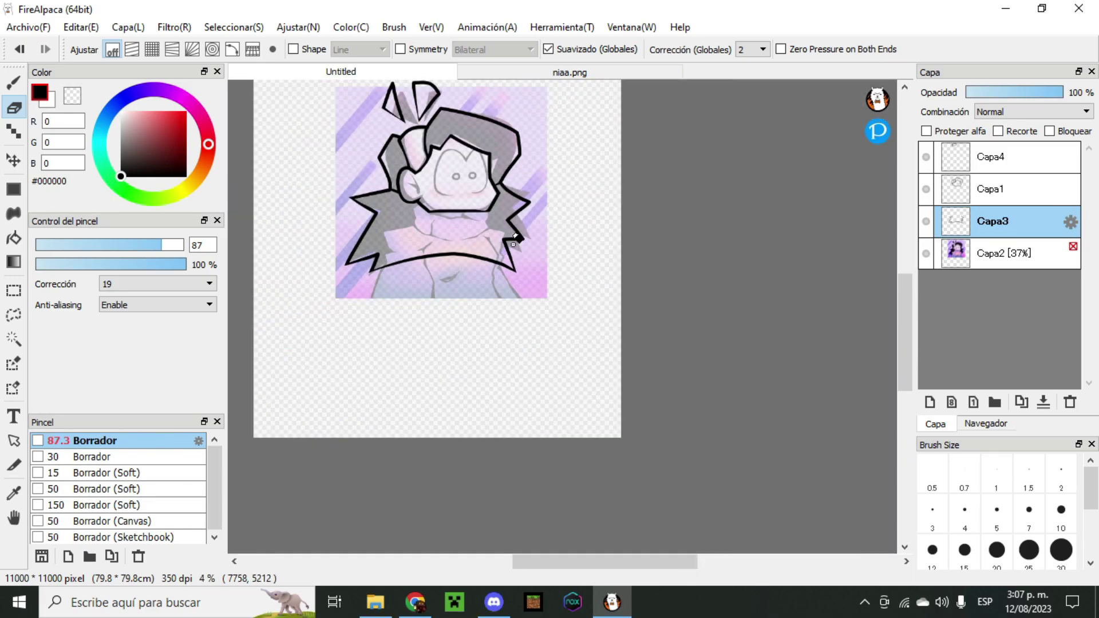
# - Sharpen the tips and inner corners of the right-hand hair spikes on Capa3 with the eraser
pyautogui.scroll(4, 517, 225)
pyautogui.scroll(-1, 479, 212)
pyautogui.moveTo(480, 212); pyautogui.dragTo(616, 454)
pyautogui.scroll(-1, 552, 306)
pyautogui.scroll(-5, 565, 291)
pyautogui.scroll(-1, 550, 204)
pyautogui.scroll(4, 544, 189)
pyautogui.moveTo(491, 183)
pyautogui.mouseDown()
pyautogui.moveTo(519, 224)
pyautogui.moveTo(628, 317)
pyautogui.moveTo(812, 403)
pyautogui.mouseUp()
pyautogui.scroll(-5, 801, 395)
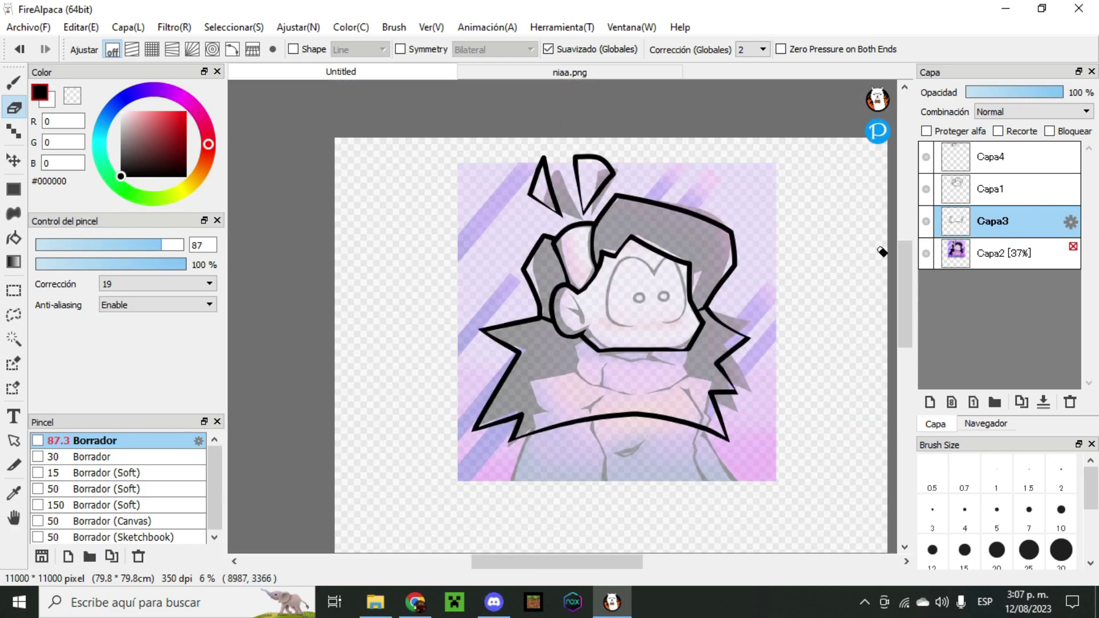
# - Hide Capa1 and Capa4, and join the two open upper ends of the Capa3 hair outline with a black line across the face
pyautogui.click(924, 194)
pyautogui.click(925, 157)
pyautogui.scroll(2, 718, 290)
pyautogui.click(13, 83)
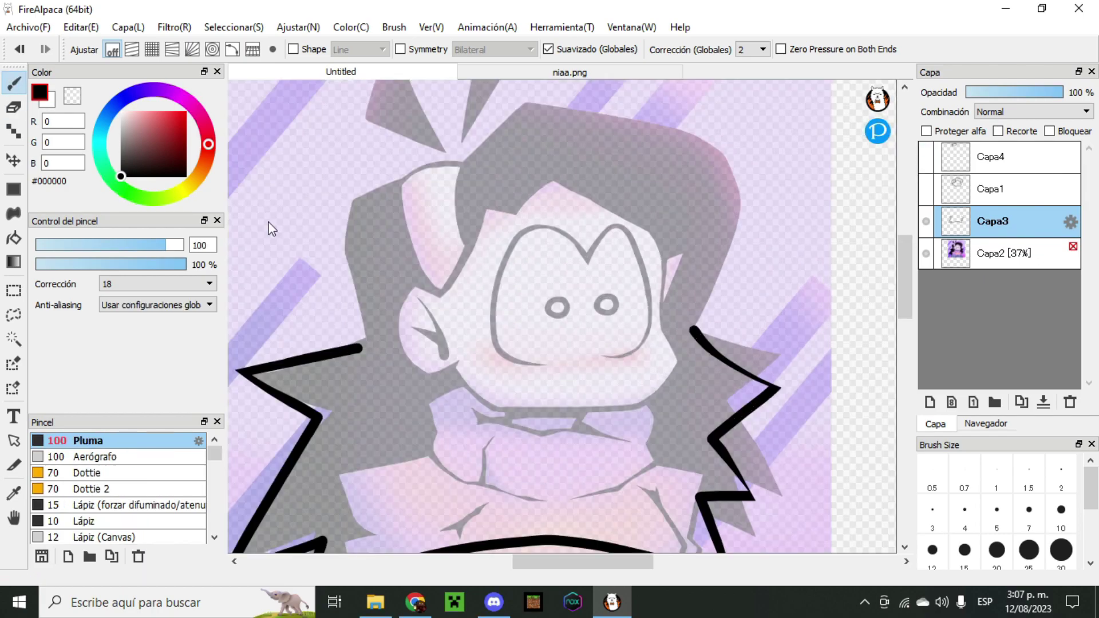
pyautogui.scroll(1, 423, 348)
pyautogui.scroll(3, 330, 355)
pyautogui.scroll(-4, 324, 347)
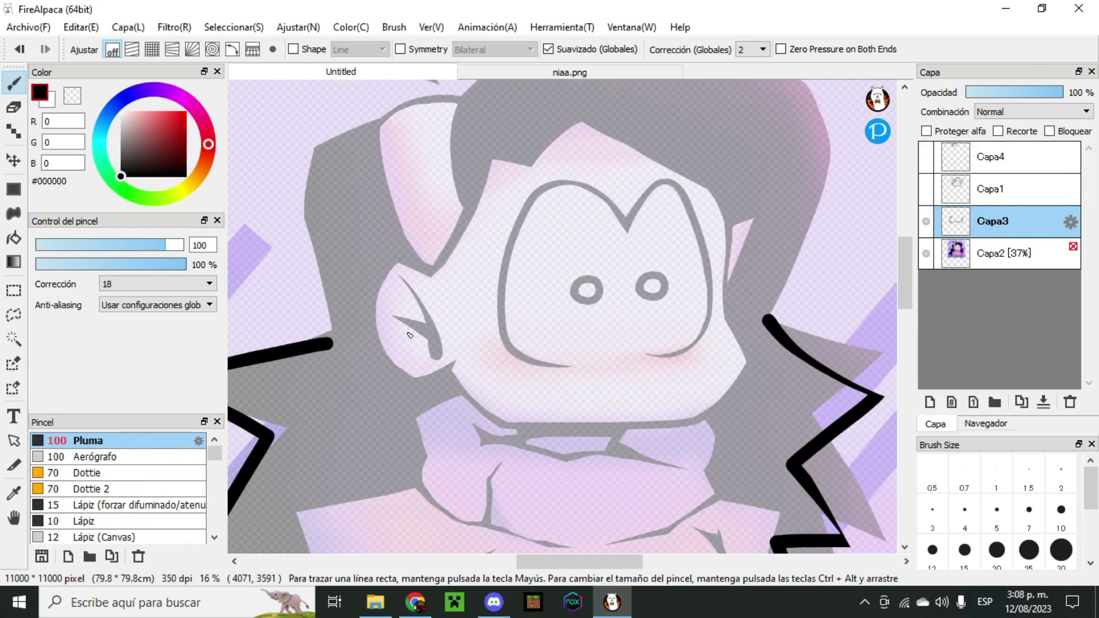
pyautogui.moveTo(324, 343); pyautogui.dragTo(698, 329)
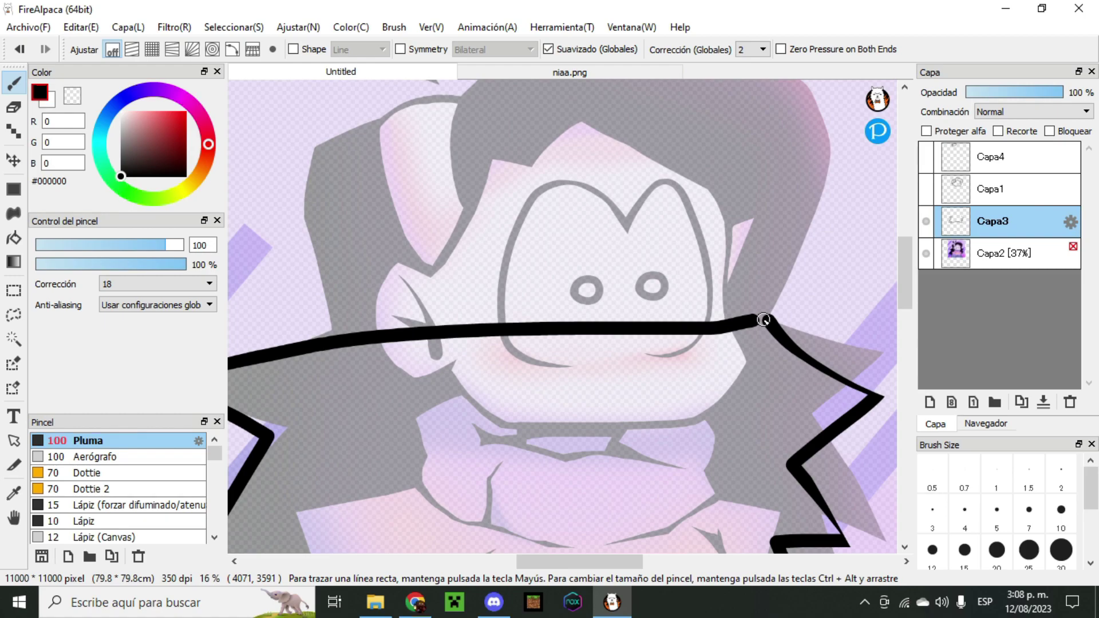
# - Trim the right-hand joint of the connecting line with the eraser, and show Capa1 and Capa4 again
pyautogui.scroll(4, 767, 322)
pyautogui.press('e')
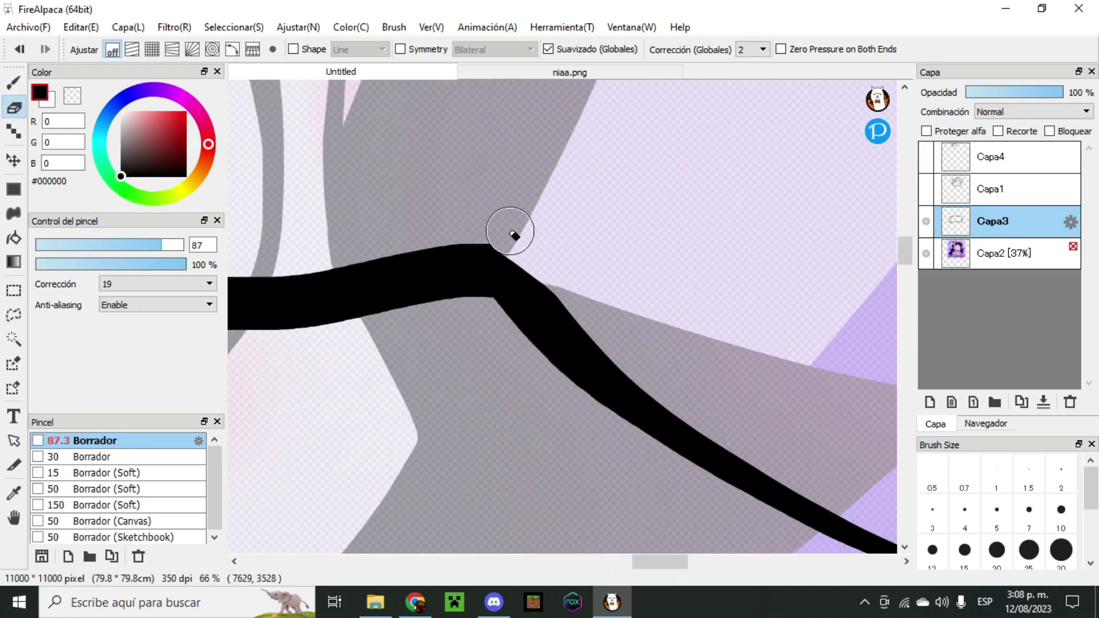
pyautogui.scroll(-8, 571, 212)
pyautogui.scroll(2, 567, 208)
pyautogui.click(924, 188)
pyautogui.click(925, 157)
pyautogui.scroll(-3, 580, 251)
pyautogui.scroll(1, 541, 230)
pyautogui.scroll(1, 548, 234)
# - Inspect the layer properties of Capa1, Capa4 and Capa3 without changing them
pyautogui.click(1001, 190)
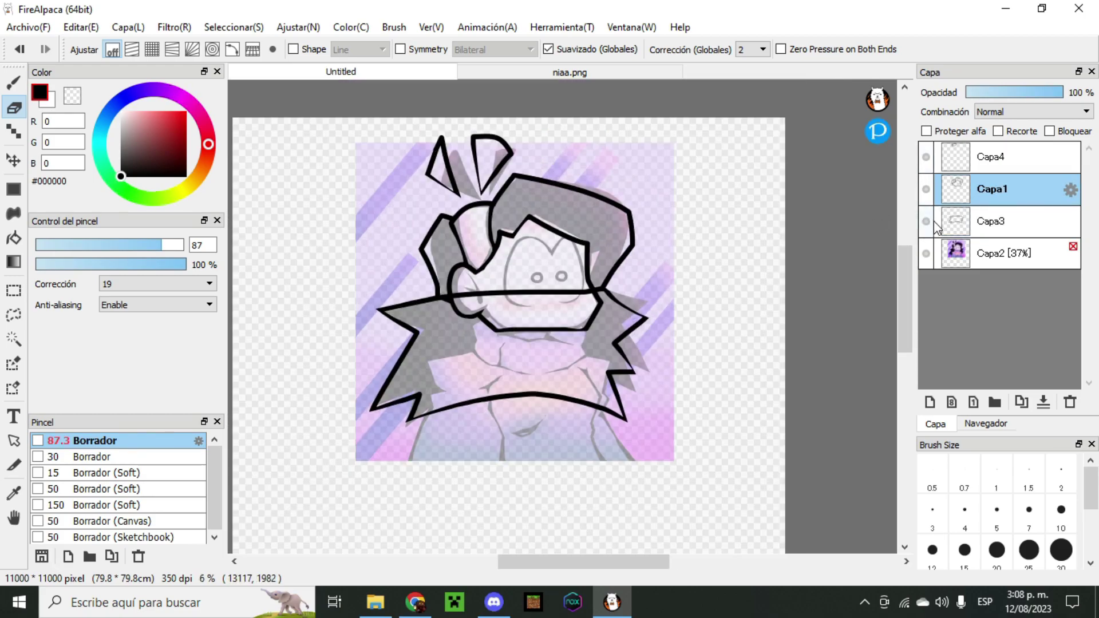
pyautogui.doubleClick(991, 195)
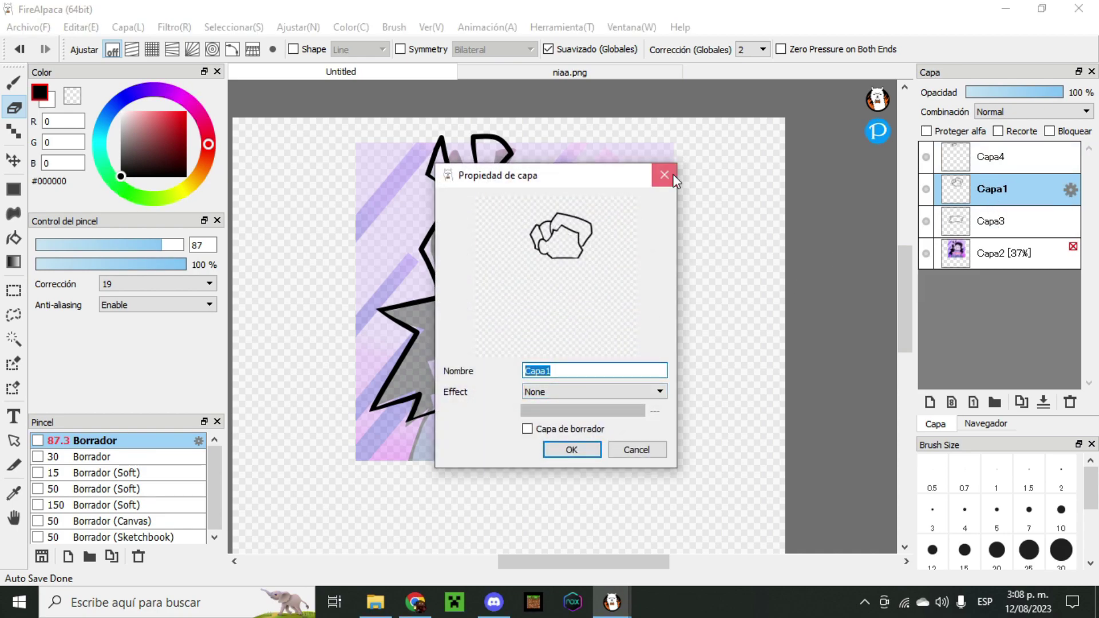
pyautogui.click(673, 177)
pyautogui.doubleClick(1005, 155)
pyautogui.click(664, 175)
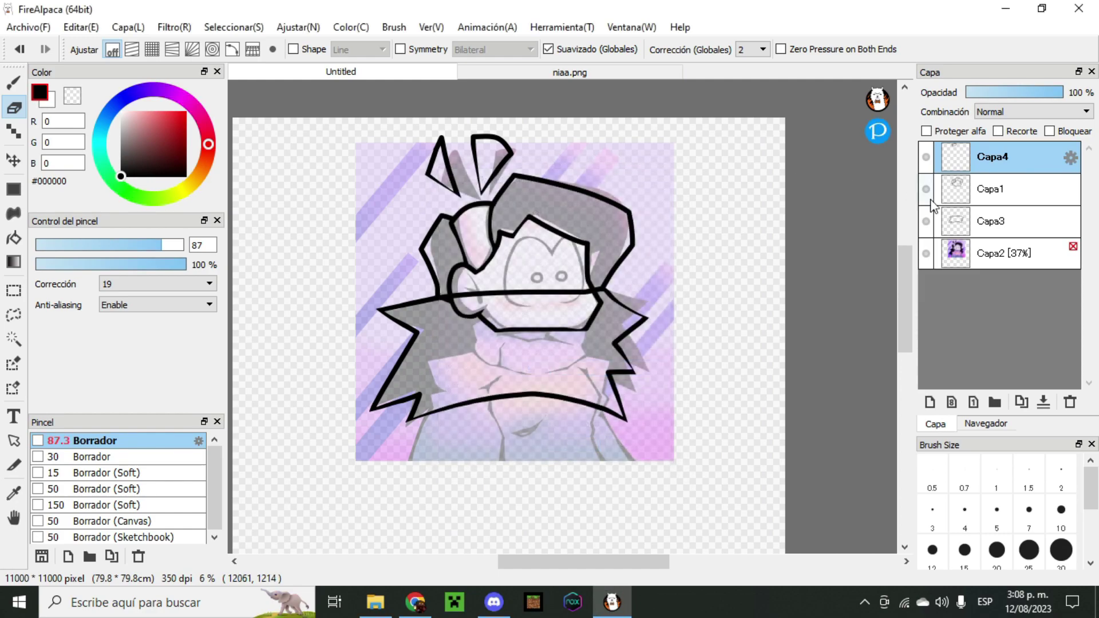
pyautogui.doubleClick(991, 221)
pyautogui.click(675, 172)
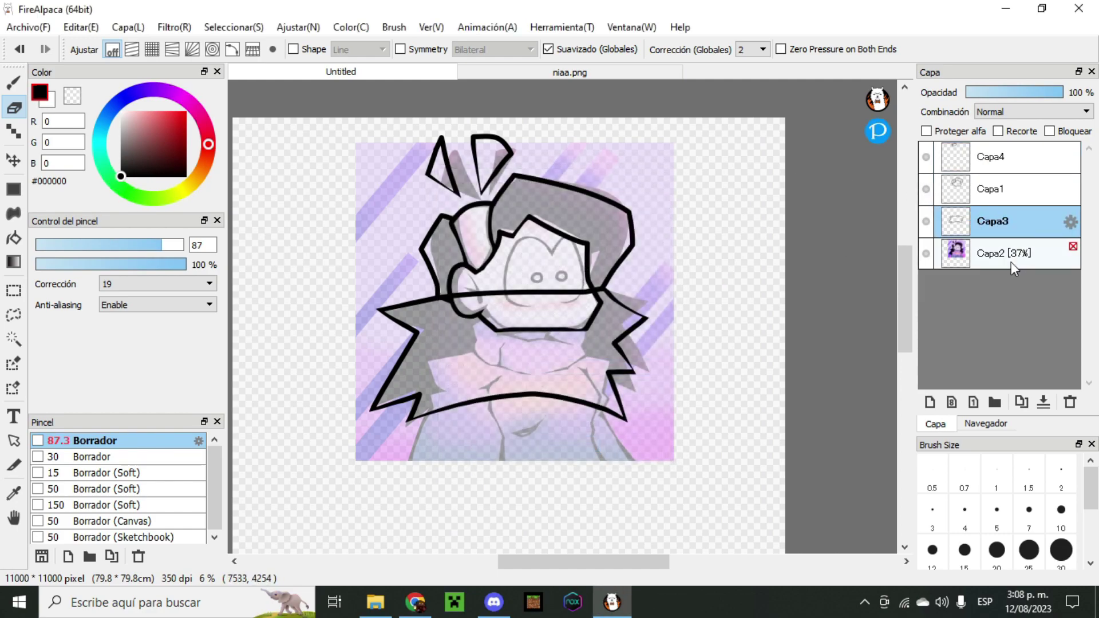
# - Hide Capa3, add a new layer directly above Capa1, and switch to the size 100 Pluma brush
pyautogui.click(991, 194)
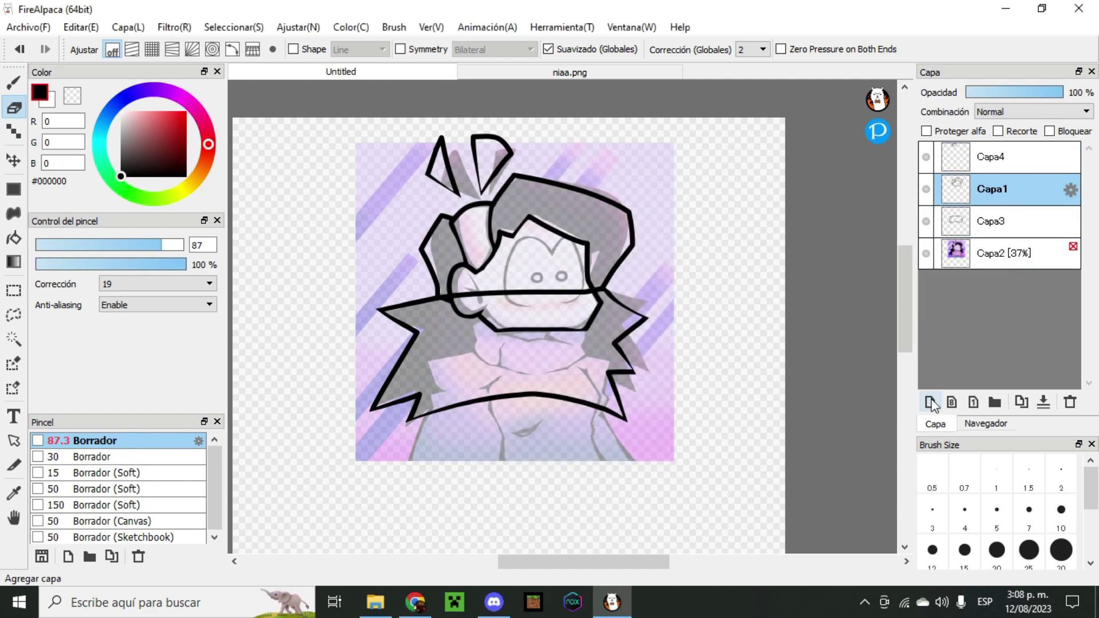
pyautogui.click(925, 222)
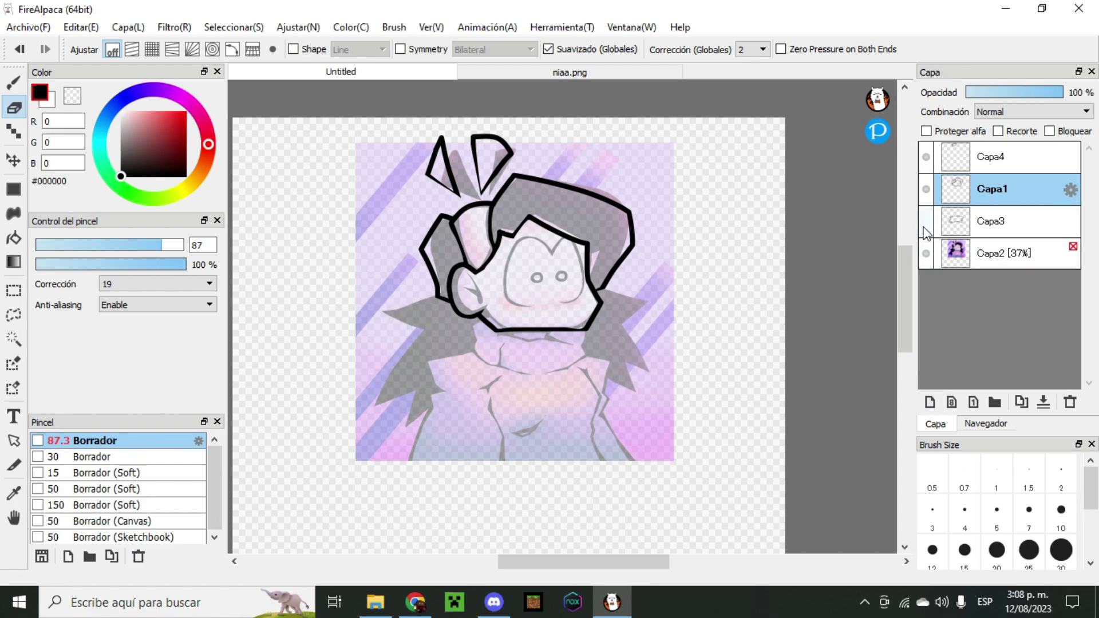
pyautogui.click(931, 404)
pyautogui.scroll(4, 545, 251)
pyautogui.click(14, 84)
pyautogui.scroll(-3, 533, 353)
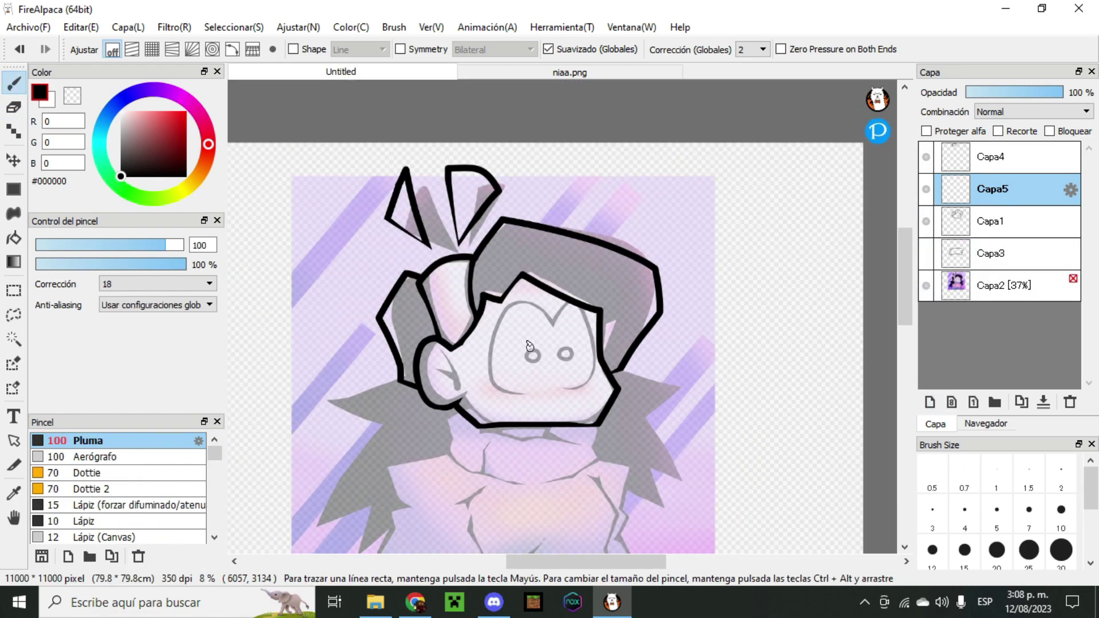
pyautogui.scroll(3, 533, 352)
pyautogui.moveTo(508, 510)
pyautogui.mouseDown()
pyautogui.moveTo(387, 375)
pyautogui.moveTo(596, 229)
pyautogui.moveTo(635, 289)
pyautogui.mouseUp()
pyautogui.hotkey('ctrl', 'z')
pyautogui.moveTo(510, 518)
pyautogui.mouseDown()
pyautogui.moveTo(462, 509)
pyautogui.moveTo(425, 371)
pyautogui.moveTo(524, 237)
pyautogui.moveTo(553, 239)
pyautogui.mouseUp()
pyautogui.moveTo(633, 259)
pyautogui.mouseDown()
pyautogui.moveTo(684, 247)
pyautogui.moveTo(706, 264)
pyautogui.moveTo(737, 356)
pyautogui.moveTo(727, 482)
pyautogui.moveTo(709, 502)
pyautogui.mouseUp()
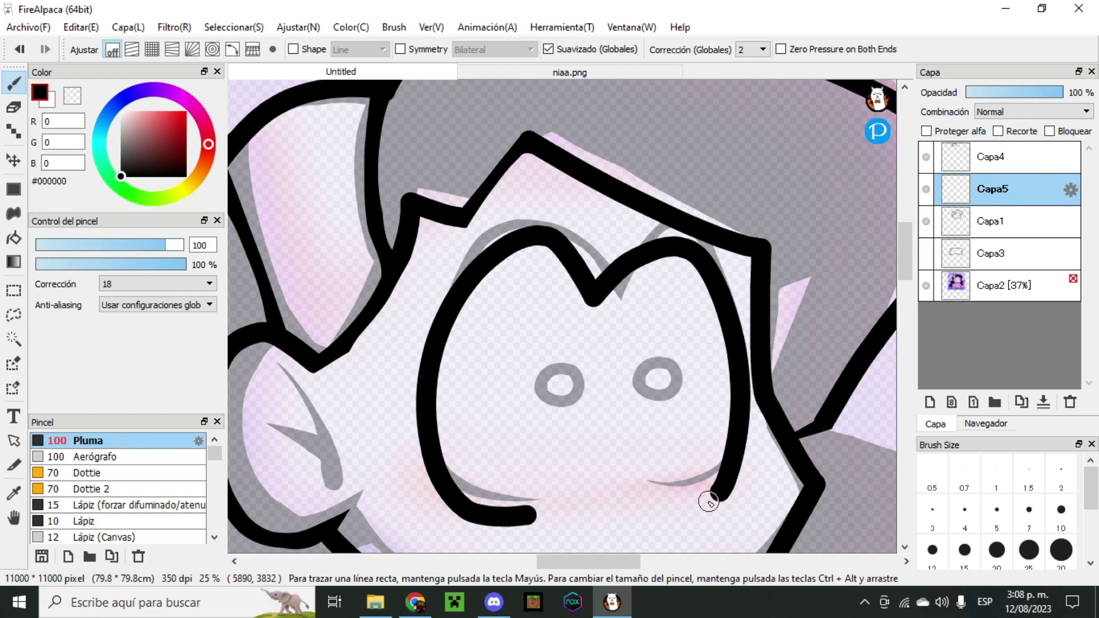
pyautogui.click(13, 53)
pyautogui.click(19, 49)
# - Trace the joined eye shape in black on Capa5, with a notch at its top and a gap along its lower edge
pyautogui.moveTo(531, 503)
pyautogui.mouseDown()
pyautogui.moveTo(442, 487)
pyautogui.moveTo(433, 337)
pyautogui.moveTo(511, 235)
pyautogui.moveTo(570, 246)
pyautogui.mouseUp()
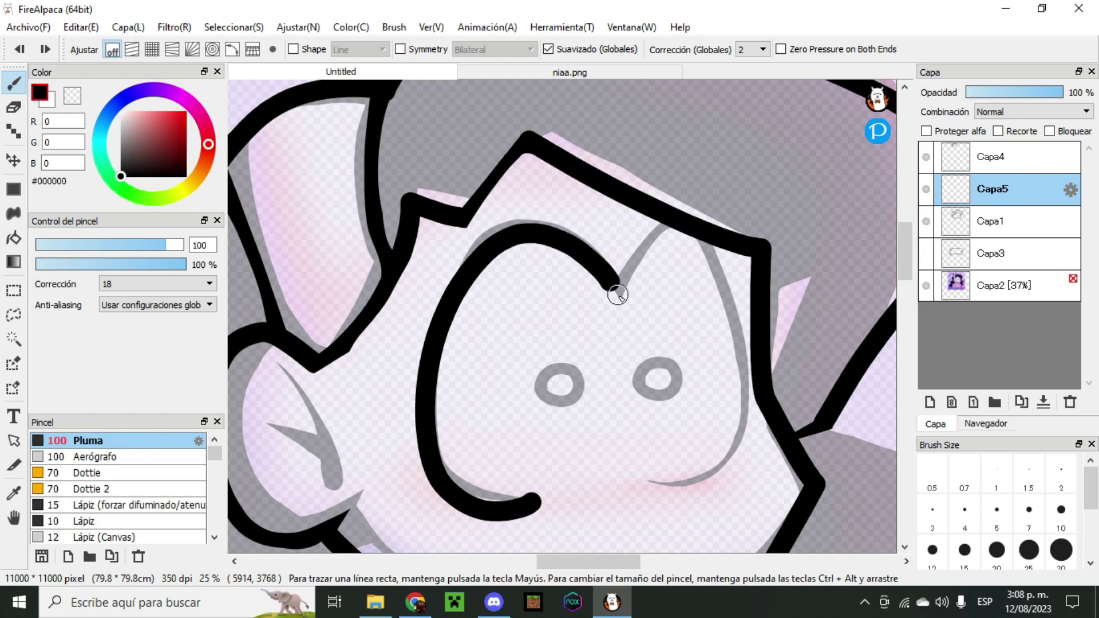
pyautogui.moveTo(716, 314)
pyautogui.mouseDown()
pyautogui.moveTo(742, 376)
pyautogui.moveTo(745, 443)
pyautogui.moveTo(727, 471)
pyautogui.moveTo(703, 478)
pyautogui.mouseUp()
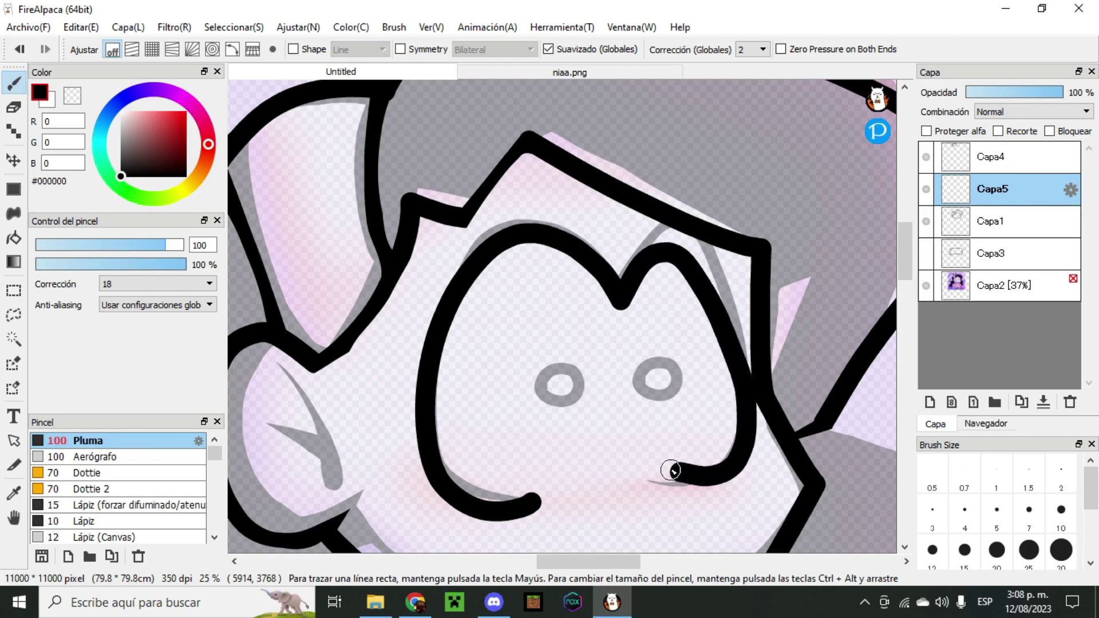
pyautogui.scroll(-3, 673, 471)
pyautogui.scroll(6, 555, 386)
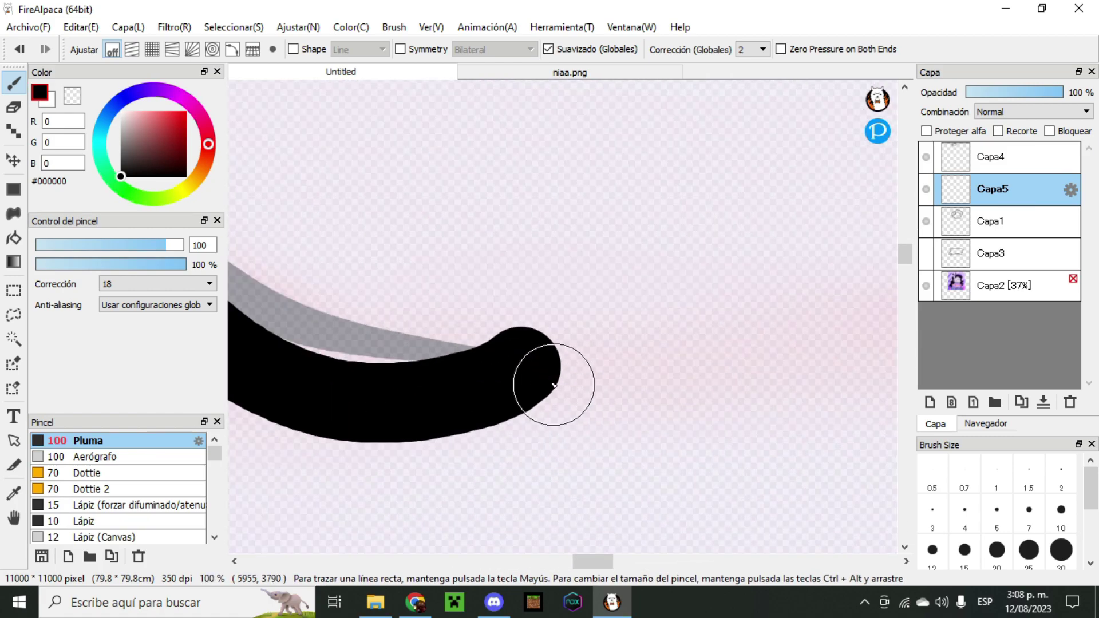
# - Extend both open lower ends of the eye outline on Capa5 toward each other with the brush
pyautogui.moveTo(527, 363); pyautogui.dragTo(689, 265)
pyautogui.scroll(-3, 689, 265)
pyautogui.scroll(2, 686, 295)
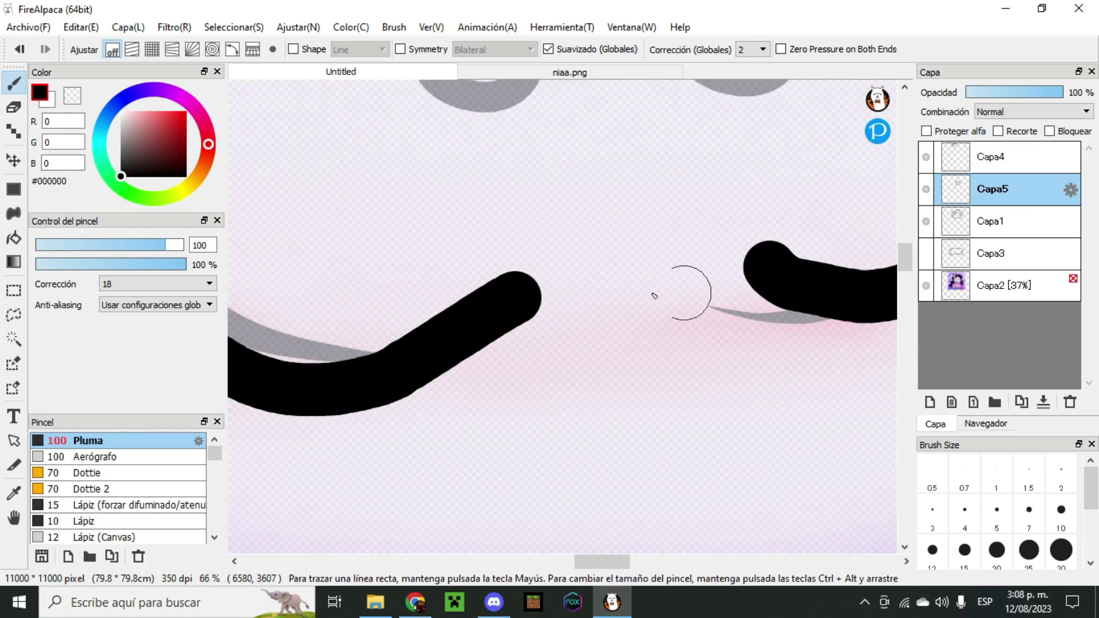
pyautogui.scroll(-3, 549, 308)
pyautogui.scroll(3, 651, 291)
pyautogui.moveTo(739, 304)
pyautogui.mouseDown()
pyautogui.moveTo(692, 320)
pyautogui.moveTo(491, 300)
pyautogui.mouseUp()
pyautogui.scroll(-5, 576, 260)
pyautogui.scroll(4, 532, 252)
# - Taper both lower ends of the eye outline into points with the eraser at size 117
pyautogui.click(14, 107)
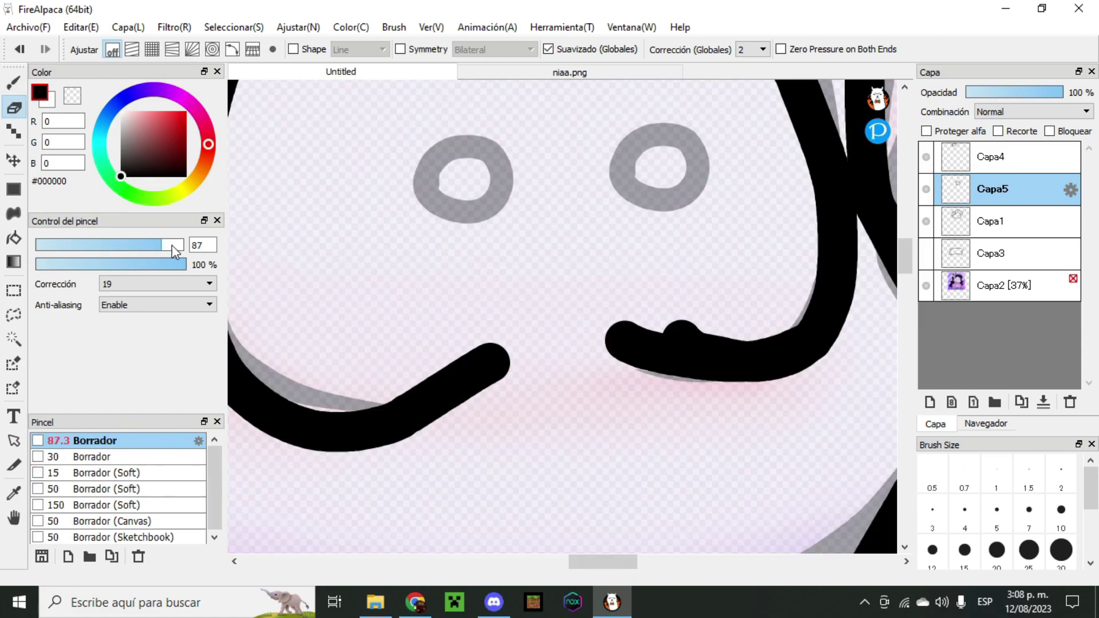
pyautogui.scroll(-2, 374, 316)
pyautogui.scroll(1, 342, 325)
pyautogui.moveTo(343, 343)
pyautogui.mouseDown()
pyautogui.moveTo(405, 387)
pyautogui.moveTo(520, 402)
pyautogui.moveTo(630, 343)
pyautogui.mouseUp()
pyautogui.scroll(-3, 590, 351)
pyautogui.scroll(5, 589, 350)
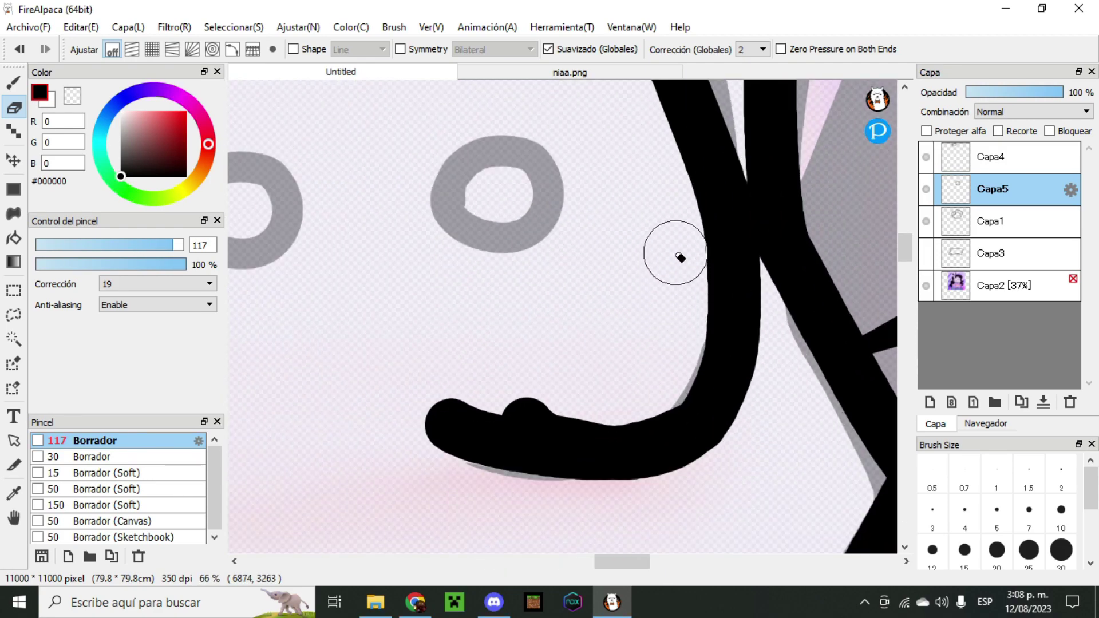
pyautogui.moveTo(675, 299)
pyautogui.mouseDown()
pyautogui.moveTo(647, 393)
pyautogui.moveTo(541, 450)
pyautogui.moveTo(431, 419)
pyautogui.moveTo(566, 406)
pyautogui.moveTo(590, 456)
pyautogui.moveTo(527, 480)
pyautogui.mouseUp()
pyautogui.scroll(-2, 615, 405)
pyautogui.scroll(2, 615, 405)
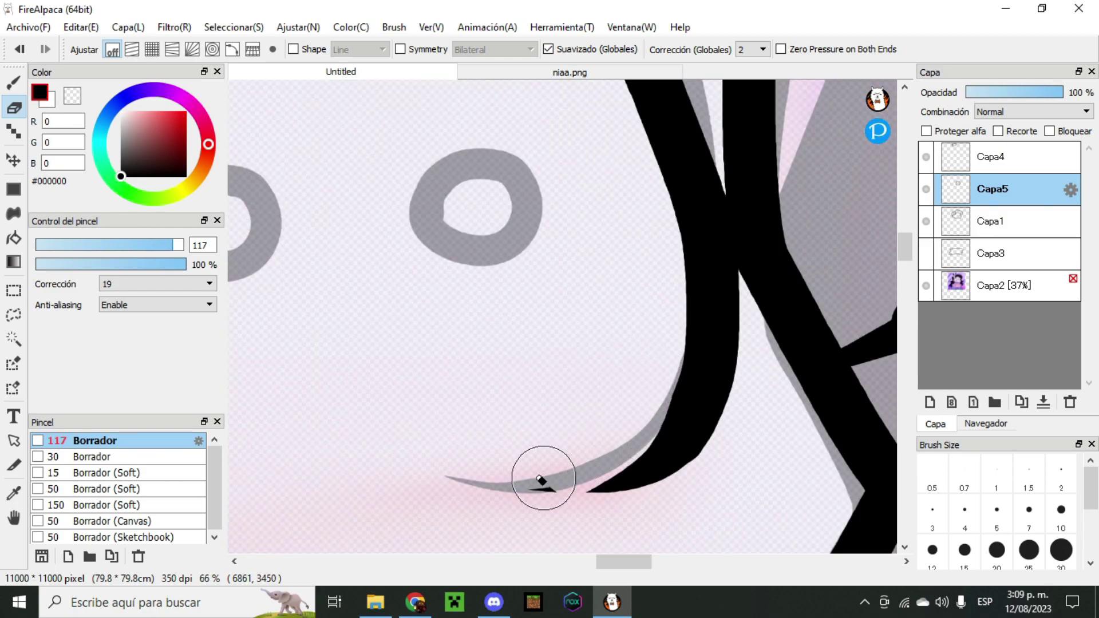
pyautogui.scroll(-2, 527, 481)
pyautogui.scroll(2, 537, 314)
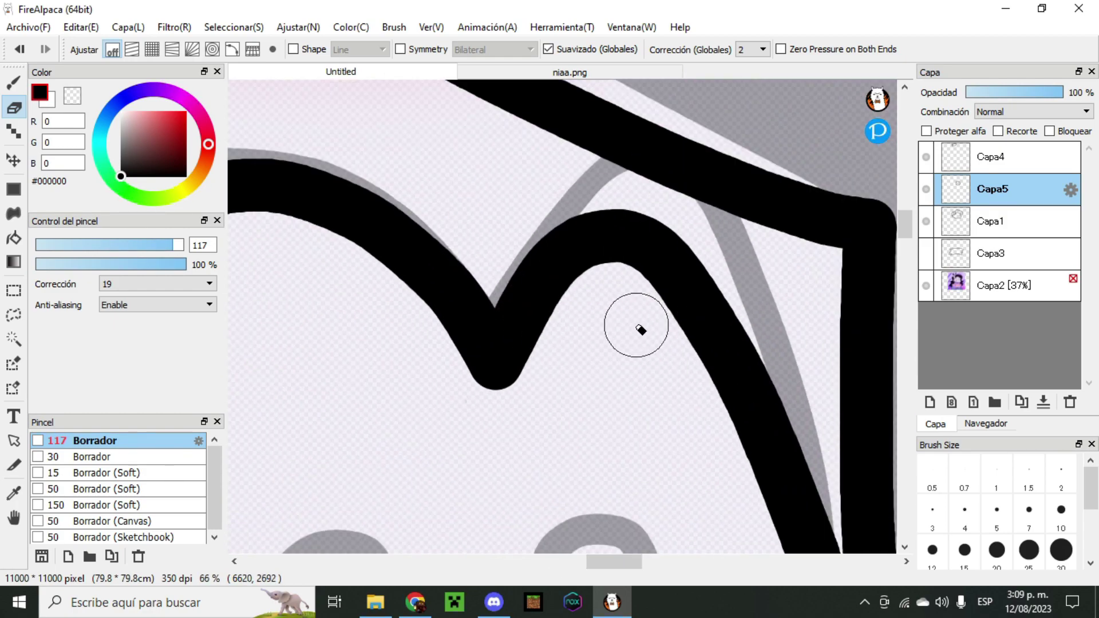
# - Sharpen the notch between the two eye arches on Capa5 with the eraser
pyautogui.moveTo(584, 304); pyautogui.dragTo(527, 414)
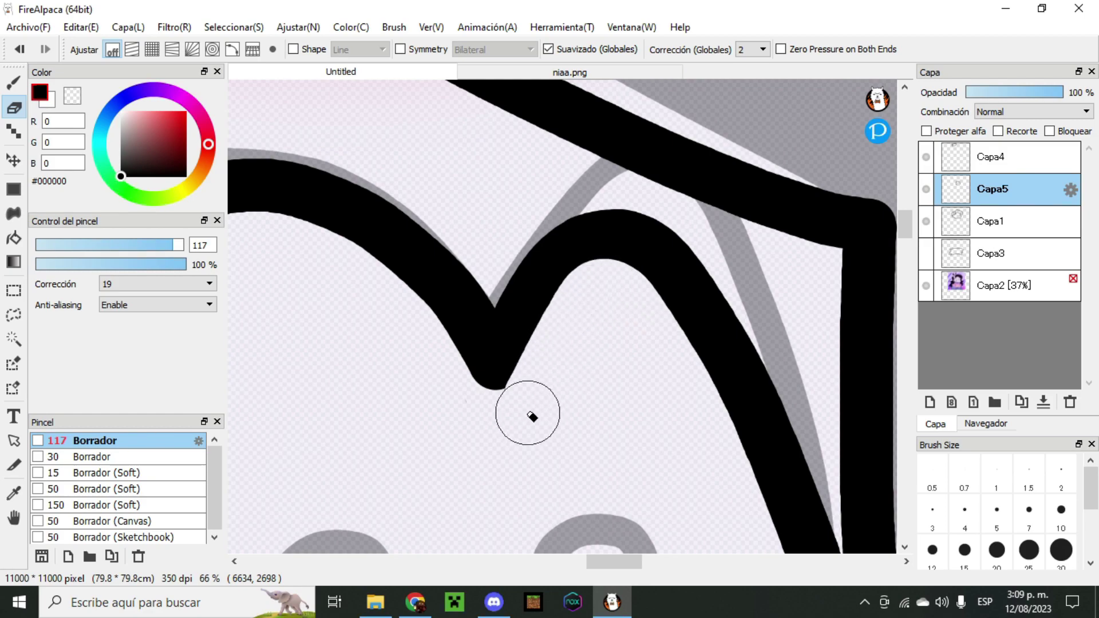
pyautogui.scroll(-2, 555, 466)
pyautogui.scroll(2, 506, 414)
pyautogui.moveTo(540, 469)
pyautogui.mouseDown()
pyautogui.moveTo(470, 371)
pyautogui.moveTo(425, 328)
pyautogui.moveTo(361, 298)
pyautogui.moveTo(317, 296)
pyautogui.mouseUp()
pyautogui.scroll(-4, 425, 298)
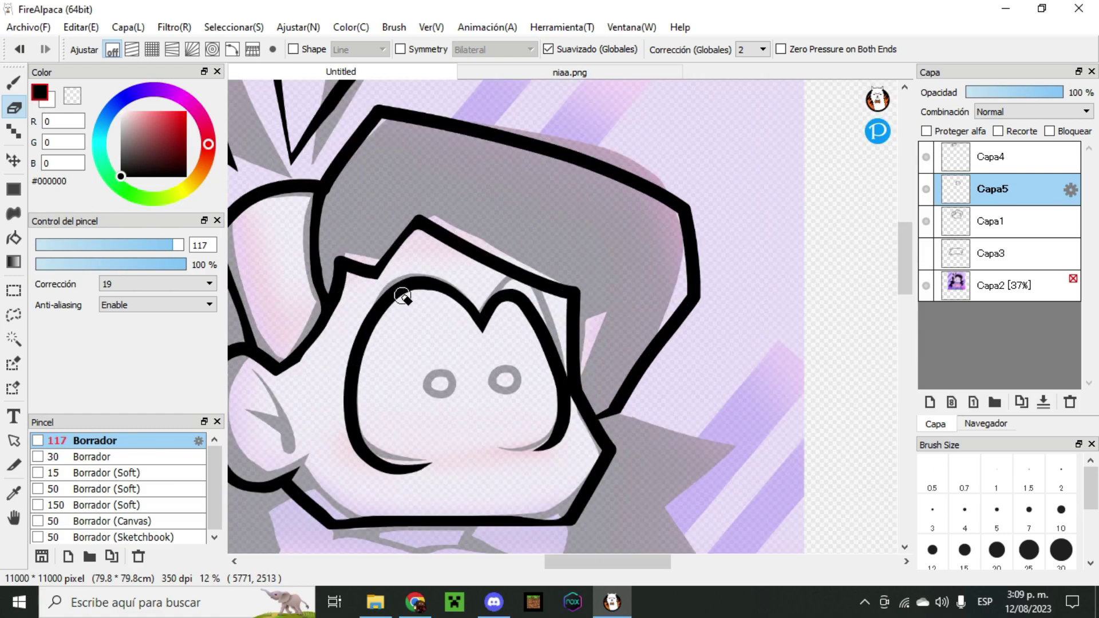
# - Thin the inner edge of the left eye arch on Capa5 with the eraser
pyautogui.scroll(3, 406, 295)
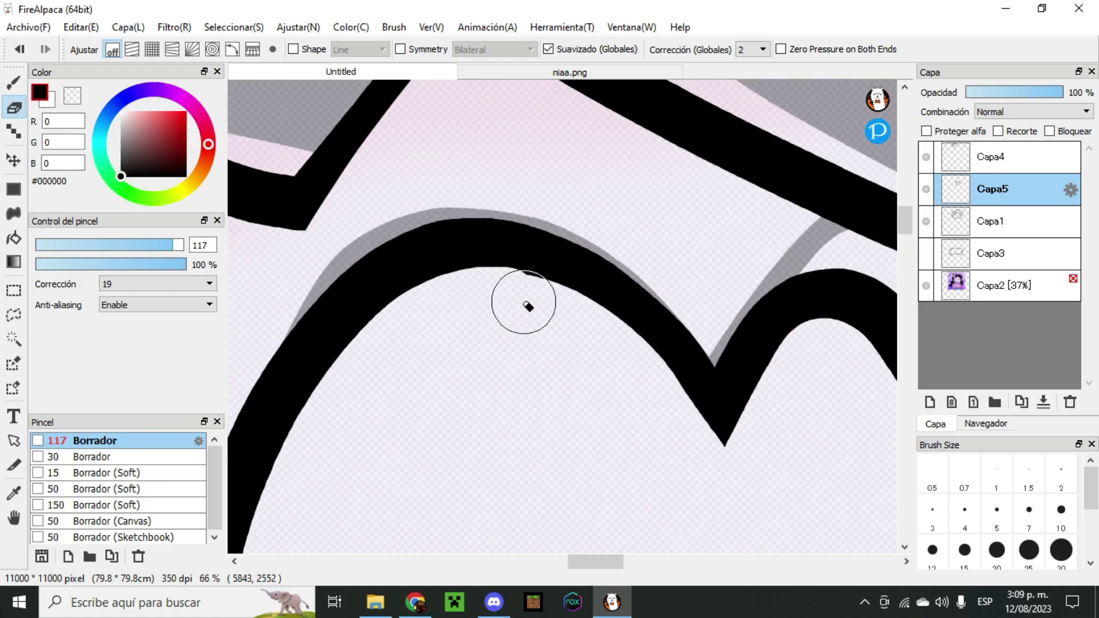
pyautogui.scroll(-4, 560, 318)
pyautogui.scroll(1, 589, 340)
pyautogui.scroll(-1, 595, 321)
pyautogui.scroll(1, 601, 304)
pyautogui.scroll(-2, 610, 279)
pyautogui.scroll(2, 610, 278)
pyautogui.scroll(-1, 609, 278)
pyautogui.scroll(1, 609, 278)
pyautogui.scroll(-2, 609, 278)
pyautogui.scroll(1, 608, 278)
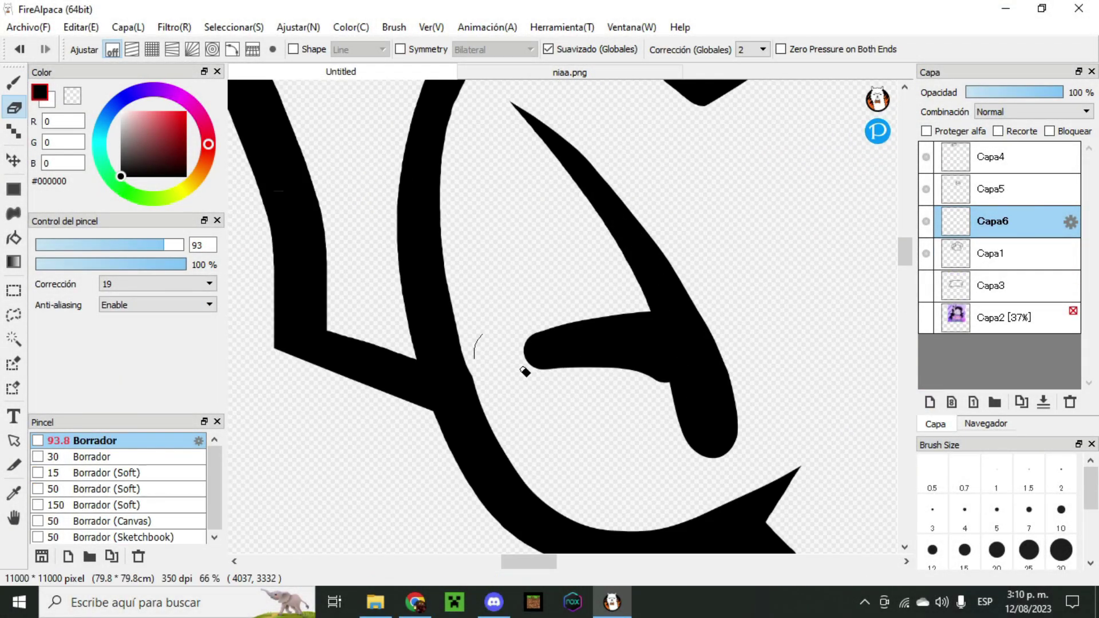
# - Show Capa2, move the new layer Capa6 between Capa3 and Capa2, and switch to the brush with an adjusted size
pyautogui.scroll(-3, 523, 367)
pyautogui.click(926, 318)
pyautogui.moveTo(996, 221); pyautogui.dragTo(996, 287)
pyautogui.scroll(1, 855, 295)
pyautogui.scroll(3, 496, 313)
pyautogui.click(17, 84)
pyautogui.scroll(-3, 554, 404)
pyautogui.click(165, 246)
# - Outline the sides and lower edge of the collar below the chin in black on Capa6
pyautogui.scroll(4, 494, 398)
pyautogui.moveTo(496, 264)
pyautogui.mouseDown()
pyautogui.moveTo(462, 288)
pyautogui.moveTo(470, 363)
pyautogui.mouseUp()
pyautogui.scroll(-2, 471, 352)
pyautogui.scroll(5, 595, 302)
pyautogui.press('e')
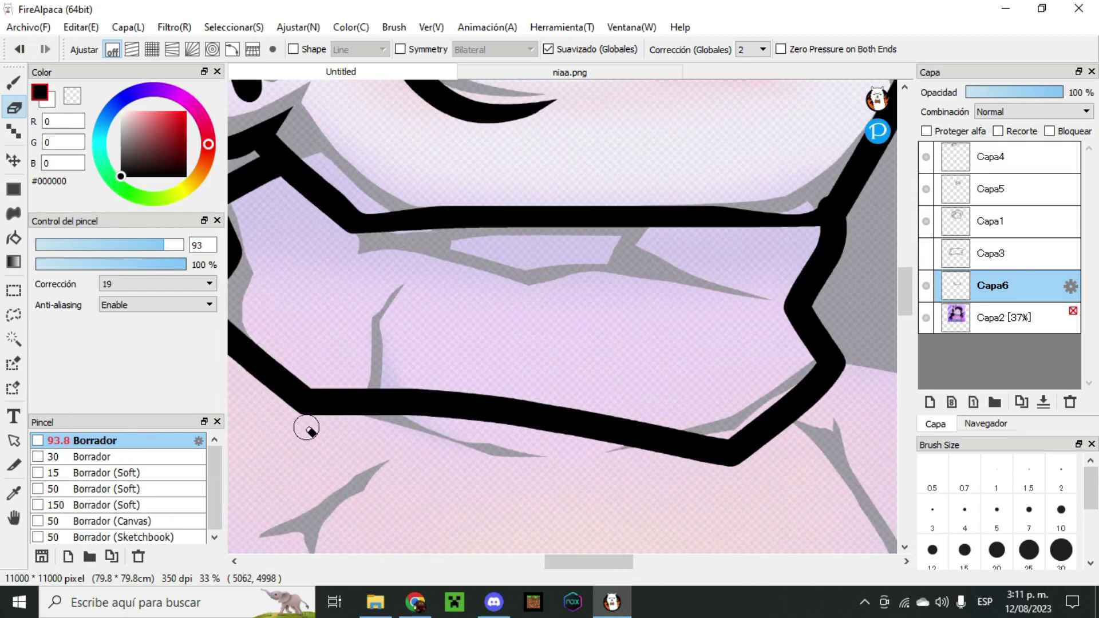
# - Hide Capa1 and draw the collar's arched upper edge in black on Capa6
pyautogui.scroll(-3, 606, 443)
pyautogui.click(926, 221)
pyautogui.press('b')
pyautogui.scroll(1, 534, 324)
pyautogui.moveTo(303, 307); pyautogui.dragTo(768, 326)
# - Sharpen the side and lower corners of the collar outline on Capa6 and thin its lines with the eraser
pyautogui.press('e')
pyautogui.scroll(3, 320, 367)
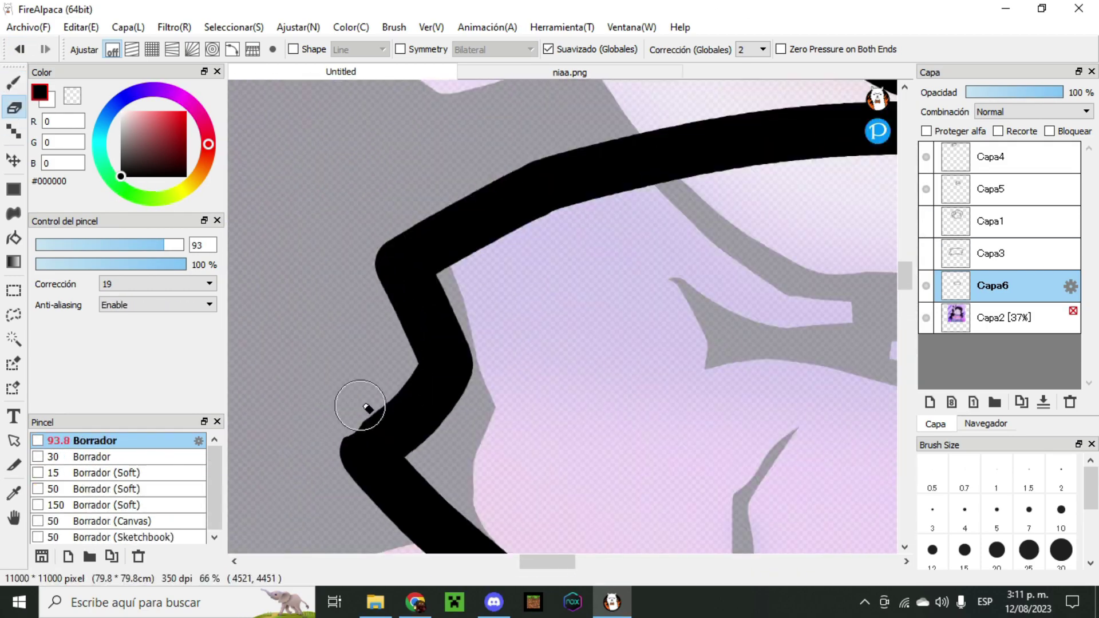
pyautogui.scroll(-2, 346, 417)
pyautogui.scroll(-1, 395, 402)
pyautogui.scroll(-3, 286, 326)
pyautogui.scroll(4, 592, 343)
pyautogui.scroll(-3, 483, 263)
pyautogui.scroll(2, 470, 397)
pyautogui.moveTo(449, 417); pyautogui.dragTo(491, 394)
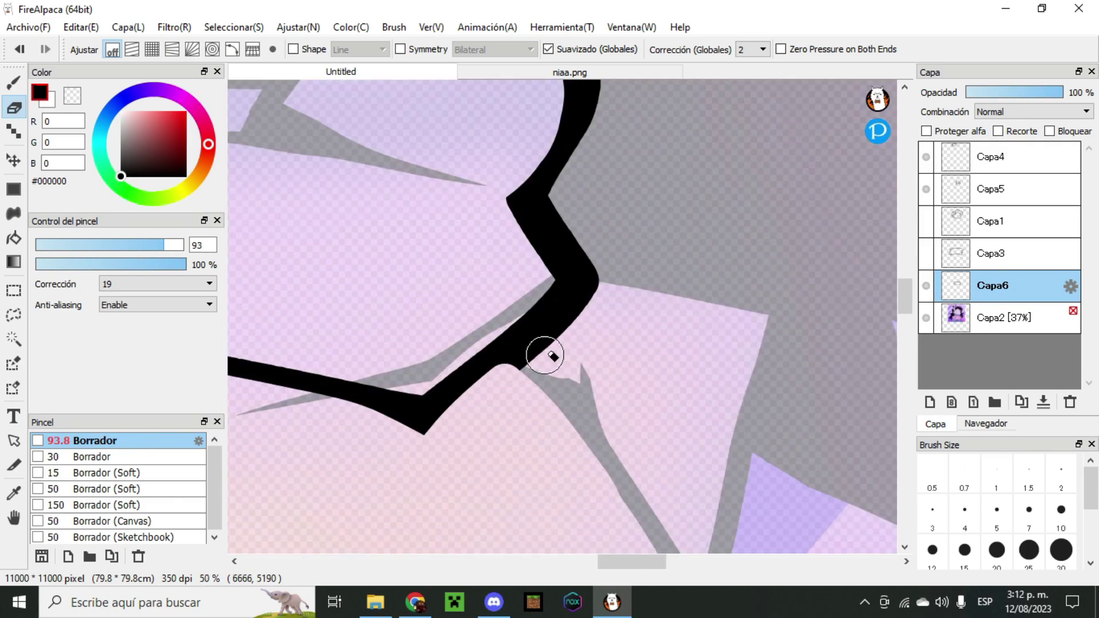
pyautogui.scroll(-6, 631, 267)
# - Add the new layer Capa7, set the brush size to 80, and draw three vertical fold lines across the collar
pyautogui.press('b')
pyautogui.hotkey('ctrl', 'shift', 'n')
pyautogui.scroll(5, 515, 257)
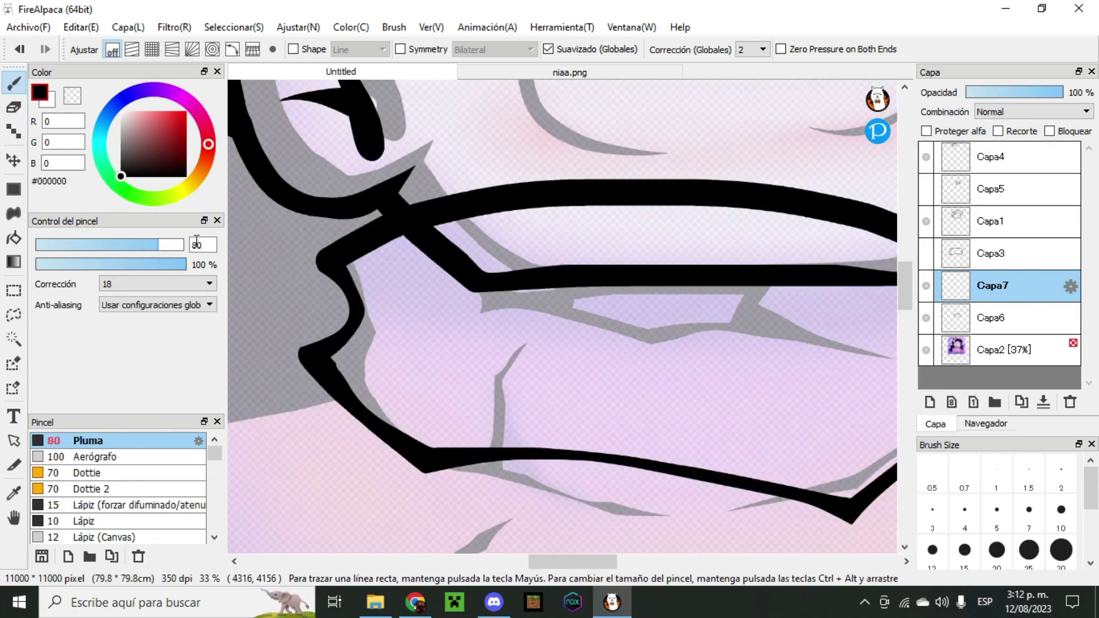
pyautogui.scroll(-1, 297, 470)
pyautogui.moveTo(450, 275); pyautogui.dragTo(422, 458)
pyautogui.moveTo(567, 339); pyautogui.dragTo(543, 371)
pyautogui.hotkey('ctrl', 'z')
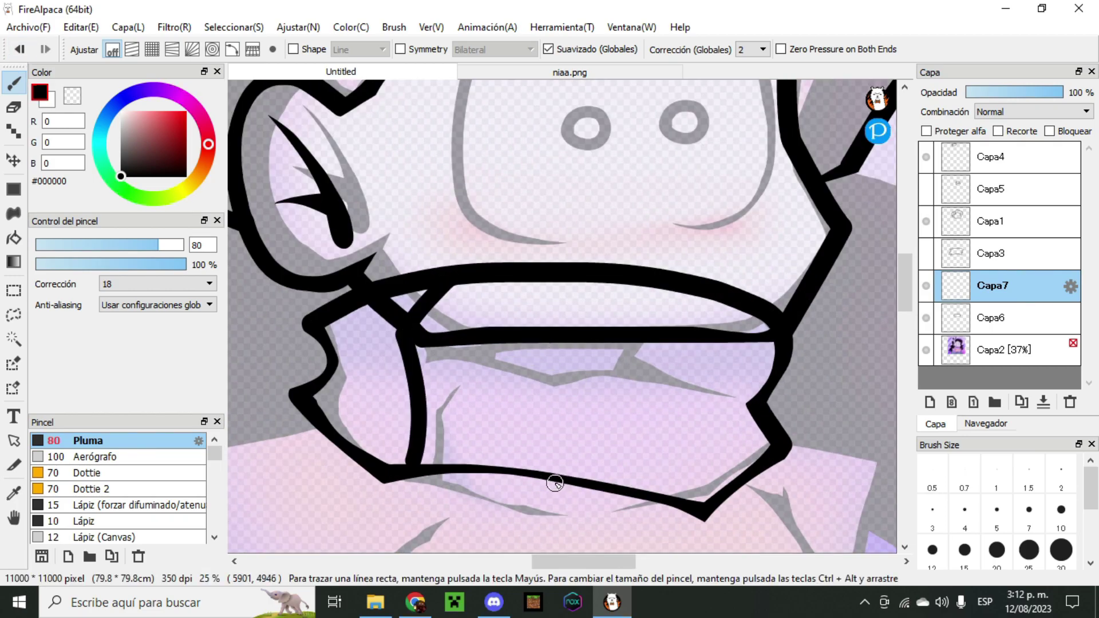
pyautogui.moveTo(572, 334); pyautogui.dragTo(563, 473)
pyautogui.moveTo(681, 340); pyautogui.dragTo(684, 470)
# - Hide Capa1 again and extend the collar's middle and right fold lines up to its upper edge on Capa7
pyautogui.click(14, 107)
pyautogui.scroll(2, 424, 453)
pyautogui.click(926, 221)
pyautogui.scroll(-3, 605, 223)
pyautogui.scroll(3, 605, 221)
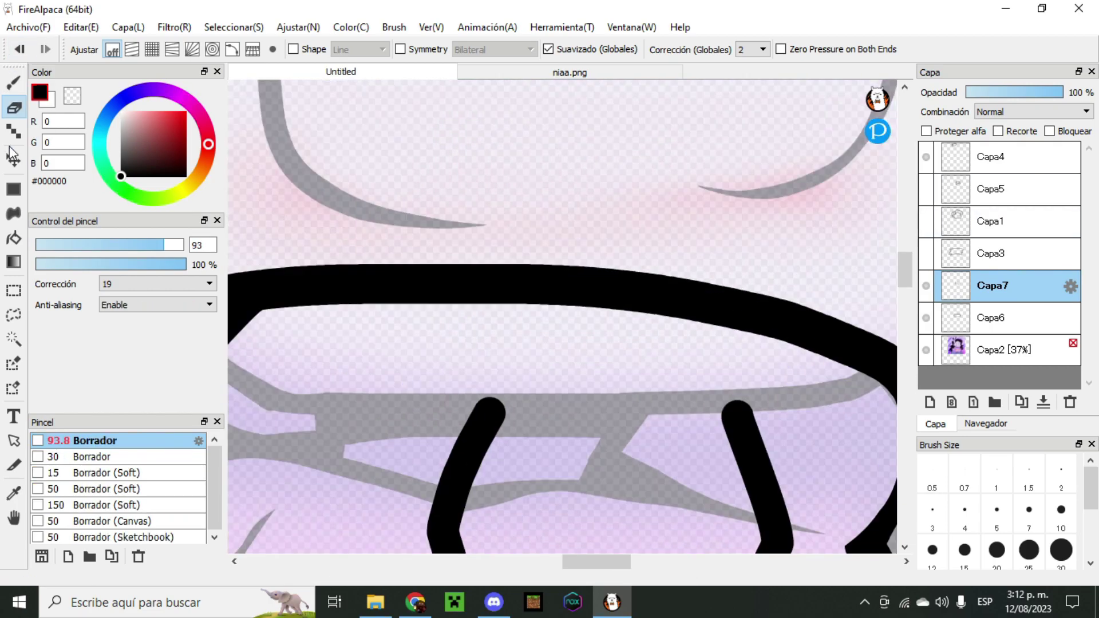
pyautogui.click(13, 83)
pyautogui.moveTo(486, 414); pyautogui.dragTo(497, 289)
pyautogui.moveTo(743, 415); pyautogui.dragTo(675, 297)
pyautogui.scroll(-3, 686, 314)
pyautogui.click(14, 107)
pyautogui.scroll(-5, 417, 407)
# - Hide Capa3, set the brush size to 100, and draw the left arm's outer contour and inner line below the collar on Capa7
pyautogui.press('b')
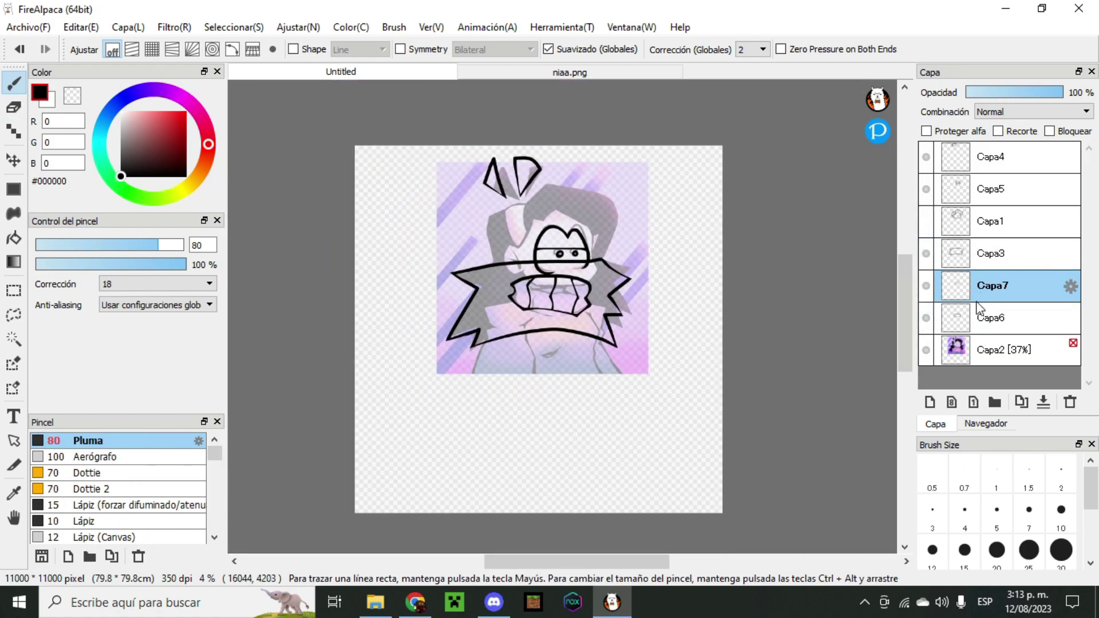
pyautogui.click(926, 253)
pyautogui.scroll(4, 579, 327)
pyautogui.moveTo(158, 245); pyautogui.dragTo(170, 245)
pyautogui.scroll(-2, 486, 249)
pyautogui.moveTo(497, 236)
pyautogui.mouseDown()
pyautogui.moveTo(390, 287)
pyautogui.moveTo(389, 466)
pyautogui.mouseUp()
pyautogui.hotkey('ctrl', 'z')
pyautogui.scroll(2, 532, 253)
pyautogui.scroll(-2, 409, 326)
pyautogui.scroll(1, 401, 452)
pyautogui.scroll(2, 515, 208)
pyautogui.moveTo(538, 198)
pyautogui.mouseDown()
pyautogui.moveTo(549, 338)
pyautogui.moveTo(574, 282)
pyautogui.mouseUp()
pyautogui.scroll(3, 515, 320)
# - Taper the tip of the inner arm line and sharpen the bends of both arm lines on Capa7 with the eraser
pyautogui.press('e')
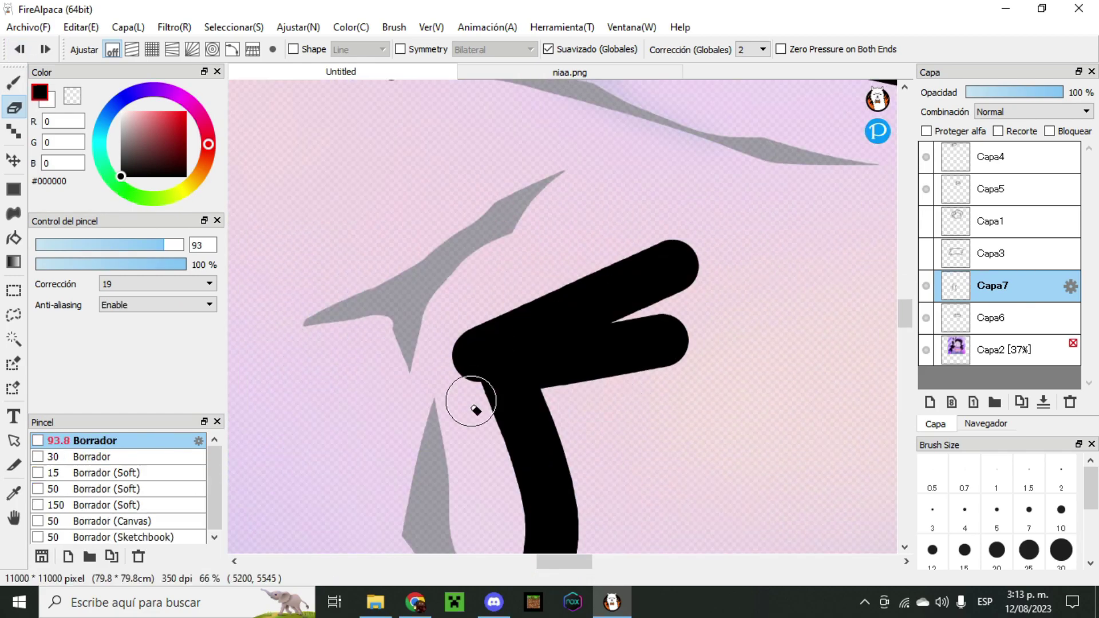
pyautogui.scroll(-3, 634, 322)
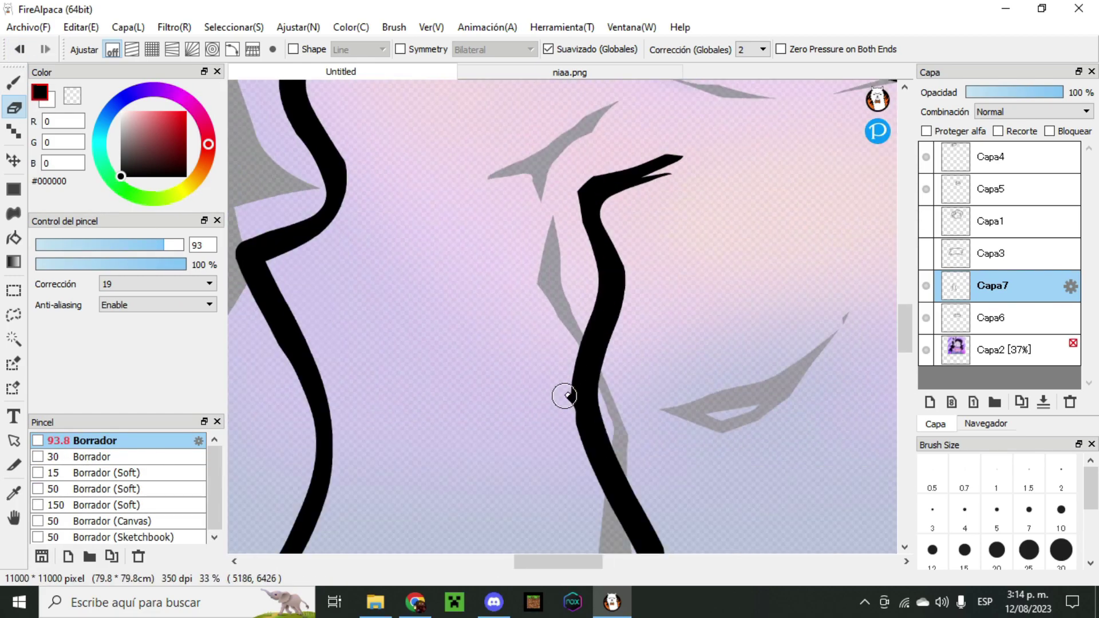
pyautogui.moveTo(565, 396); pyautogui.dragTo(566, 413)
pyautogui.scroll(-2, 558, 349)
pyautogui.click(13, 83)
pyautogui.scroll(1, 707, 402)
pyautogui.moveTo(445, 430); pyautogui.dragTo(635, 432)
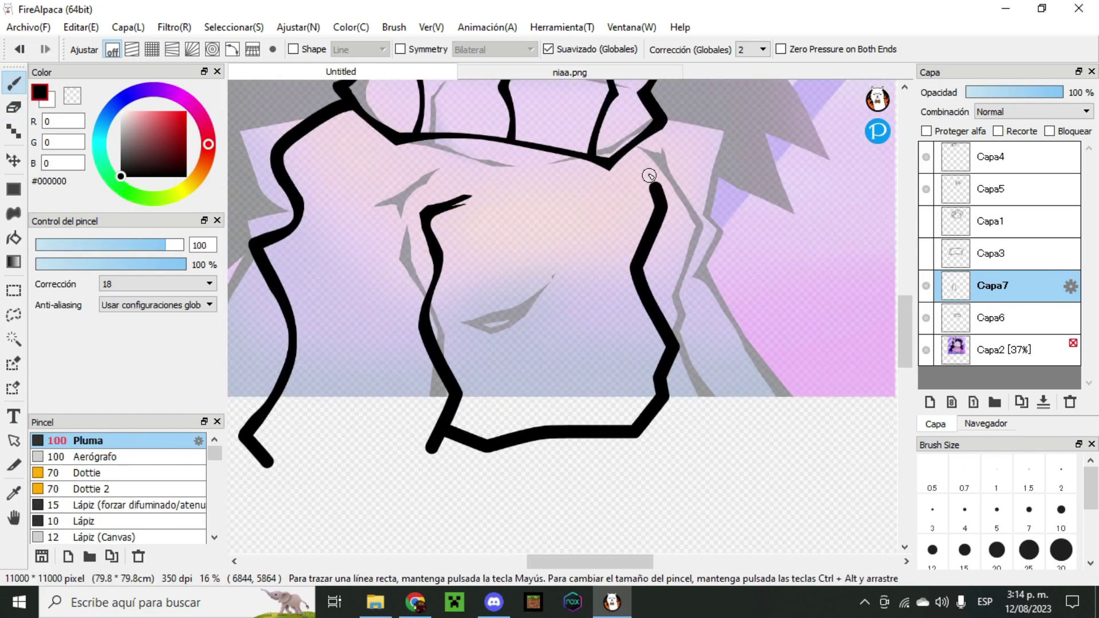
pyautogui.scroll(-1, 624, 303)
pyautogui.scroll(1, 658, 200)
pyautogui.click(19, 49)
pyautogui.scroll(-1, 515, 287)
pyautogui.scroll(1, 515, 354)
# - Add the new layer Capa8 and draw the torso's lower edge and right side in black with the brush at size 100
pyautogui.click(930, 402)
pyautogui.scroll(-1, 580, 229)
pyautogui.moveTo(445, 407); pyautogui.dragTo(638, 388)
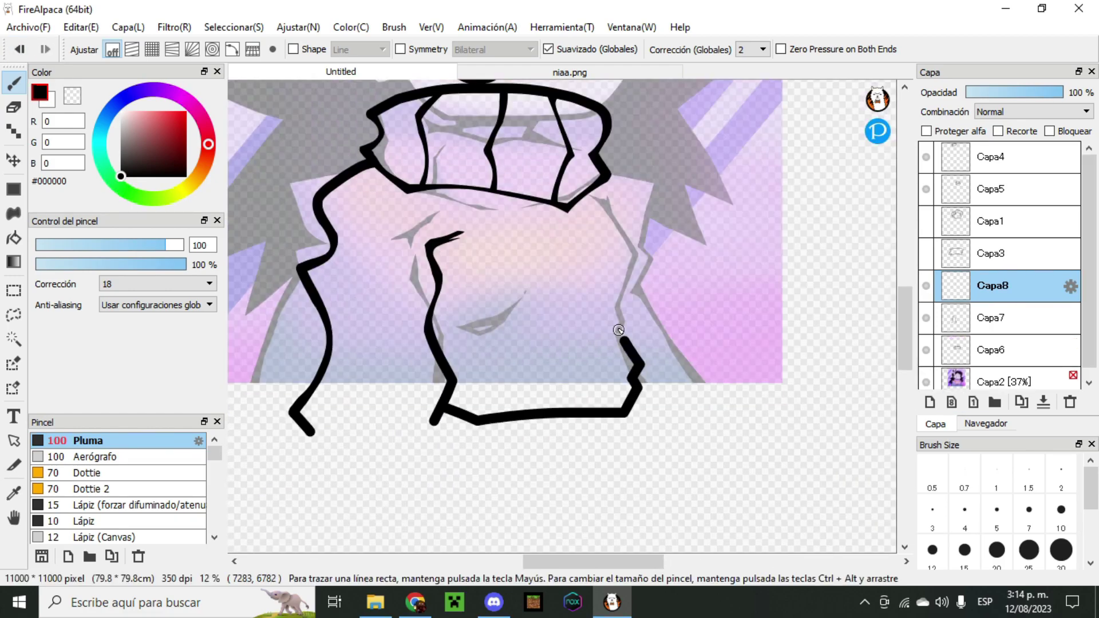
pyautogui.scroll(-4, 626, 246)
pyautogui.scroll(3, 633, 231)
pyautogui.moveTo(624, 346); pyautogui.dragTo(598, 254)
# - Taper the upper end of the torso's right side and sharpen the outline's corners on Capa8 with the eraser
pyautogui.scroll(4, 643, 246)
pyautogui.click(14, 108)
pyautogui.moveTo(412, 209); pyautogui.dragTo(493, 320)
pyautogui.scroll(-4, 562, 293)
pyautogui.scroll(4, 561, 302)
pyautogui.scroll(-1, 429, 477)
pyautogui.scroll(1, 515, 436)
pyautogui.scroll(-3, 736, 436)
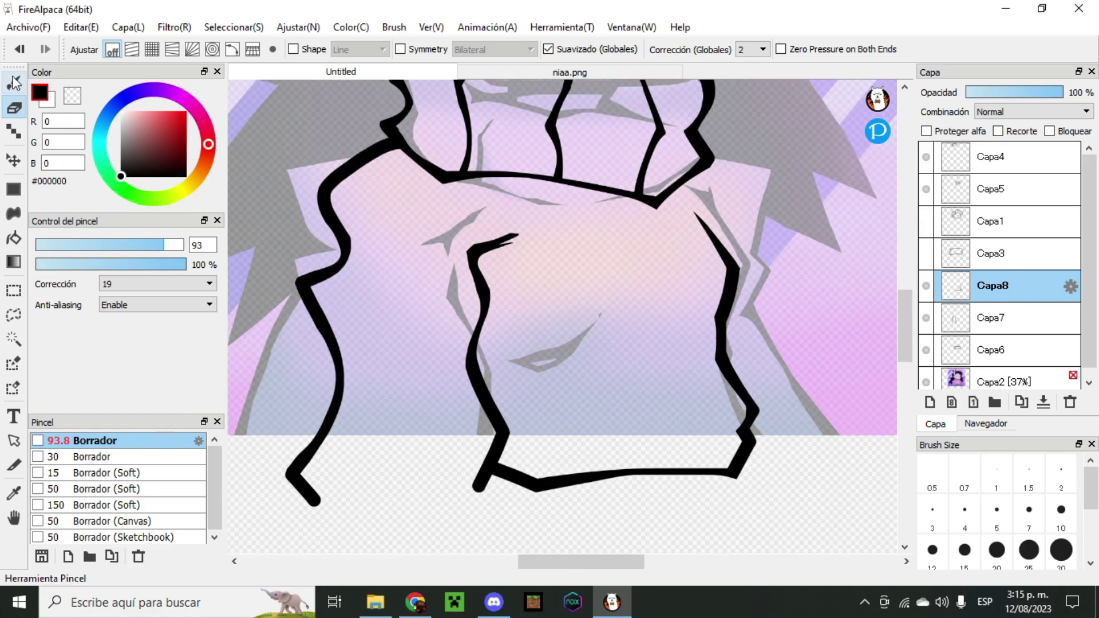
# - Draw the small angular fold mark in the middle of the torso on Capa8 with a brush size of about 74
pyautogui.click(14, 82)
pyautogui.scroll(2, 561, 321)
pyautogui.moveTo(633, 270); pyautogui.dragTo(444, 419)
pyautogui.moveTo(429, 374); pyautogui.dragTo(613, 304)
pyautogui.click(20, 49)
pyautogui.click(156, 245)
pyautogui.moveTo(474, 334); pyautogui.dragTo(544, 325)
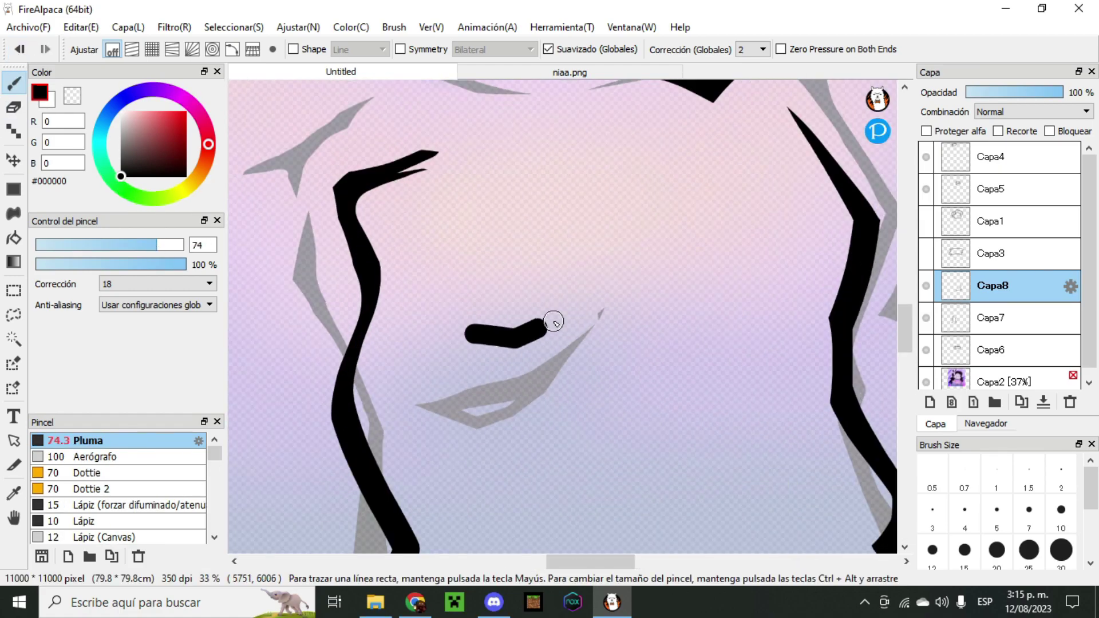
# - Sharpen the tips and edges of the torso's fold mark on Capa8 with the eraser
pyautogui.press('e')
pyautogui.scroll(5, 572, 303)
pyautogui.moveTo(682, 266); pyautogui.dragTo(695, 239)
pyautogui.scroll(-7, 551, 321)
# - Set the brush size to 100, add the new layer Capa9, and draw the sleeve's lower edge between the two arm lines
pyautogui.click(14, 83)
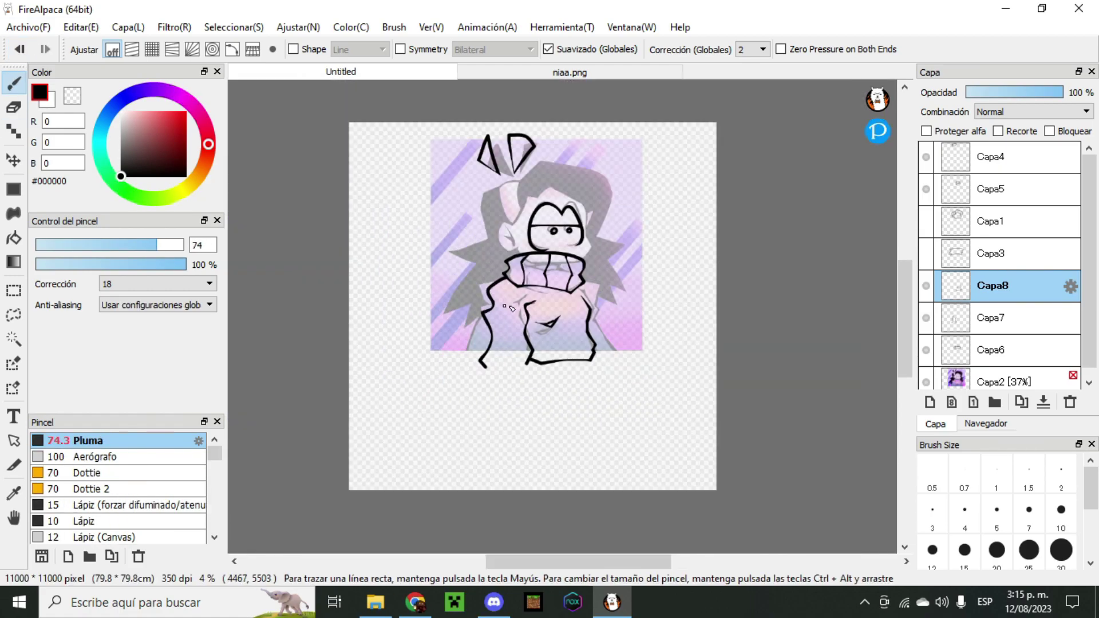
pyautogui.scroll(2, 533, 324)
pyautogui.click(165, 246)
pyautogui.scroll(-2, 613, 208)
pyautogui.scroll(4, 557, 295)
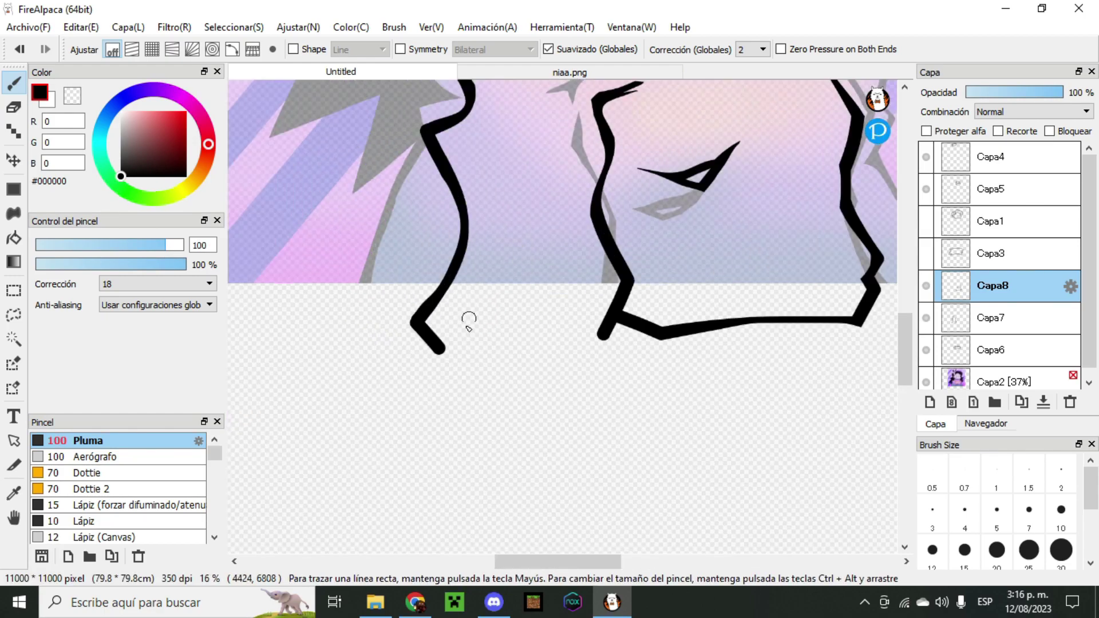
pyautogui.scroll(-1, 473, 364)
pyautogui.click(929, 402)
pyautogui.scroll(1, 549, 275)
pyautogui.moveTo(383, 389)
pyautogui.mouseDown()
pyautogui.moveTo(545, 380)
pyautogui.moveTo(395, 391)
pyautogui.mouseUp()
# - Adjust the eraser size and sharpen the ends and corners of the sleeve's lower edge on Capa9
pyautogui.scroll(2, 355, 397)
pyautogui.click(13, 107)
pyautogui.click(165, 246)
pyautogui.scroll(-7, 782, 370)
pyautogui.scroll(8, 796, 369)
# - Add the new layer Capa10, draw a curved outline below the sleeve's left end, and set the eraser size to 106 to refine it
pyautogui.click(14, 83)
pyautogui.scroll(-4, 556, 335)
pyautogui.click(930, 403)
pyautogui.scroll(1, 538, 384)
pyautogui.moveTo(410, 313)
pyautogui.mouseDown()
pyautogui.moveTo(478, 414)
pyautogui.moveTo(511, 409)
pyautogui.mouseUp()
pyautogui.scroll(3, 462, 364)
pyautogui.click(14, 107)
pyautogui.click(169, 246)
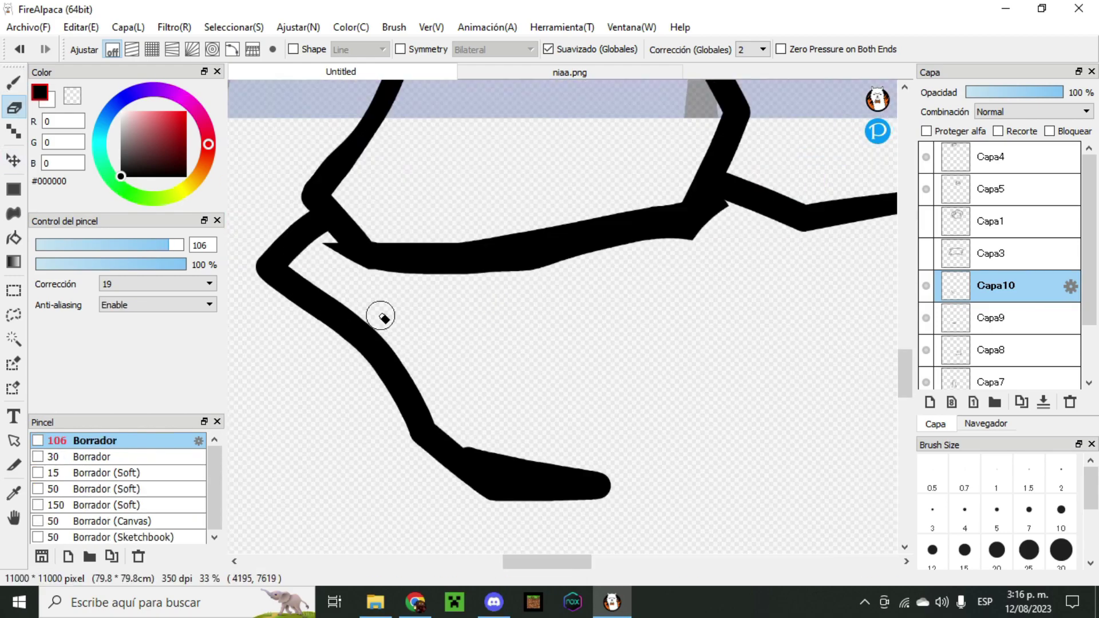
# - Draw a short curved stroke below the sleeve's right end on Capa10 and taper its ends with the eraser
pyautogui.click(14, 83)
pyautogui.scroll(1, 556, 290)
pyautogui.moveTo(643, 361)
pyautogui.mouseDown()
pyautogui.moveTo(613, 441)
pyautogui.moveTo(581, 436)
pyautogui.mouseUp()
pyautogui.scroll(2, 666, 427)
pyautogui.click(14, 107)
pyautogui.scroll(-2, 581, 354)
# - Draw the leg outlines below the torso in black on the new layer Capa11
pyautogui.click(14, 83)
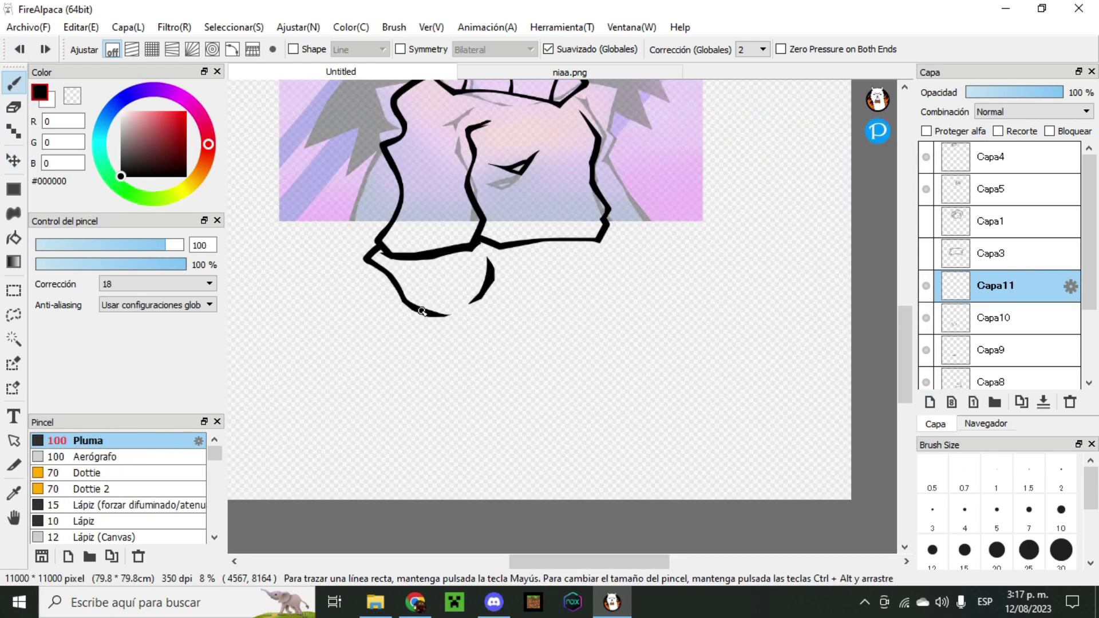
pyautogui.scroll(1, 519, 457)
pyautogui.click(20, 50)
pyautogui.moveTo(389, 452)
pyautogui.mouseDown()
pyautogui.moveTo(472, 490)
pyautogui.moveTo(709, 480)
pyautogui.moveTo(646, 240)
pyautogui.mouseUp()
pyautogui.scroll(-2, 664, 348)
pyautogui.scroll(-2, 643, 156)
pyautogui.scroll(5, 659, 177)
# - Sharpen the bends and corners of the leg outlines on Capa11 with the eraser at size 106
pyautogui.press('e')
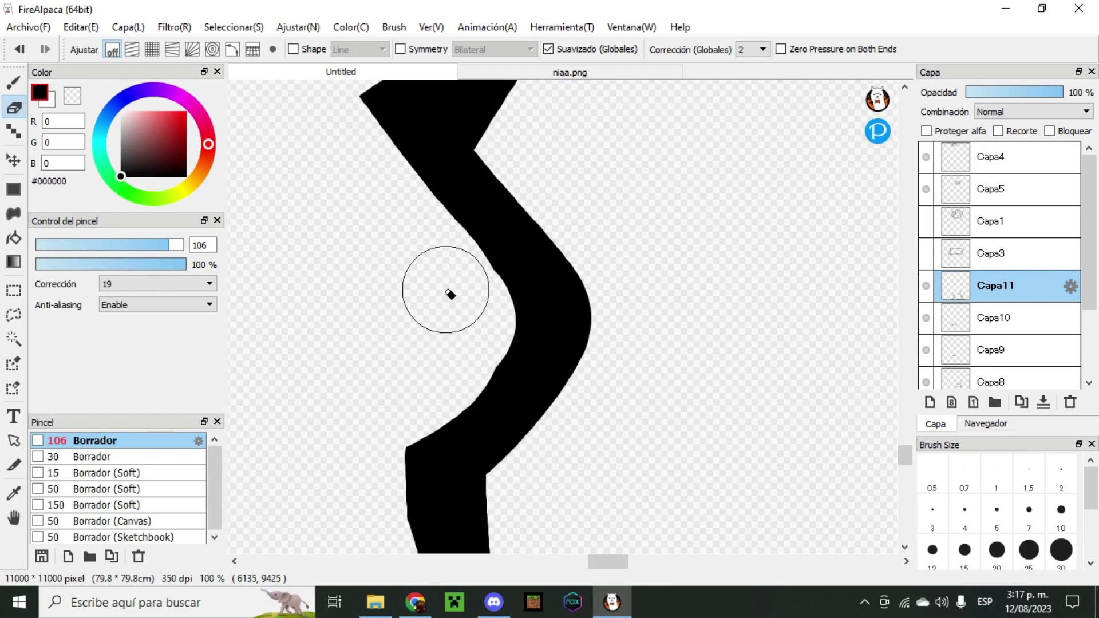
pyautogui.scroll(-4, 462, 297)
pyautogui.press('b')
pyautogui.press('e')
pyautogui.scroll(5, 511, 319)
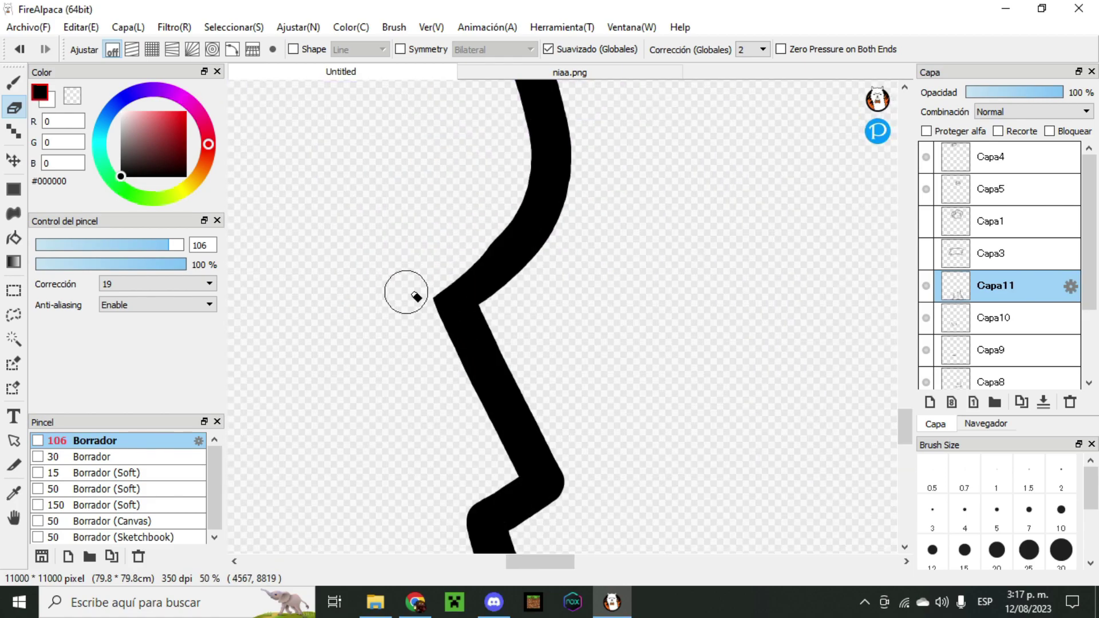
pyautogui.scroll(2, 711, 263)
pyautogui.scroll(-5, 645, 204)
# - Draw a long hook-shaped outline to the right of the torso on Capa12 and taper its inner end with the eraser
pyautogui.press('b')
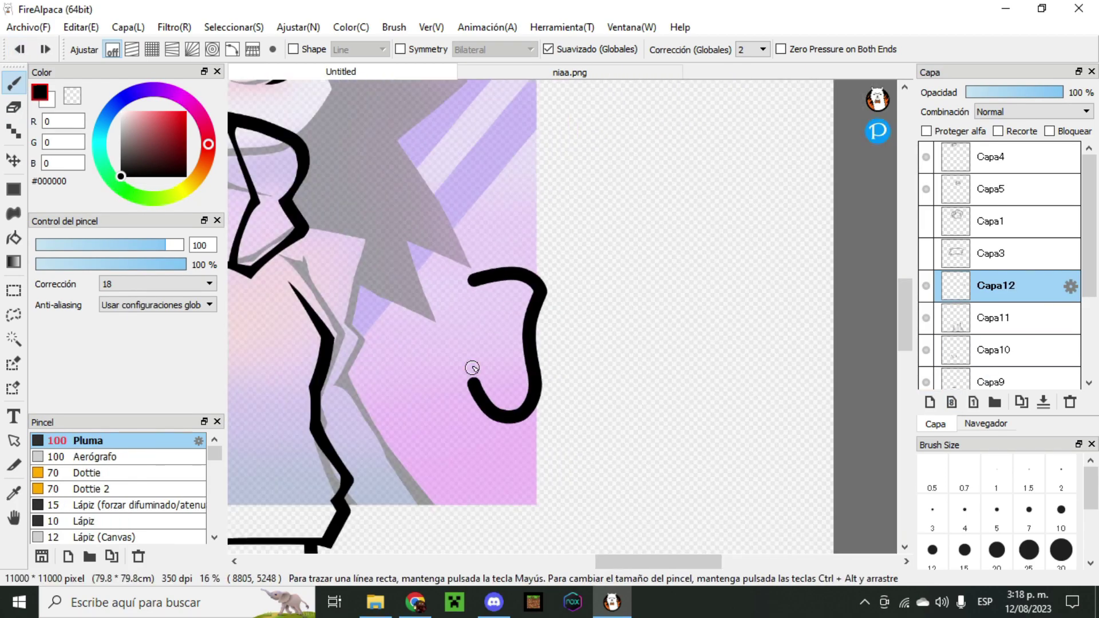
pyautogui.scroll(3, 458, 392)
pyautogui.press('e')
pyautogui.scroll(-6, 563, 291)
# - Draw an arch above the hook shape on Capa13 and, with concentric-circle snapping, a large round arc over it on Capa14
pyautogui.press('b')
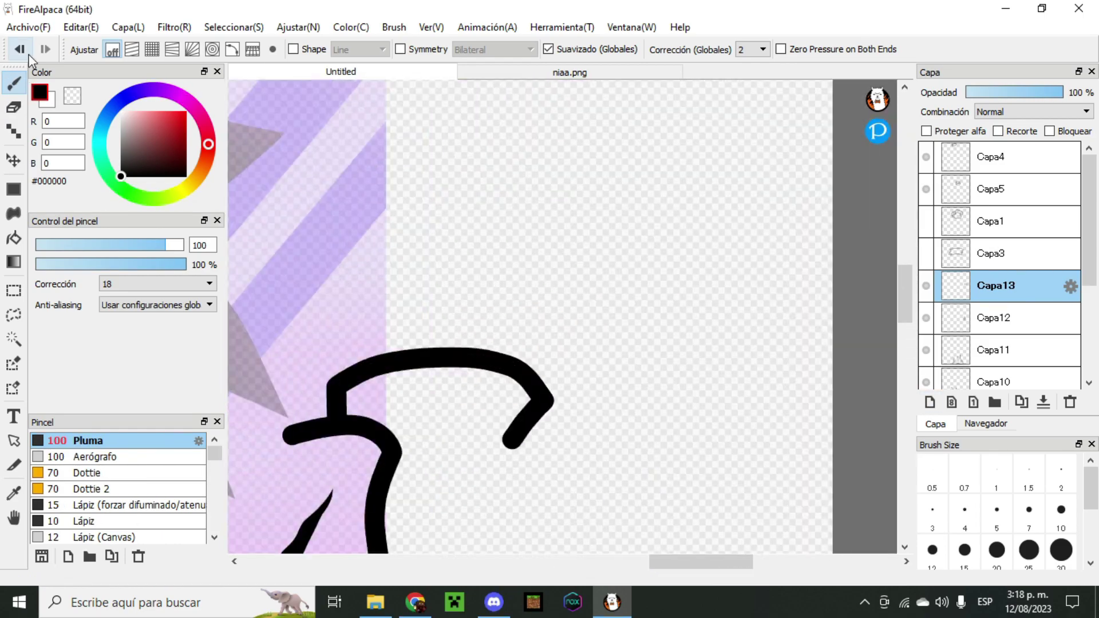
pyautogui.click(212, 50)
pyautogui.click(930, 402)
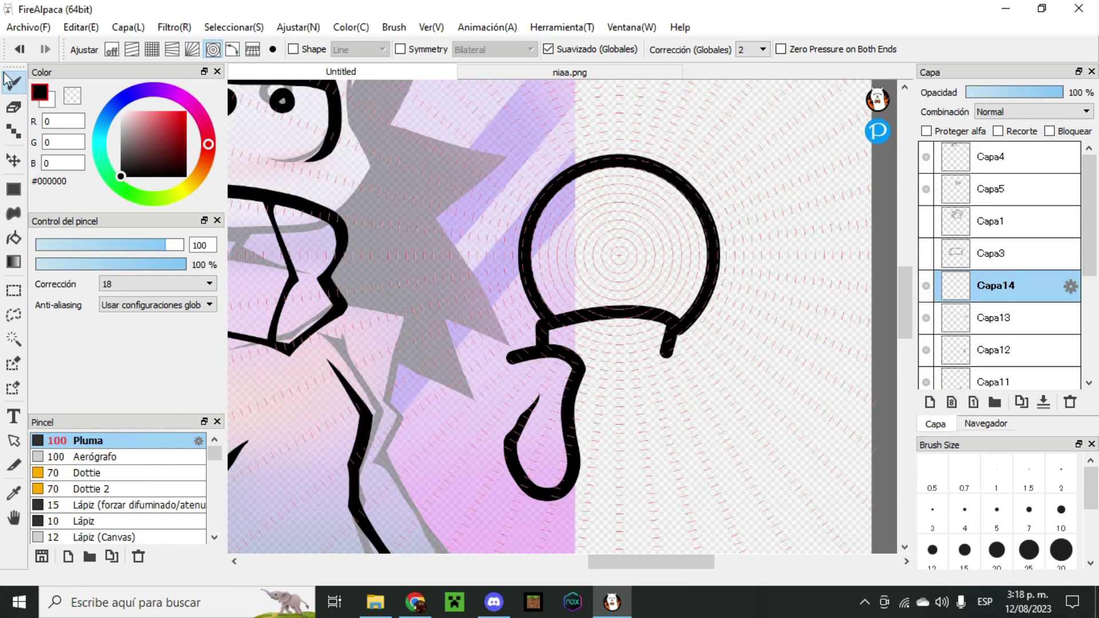
# - Shift the round arc on Capa14 over the arch and erase its overshooting ends
pyautogui.click(13, 160)
pyautogui.moveTo(540, 265); pyautogui.dragTo(532, 271)
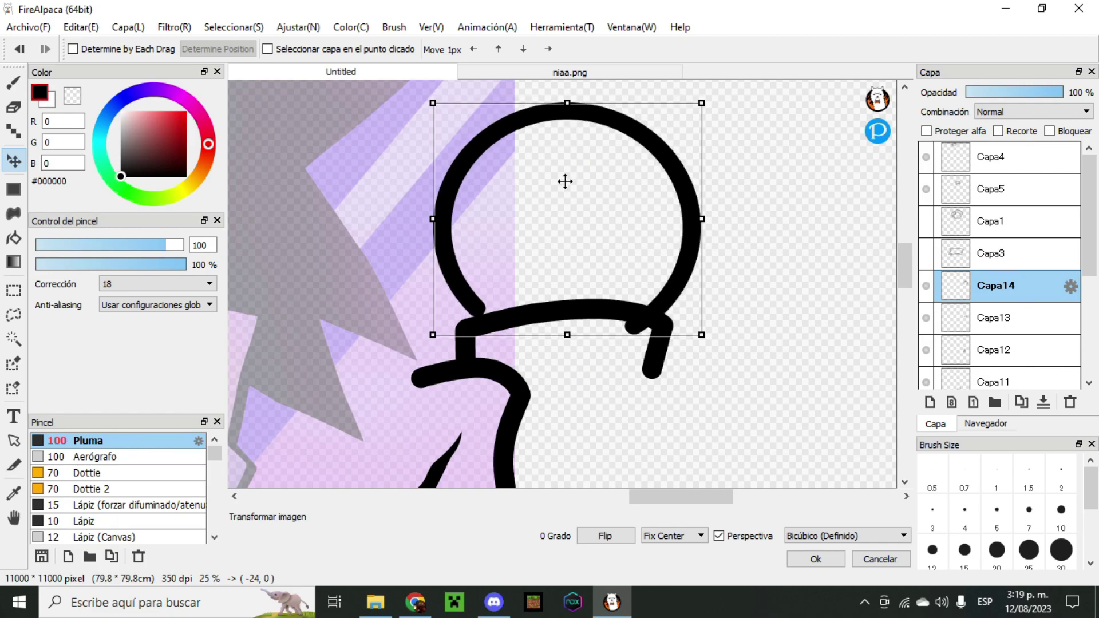
pyautogui.click(13, 108)
pyautogui.moveTo(604, 371); pyautogui.dragTo(622, 356)
# - Thin the arch below the round arc on Capa13 with the eraser and reselect Capa14
pyautogui.click(988, 312)
pyautogui.scroll(3, 500, 368)
pyautogui.moveTo(426, 312)
pyautogui.mouseDown()
pyautogui.moveTo(433, 339)
pyautogui.moveTo(778, 297)
pyautogui.mouseUp()
pyautogui.click(995, 287)
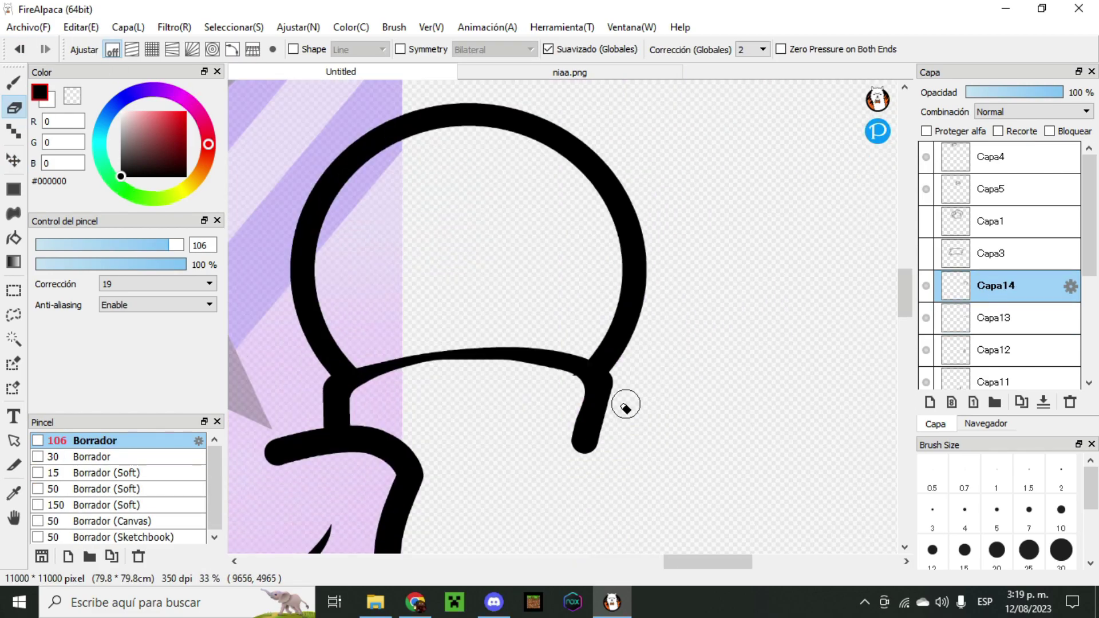
pyautogui.scroll(-4, 629, 291)
# - Add the new layer Capa15, draw a rounded closed outline beside the hook shape, and thin its lines with the eraser
pyautogui.click(14, 83)
pyautogui.hotkey('ctrl', 'shift', 'n')
pyautogui.scroll(3, 621, 298)
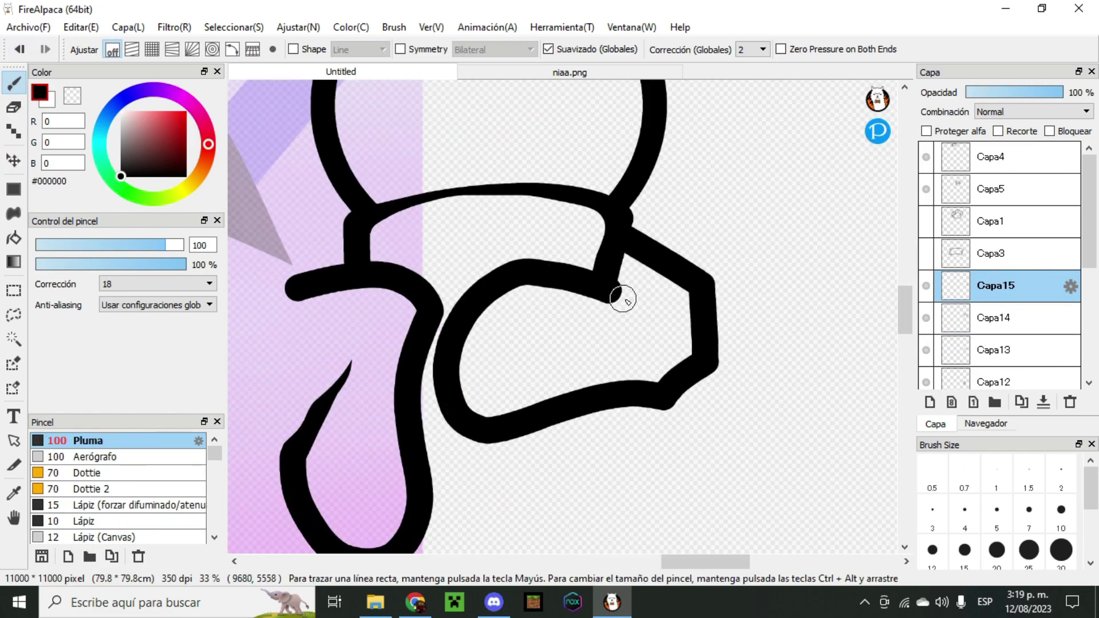
pyautogui.scroll(-3, 690, 283)
pyautogui.press('e')
pyautogui.scroll(-3, 572, 401)
# - Add the new layer Capa16, draw another outline joining the lower edge of the rounded shape, and clean up its junction with the eraser
pyautogui.press('b')
pyautogui.hotkey('ctrl', 'shift', 'n')
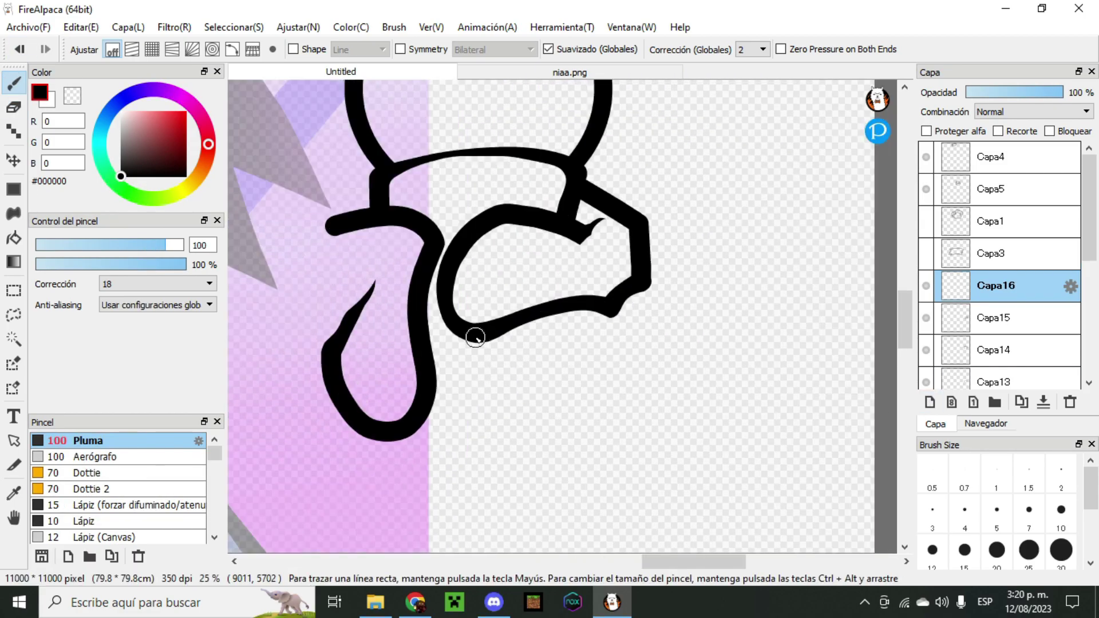
pyautogui.moveTo(577, 409); pyautogui.dragTo(590, 311)
pyautogui.press('e')
pyautogui.scroll(2, 570, 510)
pyautogui.scroll(-1, 515, 446)
pyautogui.scroll(3, 520, 267)
pyautogui.press('b')
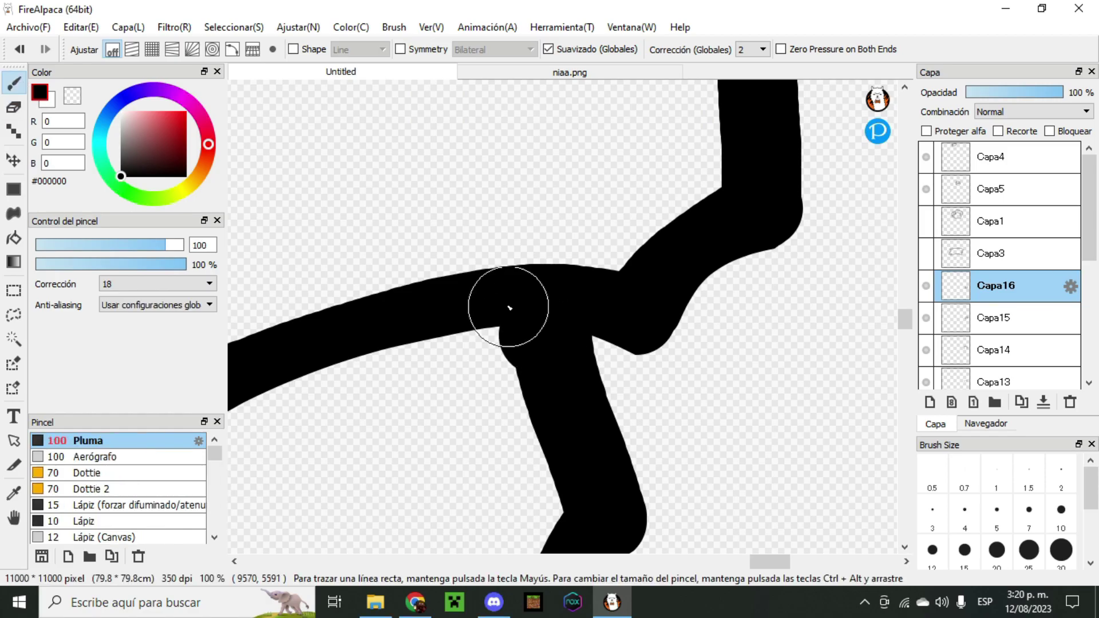
# - Touch up the junction of the outlines on Capa16 with the brush and eraser
pyautogui.scroll(-2, 549, 338)
pyautogui.press('e')
pyautogui.scroll(-7, 564, 306)
pyautogui.press('b')
pyautogui.scroll(8, 596, 241)
# - Select Capa13, touch up its strokes with the brush, and erase the bump inside the hand's lower rounded outline
pyautogui.click(995, 380)
pyautogui.press('e')
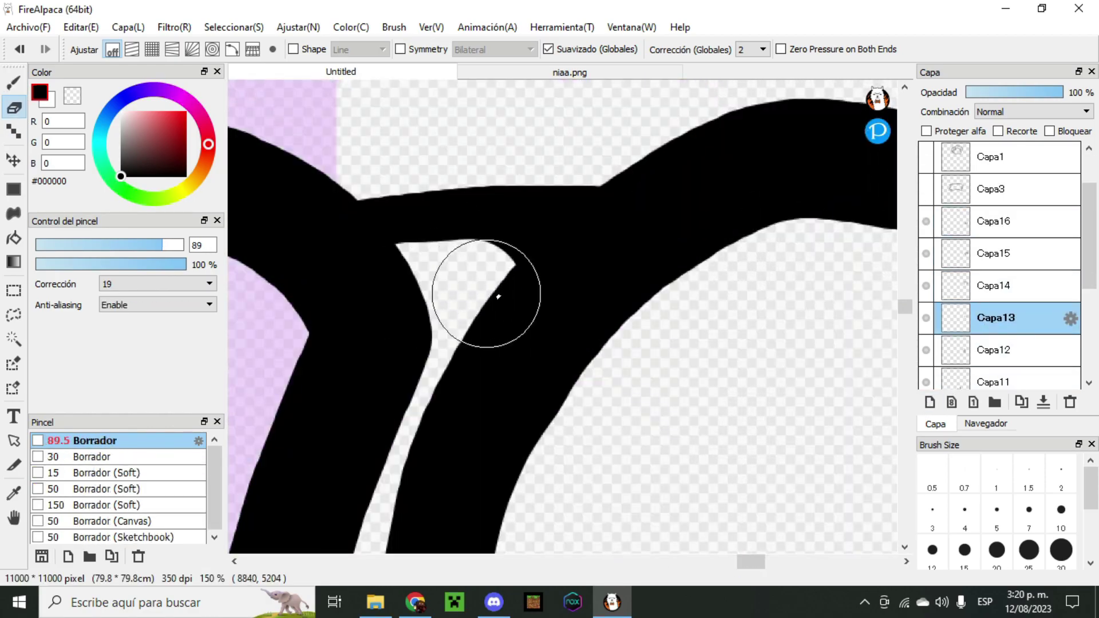
pyautogui.scroll(-4, 515, 295)
pyautogui.press('b')
pyautogui.moveTo(564, 295); pyautogui.dragTo(564, 365)
pyautogui.scroll(-1, 564, 364)
pyautogui.scroll(2, 535, 395)
pyautogui.scroll(1, 436, 380)
pyautogui.press('e')
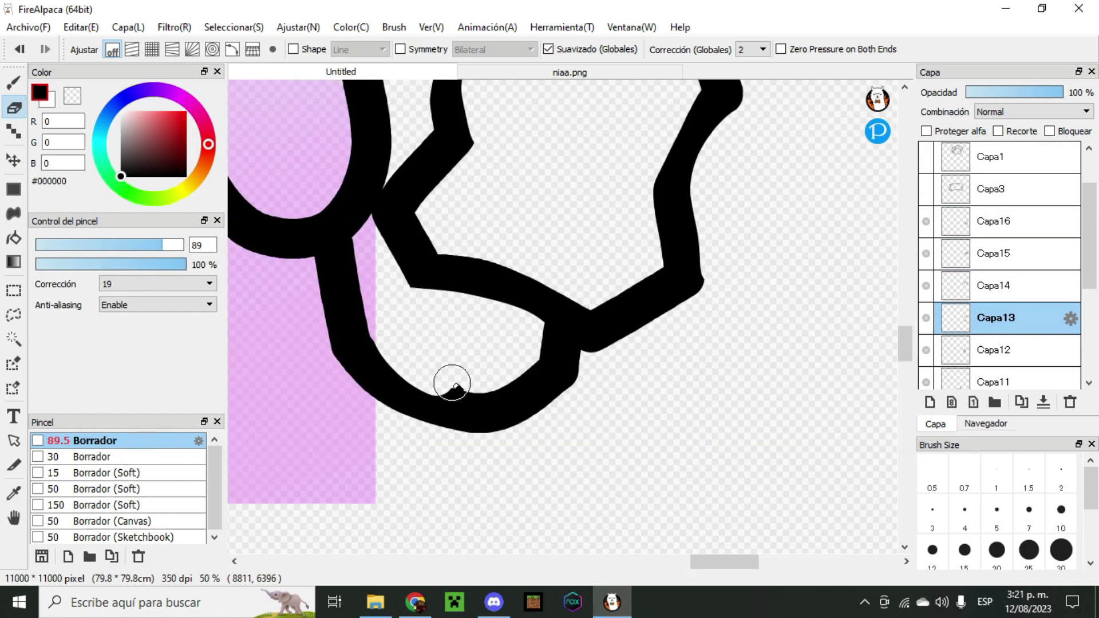
pyautogui.scroll(-5, 662, 299)
pyautogui.press('b')
# - Merge the hand layers Capa13 to Capa16 into Capa12 and remove the faded reference picture
pyautogui.scroll(3, 662, 300)
pyautogui.scroll(-4, 572, 309)
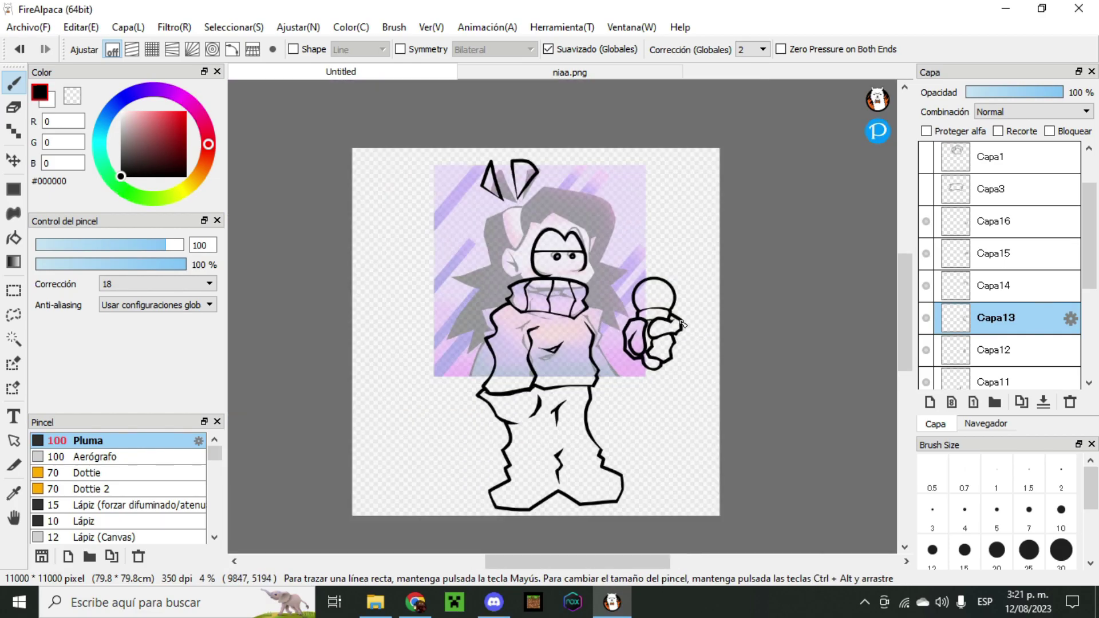
pyautogui.scroll(1, 561, 320)
pyautogui.click(961, 222)
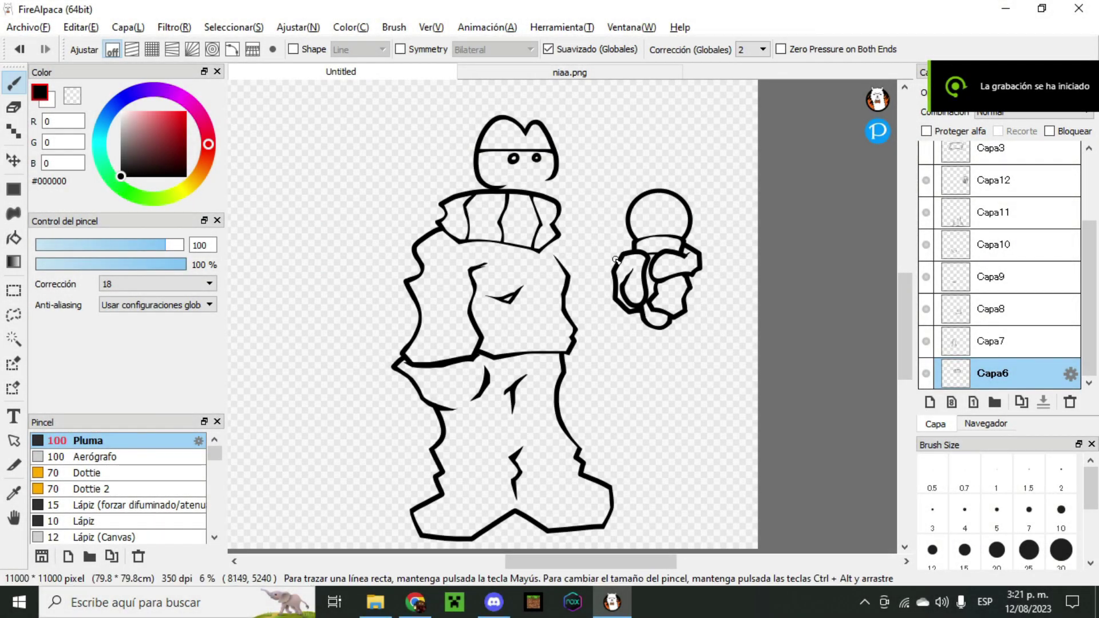
pyautogui.scroll(1, 950, 258)
pyautogui.click(926, 245)
pyautogui.click(926, 244)
pyautogui.scroll(-2, 567, 266)
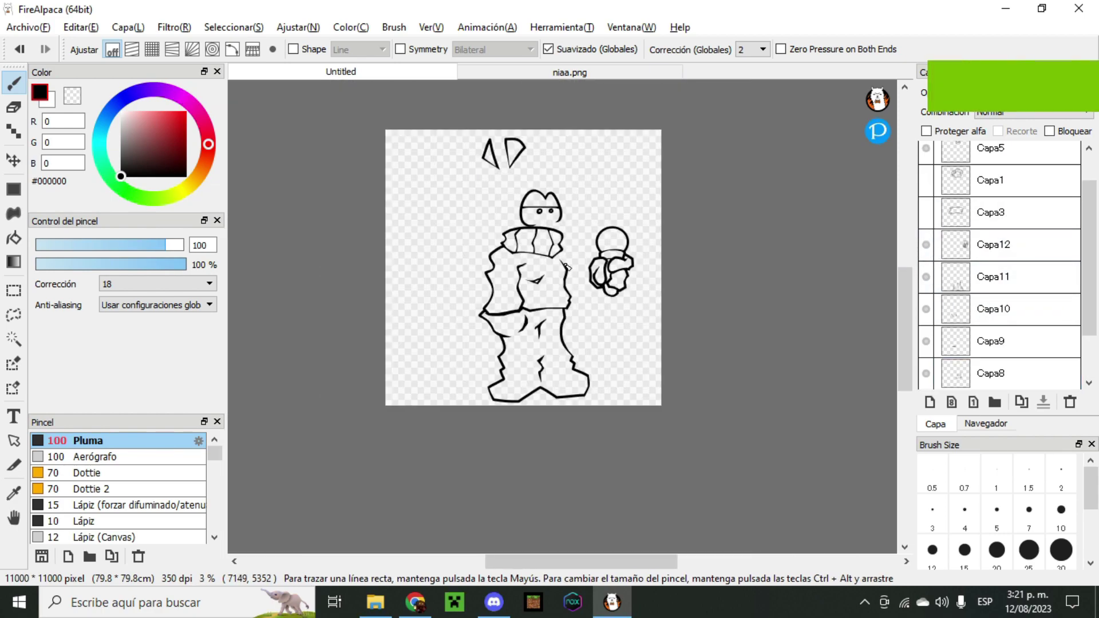
# - Add the new layer Capa2 and place it directly below Capa12
pyautogui.scroll(1, 567, 266)
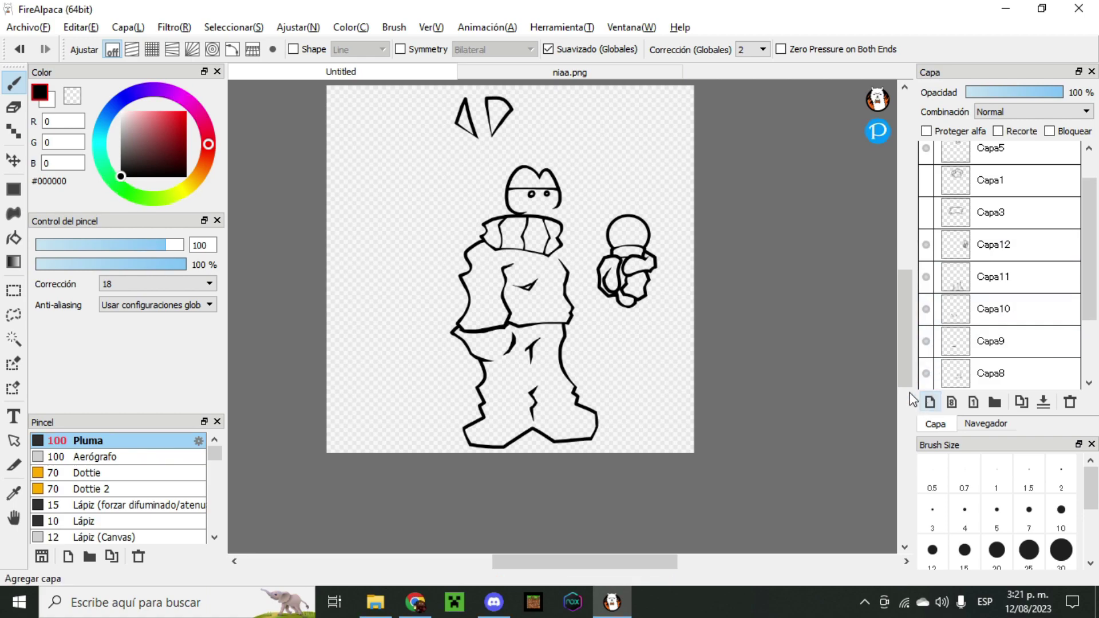
pyautogui.scroll(-3, 1025, 286)
pyautogui.click(973, 340)
pyautogui.moveTo(971, 351); pyautogui.dragTo(991, 156)
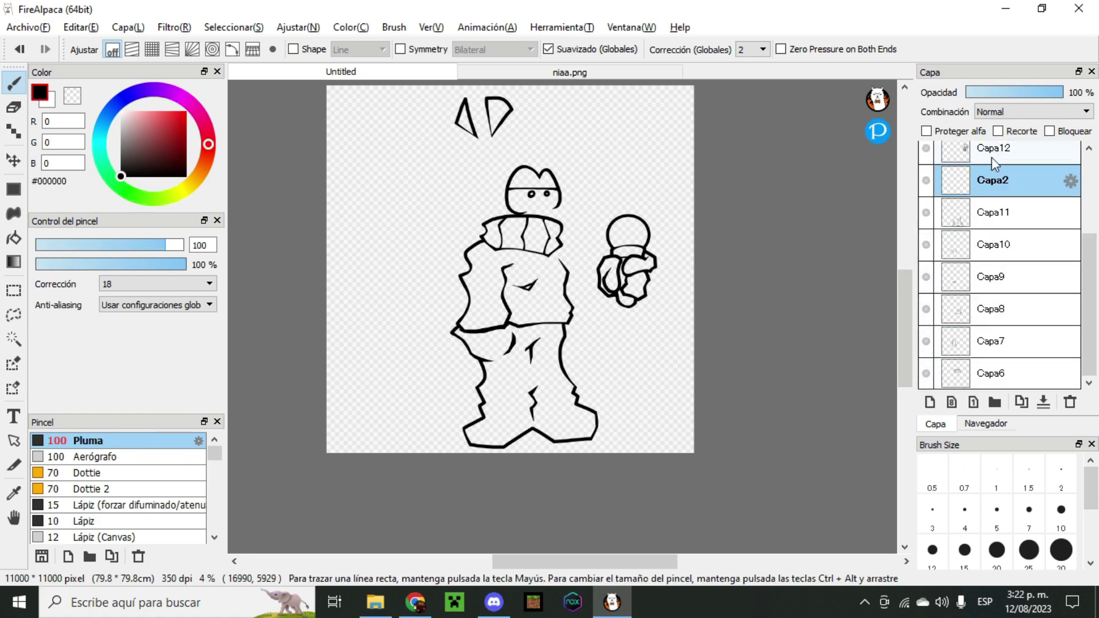
# - Draw the shoulder line on Capa2, slanting outward and down from the collar's lower edge toward the hand
pyautogui.scroll(-1, 560, 238)
pyautogui.scroll(1, 560, 237)
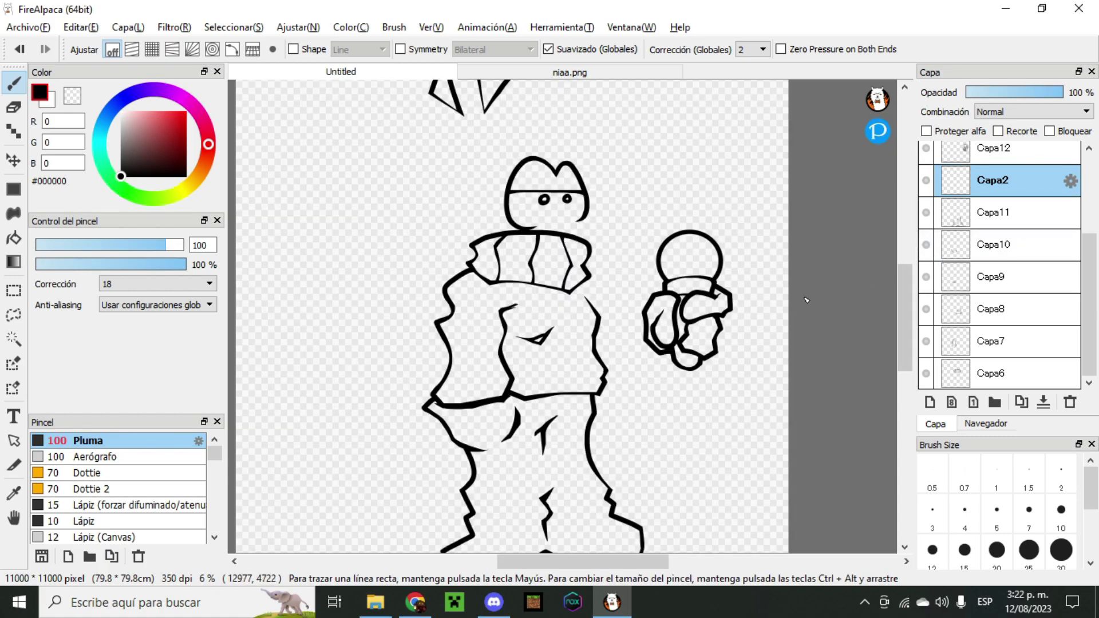
pyautogui.scroll(-1, 567, 269)
pyautogui.scroll(1, 786, 247)
pyautogui.scroll(2, 979, 240)
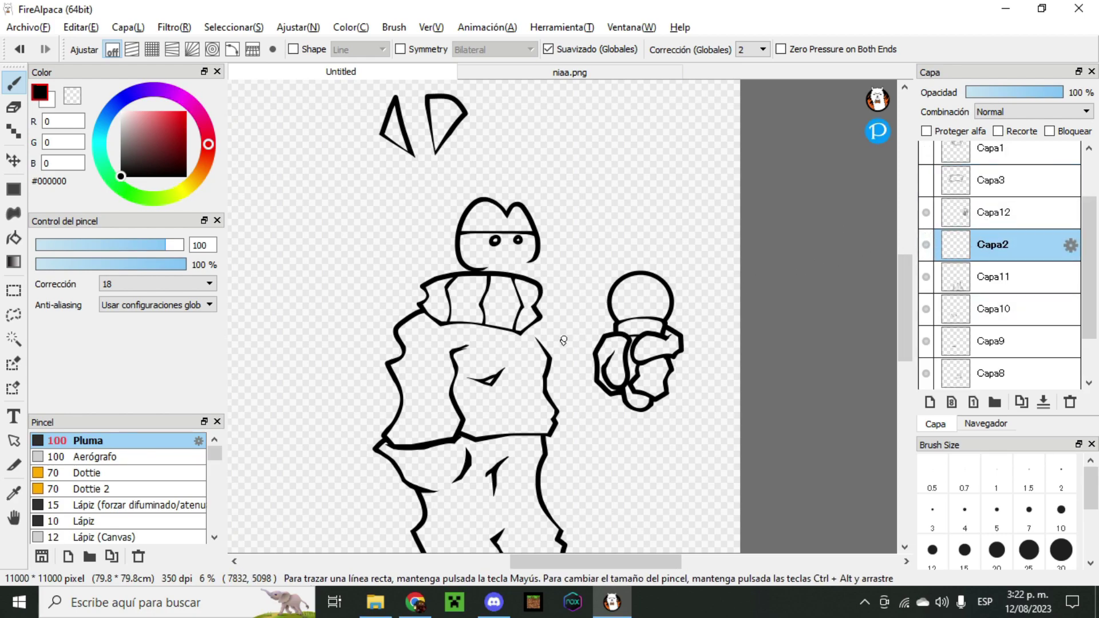
pyautogui.scroll(1, 534, 311)
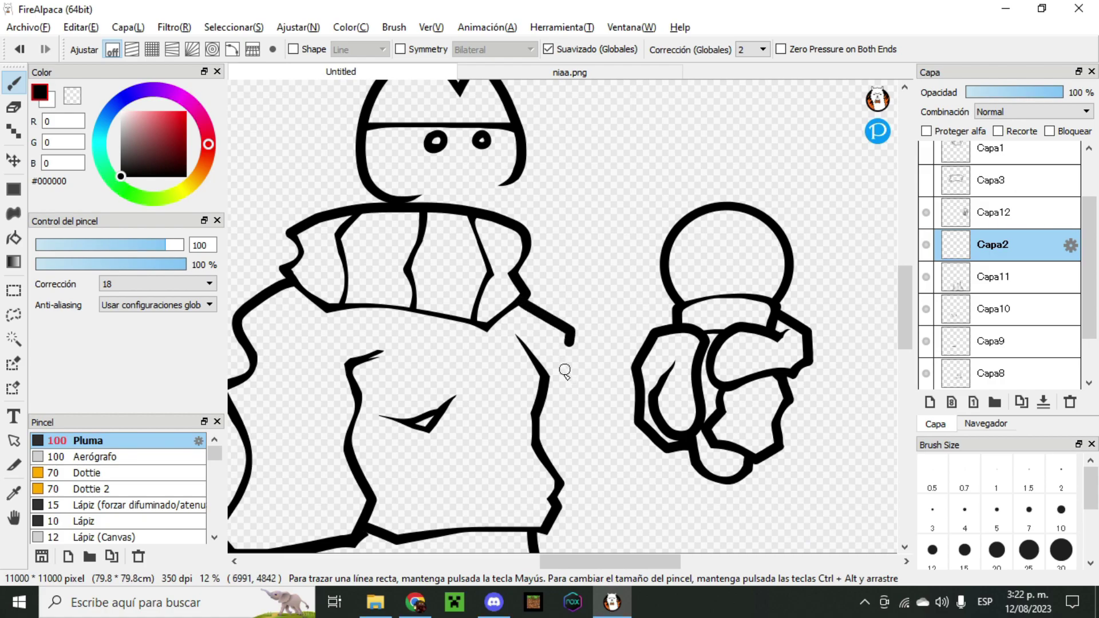
# - Continue the sleeve outline down to the elbow, up to the cuff, and over the hand in a rounded curve
pyautogui.scroll(-2, 563, 369)
pyautogui.scroll(2, 564, 365)
pyautogui.scroll(-2, 565, 338)
pyautogui.scroll(2, 565, 359)
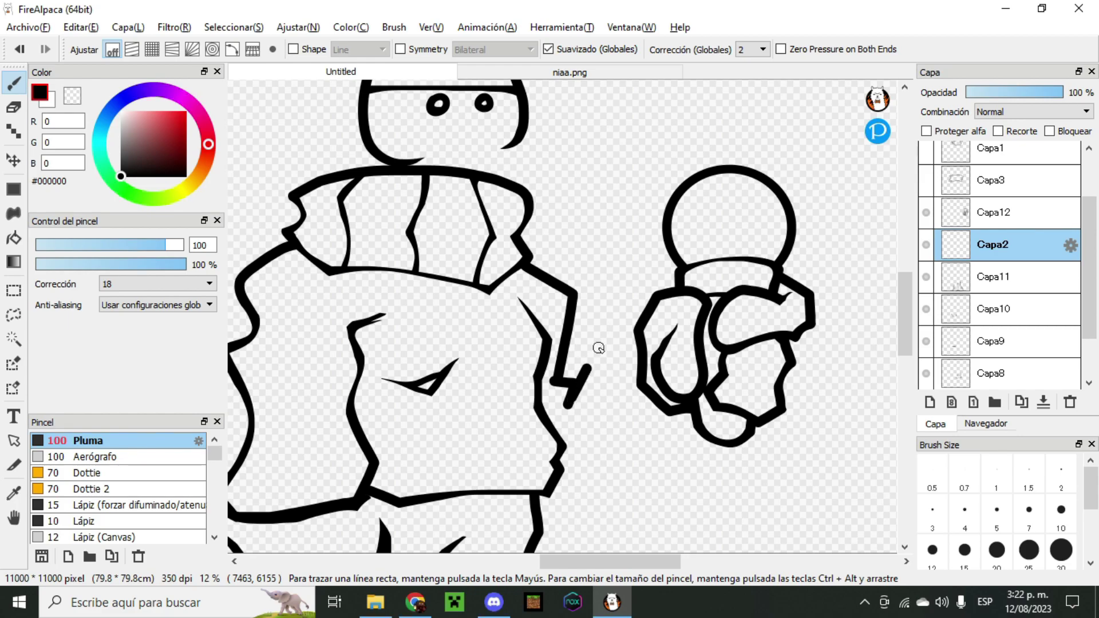
pyautogui.scroll(1, 630, 344)
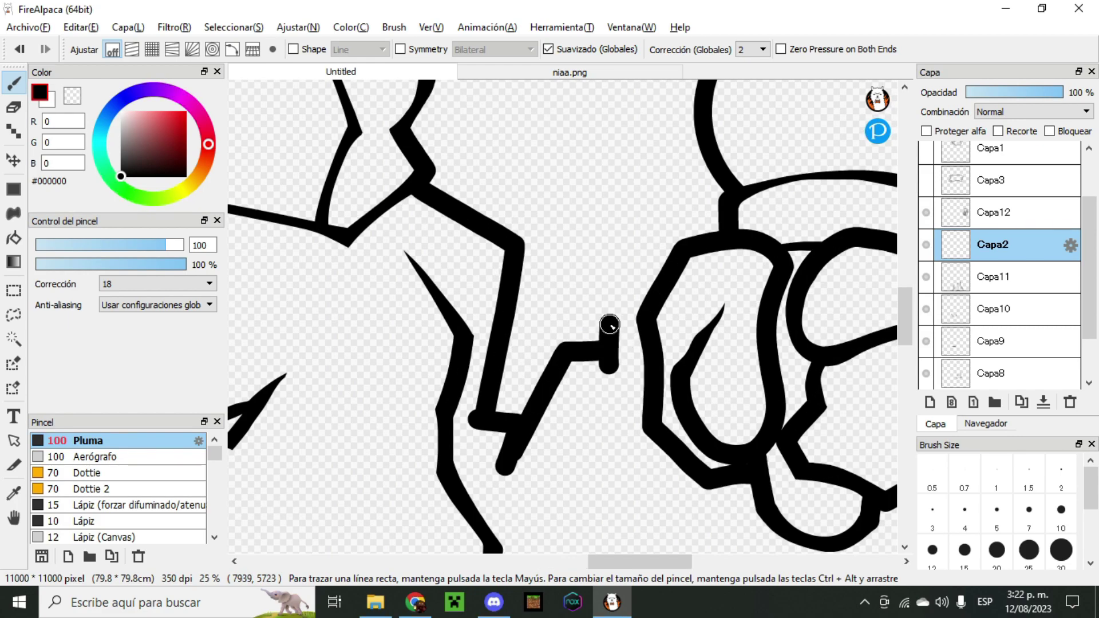
pyautogui.scroll(-1, 609, 324)
pyautogui.moveTo(684, 325)
pyautogui.mouseDown()
pyautogui.moveTo(710, 370)
pyautogui.moveTo(716, 422)
pyautogui.mouseUp()
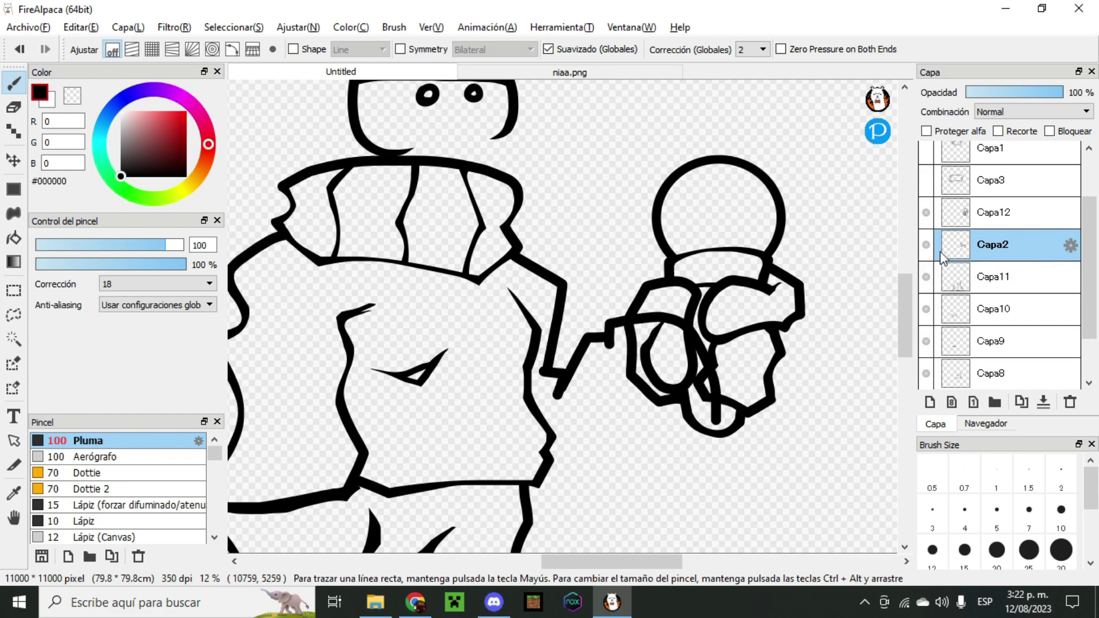
# - Hide Capa12 and draw the sleeve's wavy lower edge outward from the torso
pyautogui.click(925, 212)
pyautogui.scroll(1, 577, 474)
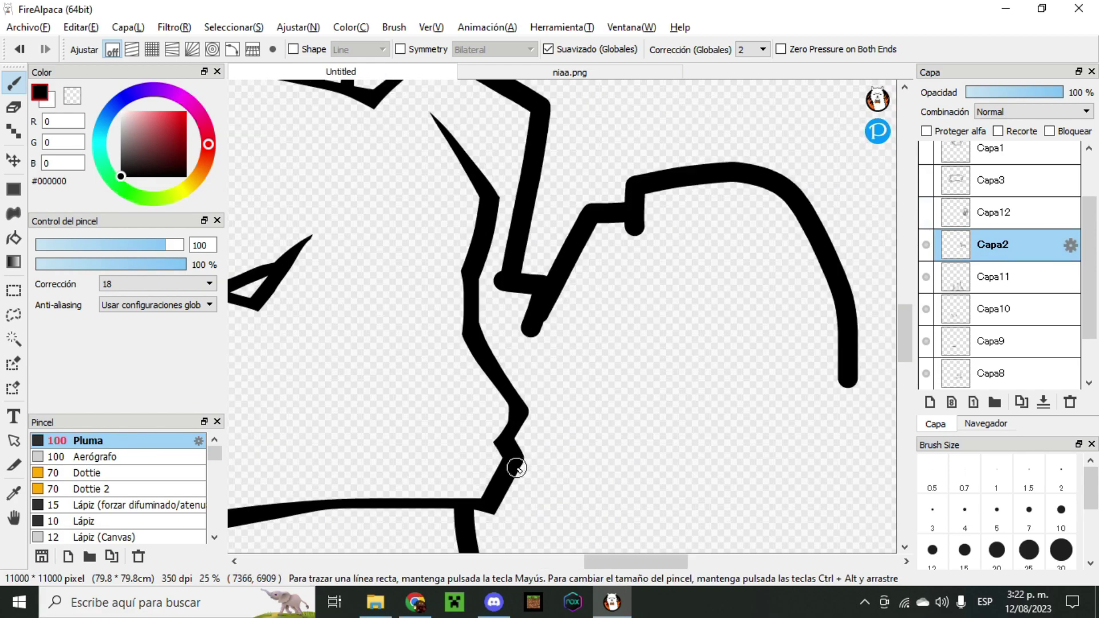
pyautogui.moveTo(710, 460); pyautogui.dragTo(710, 459)
pyautogui.scroll(-1, 722, 443)
pyautogui.scroll(1, 732, 443)
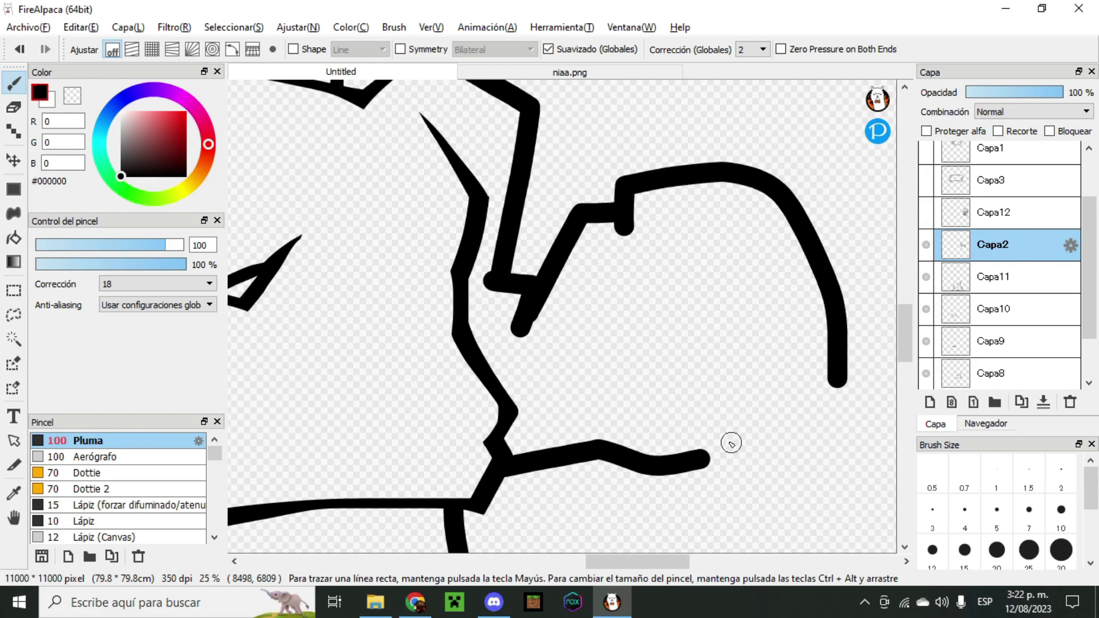
# - Draw a short hook fold at the end of the lower edge and curve it up to close the rounded cuff
pyautogui.scroll(1, 800, 410)
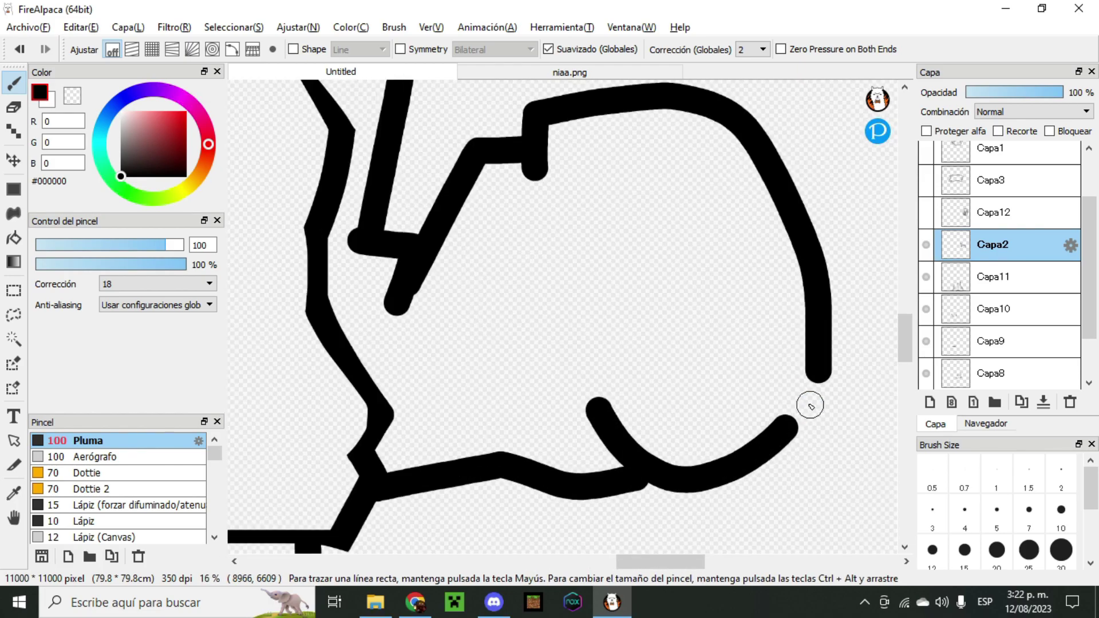
pyautogui.hotkey('ctrl', 'z')
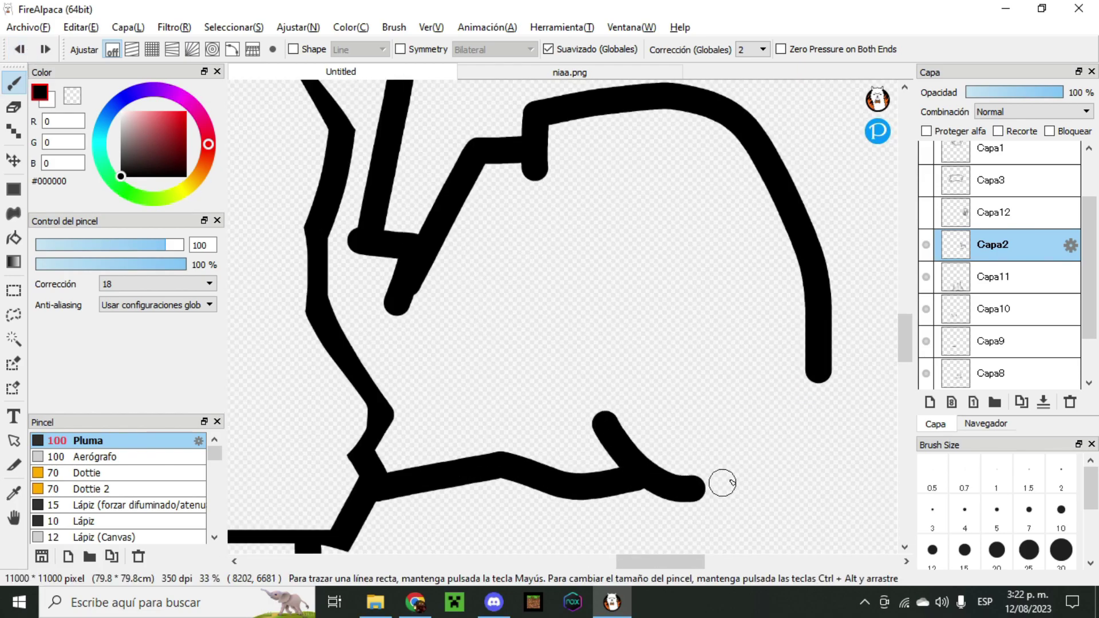
pyautogui.moveTo(717, 485)
pyautogui.mouseDown()
pyautogui.moveTo(794, 437)
pyautogui.moveTo(811, 398)
pyautogui.mouseUp()
pyautogui.scroll(-2, 818, 372)
pyautogui.scroll(3, 782, 317)
# - Draw the long fold line at the cuff's upper corner and thin it and the adjoining curve with the eraser
pyautogui.moveTo(579, 219)
pyautogui.mouseDown()
pyautogui.moveTo(570, 466)
pyautogui.moveTo(601, 208)
pyautogui.mouseUp()
pyautogui.scroll(-1, 608, 214)
pyautogui.scroll(1, 636, 273)
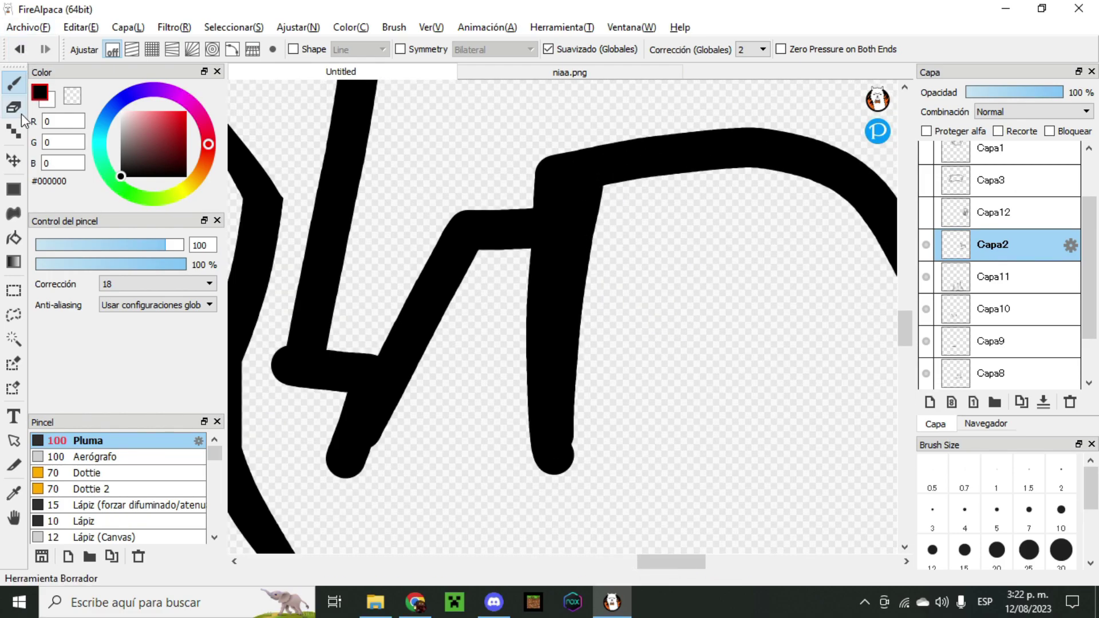
pyautogui.click(15, 108)
pyautogui.moveTo(574, 318)
pyautogui.mouseDown()
pyautogui.moveTo(579, 246)
pyautogui.moveTo(603, 201)
pyautogui.mouseUp()
pyautogui.scroll(-1, 603, 200)
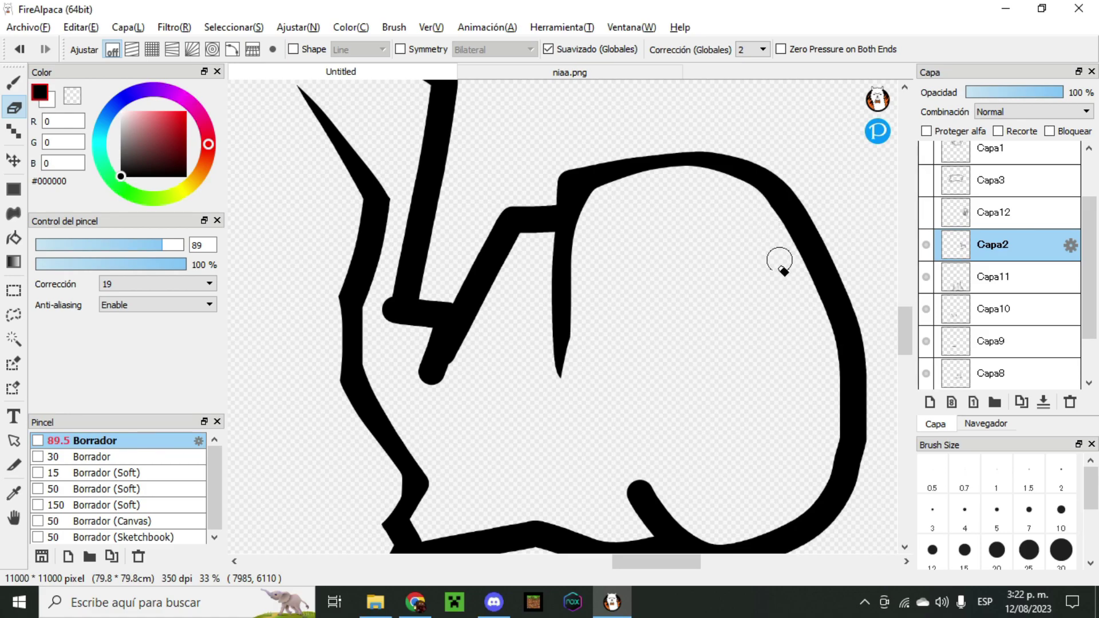
# - Refine the tapered lower tip of the cuff's long fold line with the brush and eraser
pyautogui.scroll(-1, 783, 261)
pyautogui.scroll(2, 734, 385)
pyautogui.press('b')
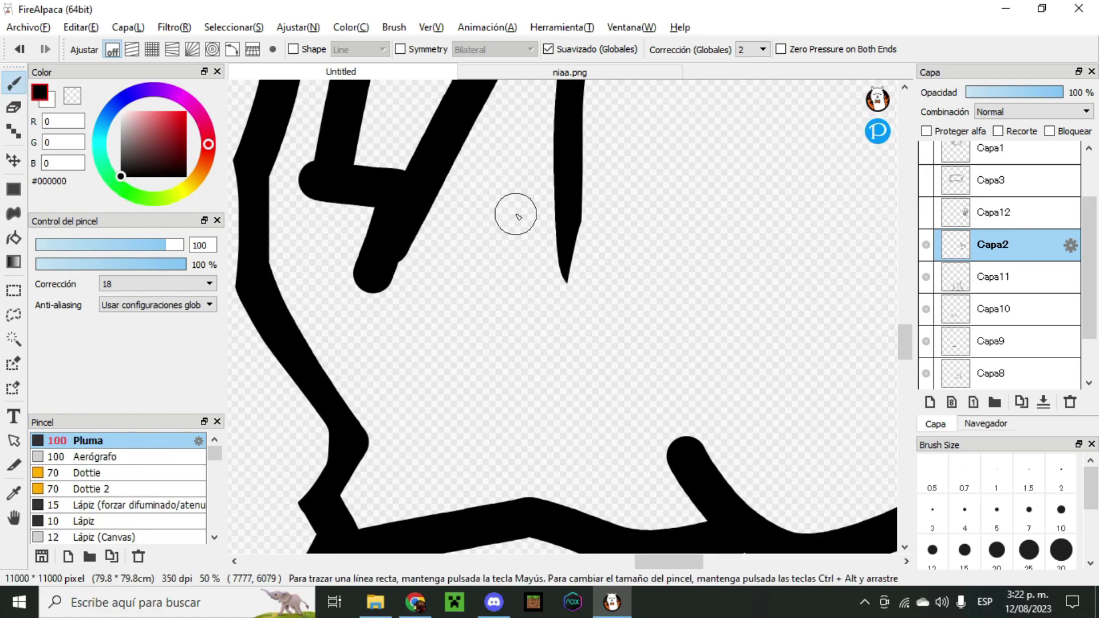
pyautogui.scroll(-1, 516, 214)
pyautogui.scroll(2, 563, 152)
pyautogui.click(14, 108)
pyautogui.scroll(-1, 515, 374)
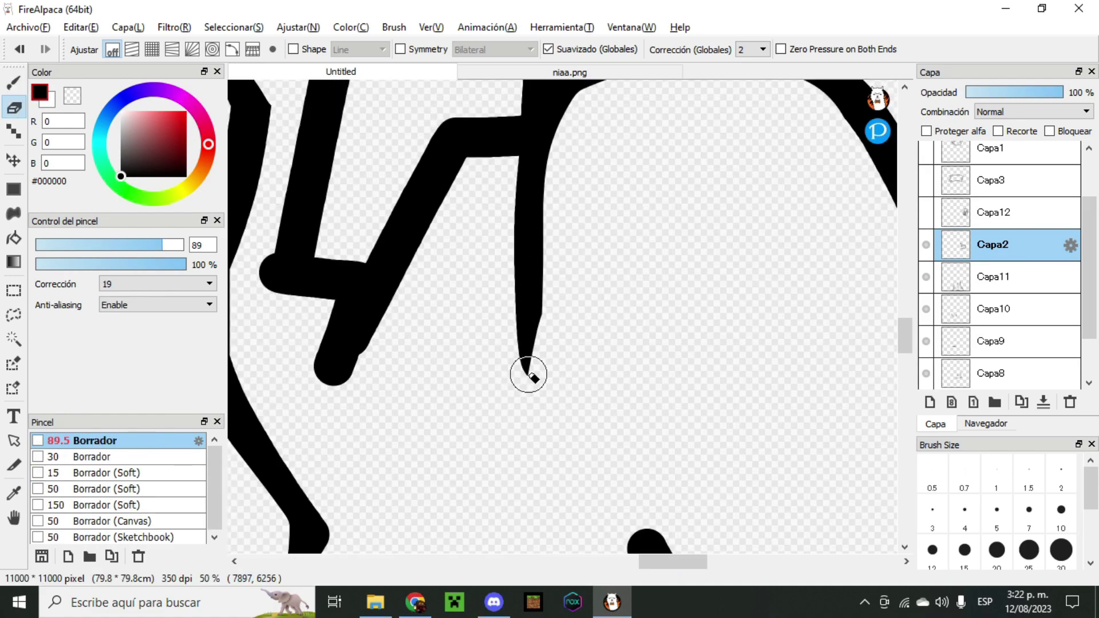
# - Taper the short hook fold at the cuff's lower edge and thin the neighbouring curve with the eraser
pyautogui.scroll(-2, 502, 219)
pyautogui.scroll(2, 543, 270)
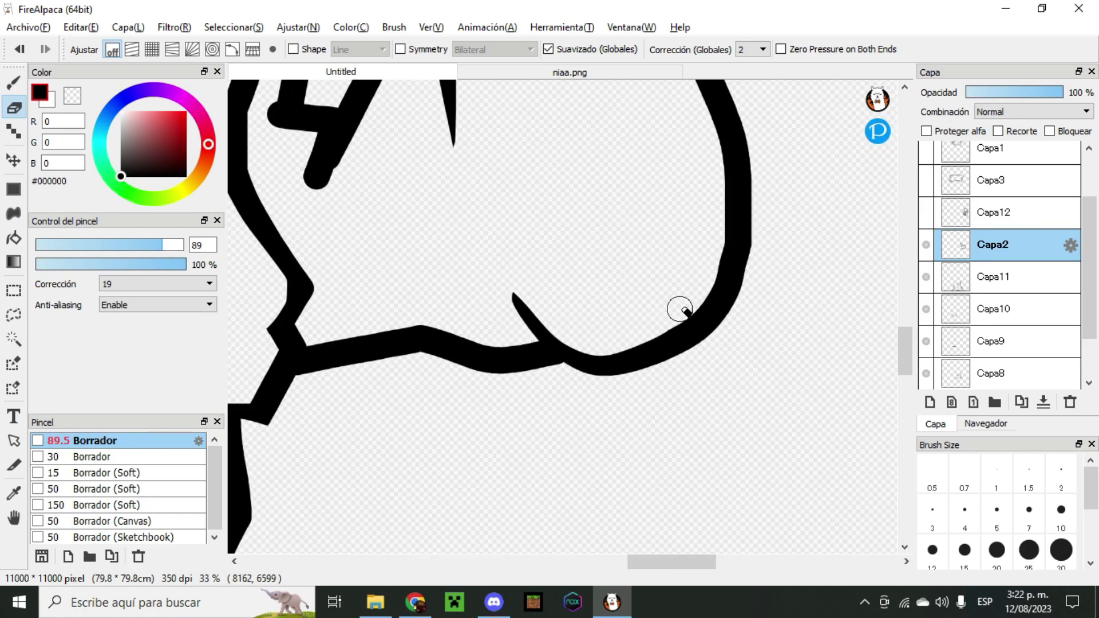
pyautogui.scroll(-2, 658, 300)
pyautogui.scroll(3, 601, 299)
pyautogui.scroll(-3, 435, 278)
pyautogui.scroll(2, 382, 273)
pyautogui.scroll(-3, 395, 269)
pyautogui.scroll(1, 344, 200)
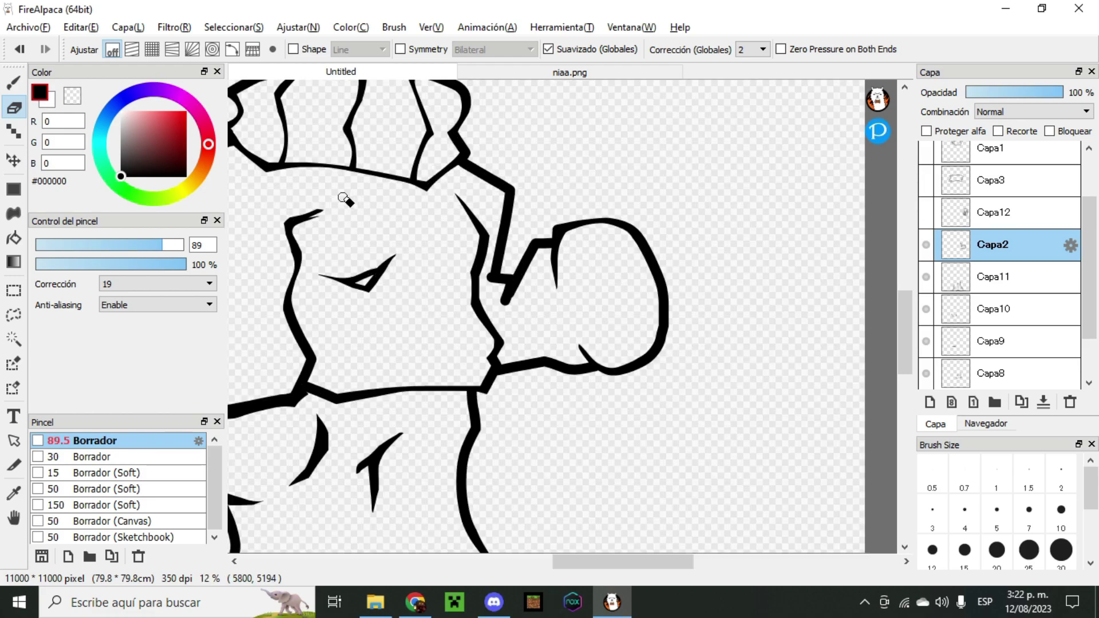
# - Switch back to the brush and hide the torso and collar layers Capa8 and Capa6
pyautogui.click(17, 85)
pyautogui.scroll(1, 966, 234)
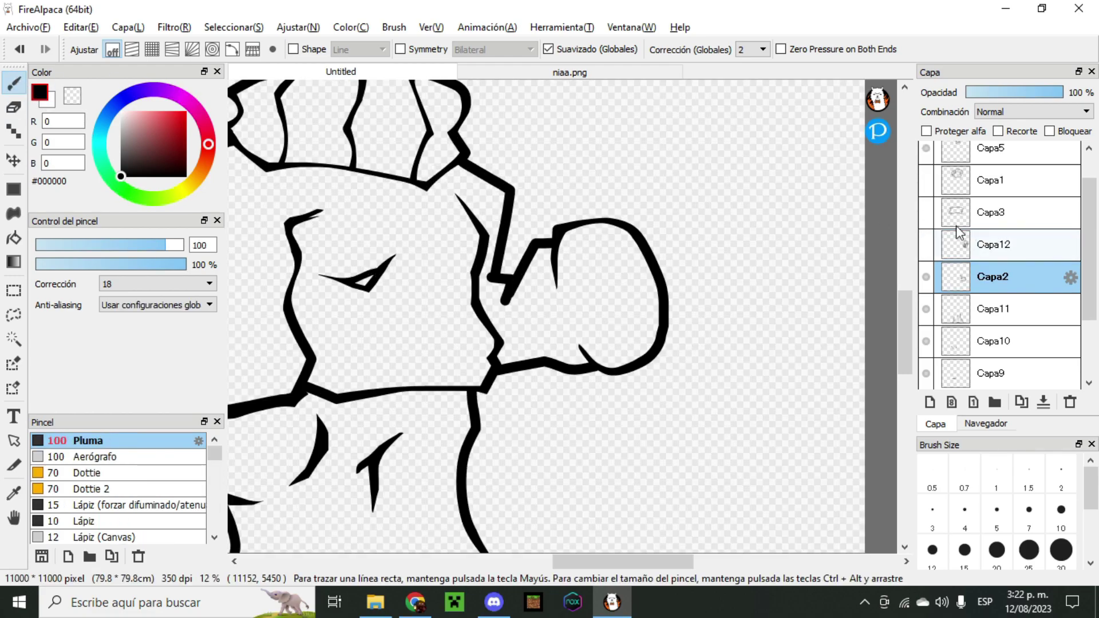
pyautogui.scroll(-3, 932, 232)
pyautogui.click(925, 308)
pyautogui.scroll(2, 1011, 322)
pyautogui.scroll(-2, 961, 253)
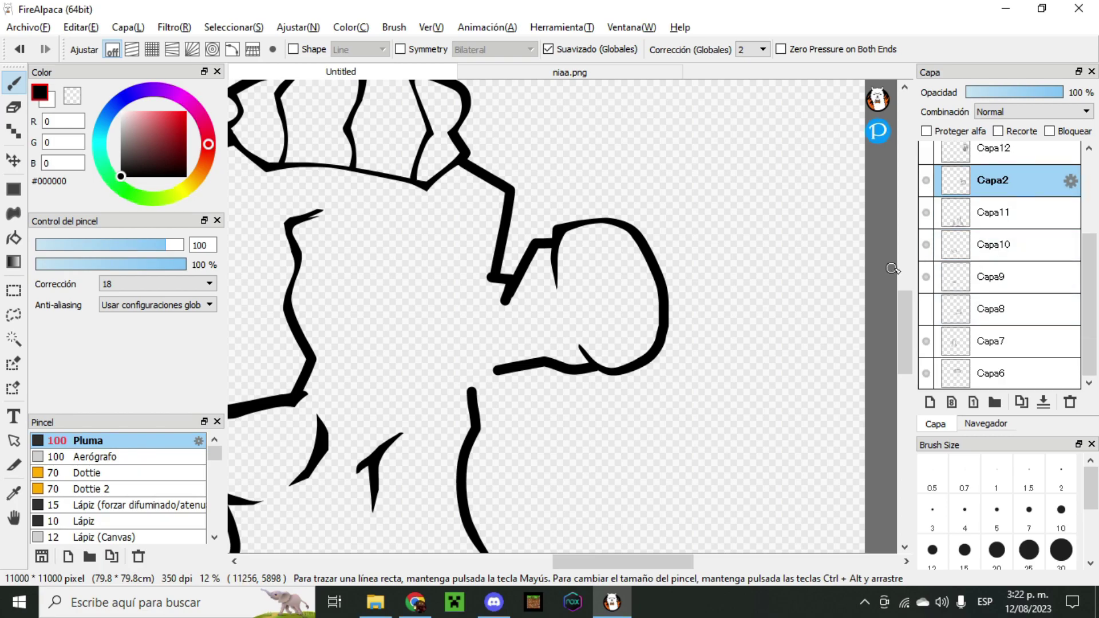
pyautogui.click(927, 371)
pyautogui.scroll(-2, 670, 314)
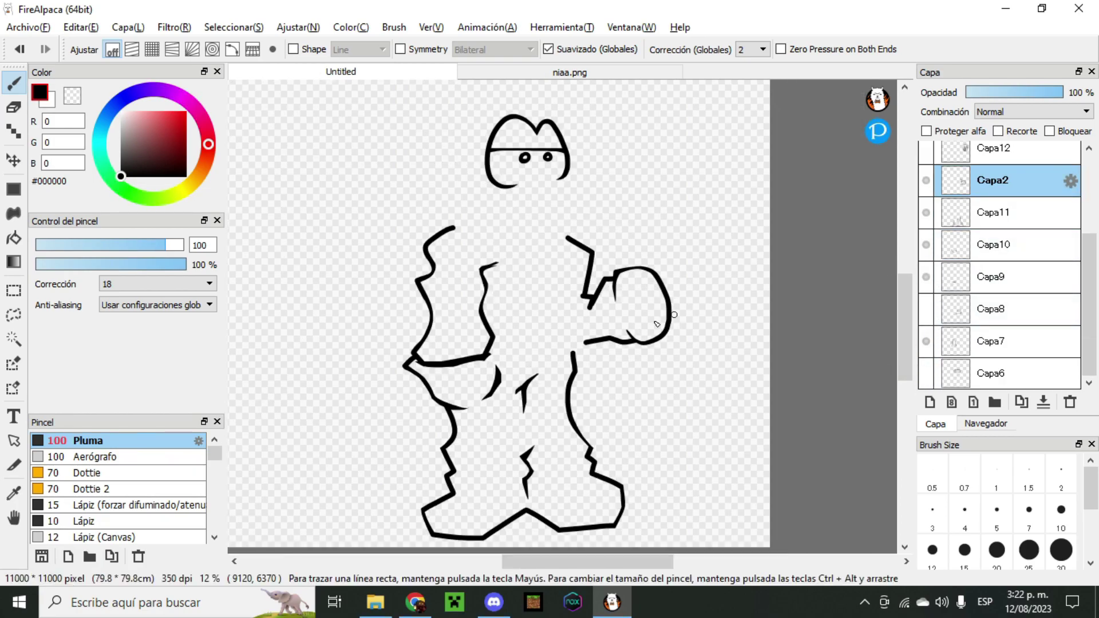
# - Extend the sleeve's lower edge inward and draw its inner outline up to the shoulder to close the shape
pyautogui.scroll(5, 587, 330)
pyautogui.scroll(-1, 598, 368)
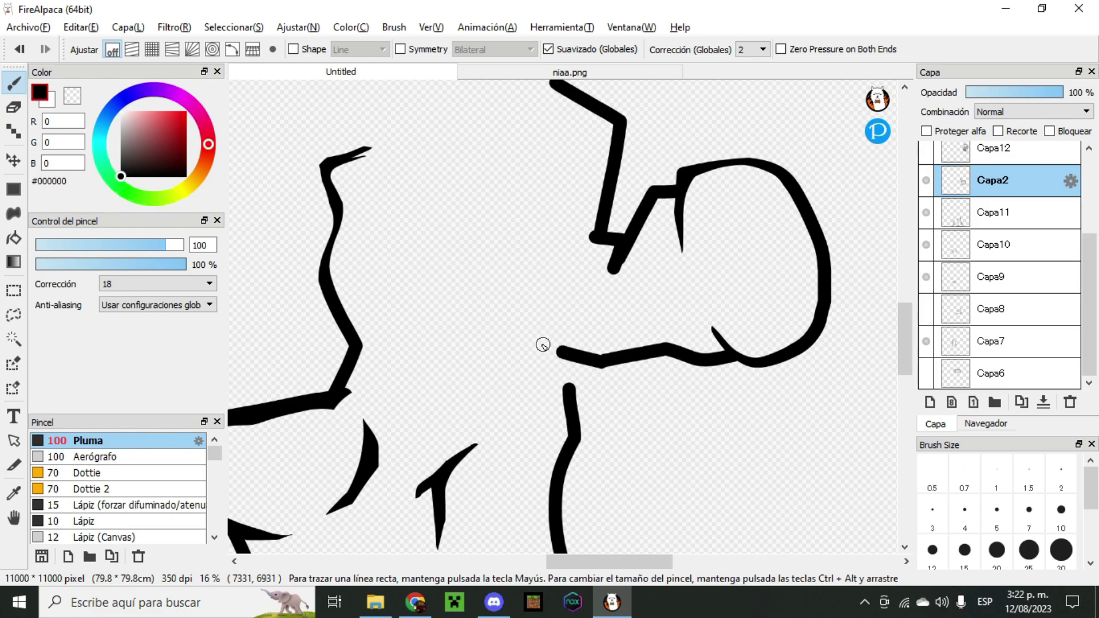
pyautogui.scroll(-2, 541, 344)
pyautogui.scroll(1, 520, 327)
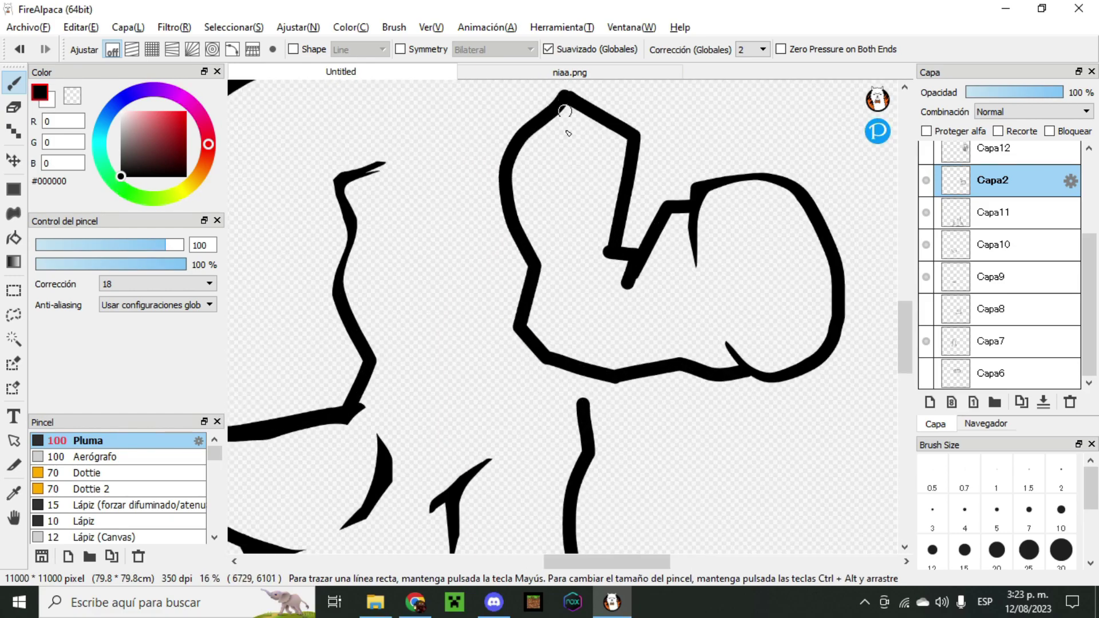
# - Draw a short crease inward from the elbow and taper the elbow's crease ends to points with the eraser
pyautogui.scroll(4, 601, 201)
pyautogui.moveTo(596, 270); pyautogui.dragTo(510, 324)
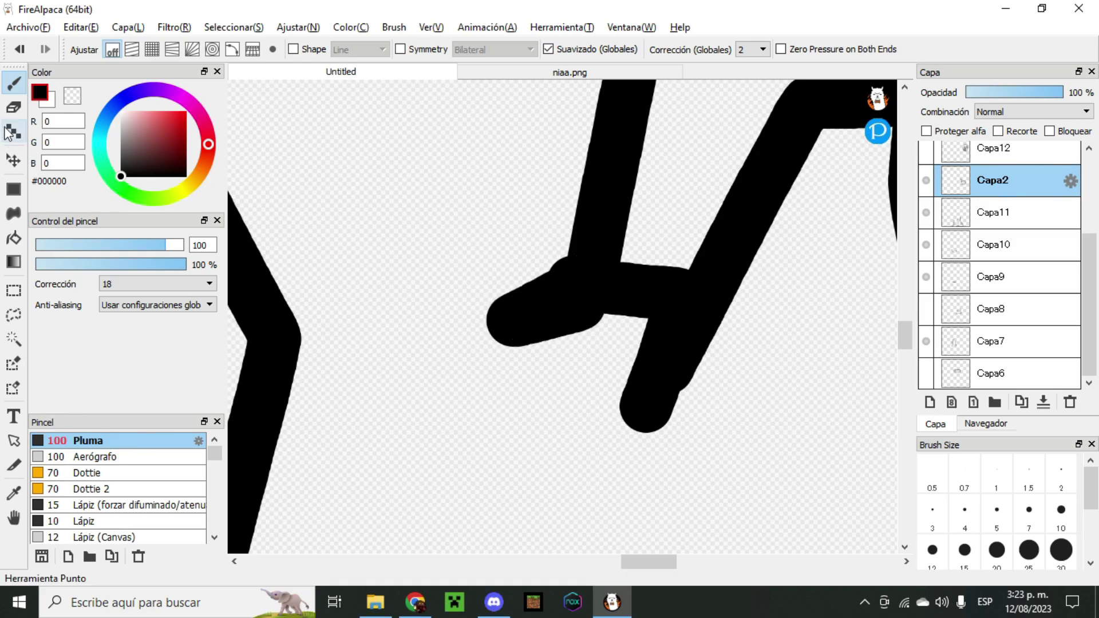
pyautogui.click(14, 108)
pyautogui.scroll(2, 595, 305)
pyautogui.moveTo(608, 367); pyautogui.dragTo(371, 398)
pyautogui.scroll(-2, 475, 382)
pyautogui.scroll(1, 393, 312)
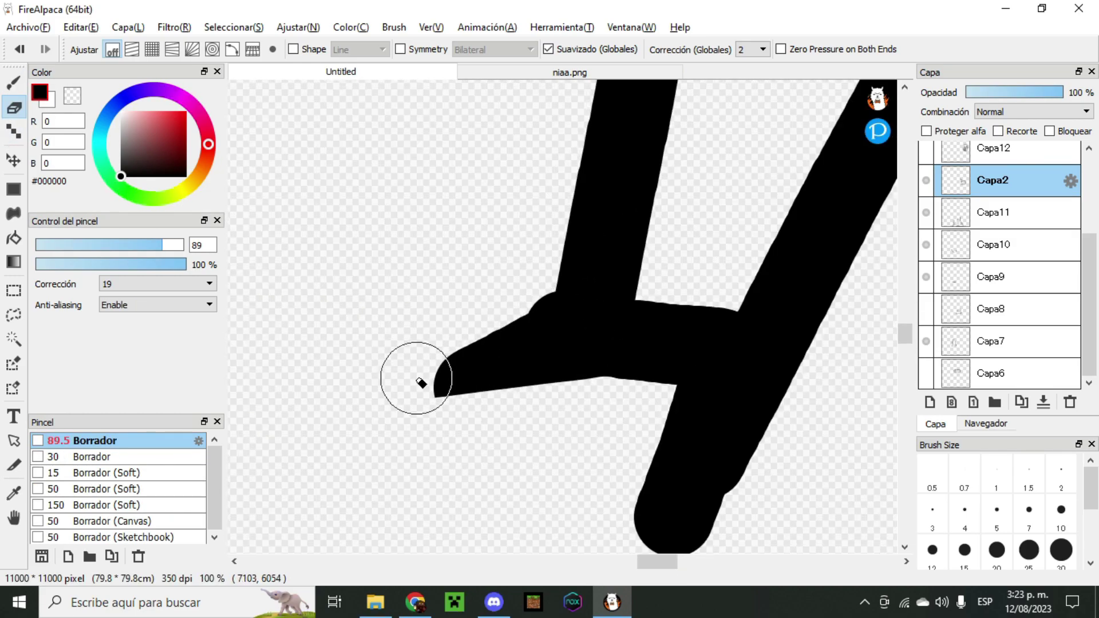
pyautogui.scroll(-3, 523, 287)
pyautogui.scroll(1, 540, 168)
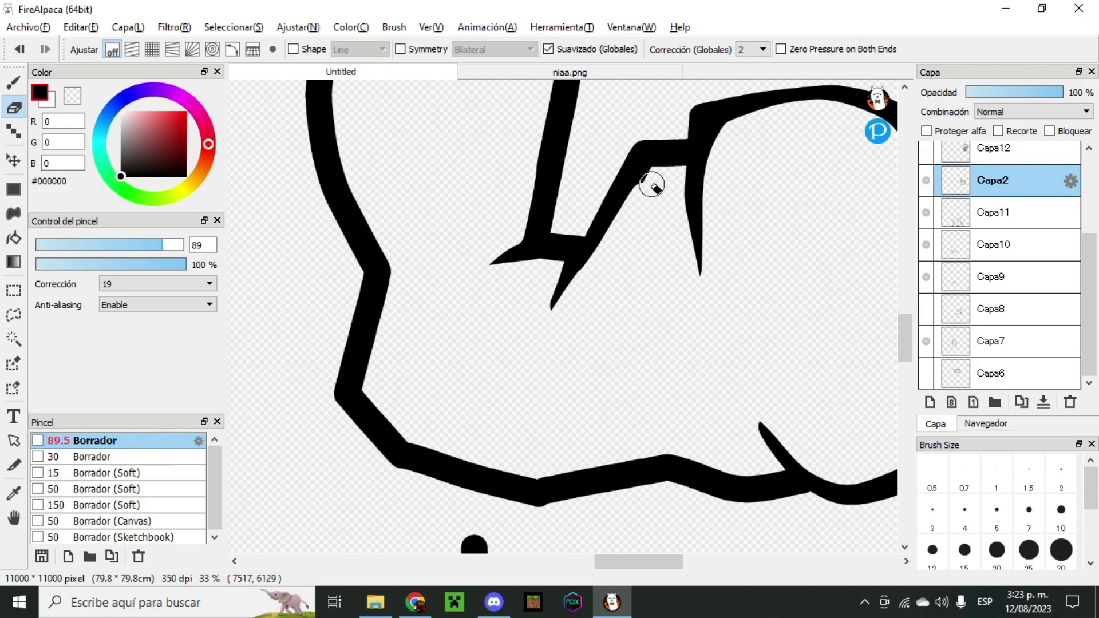
# - Erase the bump where the strokes of the sleeve's lower edge meet
pyautogui.scroll(-3, 659, 189)
pyautogui.scroll(4, 662, 253)
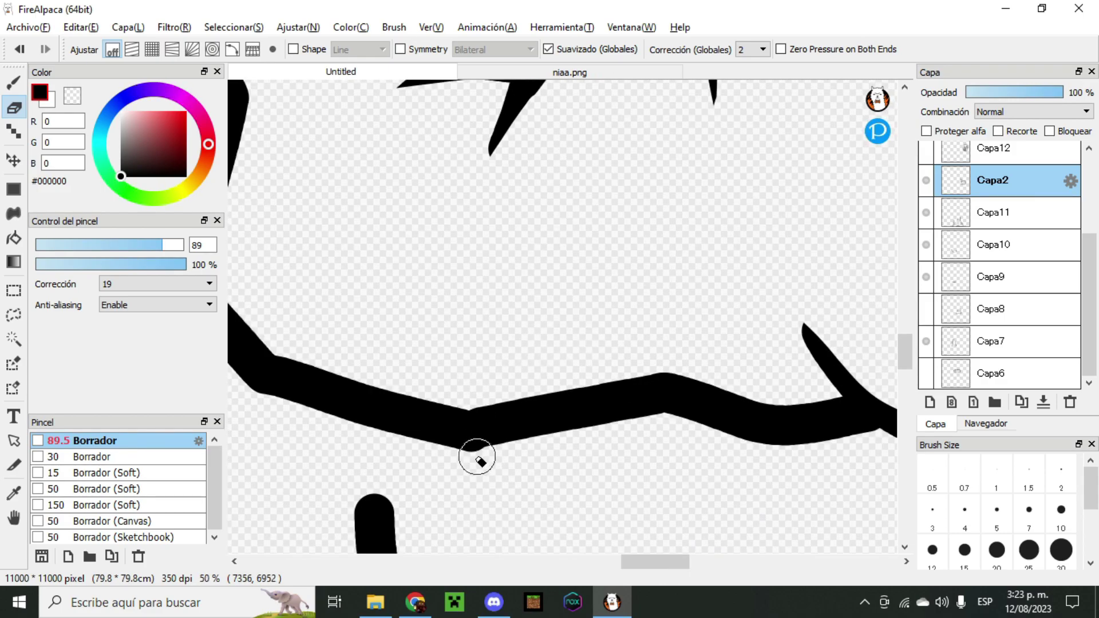
pyautogui.scroll(-4, 687, 448)
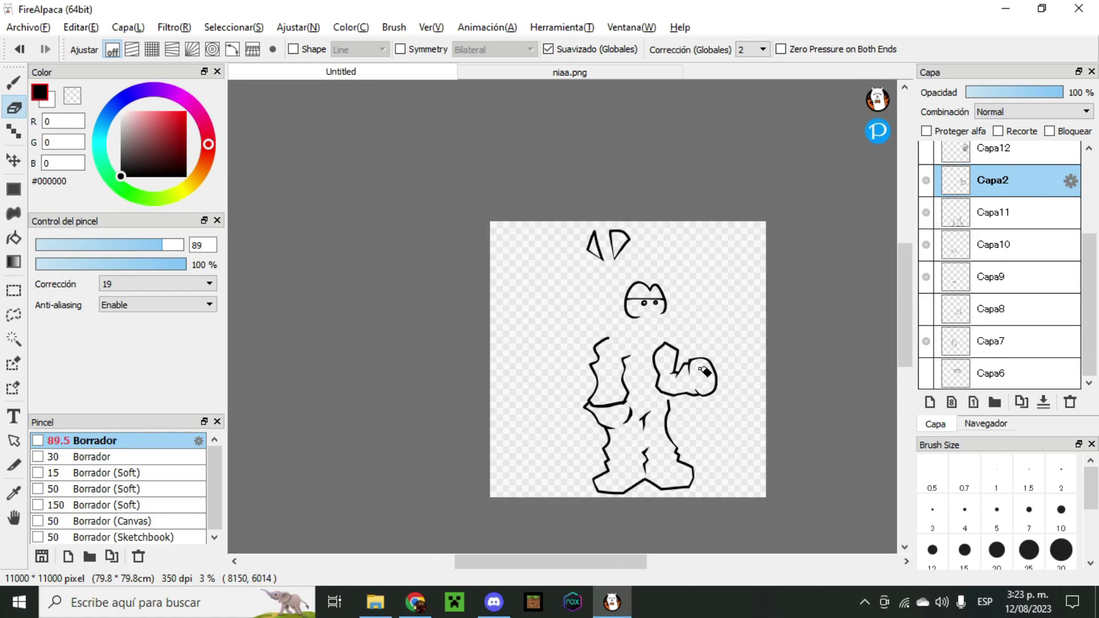
# - Show the hand layer Capa12 again over the sleeve
pyautogui.scroll(1, 703, 369)
pyautogui.scroll(1, 921, 225)
pyautogui.click(926, 180)
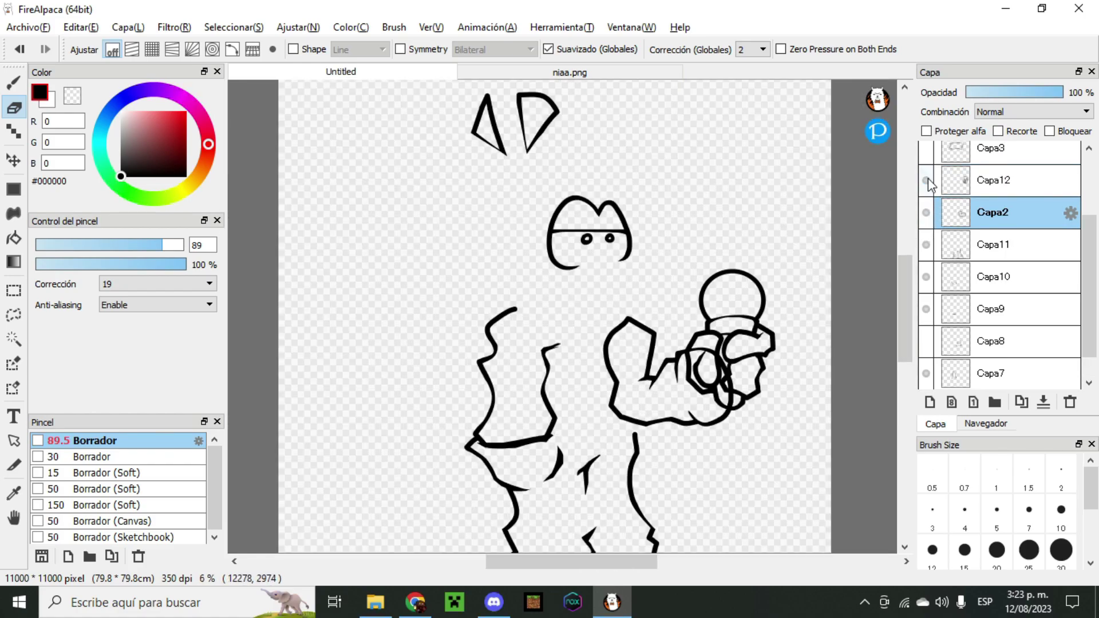
pyautogui.click(16, 161)
pyautogui.scroll(-2, 628, 341)
pyautogui.scroll(3, 669, 357)
pyautogui.moveTo(701, 361); pyautogui.dragTo(722, 368)
pyautogui.click(21, 49)
pyautogui.click(22, 48)
# - Rotate the hand with the microphone on Capa12 by about -10.8 degrees and shift it to fit the sleeve's end
pyautogui.click(996, 181)
pyautogui.click(234, 27)
pyautogui.click(287, 253)
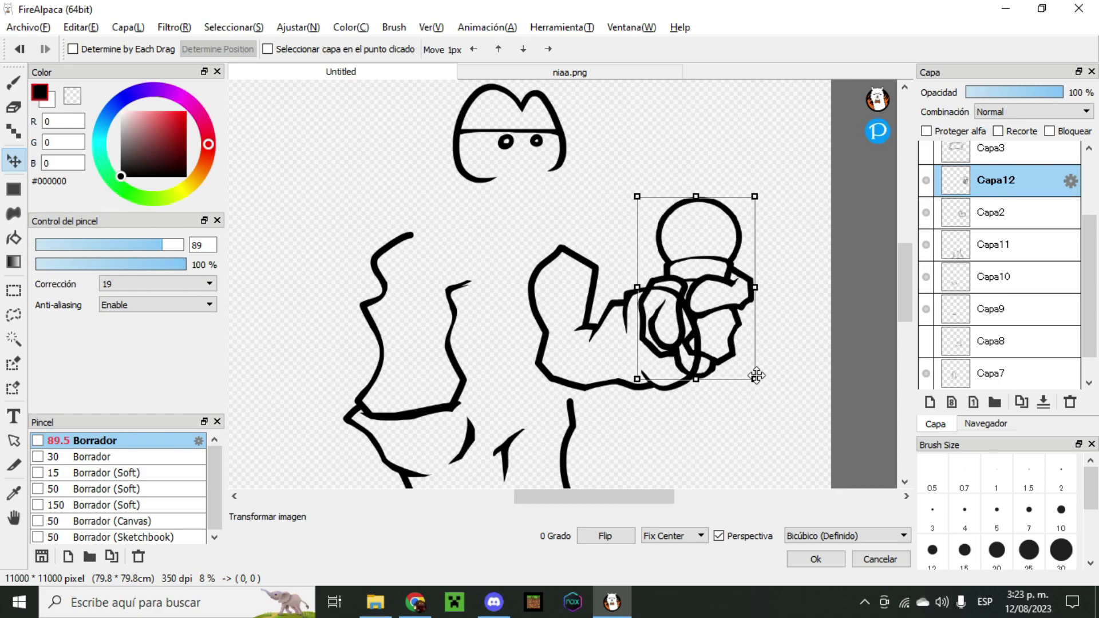
pyautogui.moveTo(670, 420); pyautogui.dragTo(691, 428)
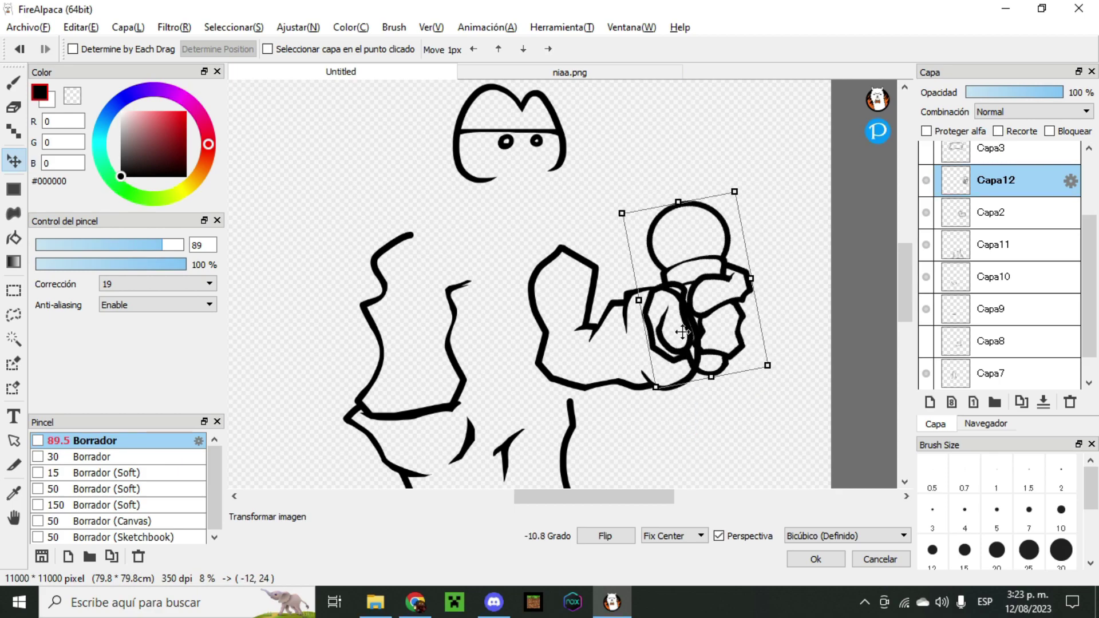
pyautogui.click(817, 559)
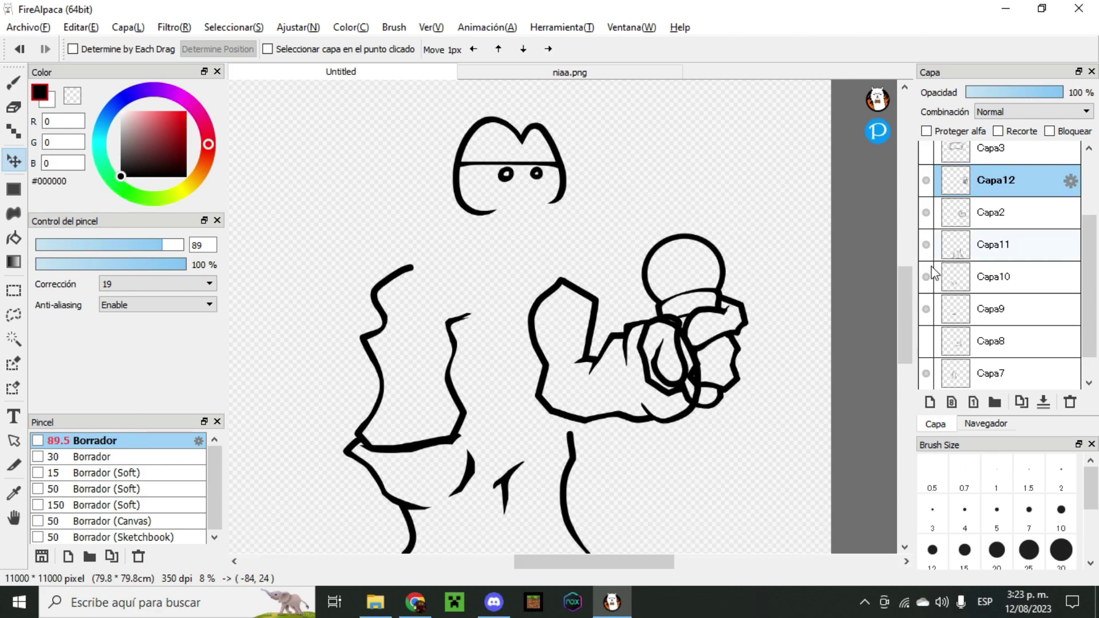
# - Show the hidden sweater layer and the layers Capa3 and Capa1 again to display the whole character
pyautogui.scroll(-1, 944, 324)
pyautogui.click(925, 369)
pyautogui.scroll(4, 943, 335)
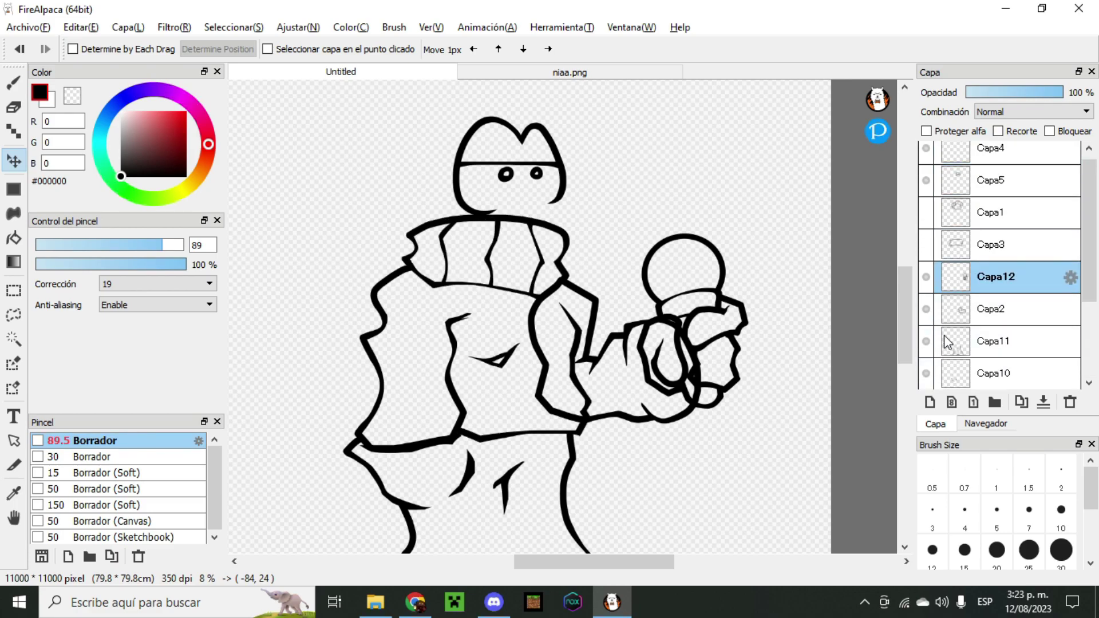
pyautogui.click(928, 254)
pyautogui.click(925, 223)
pyautogui.scroll(-3, 647, 225)
pyautogui.scroll(1, 647, 224)
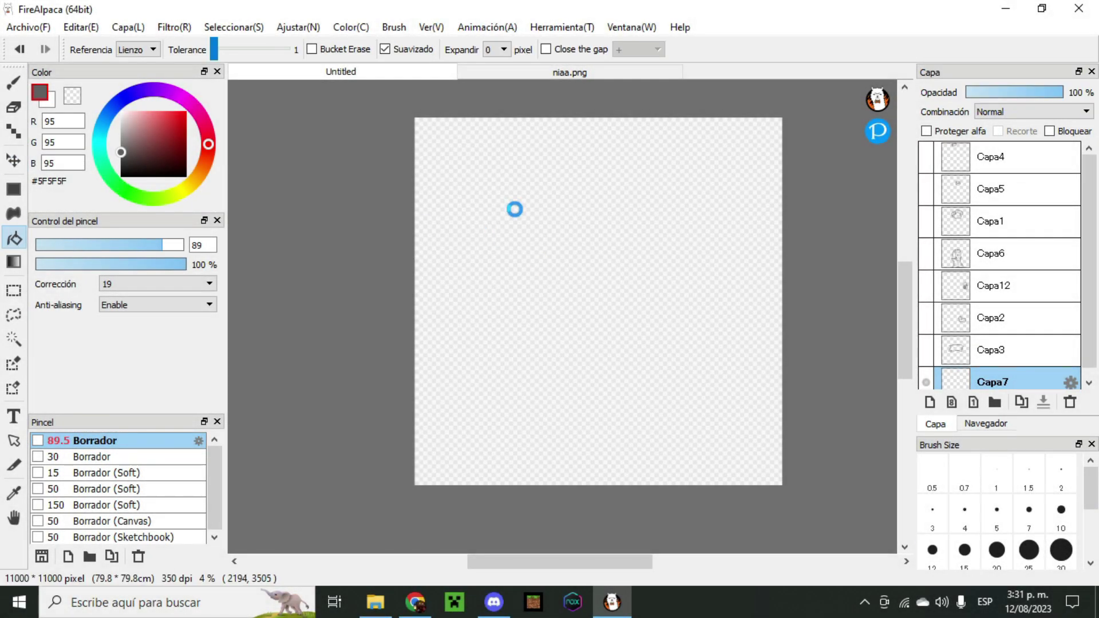
# - Fill the hair sections on Capa1 with black using the Bucket tool
pyautogui.click(515, 209)
pyautogui.click(996, 157)
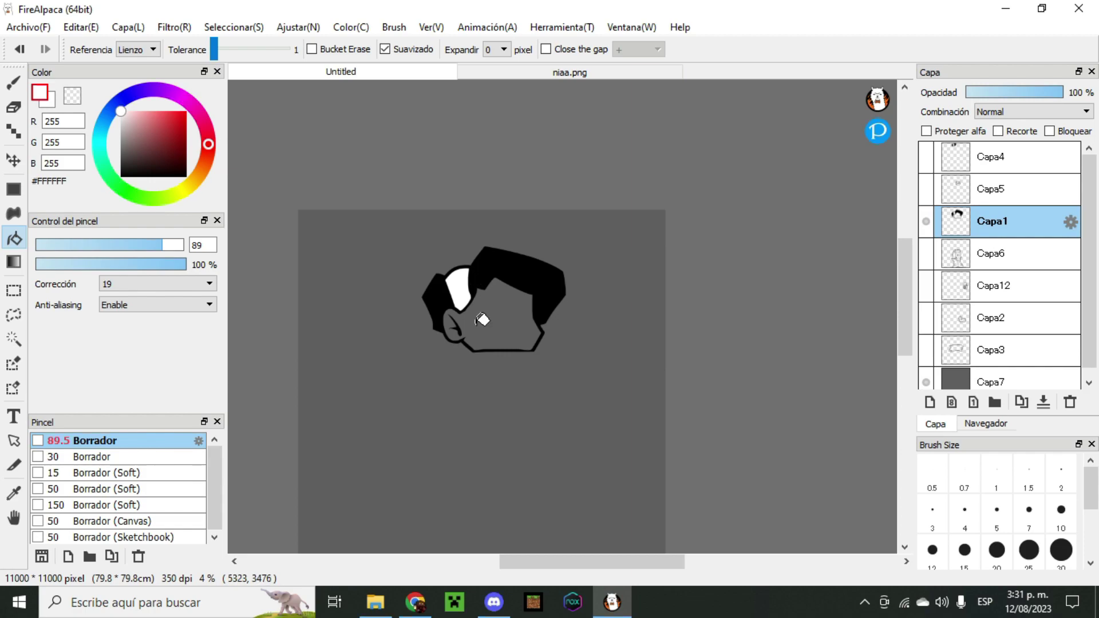
# - Fill the skin, sweater and hand areas with white and the trousers and microphone head with black on Capa8 and Capa12
pyautogui.scroll(3, 515, 297)
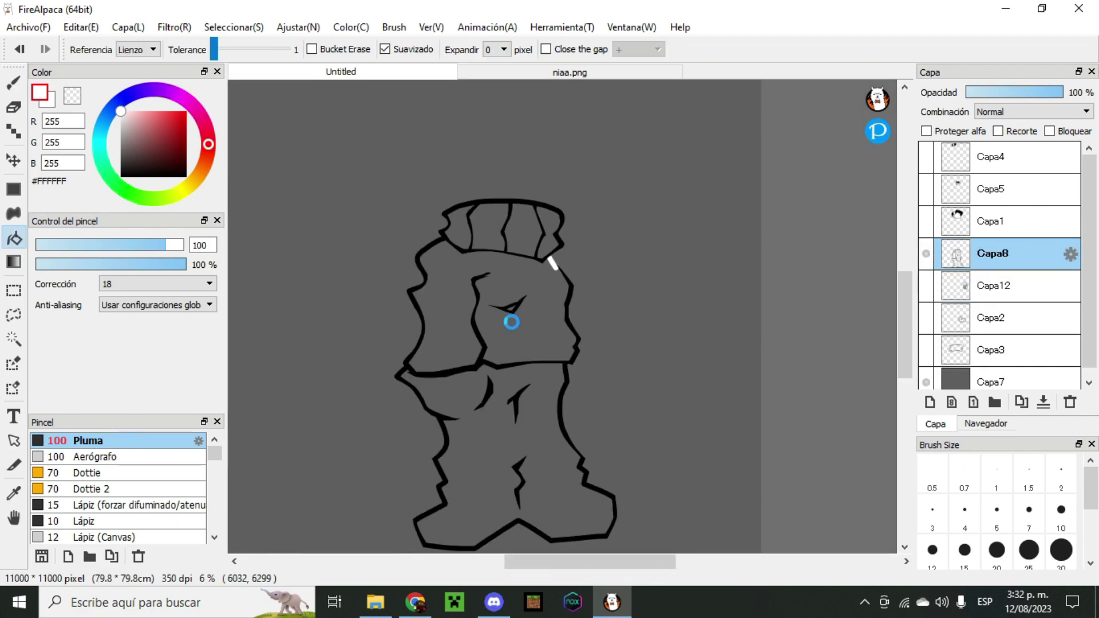
pyautogui.scroll(4, 503, 404)
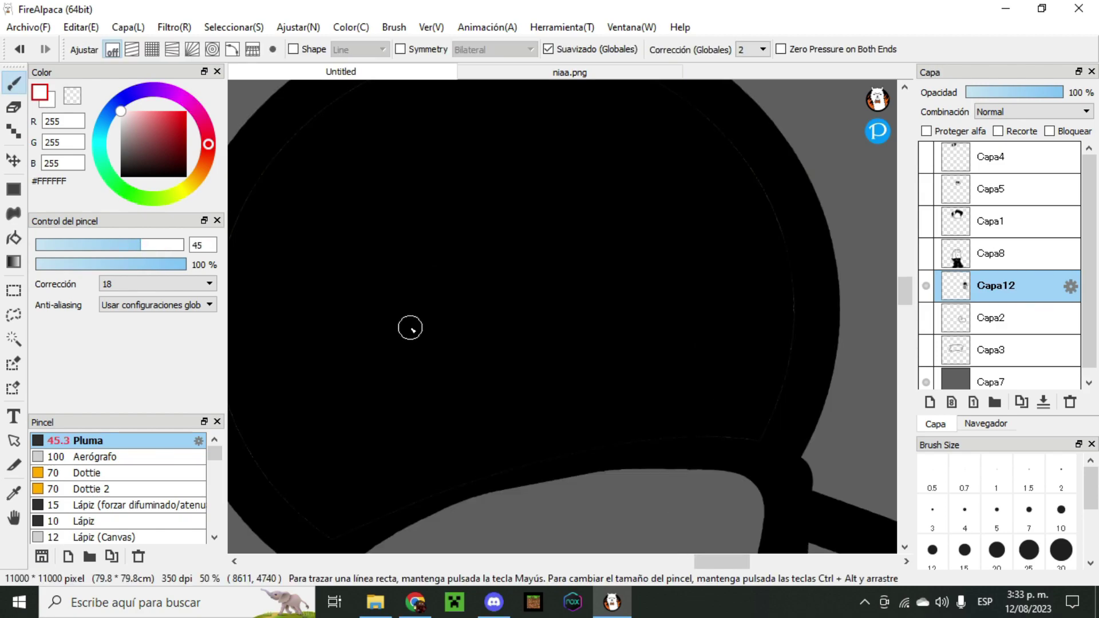
pyautogui.moveTo(410, 327)
pyautogui.mouseDown()
pyautogui.moveTo(457, 299)
pyautogui.moveTo(405, 314)
pyautogui.mouseUp()
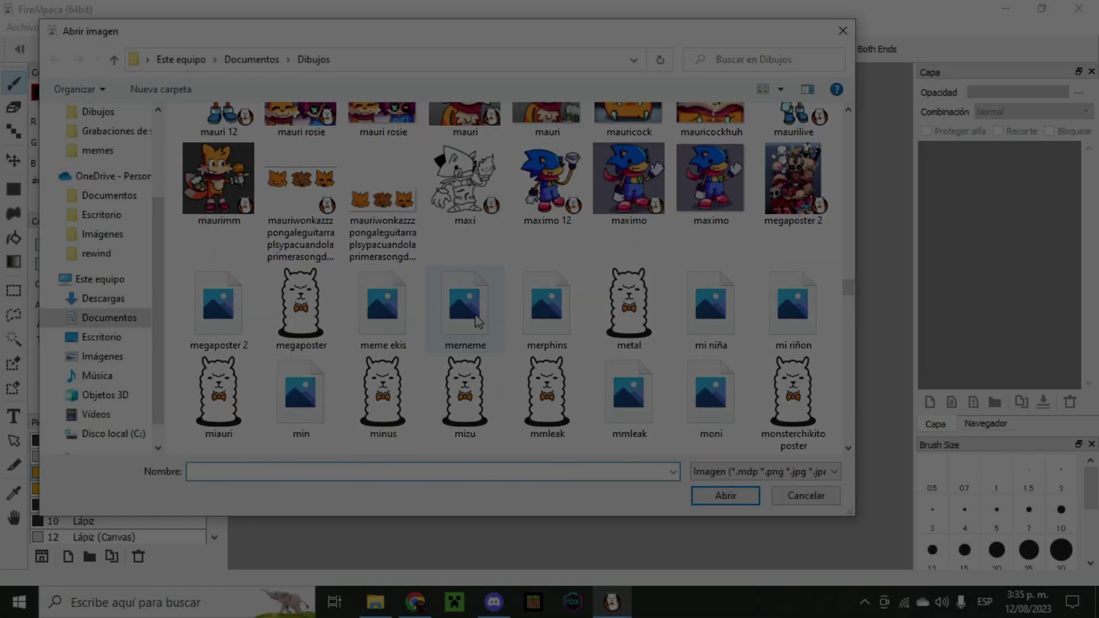
# - Open the drawing sprite nia from the Dibujos folder
pyautogui.scroll(-15, 477, 320)
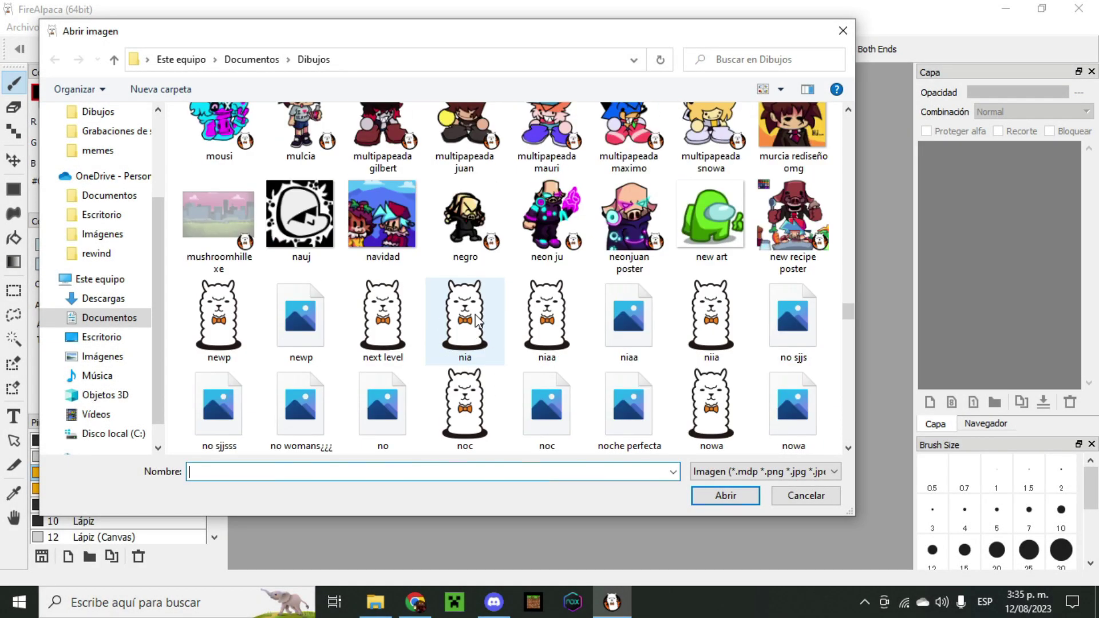
pyautogui.scroll(-12, 476, 320)
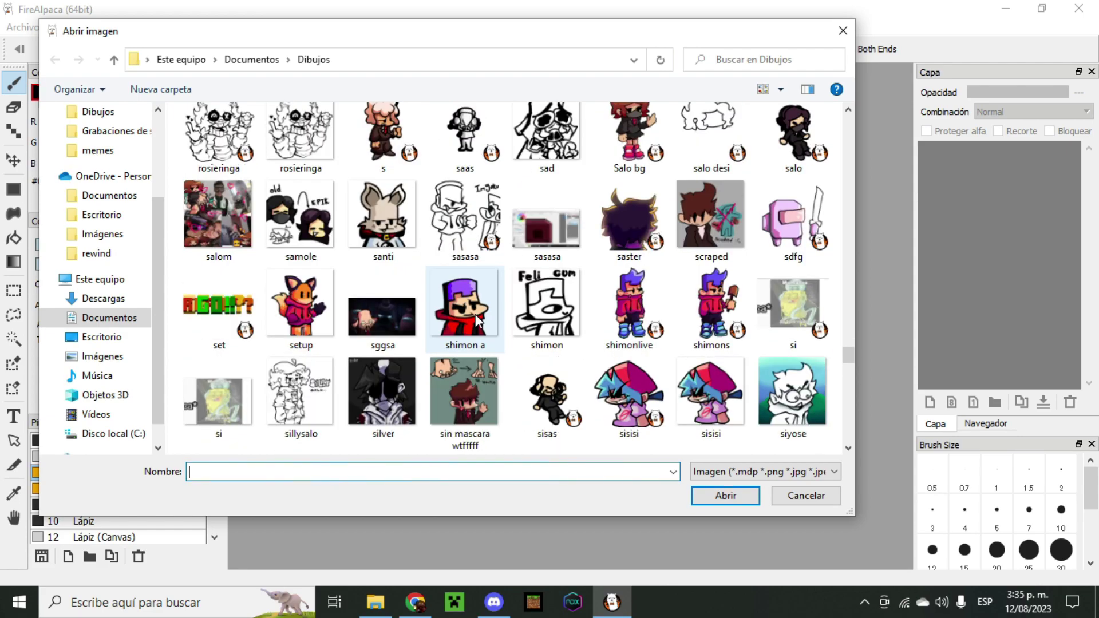
pyautogui.scroll(-3, 477, 320)
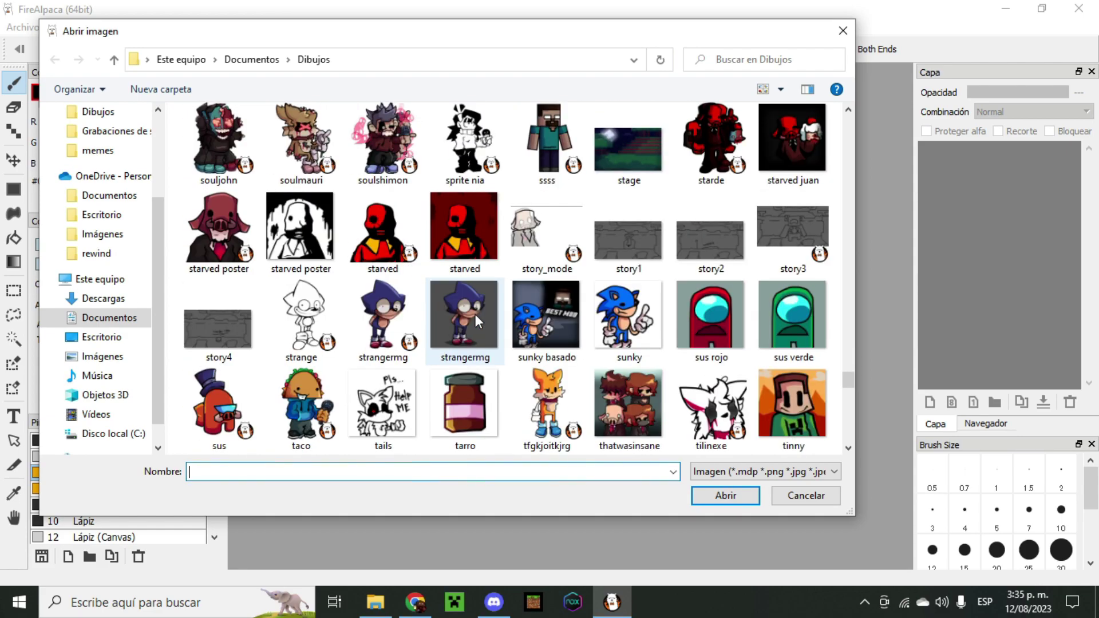
pyautogui.scroll(5, 475, 314)
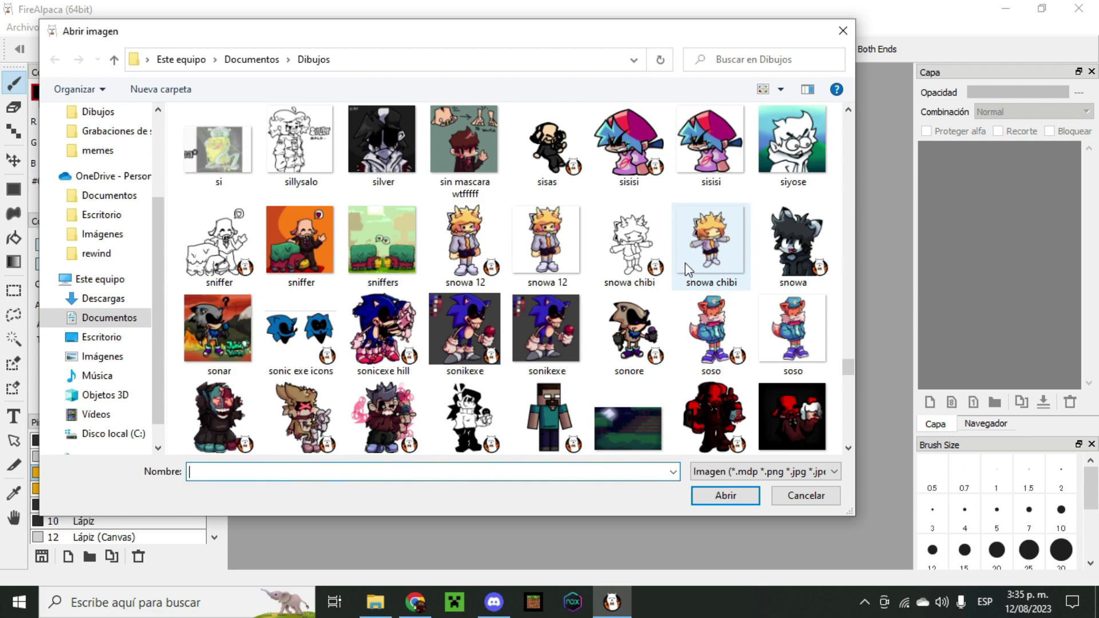
pyautogui.click(475, 421)
pyautogui.click(725, 496)
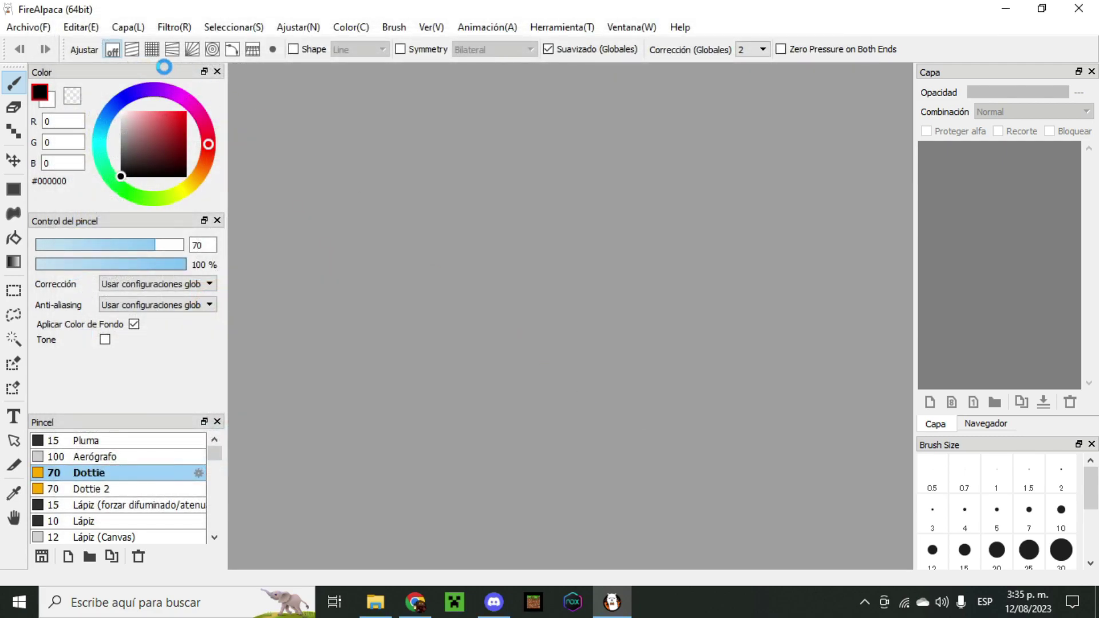
# - Resize the image to 600 × 600 pixels
pyautogui.click(81, 27)
pyautogui.click(169, 250)
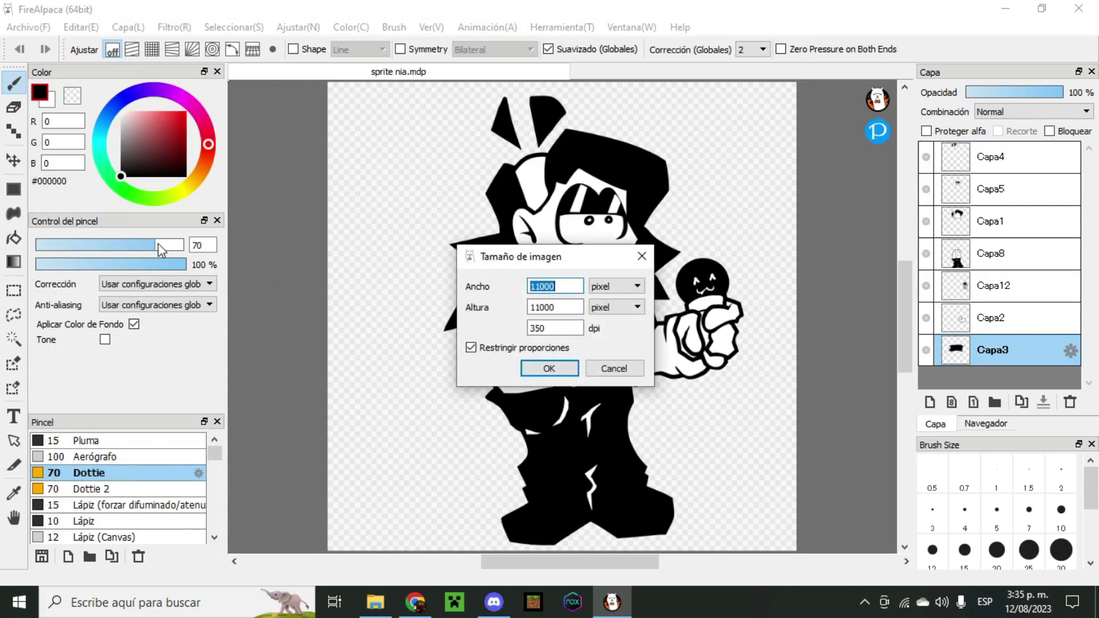
pyautogui.press('Return')
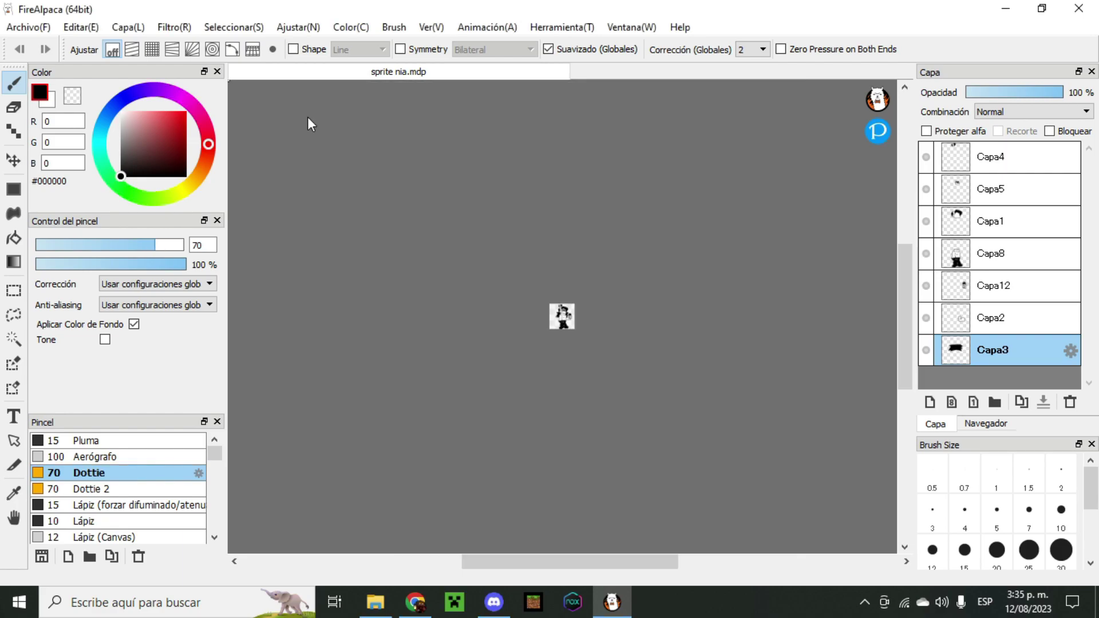
pyautogui.scroll(5, 481, 350)
pyautogui.scroll(-3, 527, 314)
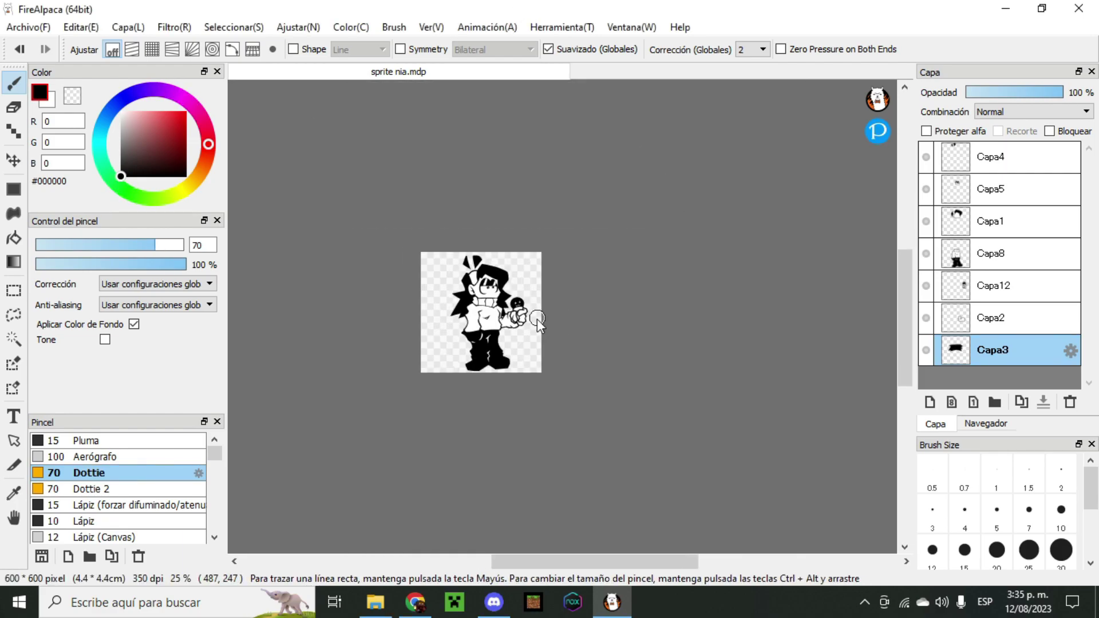
pyautogui.scroll(2, 527, 314)
# - Start exporting the layers and browse to the destination folder Documentos > mod de fnf > sprites
pyautogui.click(28, 27)
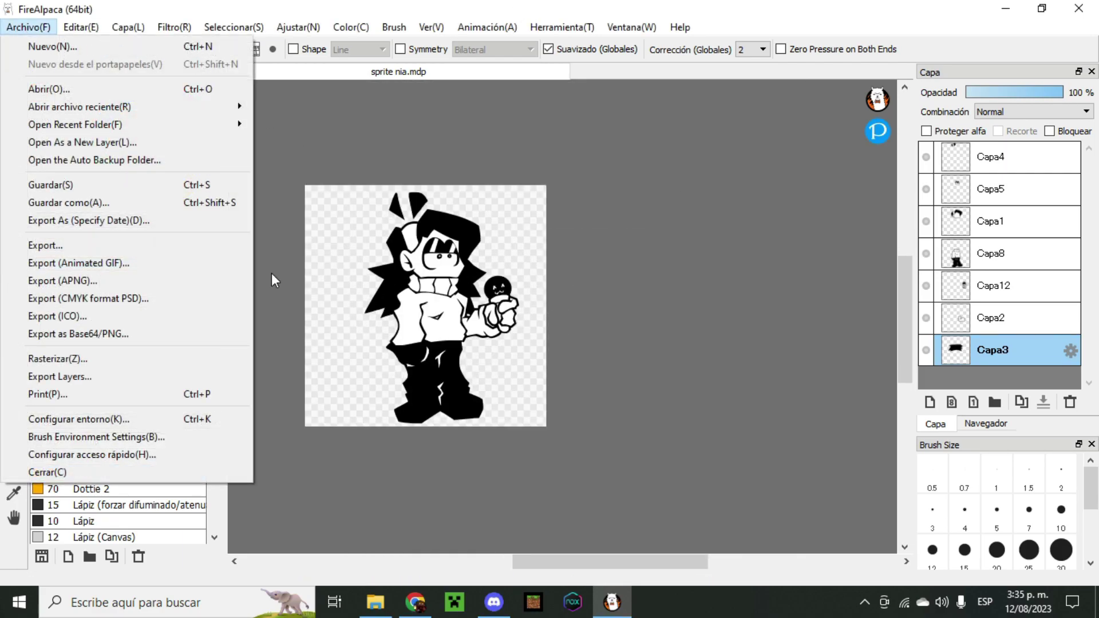
pyautogui.click(54, 377)
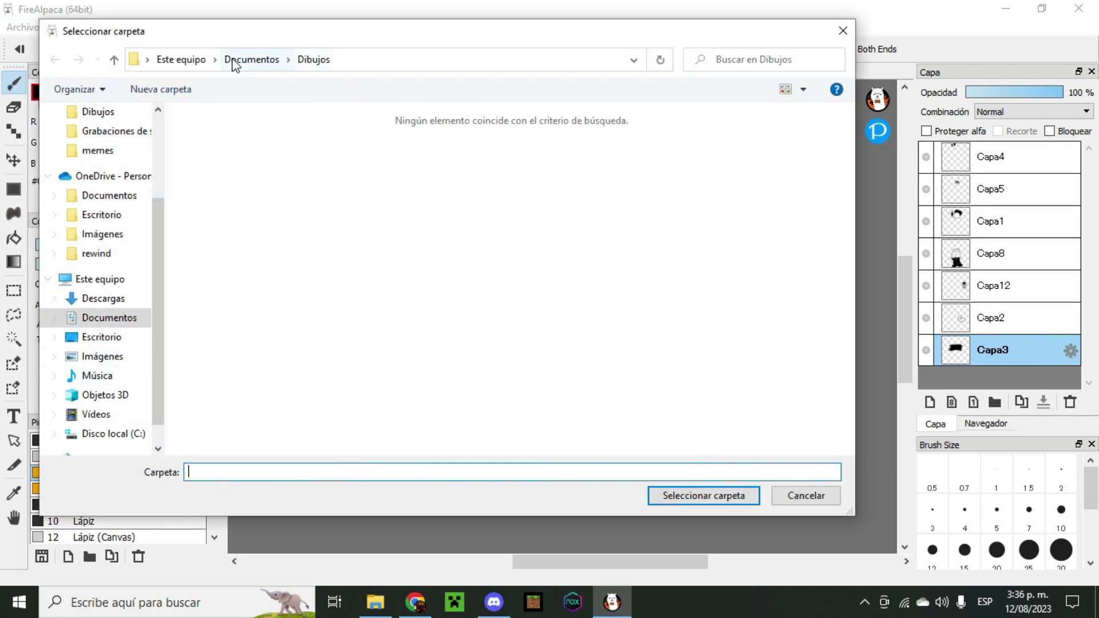
pyautogui.click(251, 59)
pyautogui.scroll(-3, 272, 300)
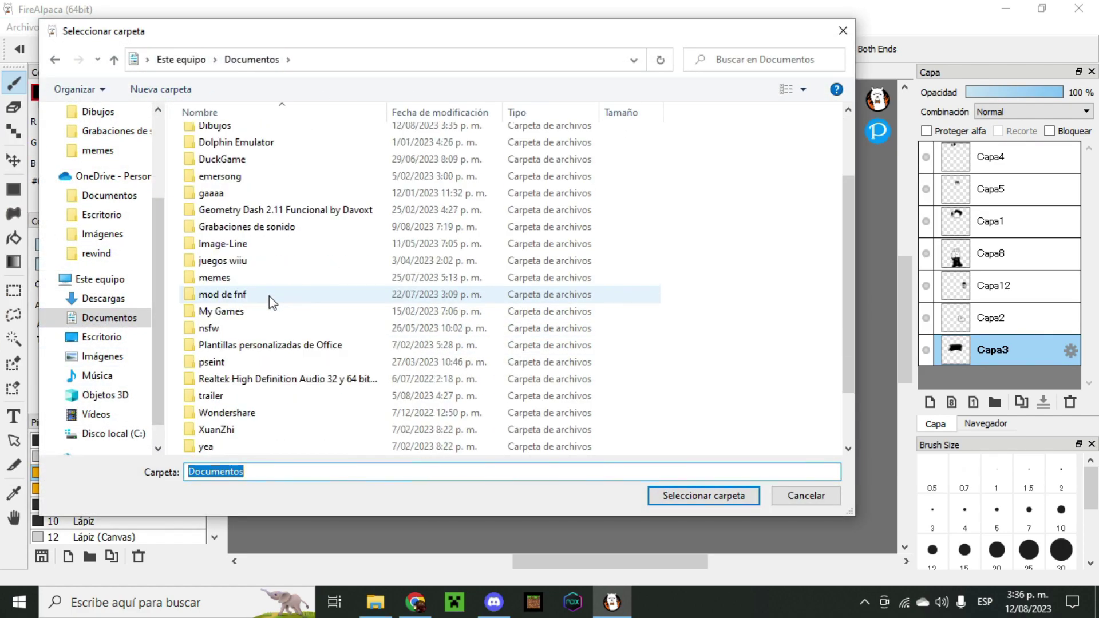
pyautogui.doubleClick(223, 294)
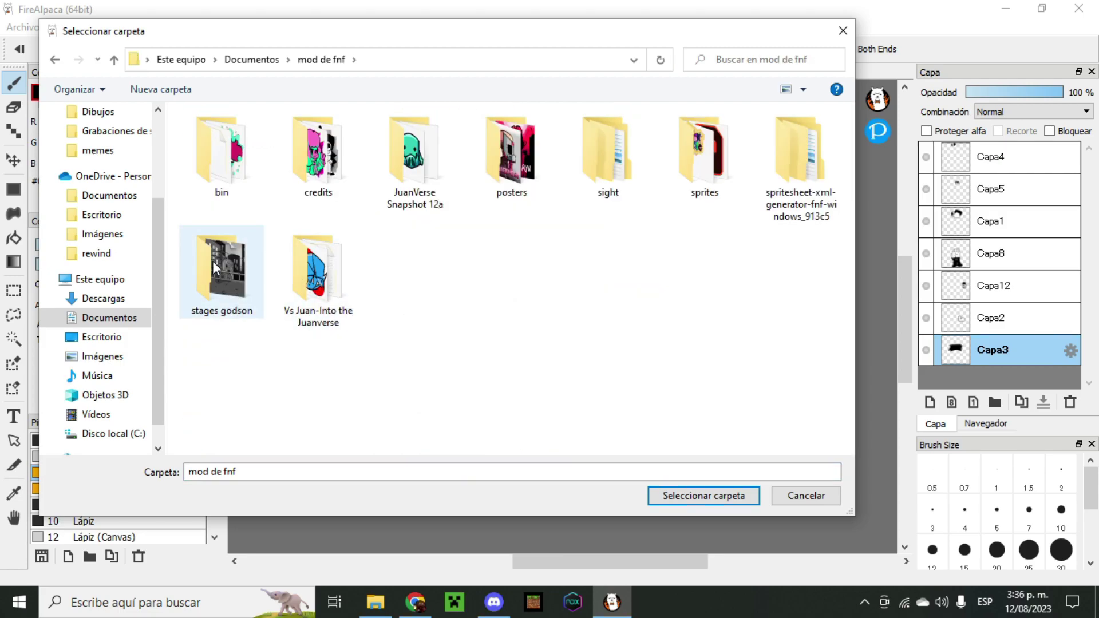
pyautogui.doubleClick(699, 185)
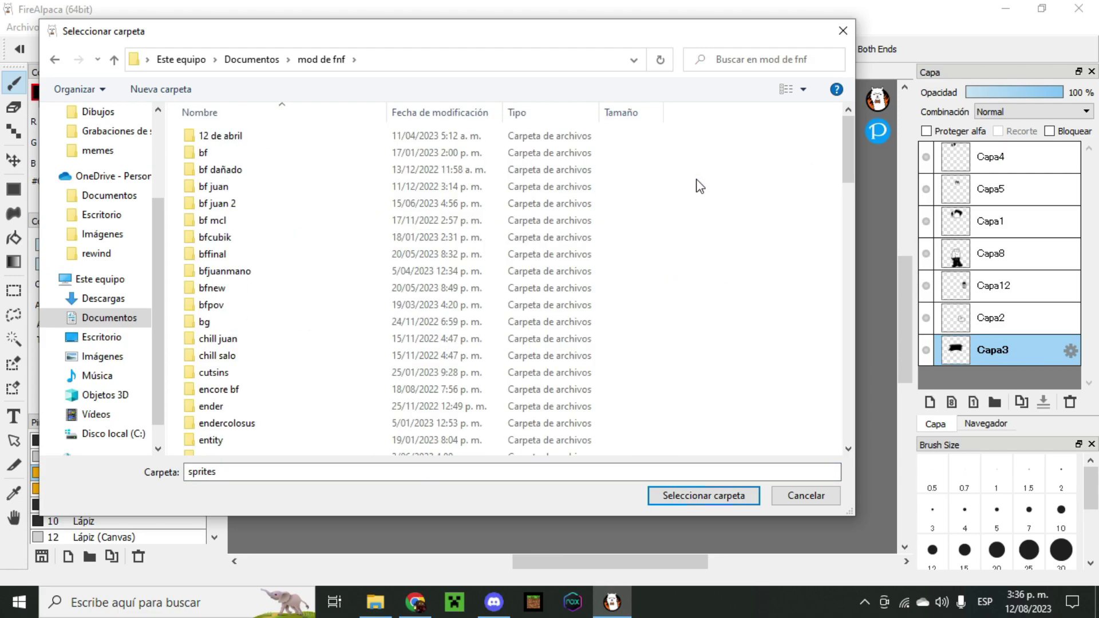
# - Create a new folder named niia inside sprites
pyautogui.scroll(-20, 434, 205)
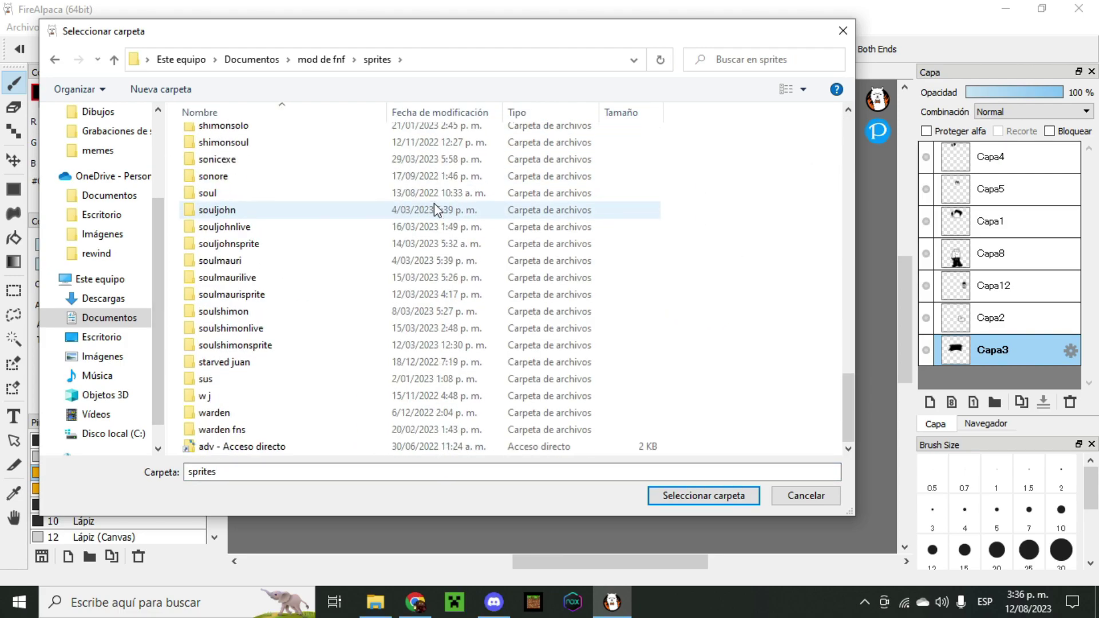
pyautogui.scroll(7, 434, 204)
pyautogui.scroll(18, 434, 203)
pyautogui.rightClick(671, 257)
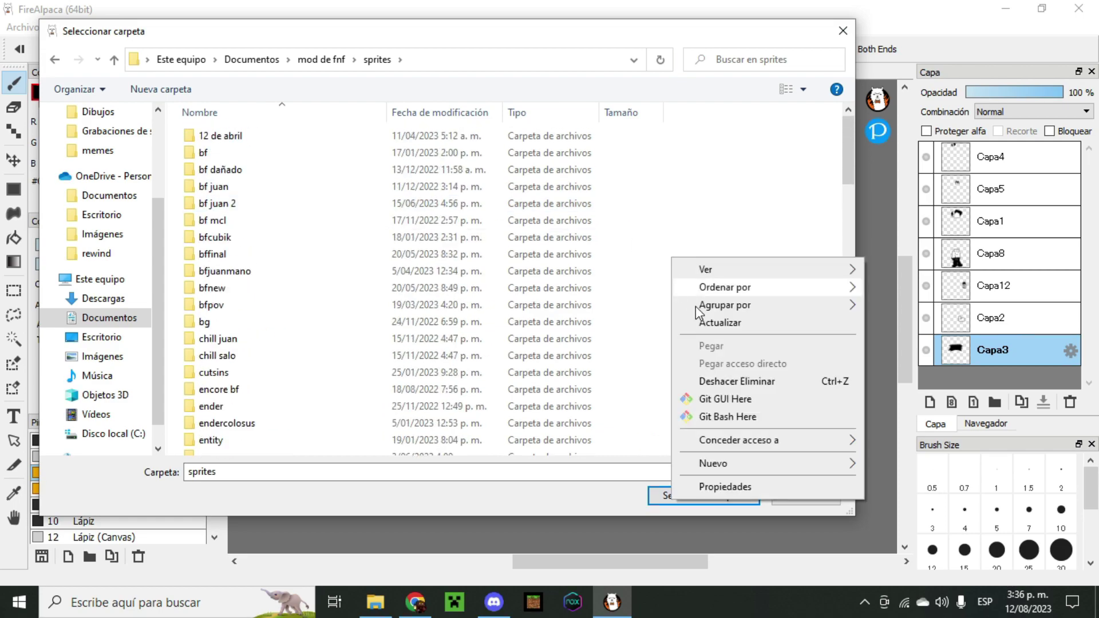
pyautogui.moveTo(704, 463)
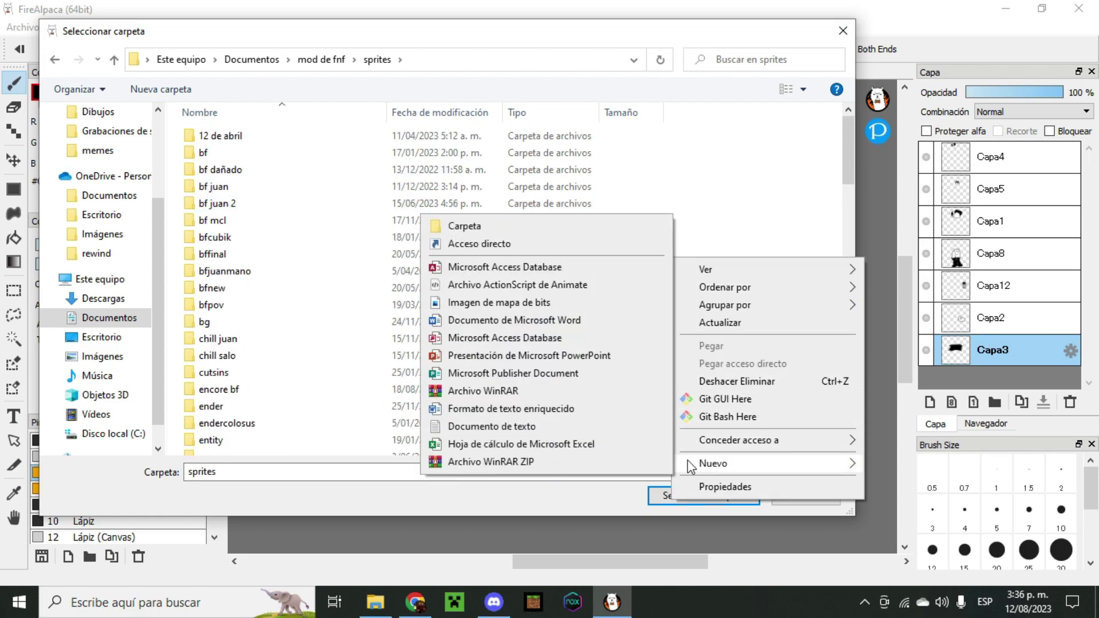
pyautogui.click(442, 225)
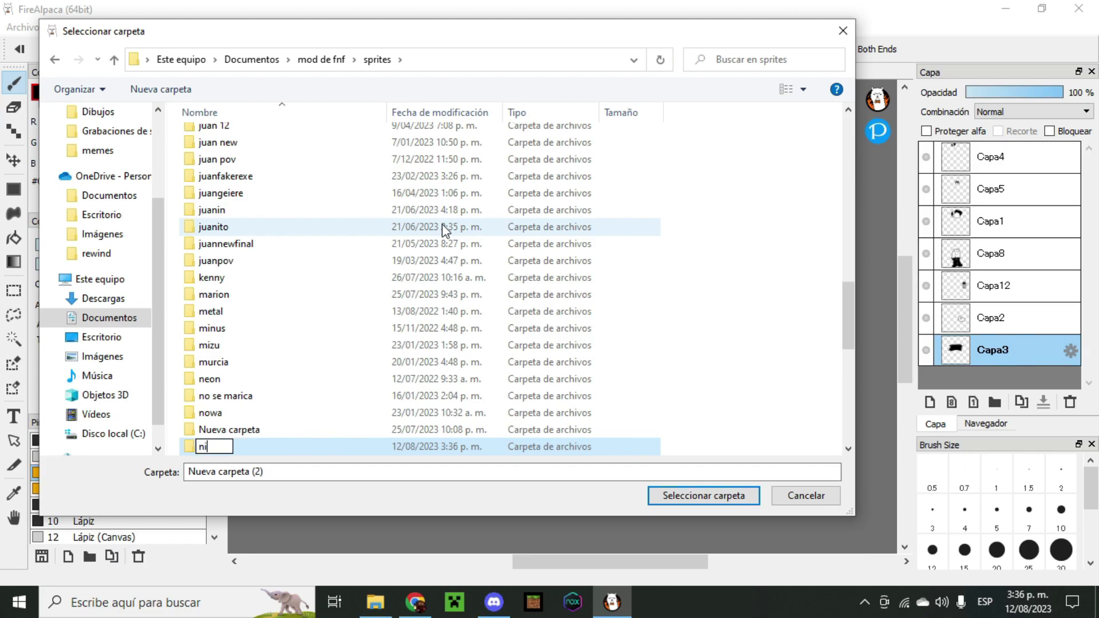
pyautogui.write('niia')
pyautogui.press('Return')
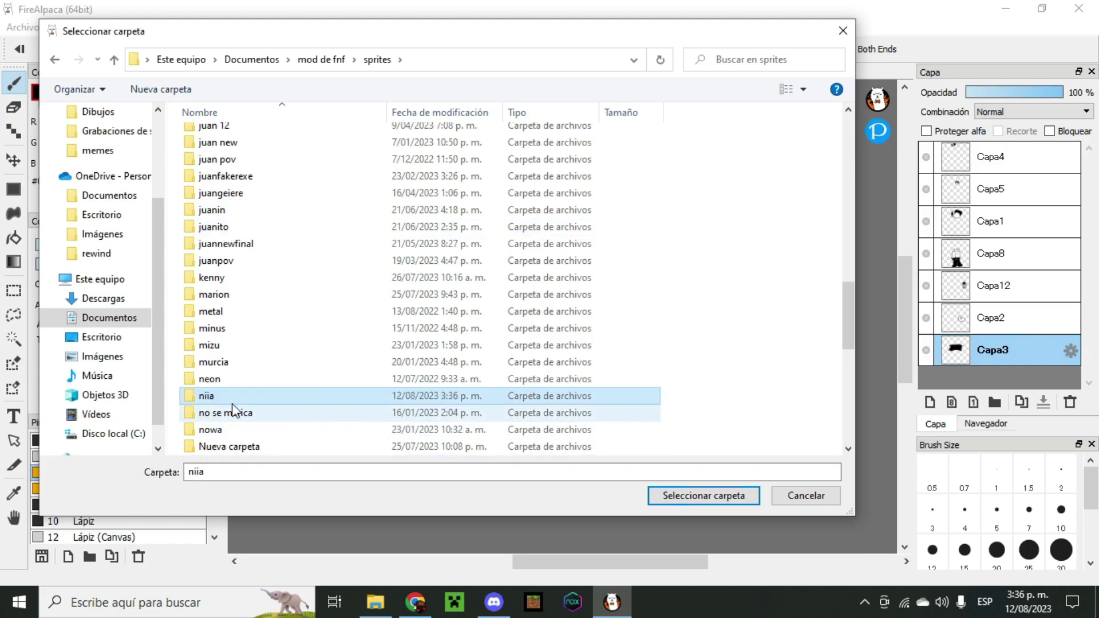
# - Export the layers into the niia folder with a transparent background
pyautogui.doubleClick(266, 398)
pyautogui.click(720, 495)
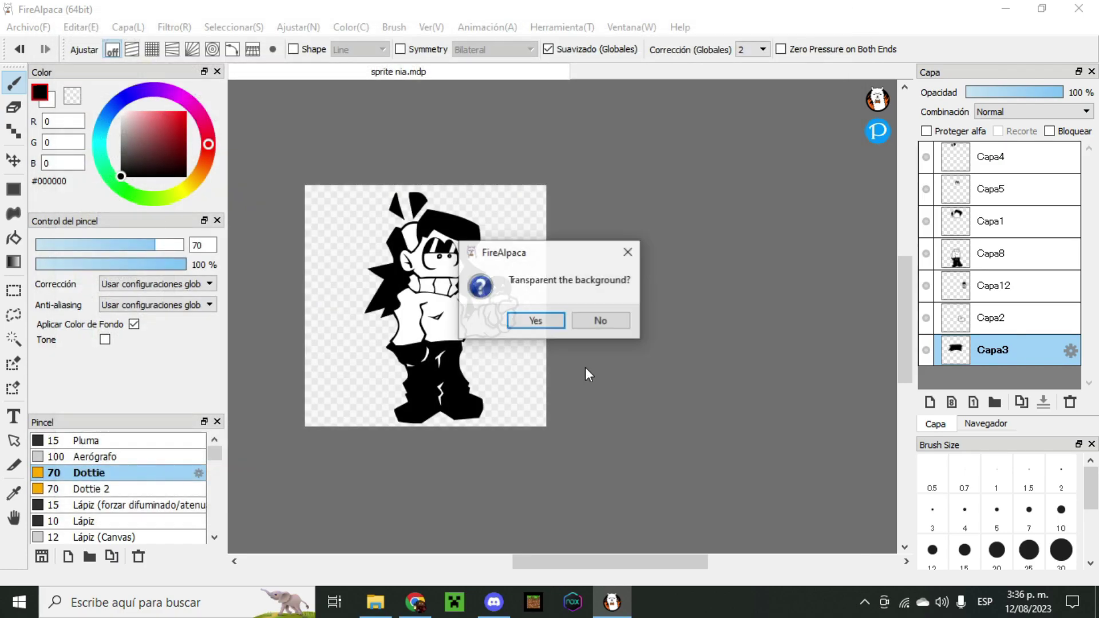
pyautogui.click(536, 321)
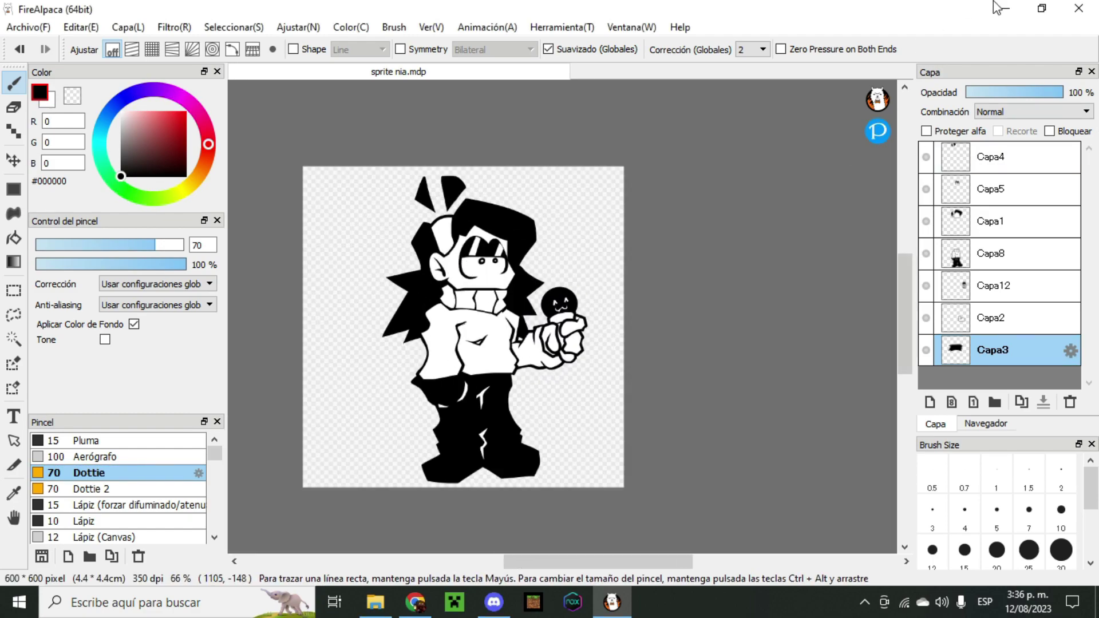
# - Close the drawing program without saving the resized file and switch to File Explorer
pyautogui.click(1078, 8)
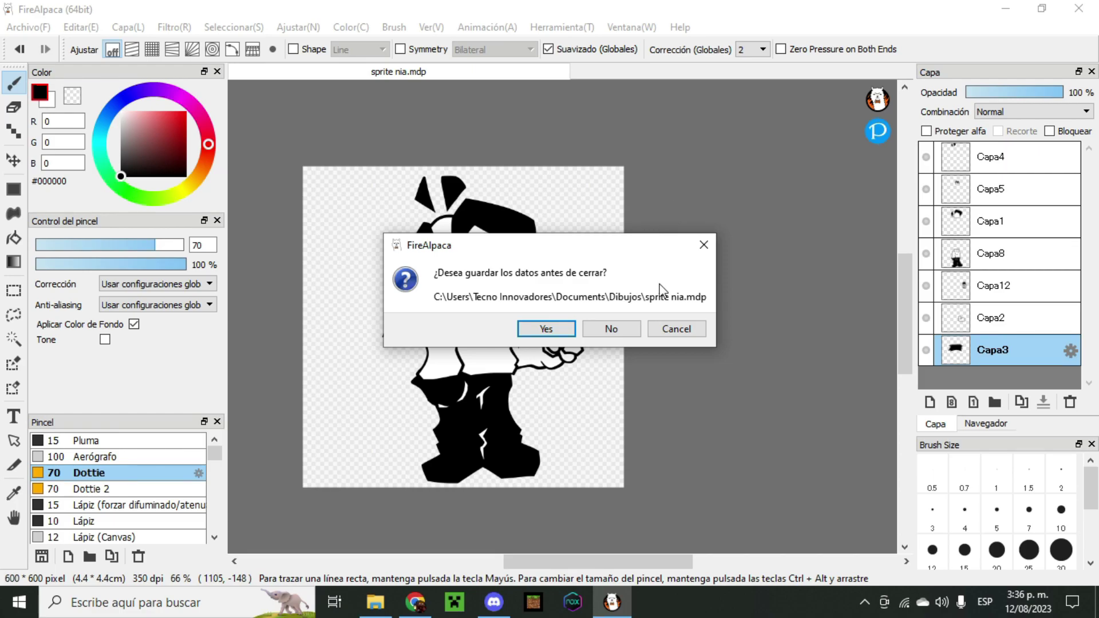
pyautogui.click(614, 328)
pyautogui.click(376, 598)
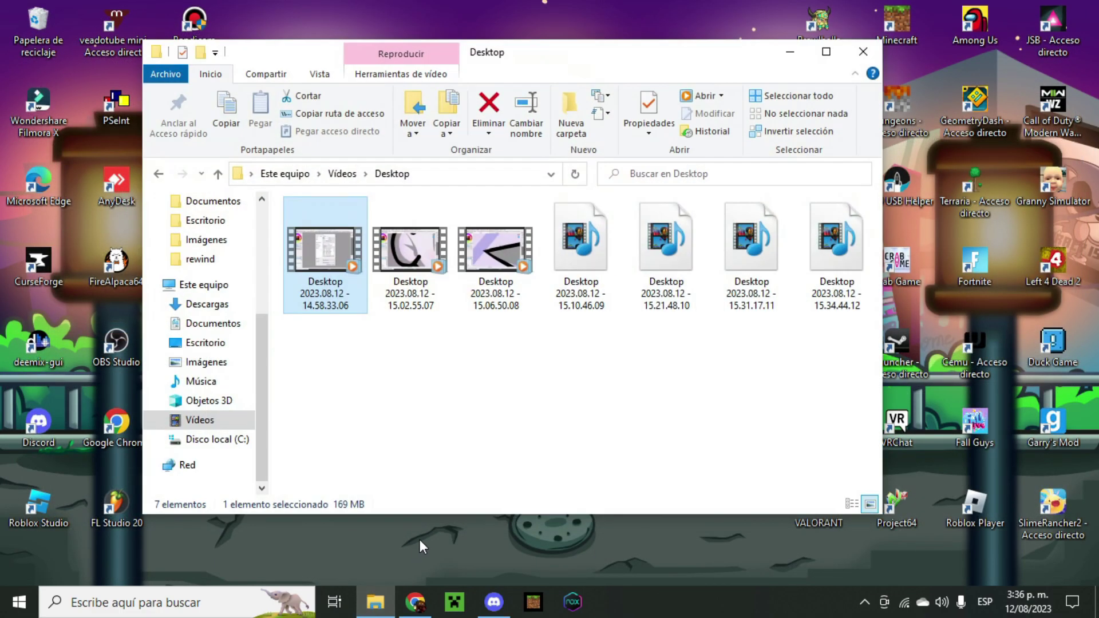
# - Open the mod de fnf folder inside Documentos
pyautogui.scroll(3, 218, 243)
pyautogui.click(215, 222)
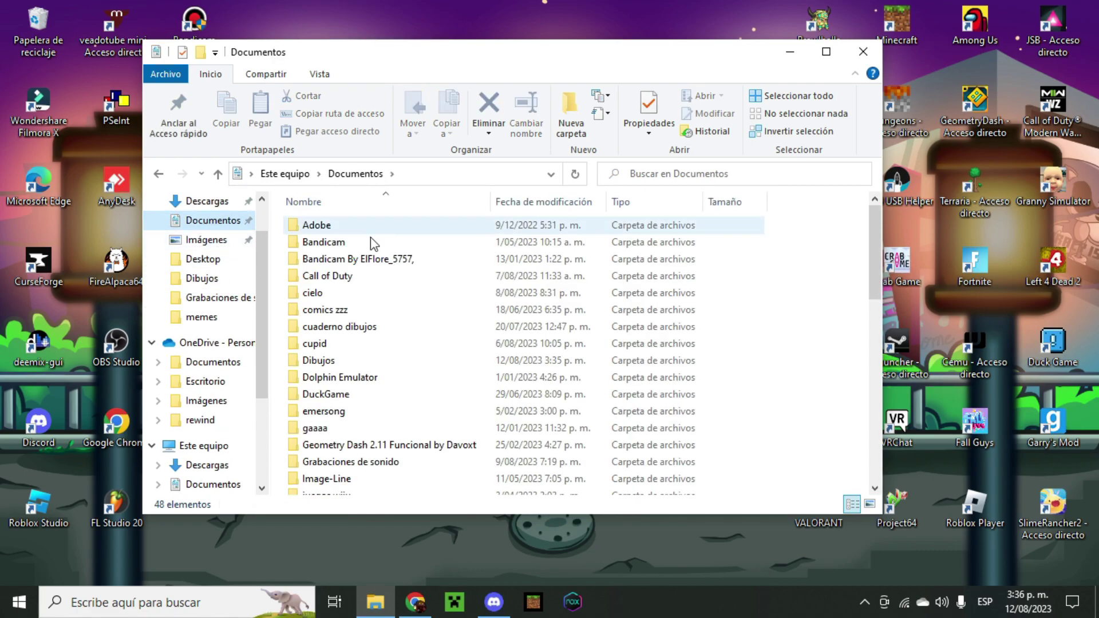
pyautogui.scroll(-4, 343, 366)
pyautogui.scroll(-3, 346, 377)
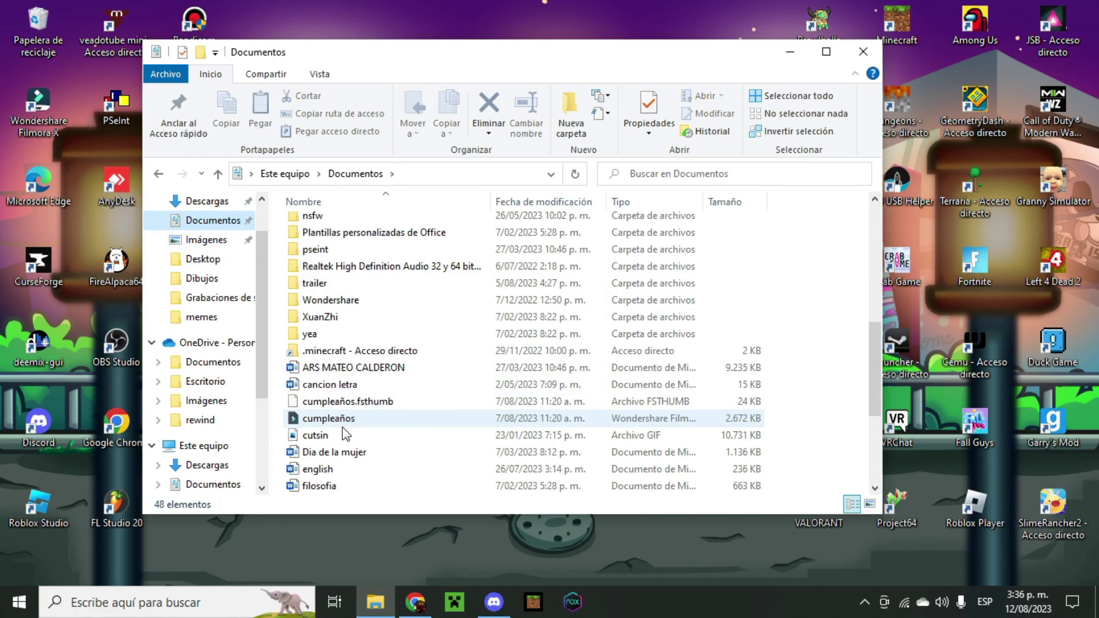
pyautogui.click(334, 321)
pyautogui.scroll(2, 334, 314)
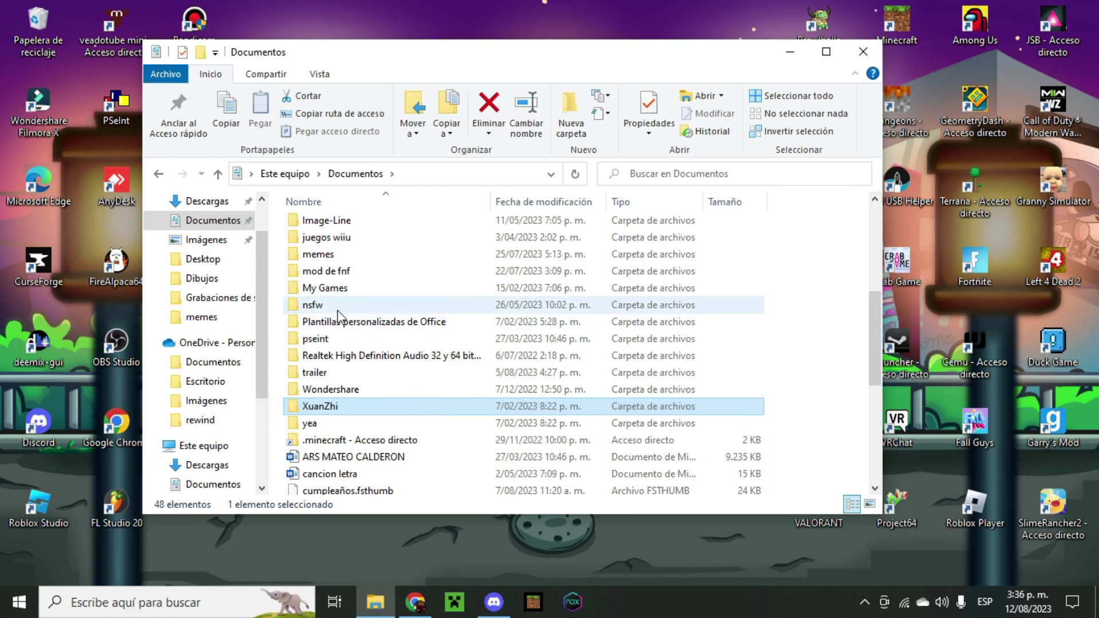
pyautogui.click(345, 272)
pyautogui.doubleClick(328, 275)
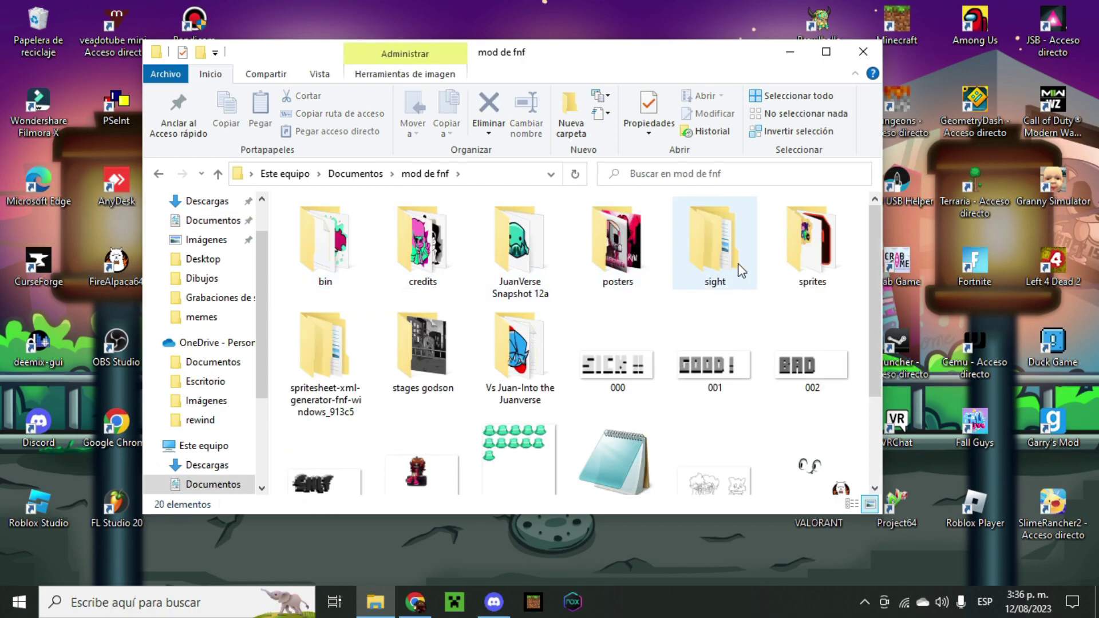
# - Open the niia folder inside sprites and look over the exported layer images
pyautogui.doubleClick(783, 262)
pyautogui.scroll(-10, 380, 273)
pyautogui.scroll(-9, 380, 272)
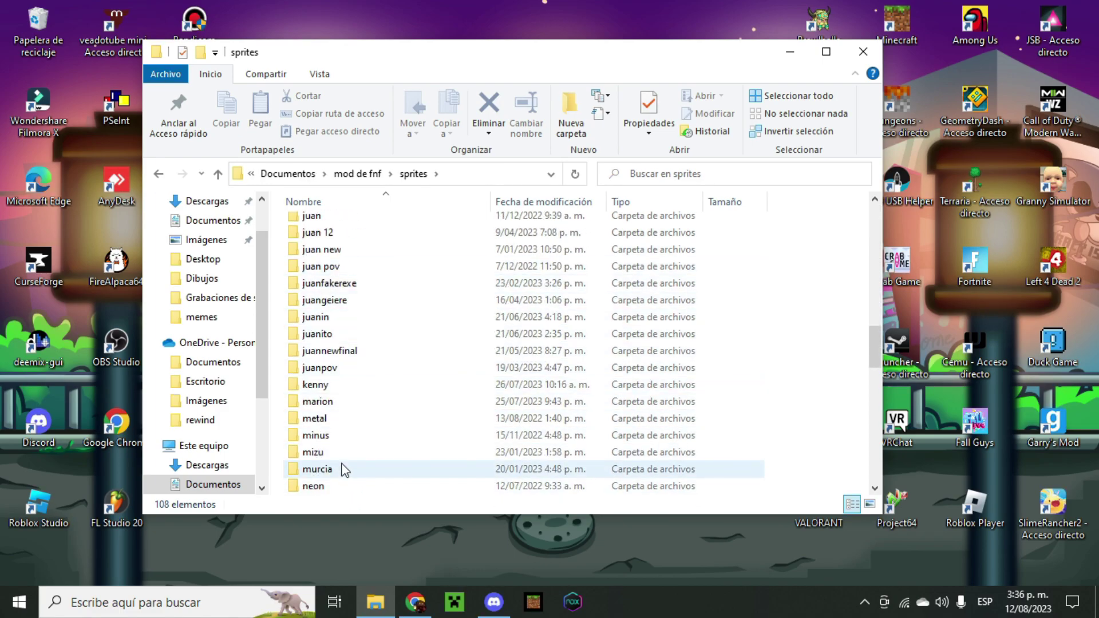
pyautogui.scroll(-1, 344, 458)
pyautogui.doubleClick(323, 452)
pyautogui.moveTo(360, 312); pyautogui.dragTo(838, 298)
pyautogui.click(747, 317)
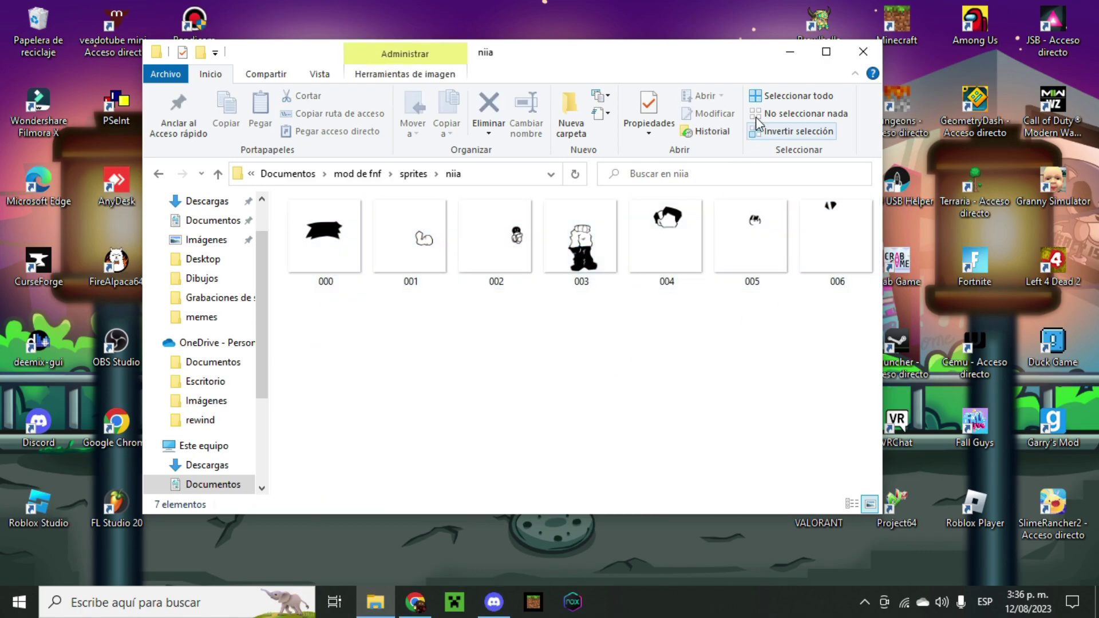
# - Minimize File Explorer and launch Adobe Animate 2019
pyautogui.click(790, 52)
pyautogui.click(19, 601)
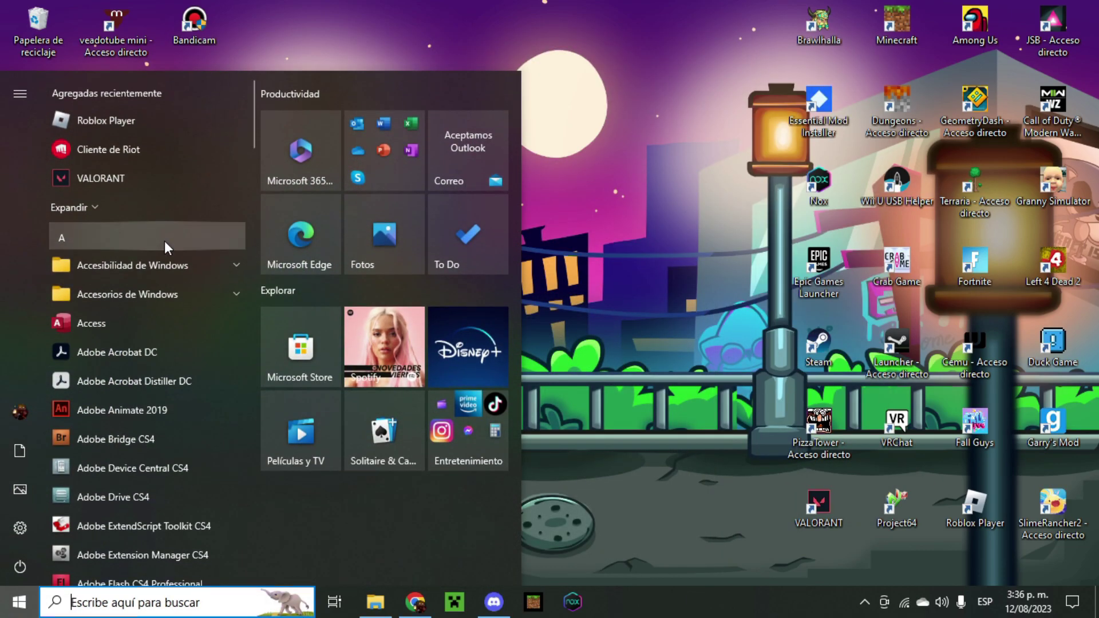
pyautogui.scroll(-3, 164, 241)
pyautogui.click(103, 180)
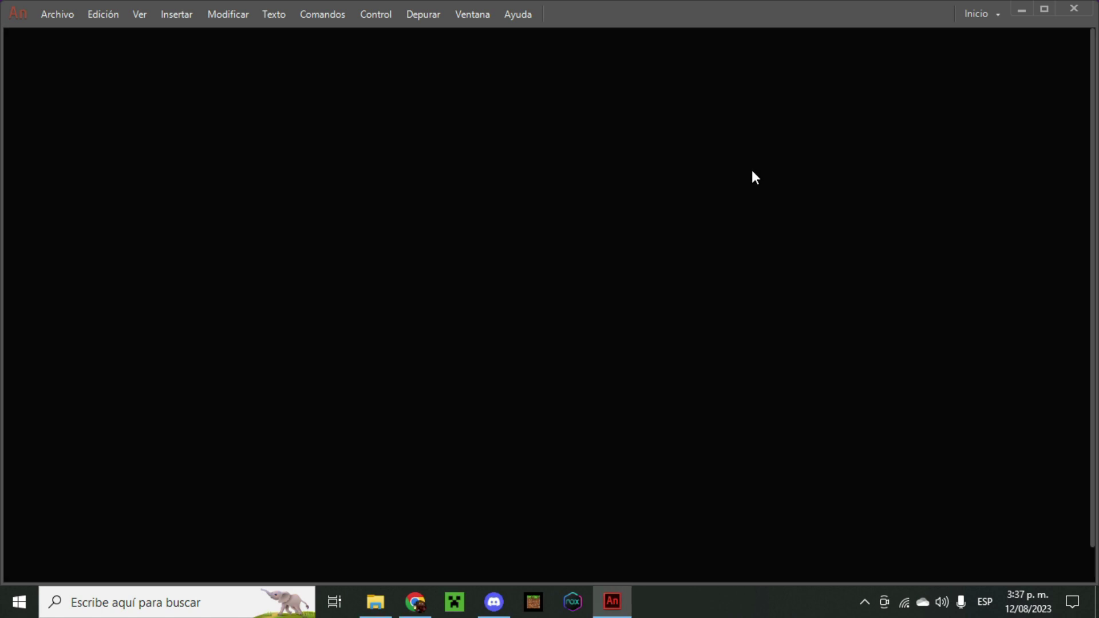
pyautogui.hotkey('alt', 'z')
pyautogui.click(1073, 22)
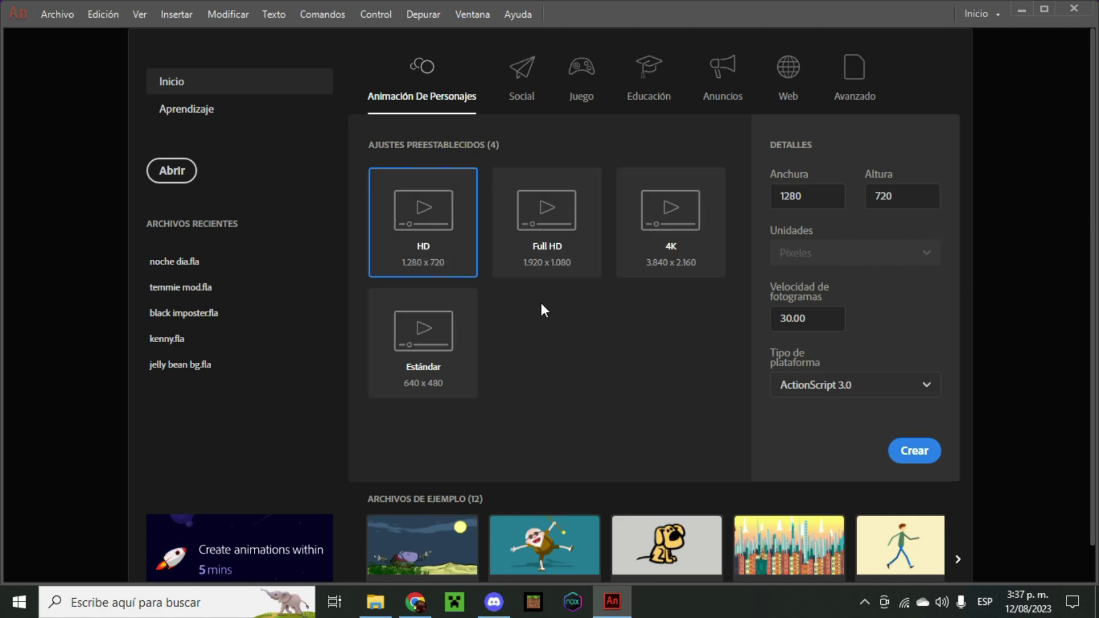
# - Create an HD 1280 × 720 ActionScript 3.0 document at 24 fps and dock the timeline beneath the stage
pyautogui.click(801, 318)
pyautogui.press('BackSpace')
pyautogui.write('24')
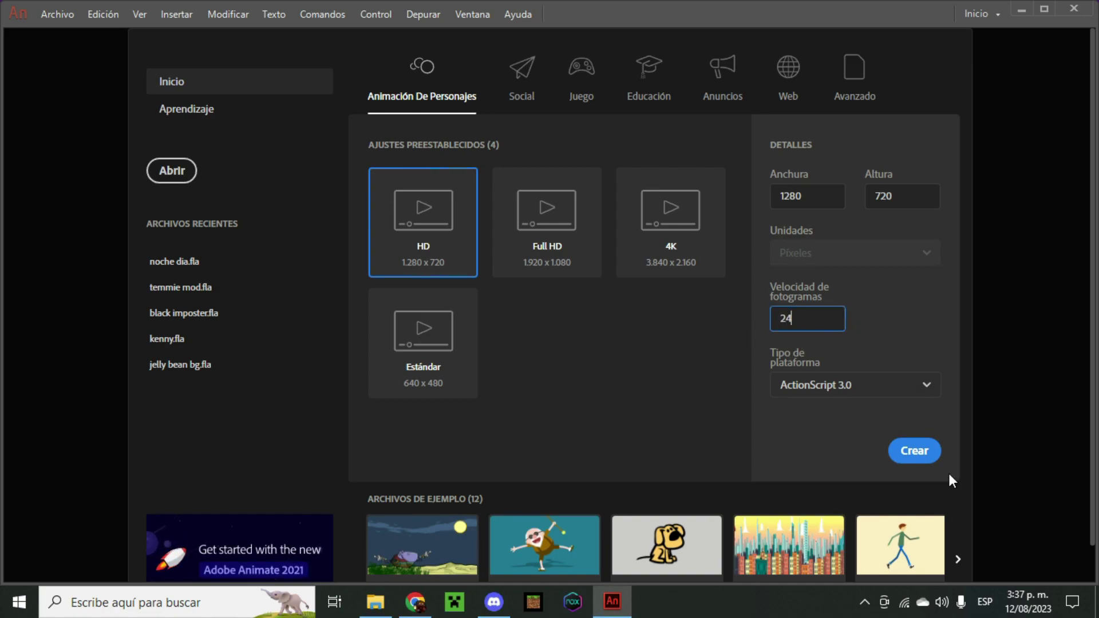
pyautogui.click(919, 458)
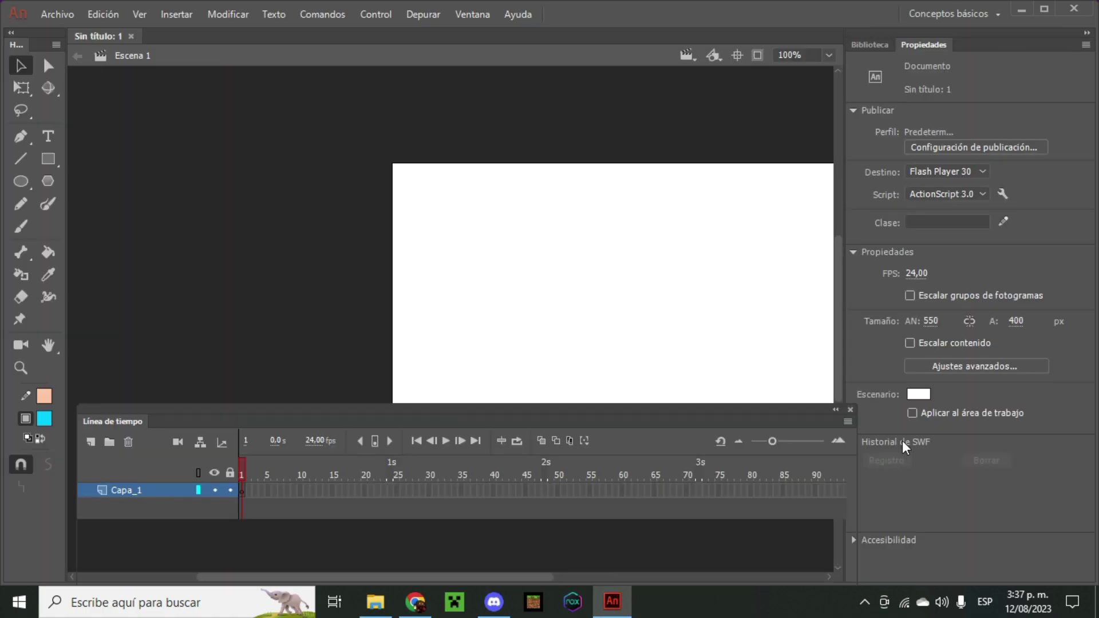
pyautogui.moveTo(449, 423); pyautogui.dragTo(428, 447)
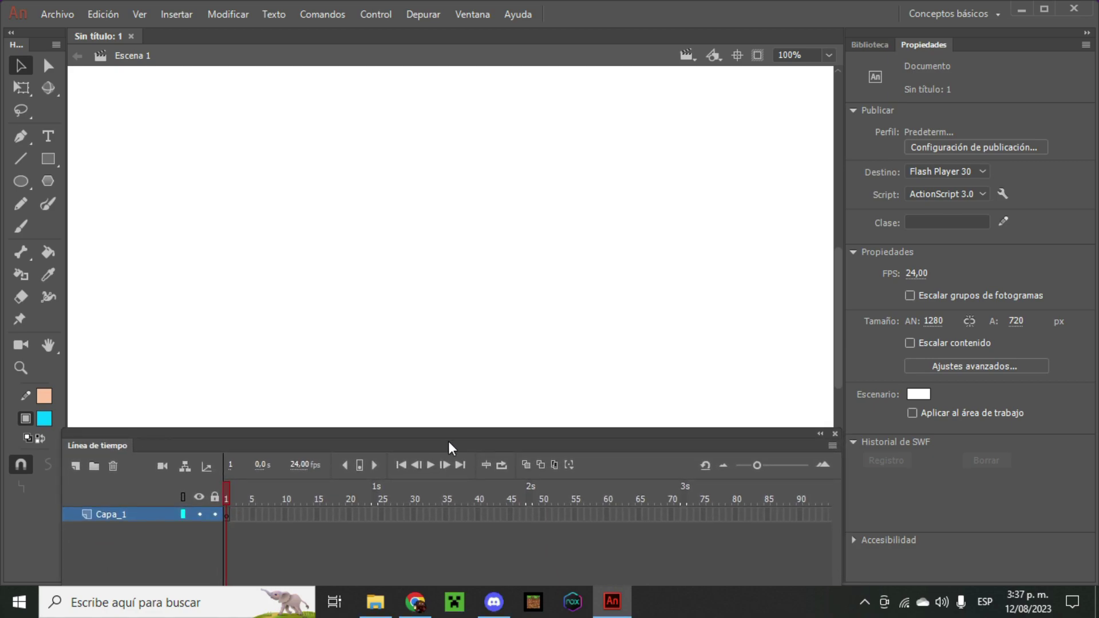
# - Create a new graphic symbol named niia idle
pyautogui.click(191, 20)
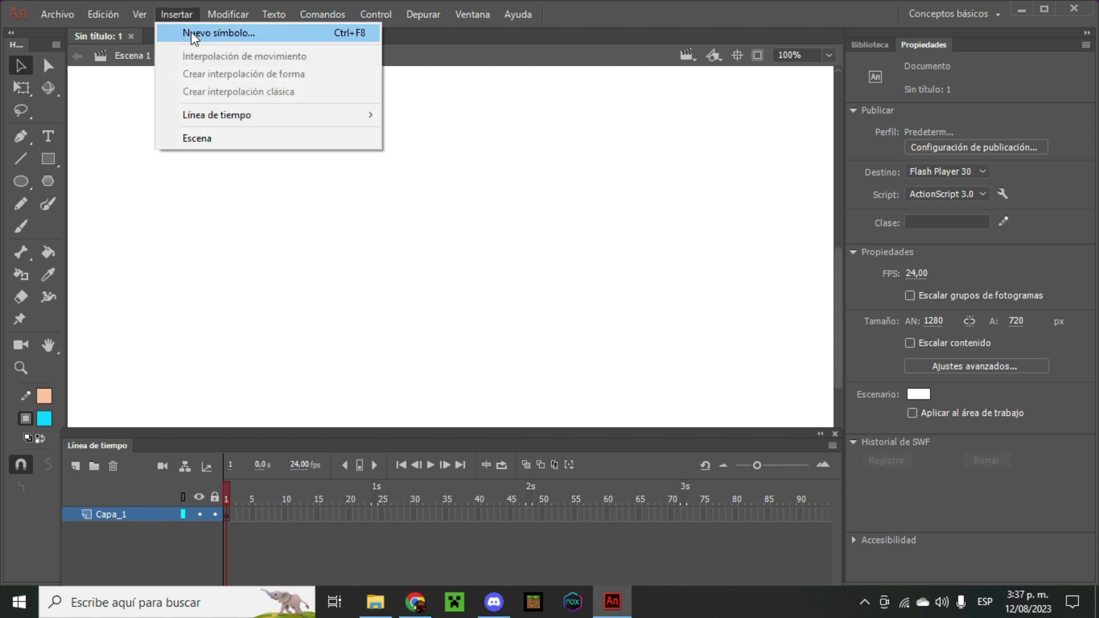
pyautogui.click(189, 33)
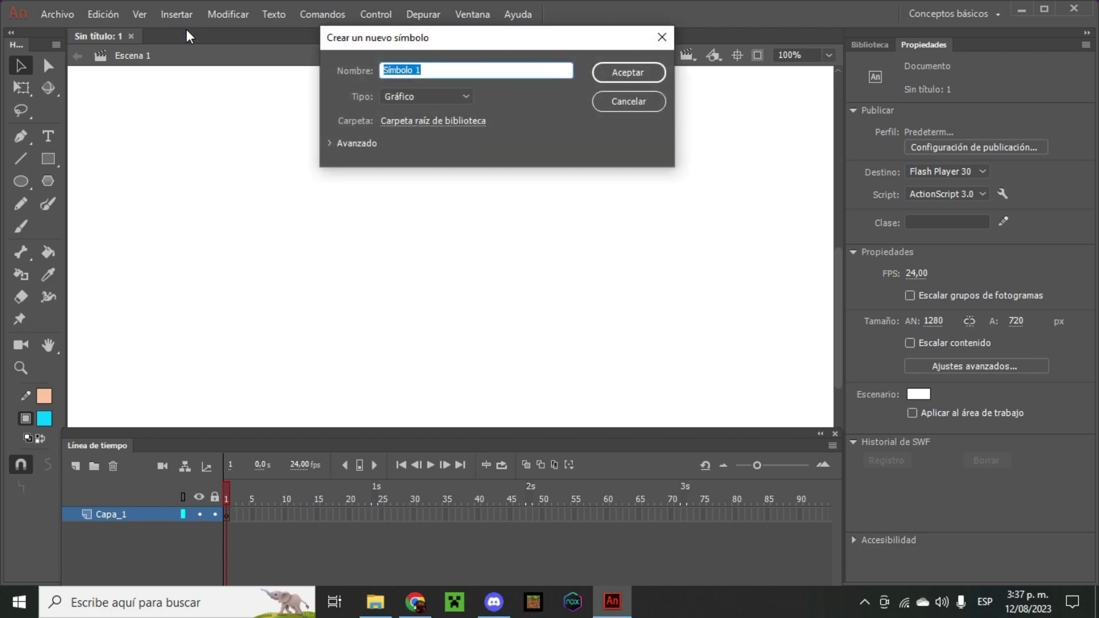
pyautogui.press('BackSpace')
pyautogui.write('niia idle')
pyautogui.click(629, 78)
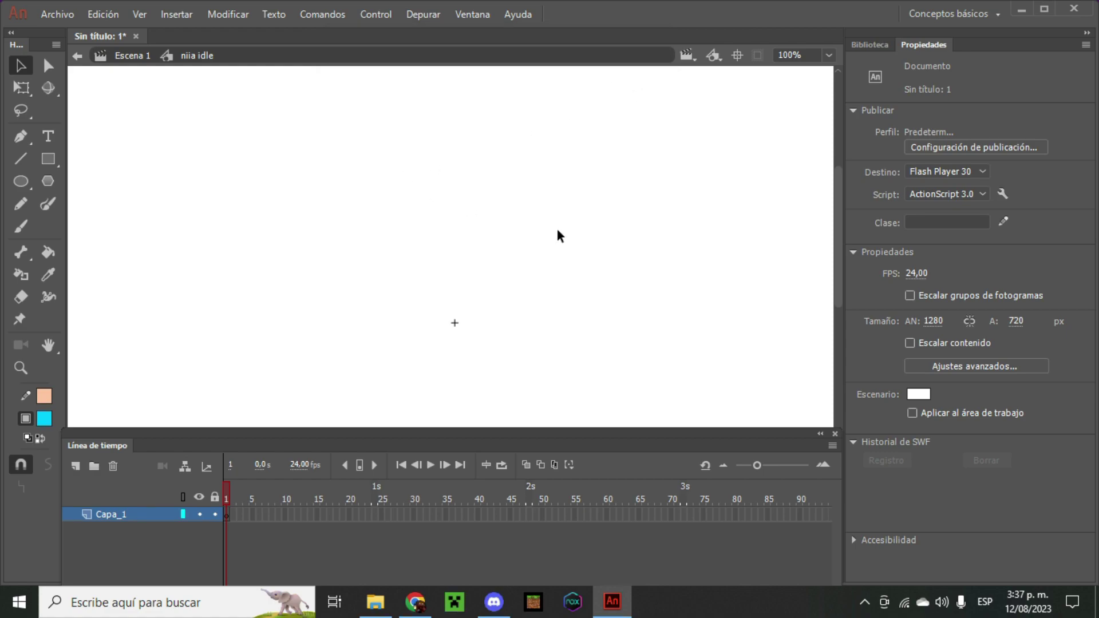
# - Show the document library and place image 006 from the niia folder on the first layer of the symbol
pyautogui.click(870, 44)
pyautogui.click(375, 601)
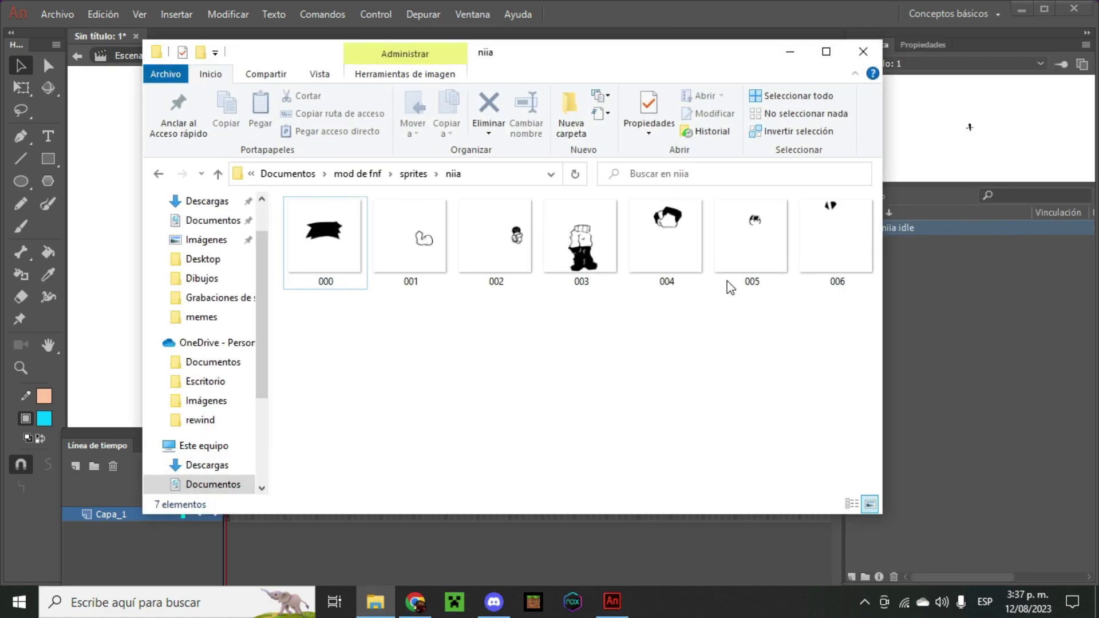
pyautogui.moveTo(801, 255); pyautogui.dragTo(89, 245)
pyautogui.click(380, 312)
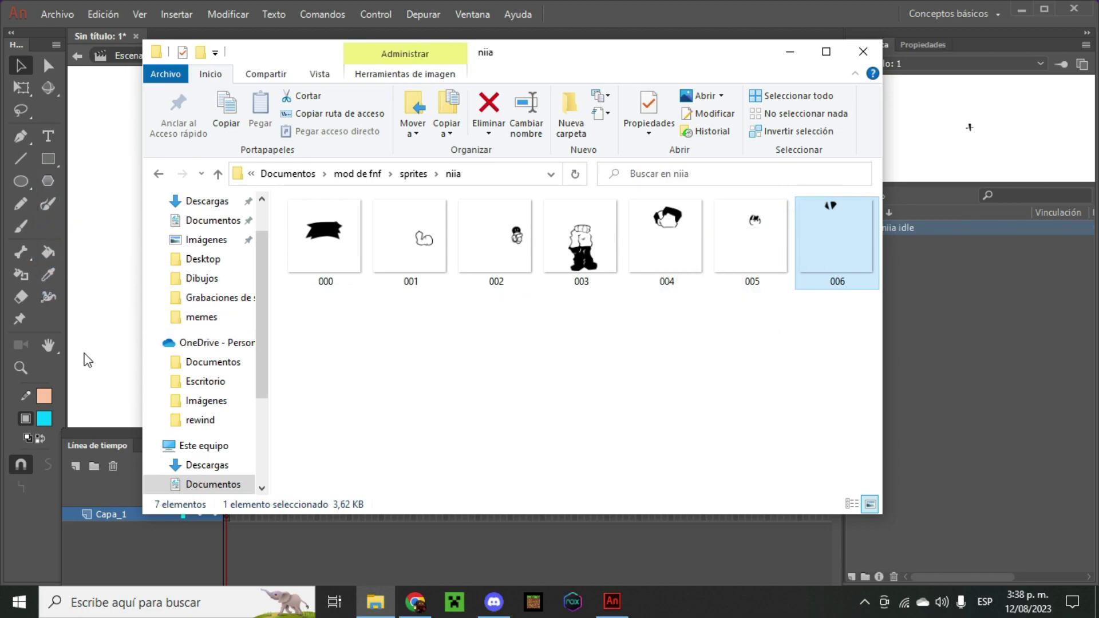
pyautogui.click(85, 422)
# - Add a second layer beneath the first and place image 005 on it
pyautogui.click(75, 465)
pyautogui.moveTo(113, 525); pyautogui.dragTo(111, 541)
pyautogui.click(375, 601)
pyautogui.moveTo(751, 235); pyautogui.dragTo(122, 265)
# - Add a third layer at the bottom of the stack and place image 004 on it
pyautogui.click(75, 466)
pyautogui.moveTo(123, 548); pyautogui.dragTo(123, 550)
pyautogui.click(374, 601)
pyautogui.moveTo(670, 254); pyautogui.dragTo(110, 265)
# - Add a fourth layer under the others and place image 003 on it
pyautogui.click(75, 466)
pyautogui.moveTo(126, 541); pyautogui.dragTo(121, 564)
pyautogui.click(375, 600)
pyautogui.moveTo(581, 240); pyautogui.dragTo(122, 282)
# - Add a fifth layer under the others and place image 002 on it
pyautogui.click(75, 466)
pyautogui.moveTo(115, 563)
pyautogui.mouseDown()
pyautogui.moveTo(116, 592)
pyautogui.moveTo(114, 578)
pyautogui.mouseUp()
pyautogui.click(375, 600)
pyautogui.click(496, 240)
pyautogui.moveTo(496, 241); pyautogui.dragTo(143, 436)
# - Add a sixth layer at the bottom, place image 001 on it, and enlarge the timeline to show all layers
pyautogui.click(75, 466)
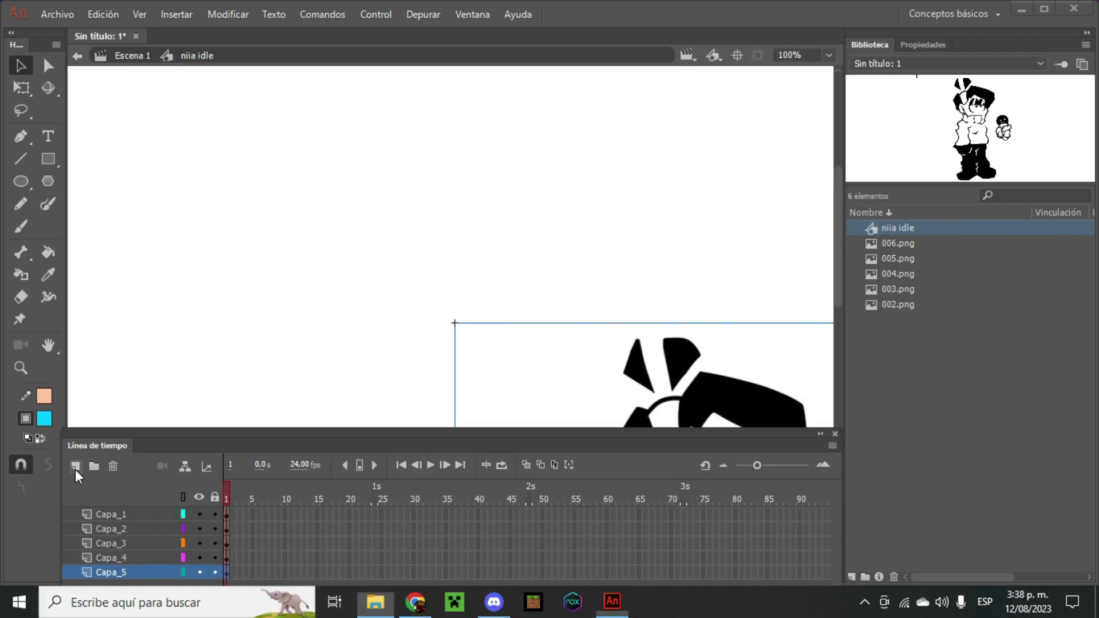
pyautogui.moveTo(120, 580); pyautogui.dragTo(122, 606)
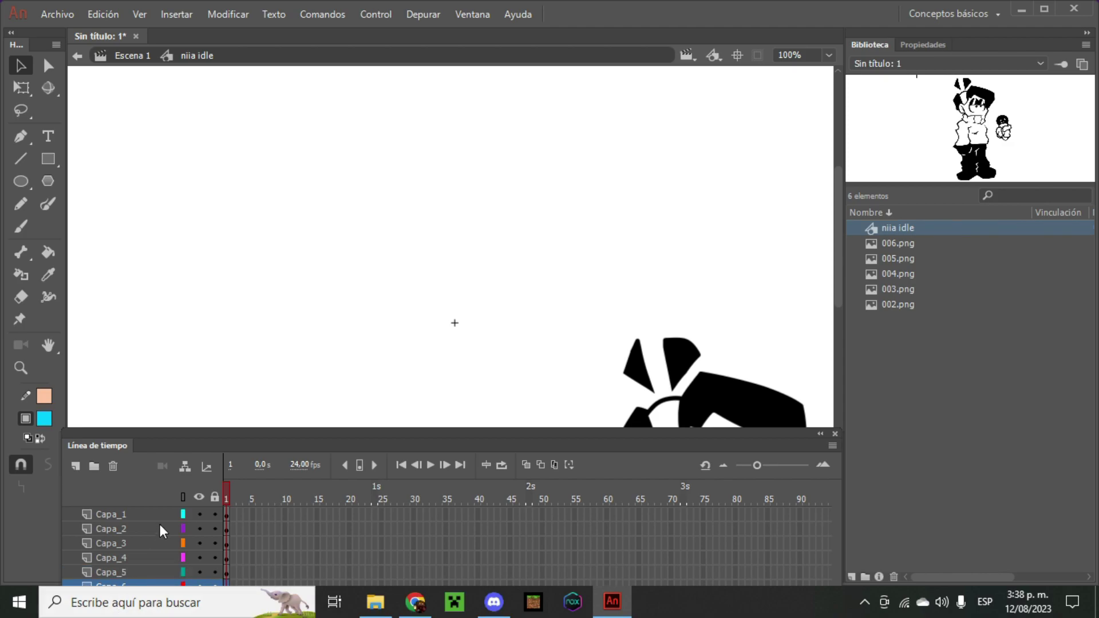
pyautogui.click(375, 601)
pyautogui.moveTo(410, 237); pyautogui.dragTo(122, 314)
pyautogui.click(129, 436)
pyautogui.moveTo(134, 437); pyautogui.dragTo(136, 402)
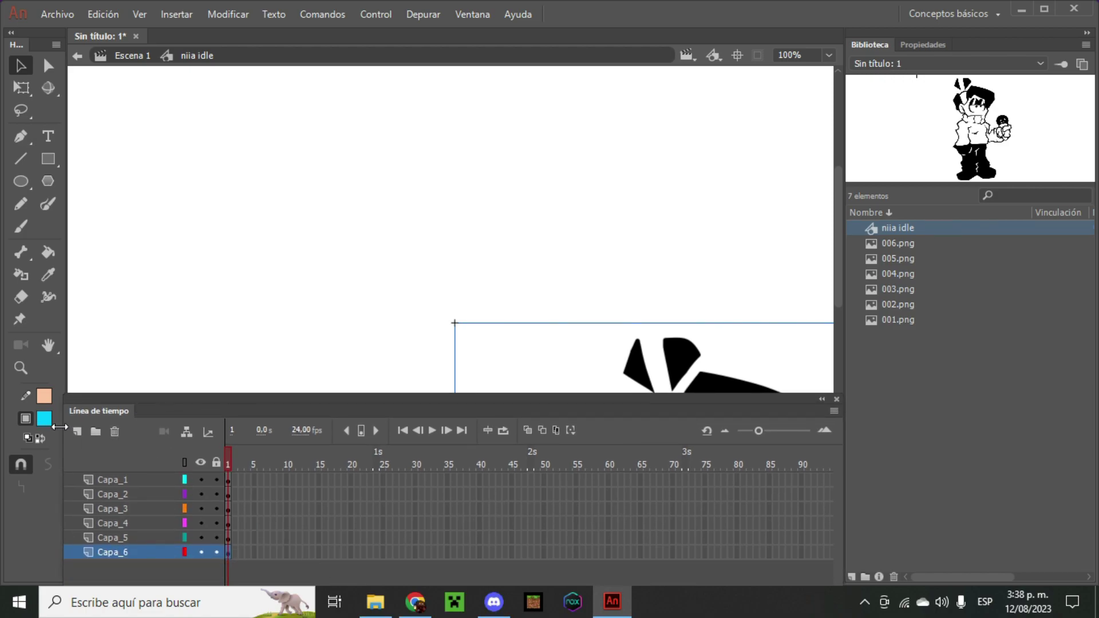
# - Add a seventh layer at the bottom, place image 000 on it, and minimize File Explorer
pyautogui.click(76, 433)
pyautogui.moveTo(159, 556); pyautogui.dragTo(159, 576)
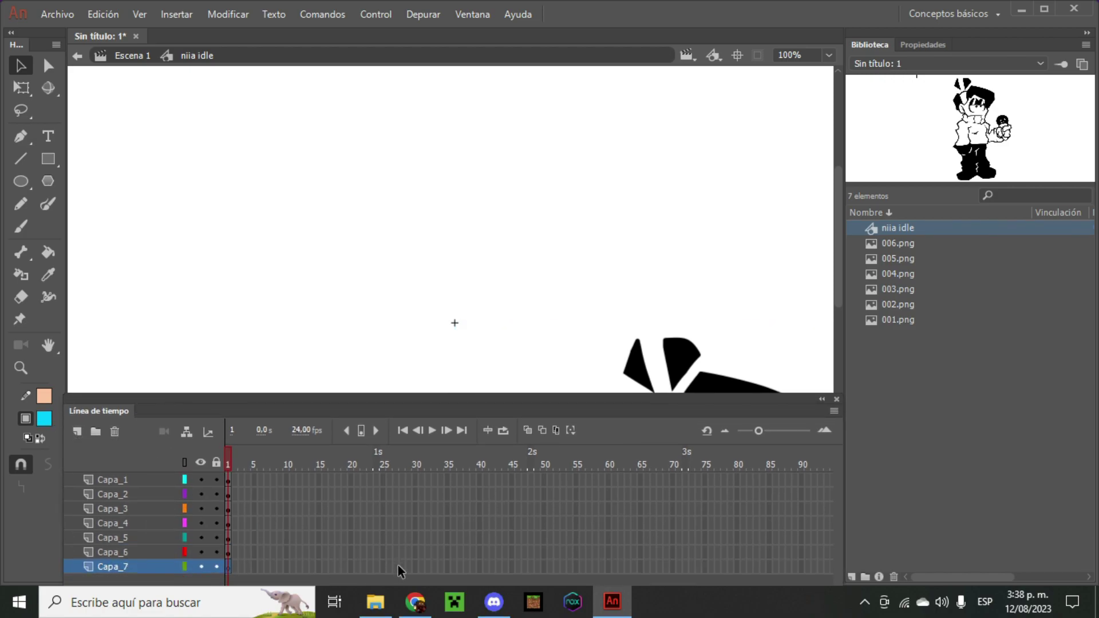
pyautogui.click(375, 601)
pyautogui.moveTo(354, 269); pyautogui.dragTo(131, 320)
pyautogui.click(790, 52)
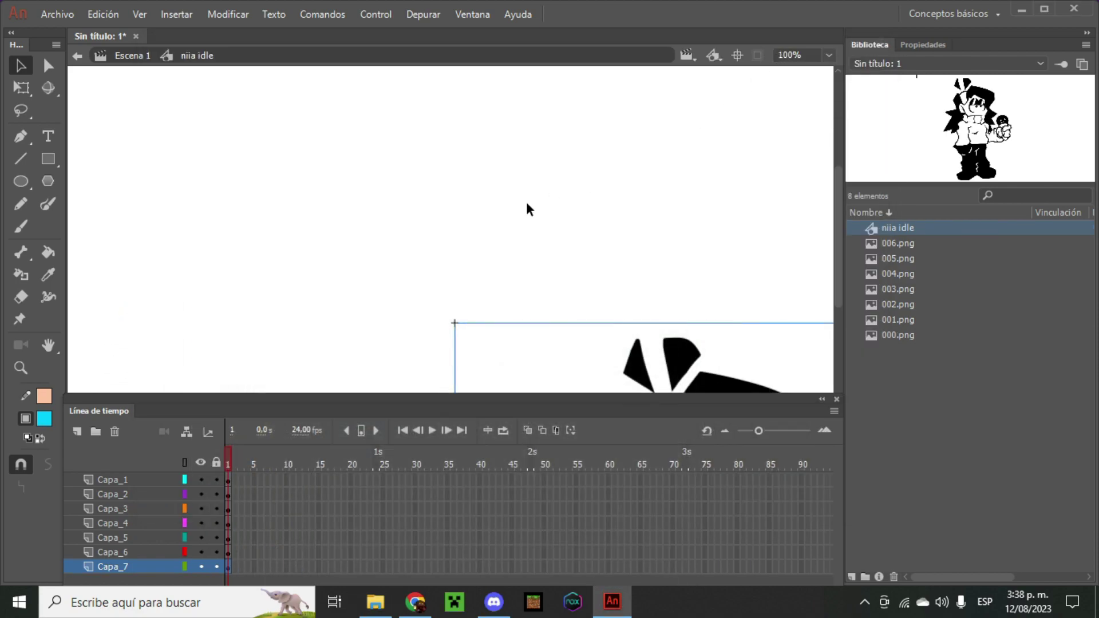
# - Examine the assembled character on the stage and go through its layers from Capa_1 to Capa_7
pyautogui.scroll(-10, 527, 207)
pyautogui.scroll(7, 409, 244)
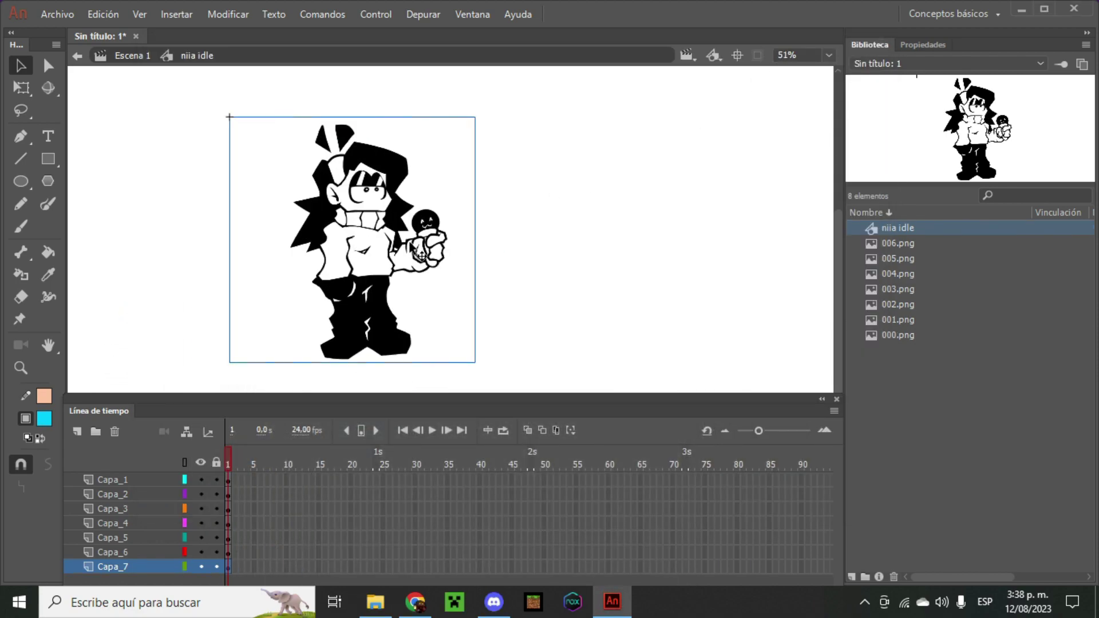
pyautogui.scroll(1, 242, 208)
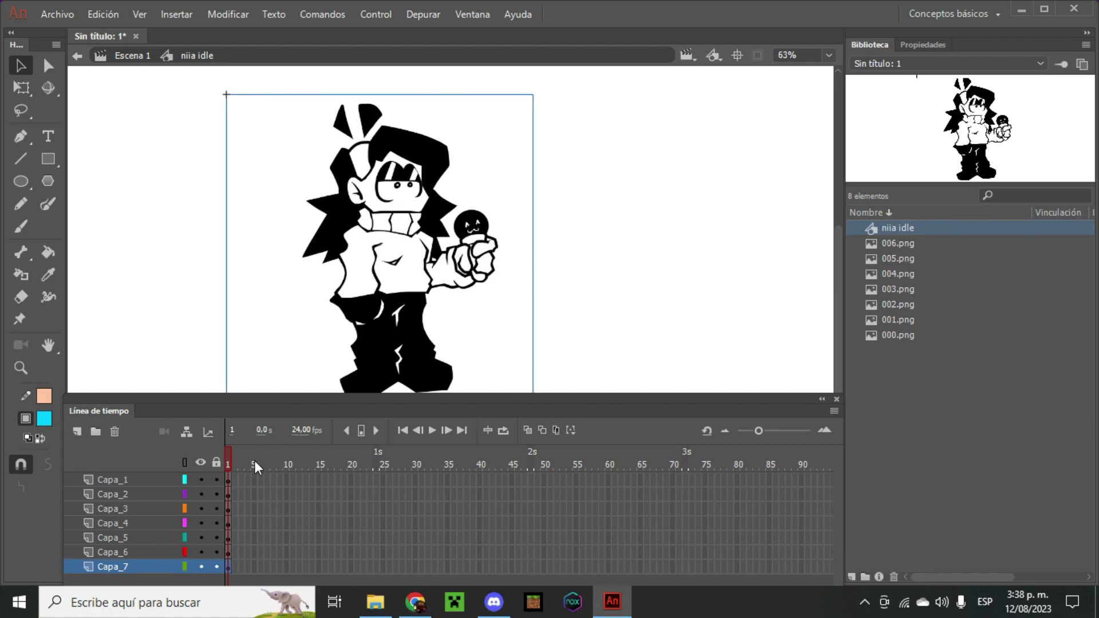
pyautogui.click(158, 481)
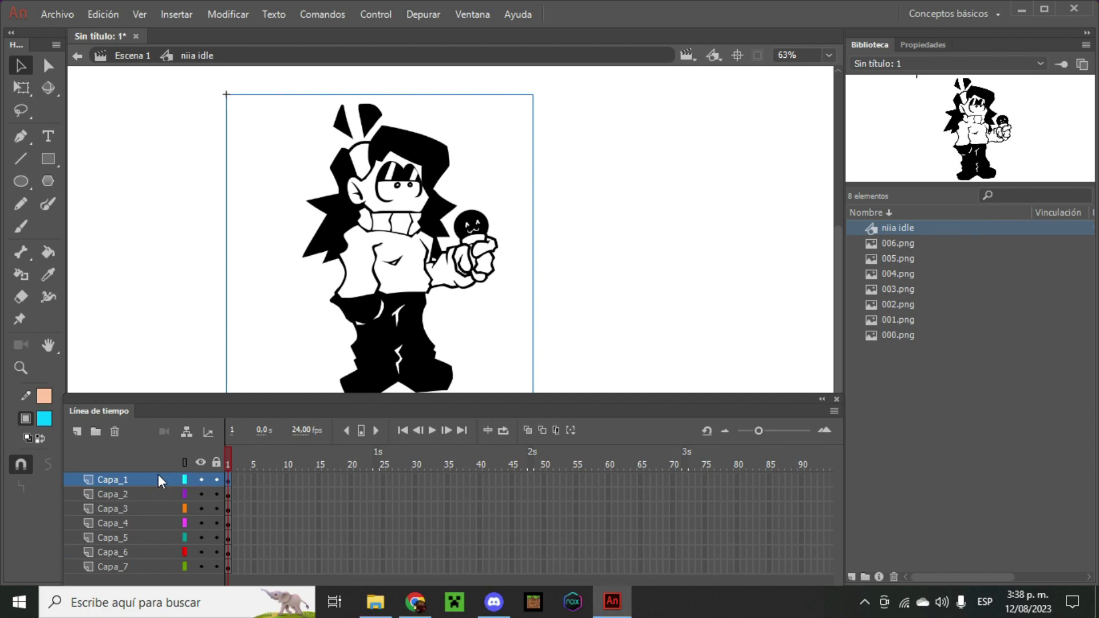
pyautogui.click(157, 496)
pyautogui.click(138, 508)
pyautogui.click(132, 537)
pyautogui.click(132, 567)
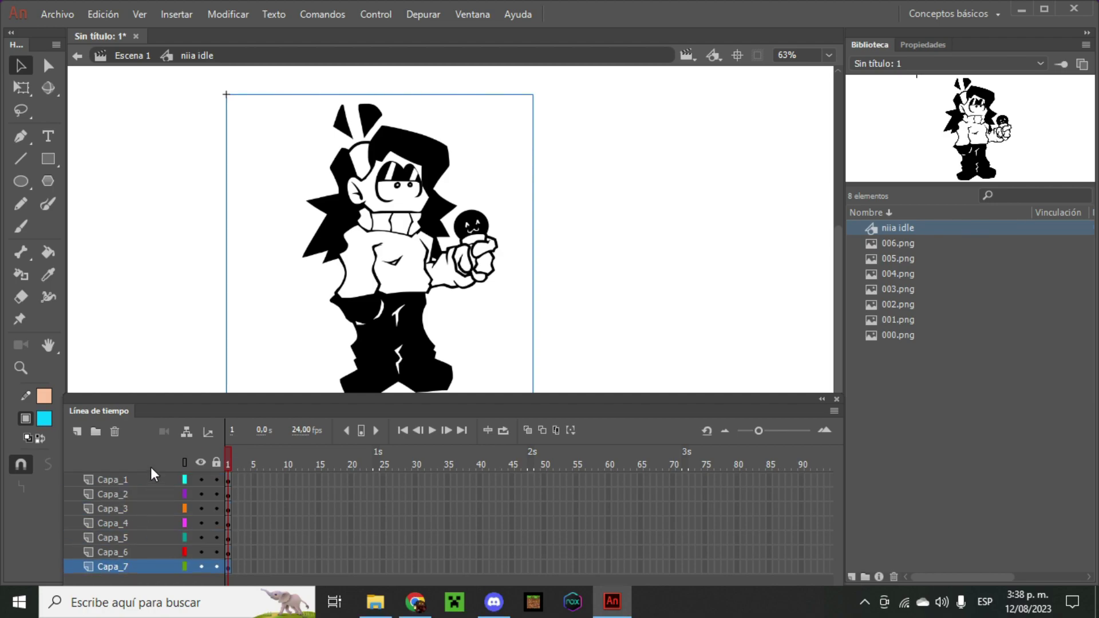
# - Convert the hair tuft on Capa_1 into a graphic symbol named mechon
pyautogui.click(148, 480)
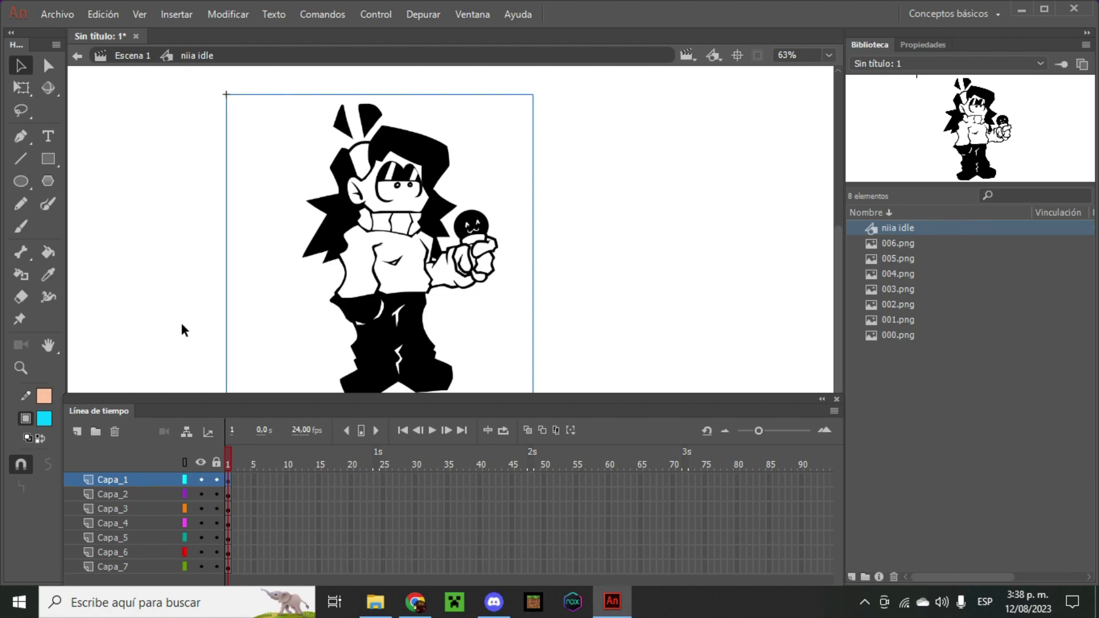
pyautogui.press('F8')
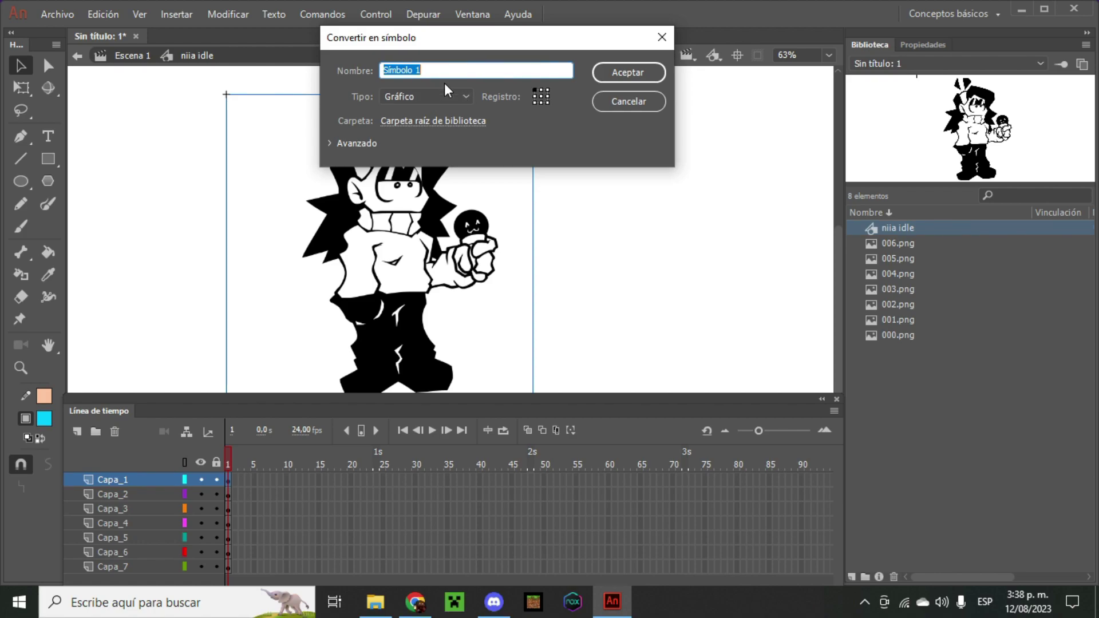
pyautogui.press('BackSpace')
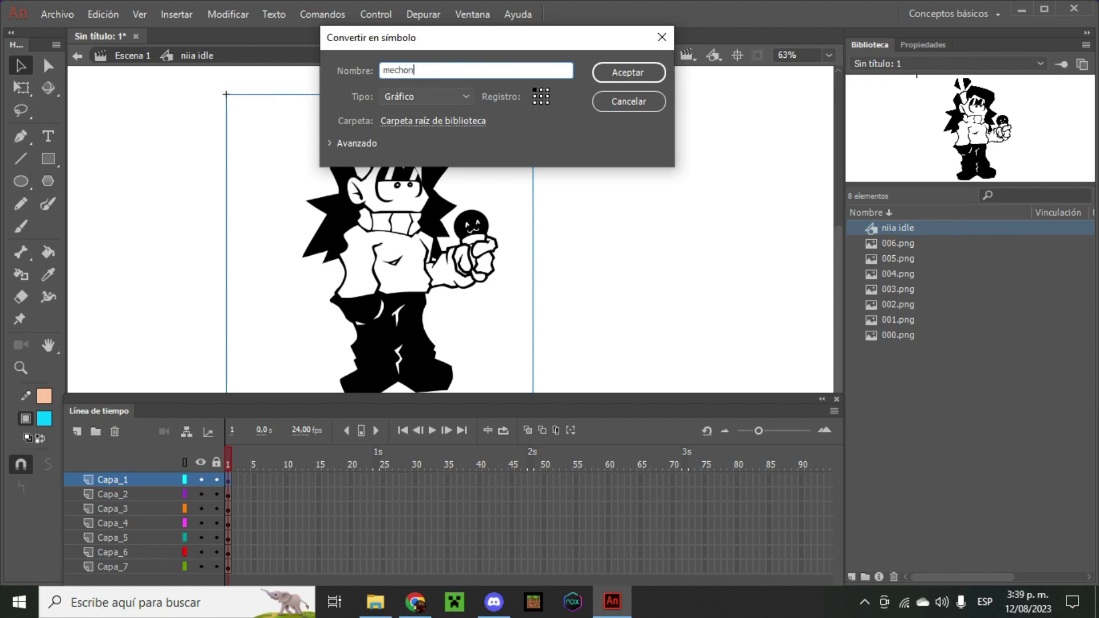
pyautogui.press('Return')
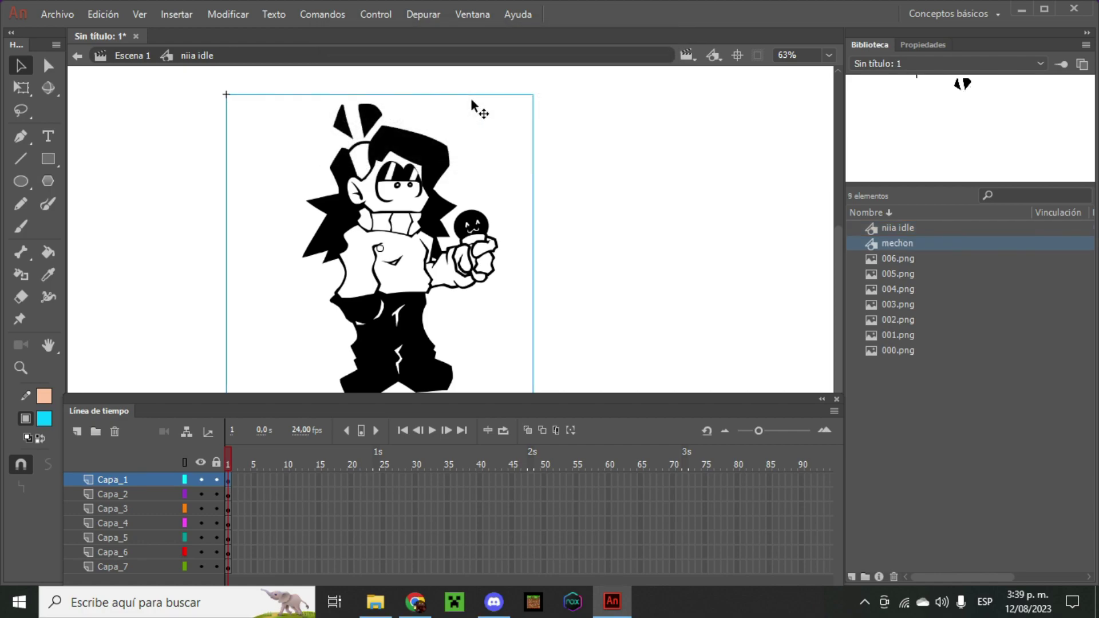
# - Convert the eyes on Capa_2 into a graphic symbol named ojos
pyautogui.click(142, 494)
pyautogui.press('F8')
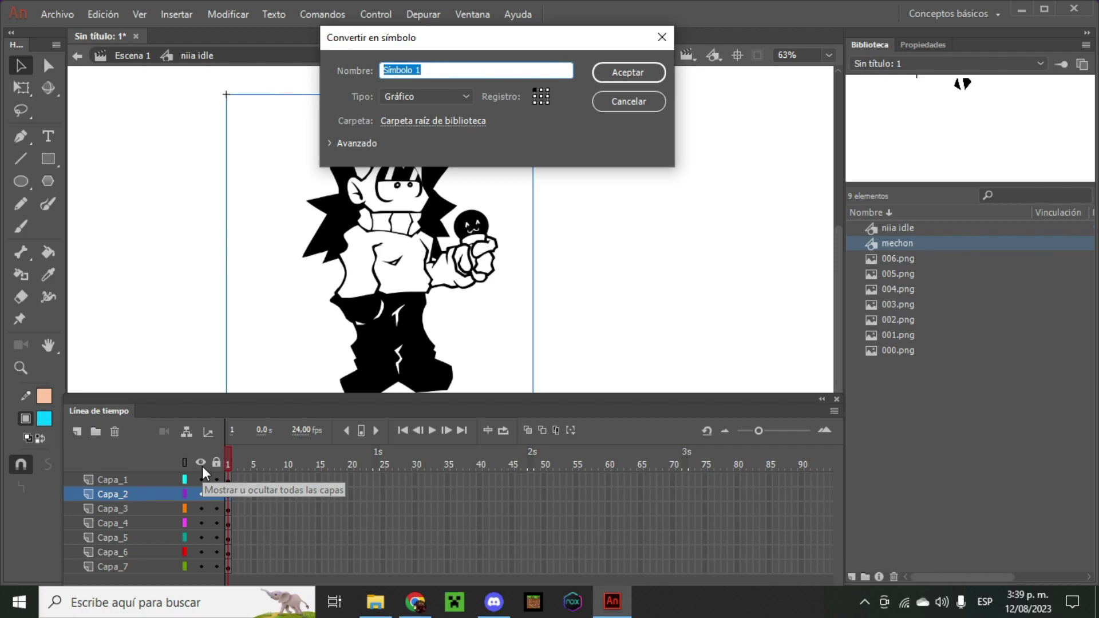
pyautogui.write('ojos')
pyautogui.press('Return')
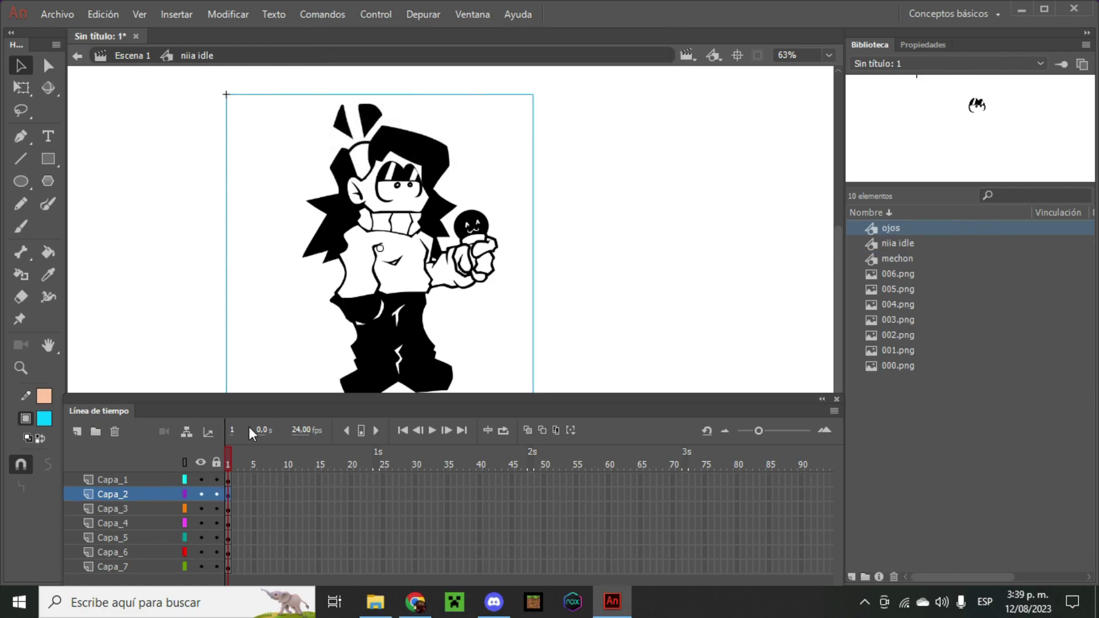
# - Convert the head on Capa_3 into a graphic symbol named dwdhwdas
pyautogui.click(166, 508)
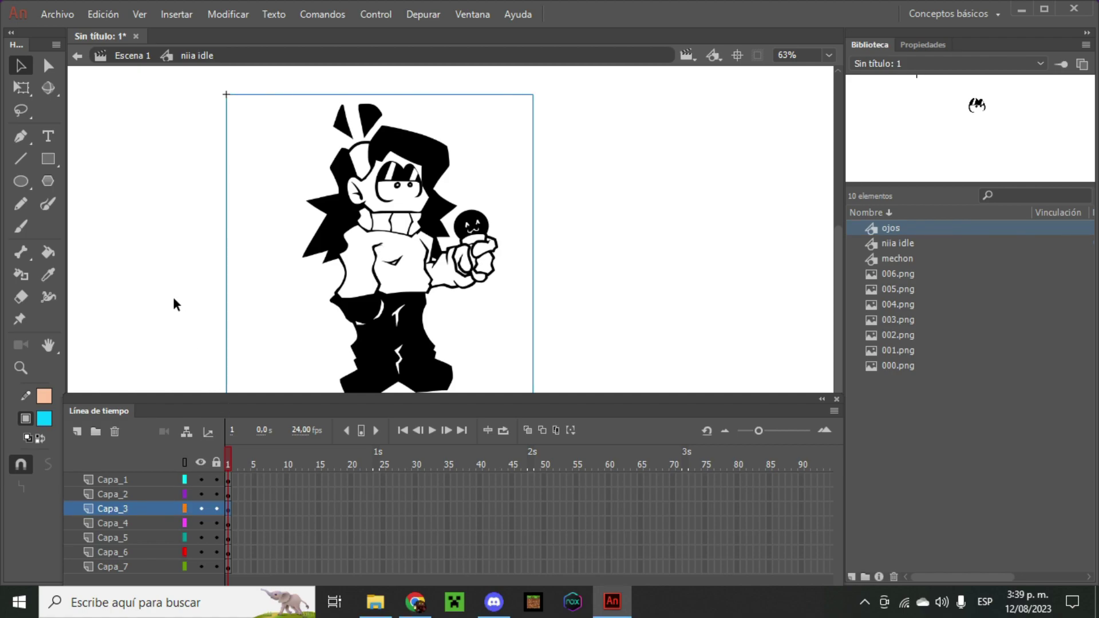
pyautogui.press('F8')
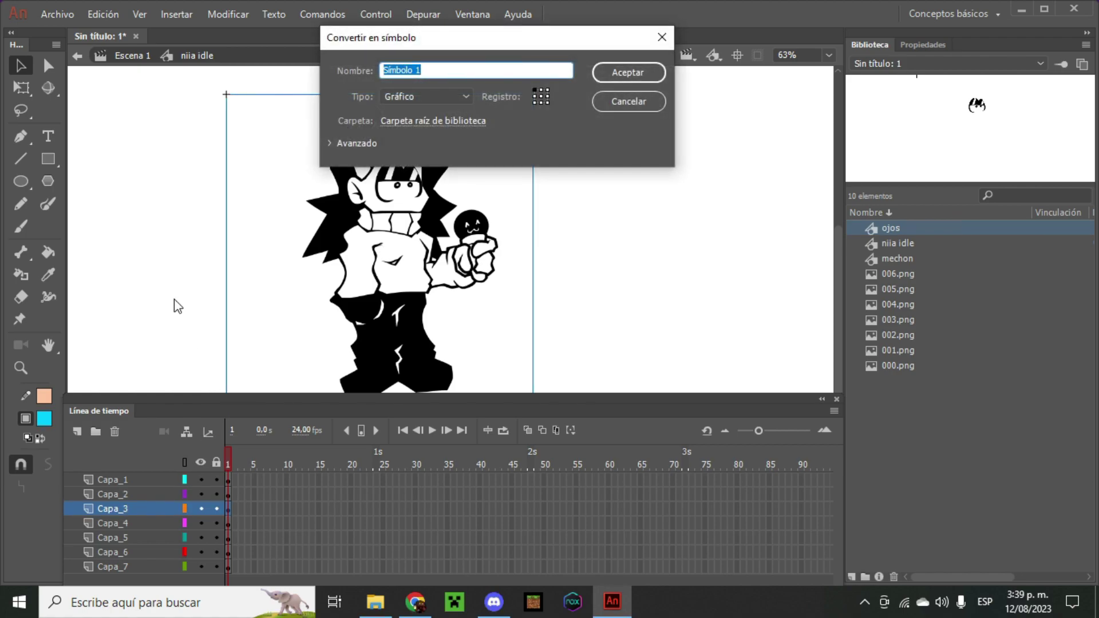
pyautogui.write('dwdhwdas')
pyautogui.press('Return')
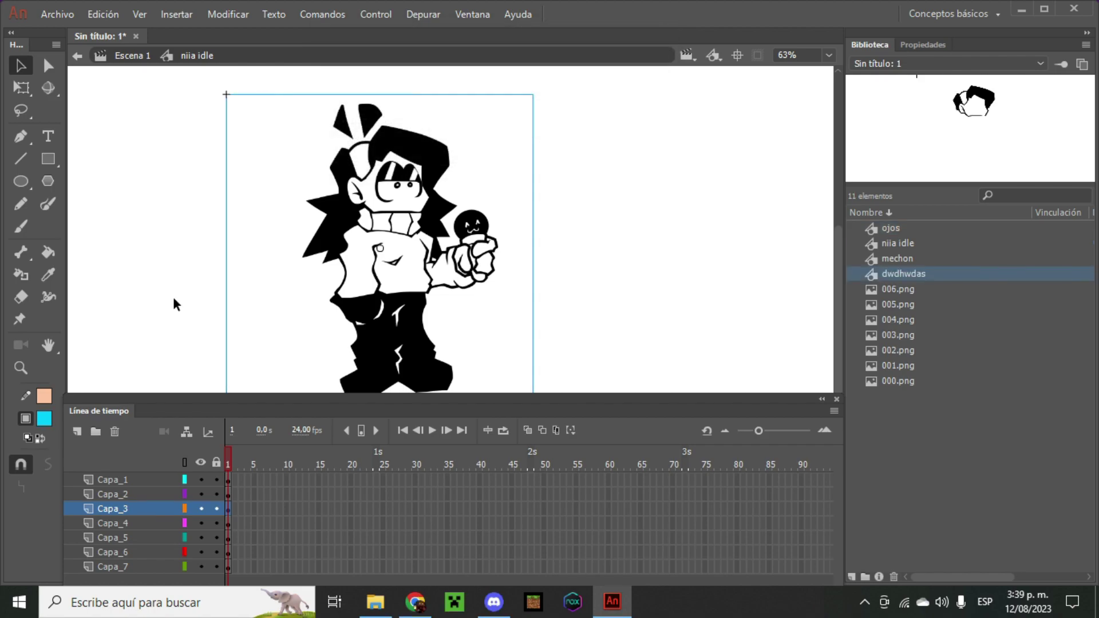
# - Convert the body on Capa_4 into a graphic symbol named bnwhdwdas
pyautogui.click(137, 530)
pyautogui.press('F8')
pyautogui.write('bnwhdwdas')
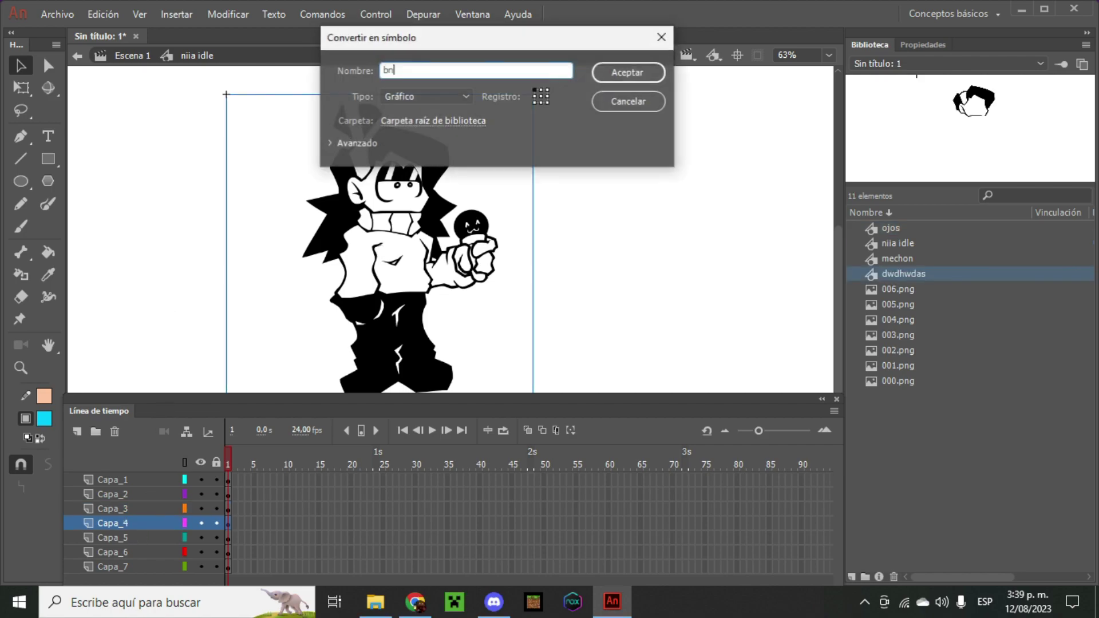
pyautogui.press('Return')
# - Convert the hand with the microphone on Capa_5 into a graphic symbol named hwhdhwdsa
pyautogui.click(125, 538)
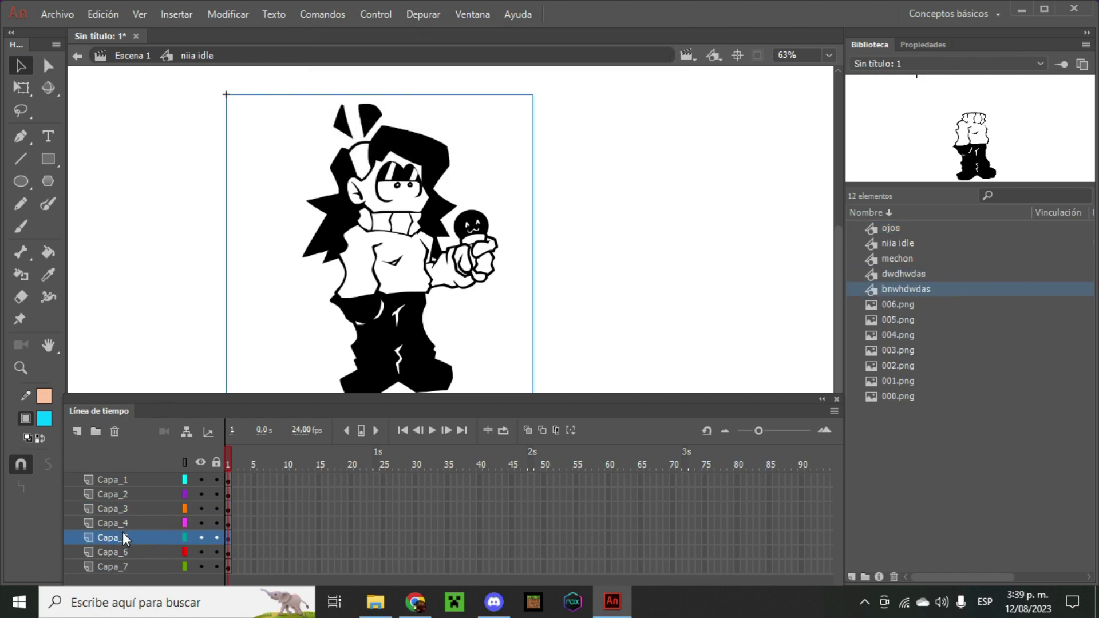
pyautogui.press('F8')
pyautogui.write('hwhdhwdsa')
pyautogui.press('Return')
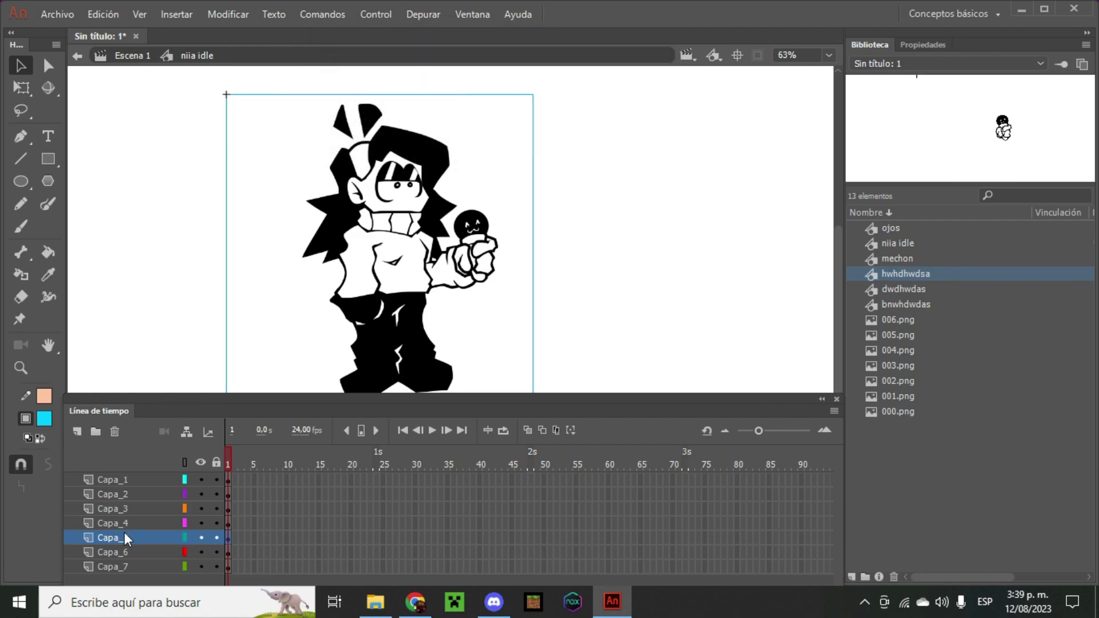
# - Convert the outstretched arm on Capa_6 into a graphic symbol named hhwdhwdwdas
pyautogui.click(137, 552)
pyautogui.press('F8')
pyautogui.write('hhwdhwdwdas')
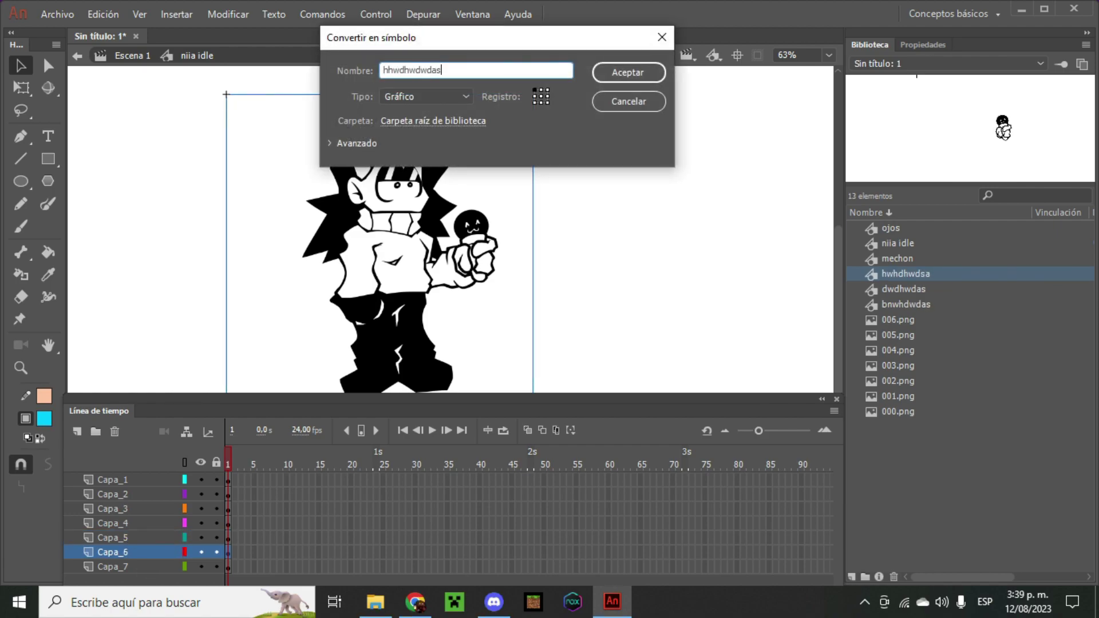
pyautogui.press('Return')
# - Convert the back hair on Capa_7 into a graphic symbol named hwshwhswdas
pyautogui.click(111, 566)
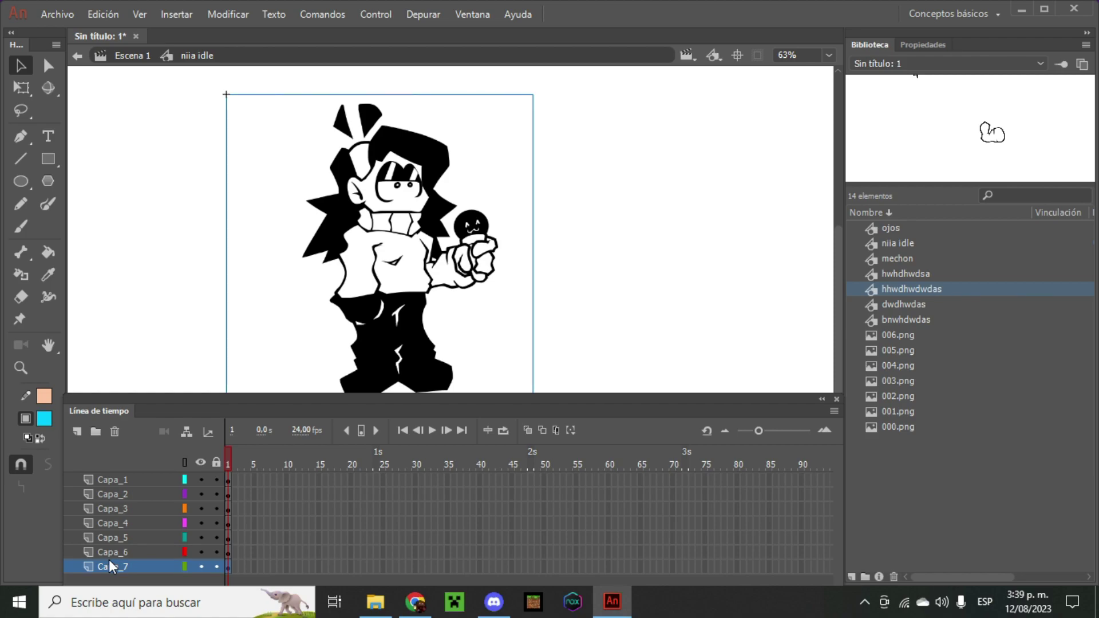
pyautogui.press('F8')
pyautogui.write('hwshwhswdas')
pyautogui.press('Return')
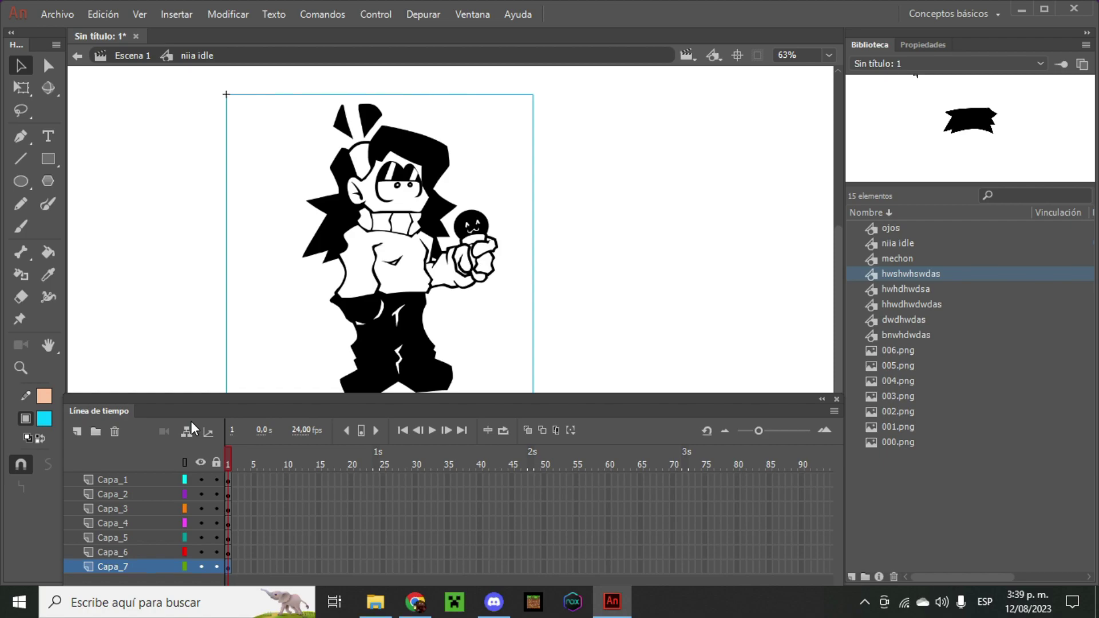
# - Extend all layers from Capa_1 through Capa_7 to frame 15
pyautogui.click(138, 479)
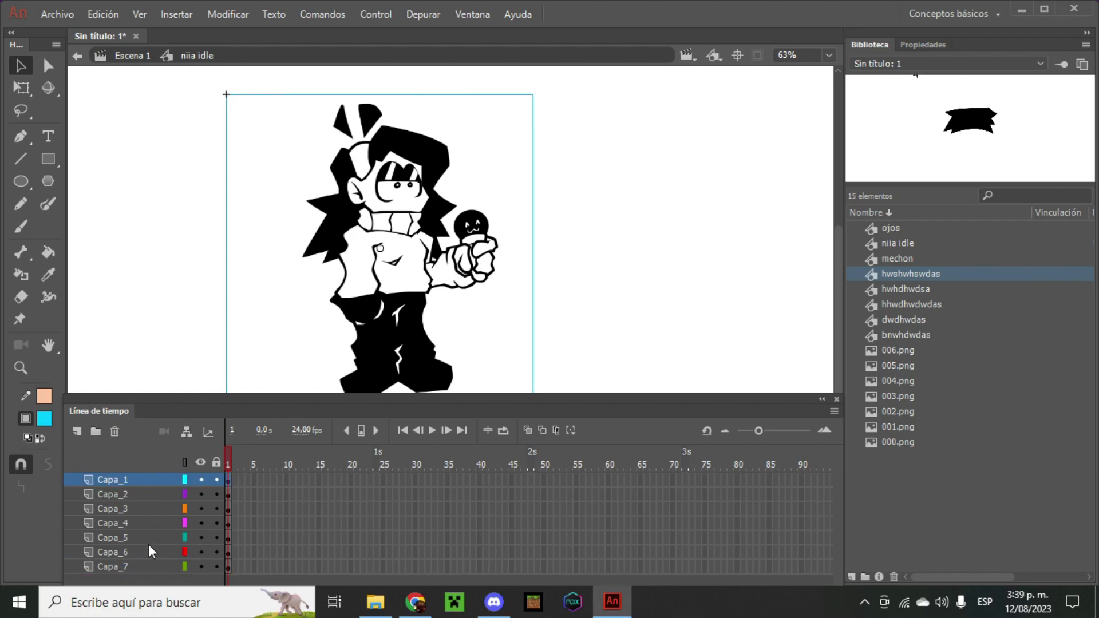
pyautogui.keyDown('shift'); pyautogui.click(148, 566); pyautogui.keyUp('shift')
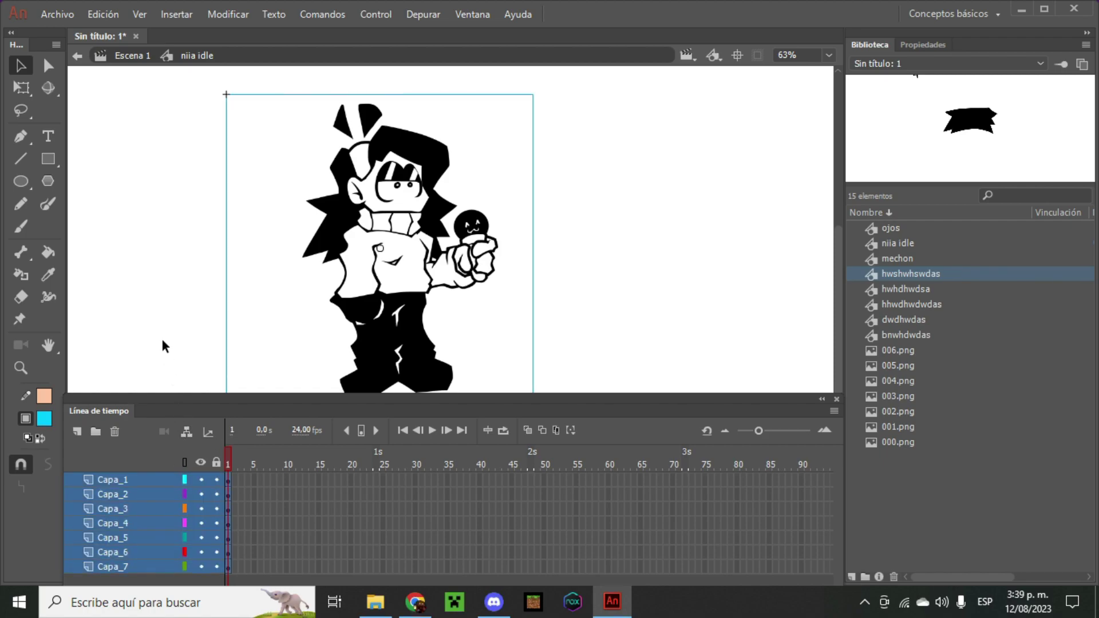
pyautogui.click(21, 88)
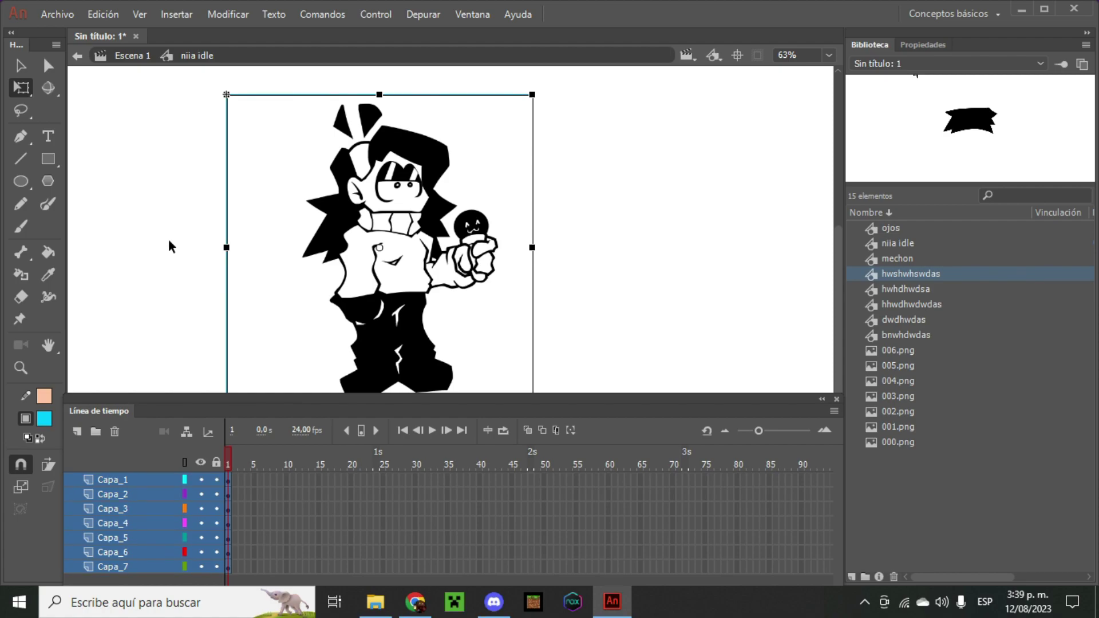
pyautogui.press('F5')
pyautogui.press('F5')
pyautogui.press('F5')
pyautogui.press('F5')
pyautogui.press('F5')
pyautogui.press('F5')
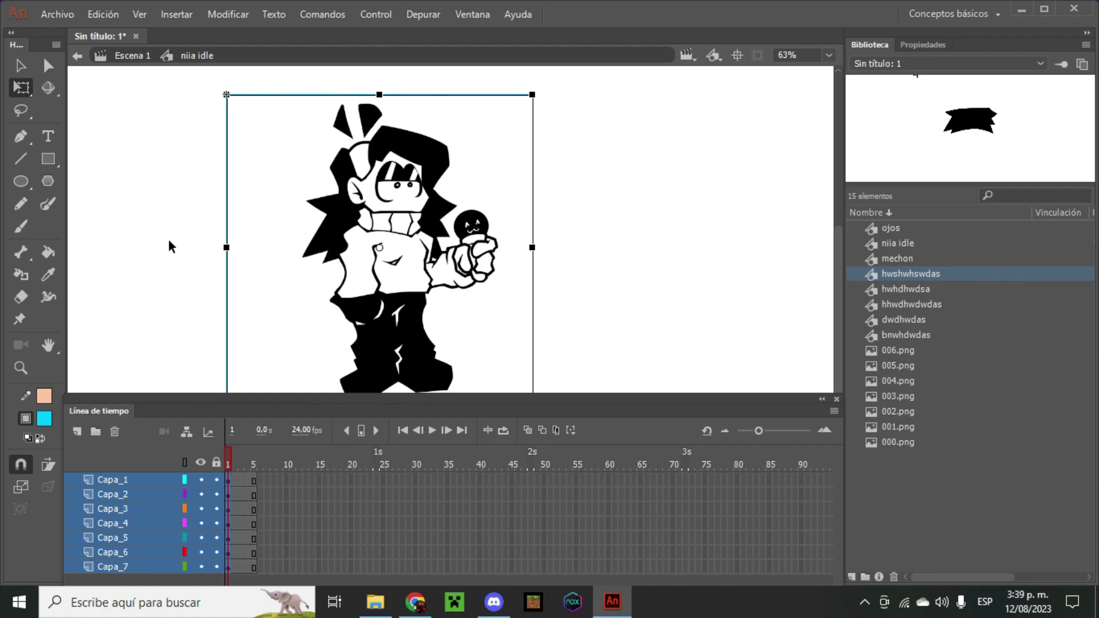
pyautogui.press('F5')
pyautogui.press('F5')
pyautogui.press('F5')
pyautogui.press('F5')
pyautogui.press('F5')
pyautogui.press('F5')
pyautogui.press('F5')
pyautogui.press('F5')
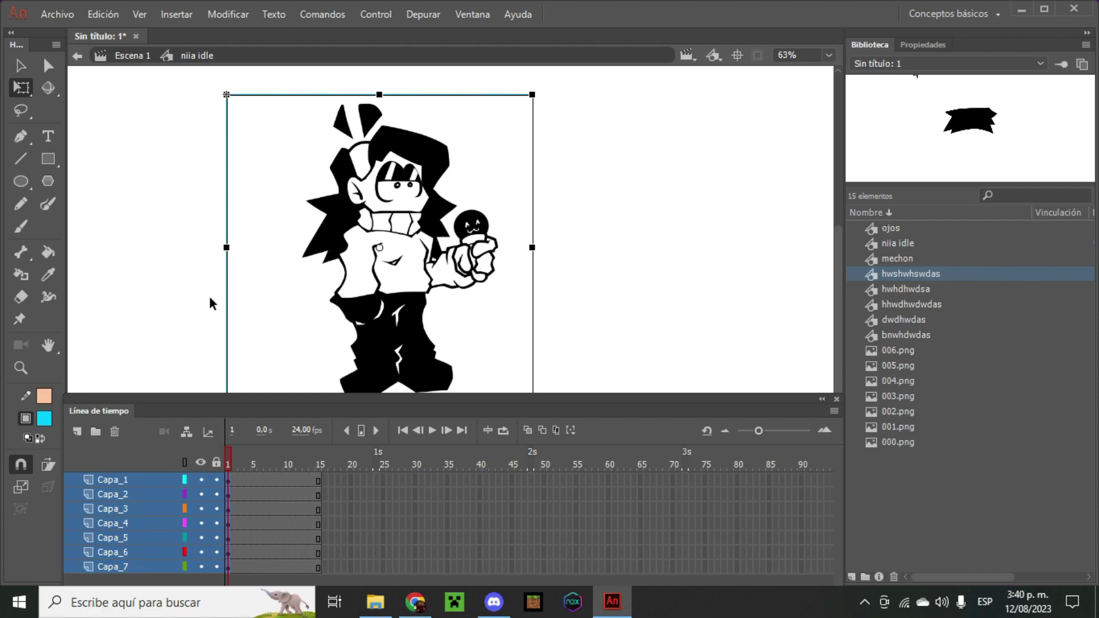
# - Insert keyframes at frame 13 on all layers from Capa_1 through Capa_7
pyautogui.click(286, 494)
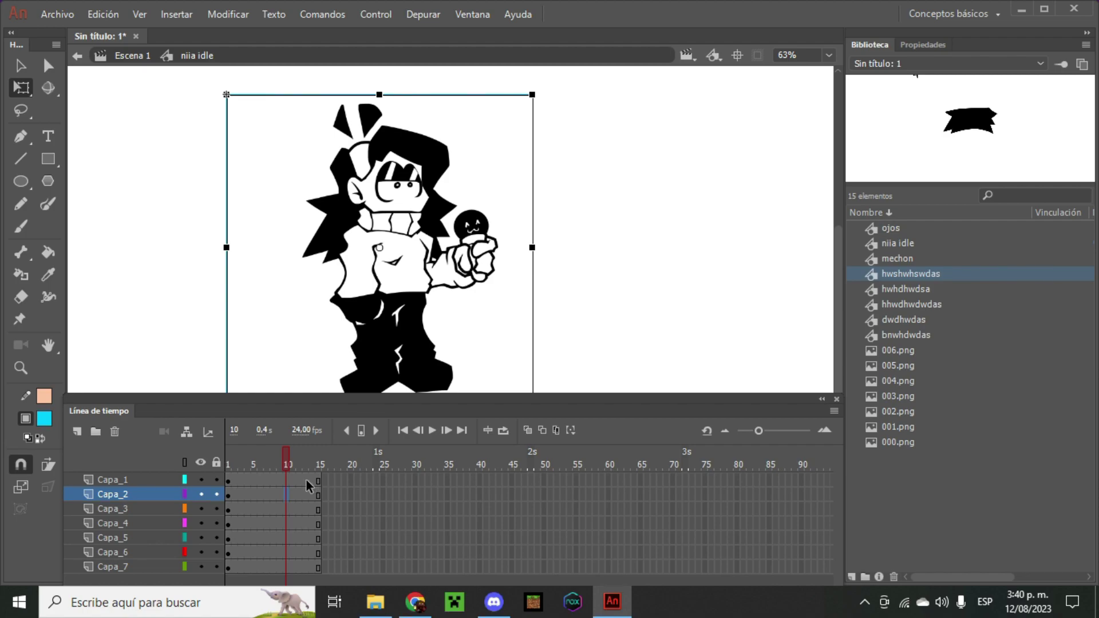
pyautogui.click(307, 480)
pyautogui.moveTo(305, 458)
pyautogui.mouseDown()
pyautogui.moveTo(279, 469)
pyautogui.moveTo(307, 462)
pyautogui.mouseUp()
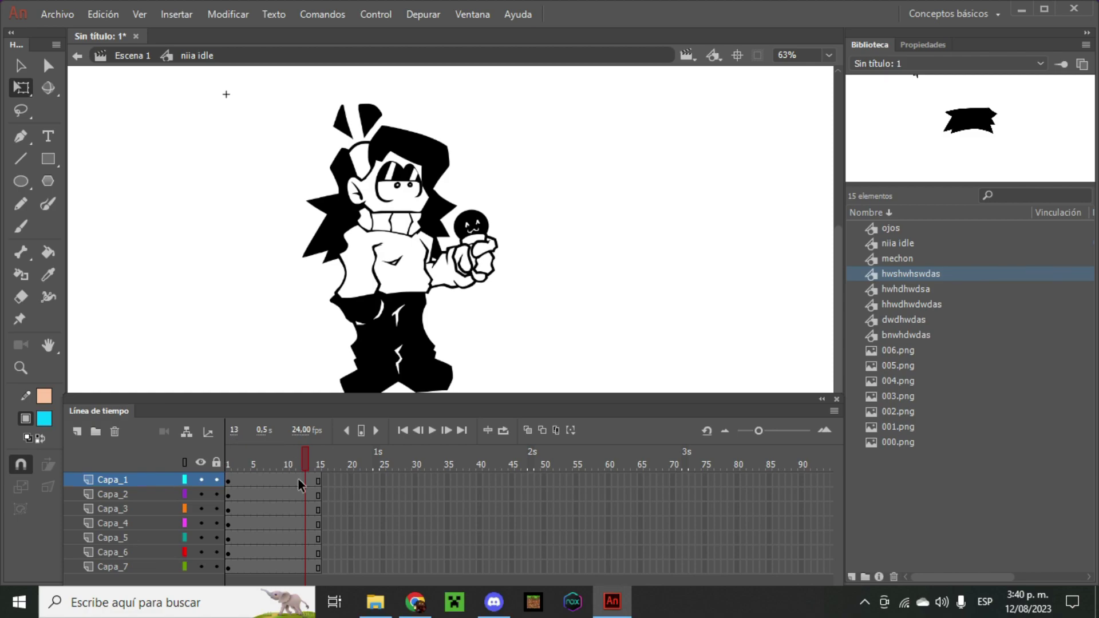
pyautogui.click(304, 479)
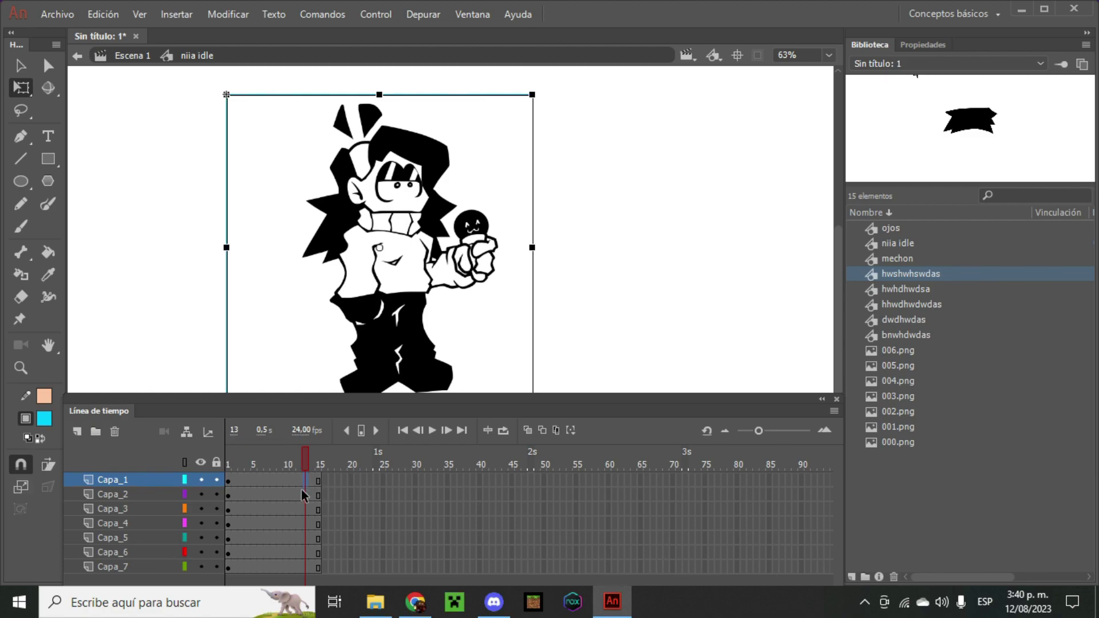
pyautogui.keyDown('shift'); pyautogui.click(307, 568); pyautogui.keyUp('shift')
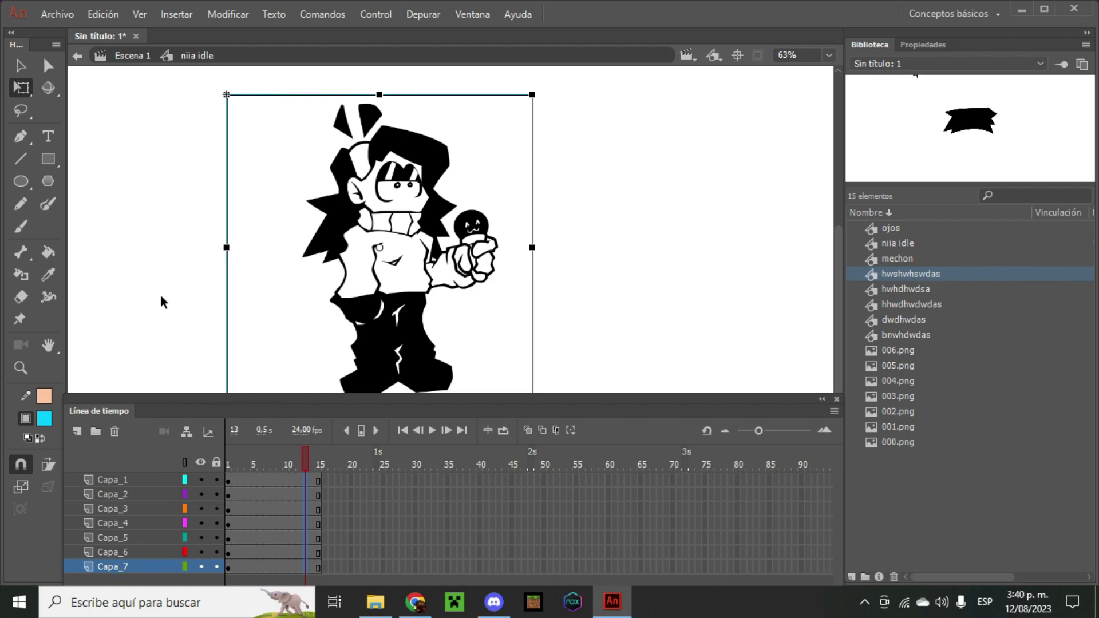
pyautogui.press('F6')
# - Move the transformation point of the body on Capa_4 at frame 1 to the bottom centre of its bounding box with Free Transform
pyautogui.moveTo(309, 460); pyautogui.dragTo(253, 460)
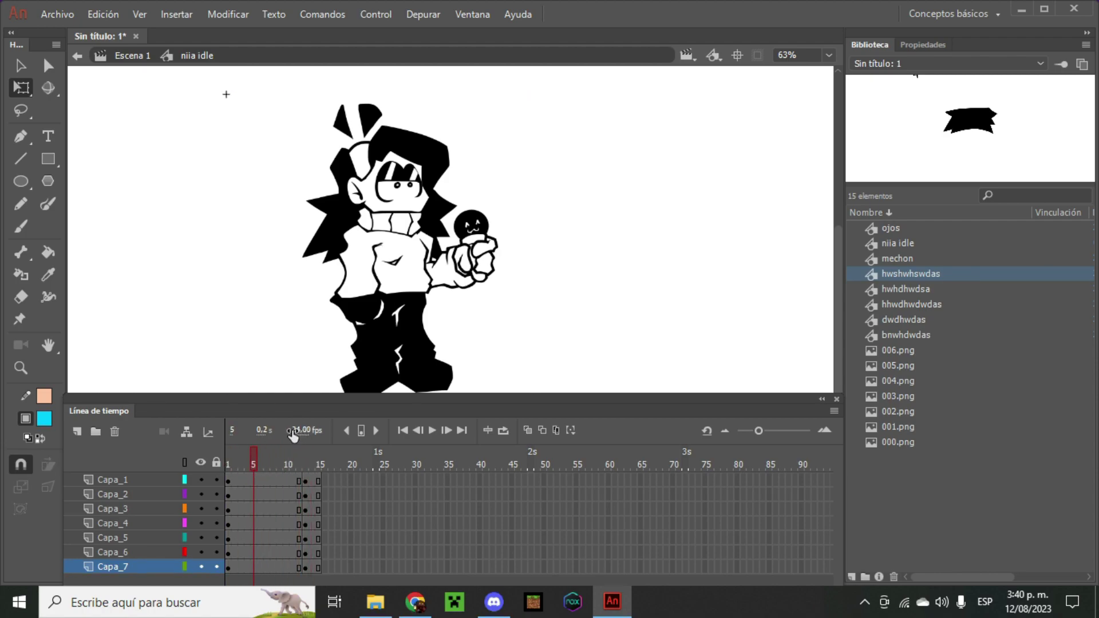
pyautogui.click(229, 564)
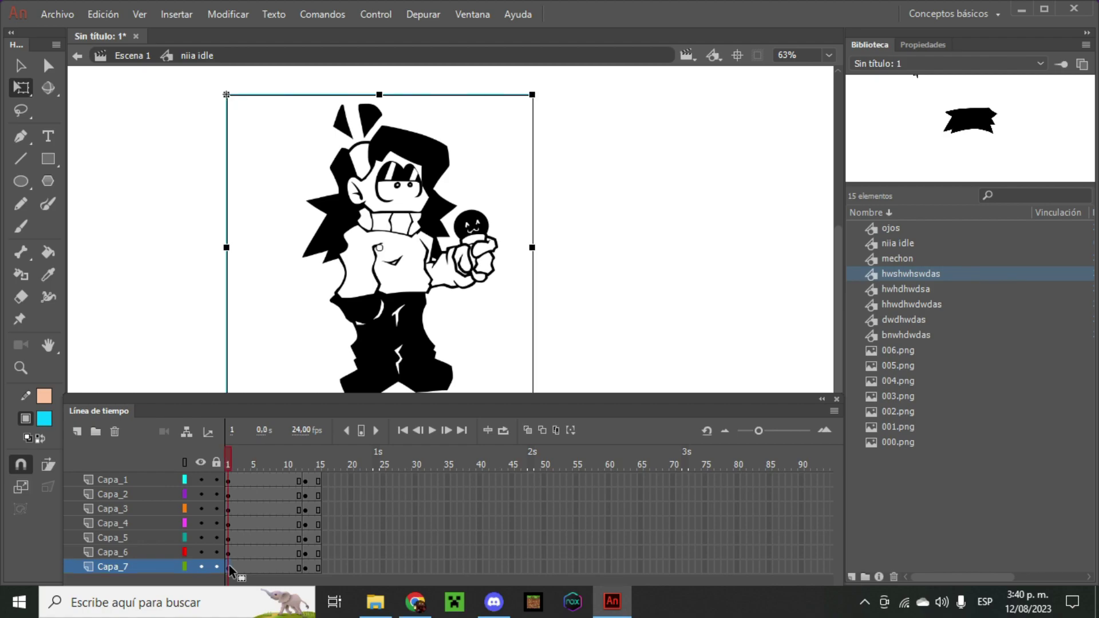
pyautogui.click(228, 555)
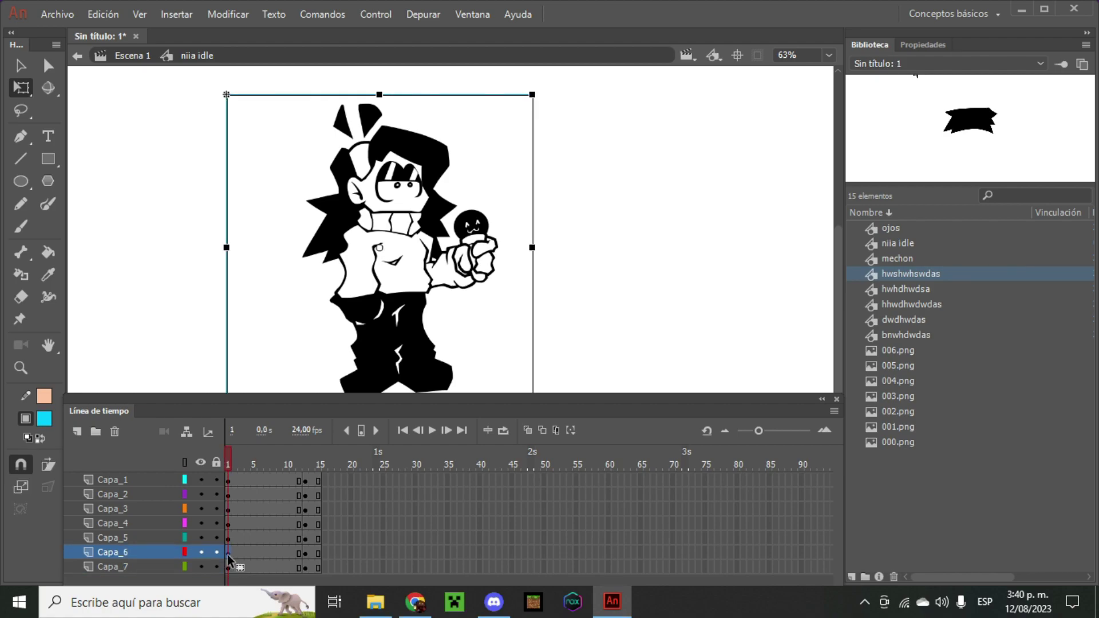
pyautogui.click(228, 540)
pyautogui.click(228, 527)
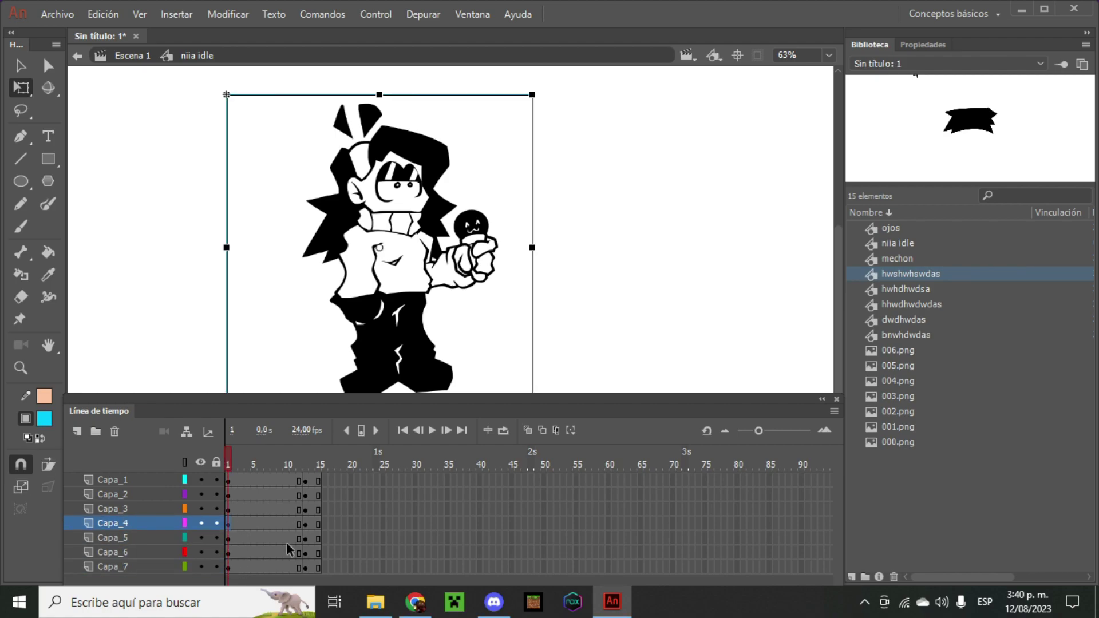
pyautogui.scroll(-3, 836, 252)
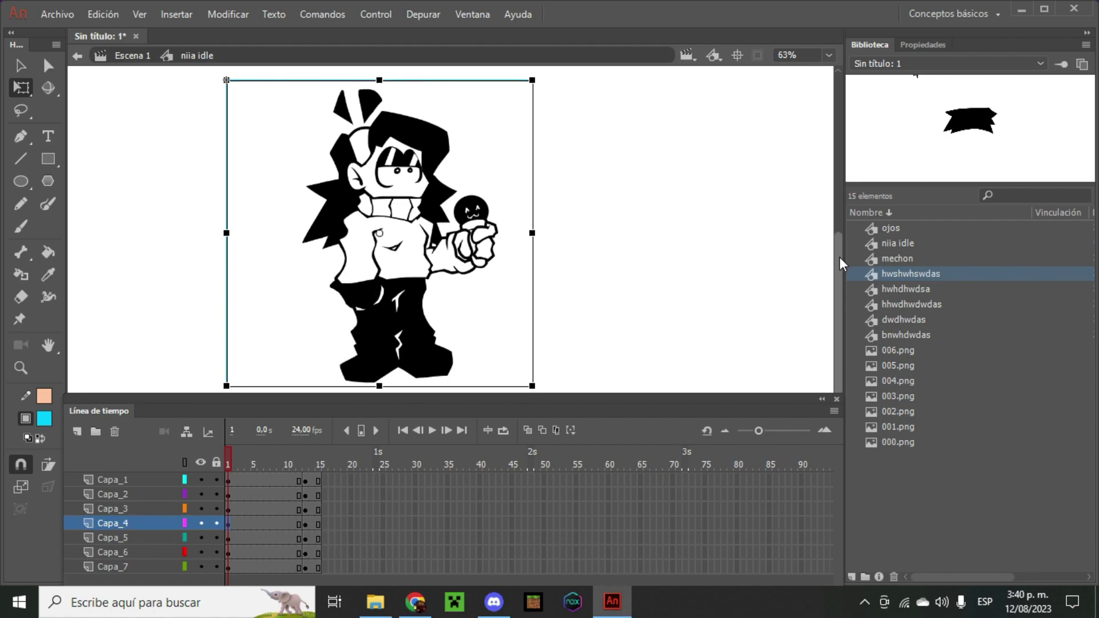
pyautogui.click(21, 89)
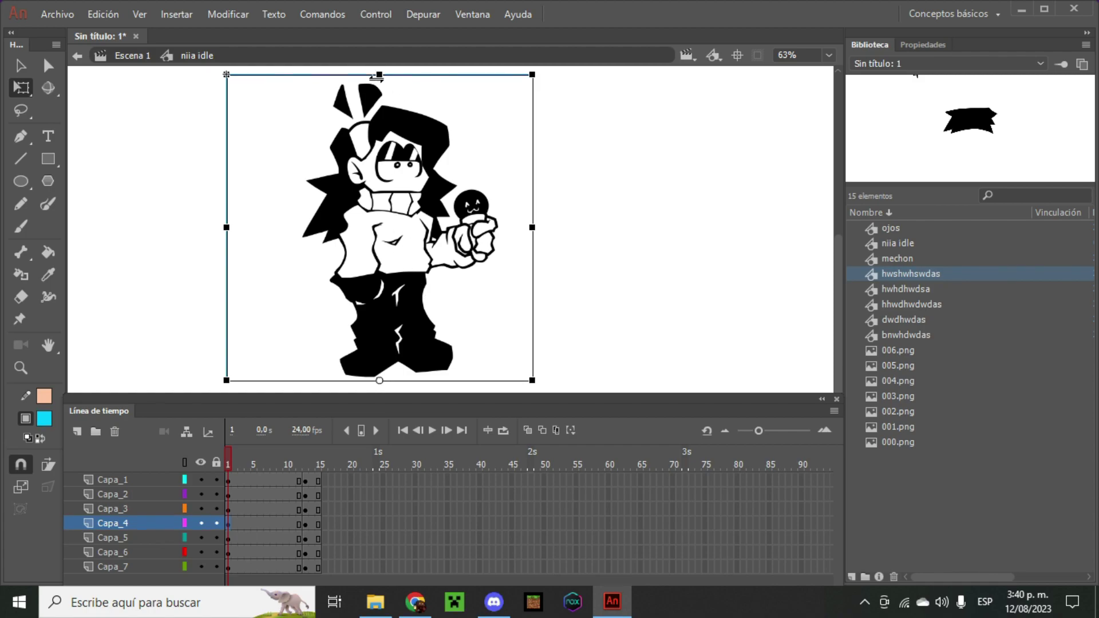
pyautogui.moveTo(379, 75)
pyautogui.mouseDown()
pyautogui.moveTo(365, 163)
pyautogui.moveTo(379, 145)
pyautogui.mouseUp()
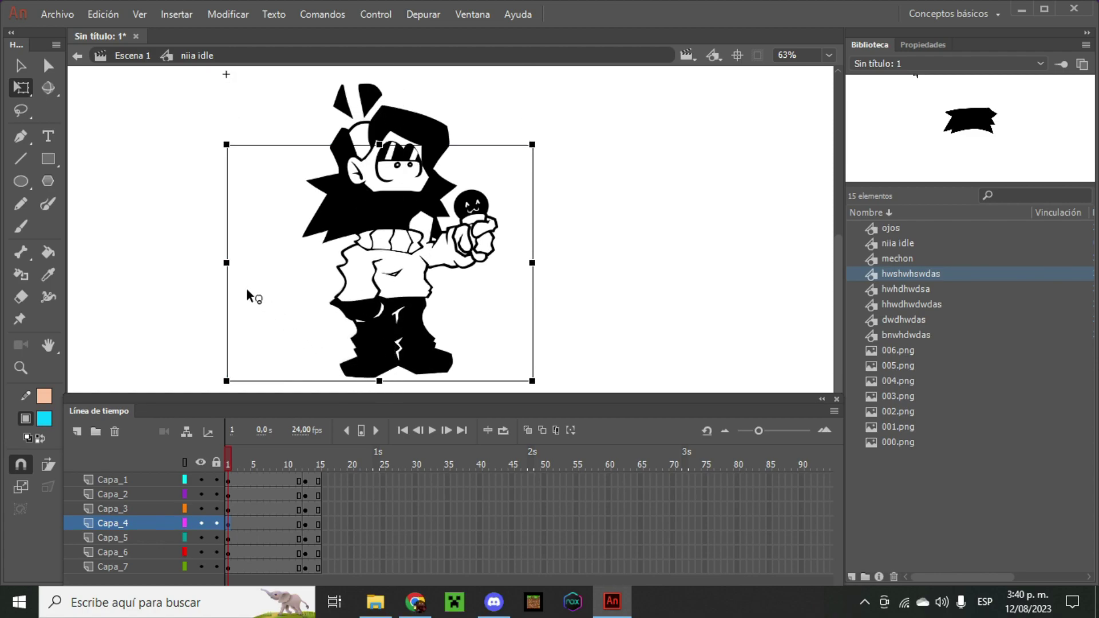
pyautogui.moveTo(533, 263)
pyautogui.mouseDown()
pyautogui.moveTo(287, 296)
pyautogui.moveTo(460, 285)
pyautogui.mouseUp()
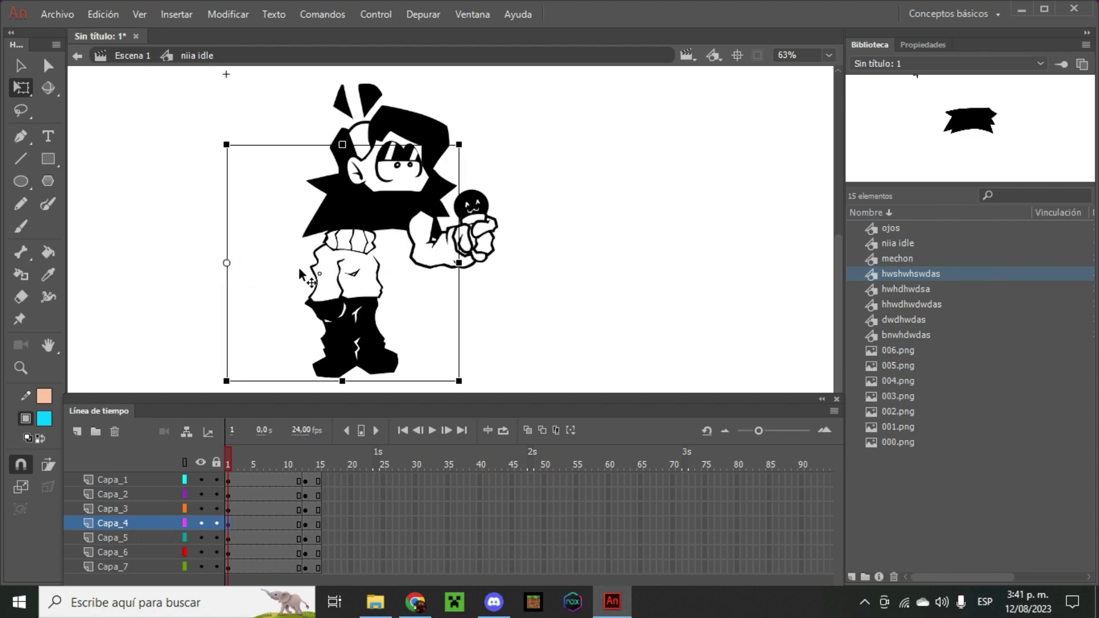
pyautogui.moveTo(342, 145); pyautogui.dragTo(339, 351)
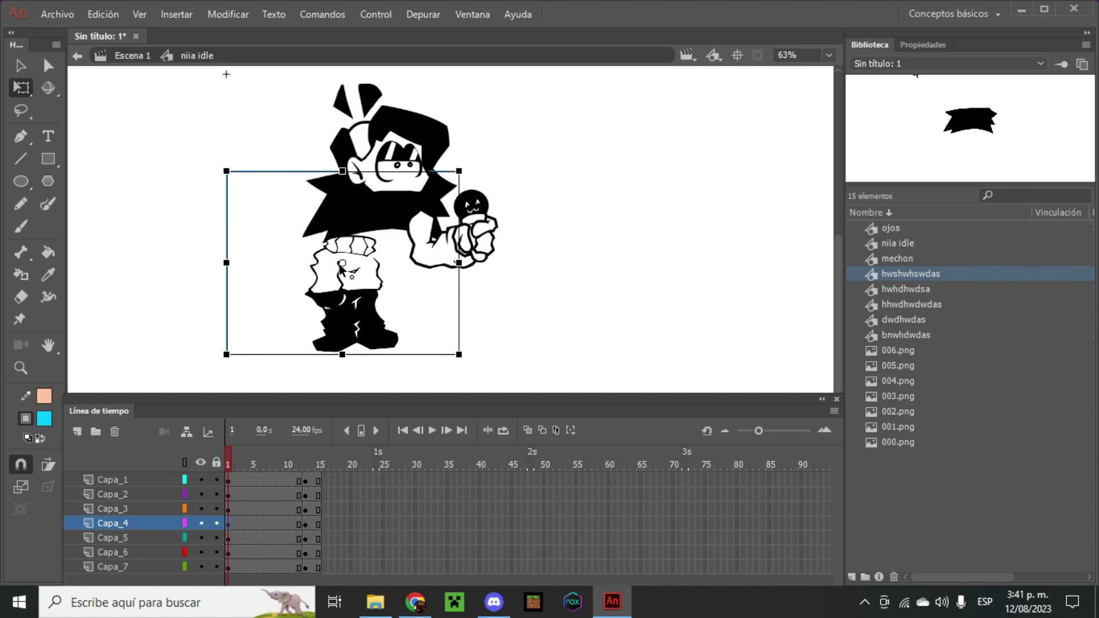
pyautogui.moveTo(342, 171)
pyautogui.mouseDown()
pyautogui.moveTo(339, 308)
pyautogui.moveTo(342, 171)
pyautogui.mouseUp()
pyautogui.hotkey('ctrl', 'z')
pyautogui.hotkey('ctrl', 'z')
pyautogui.hotkey('ctrl', 'z')
pyautogui.hotkey('ctrl', 'z')
pyautogui.hotkey('ctrl', 'z')
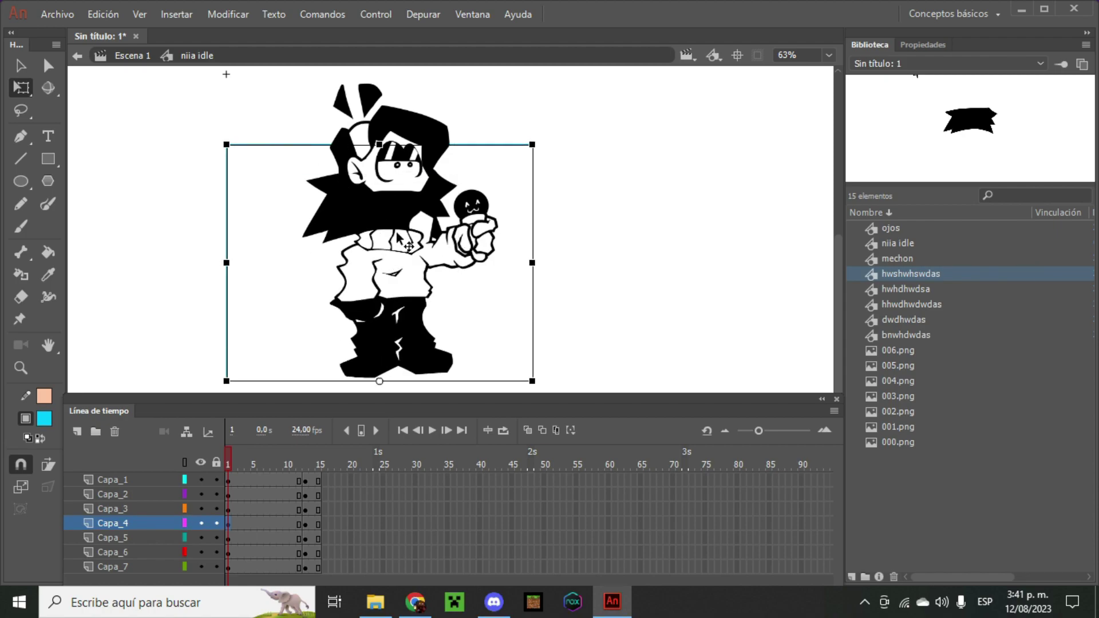
pyautogui.hotkey('ctrl', 'z')
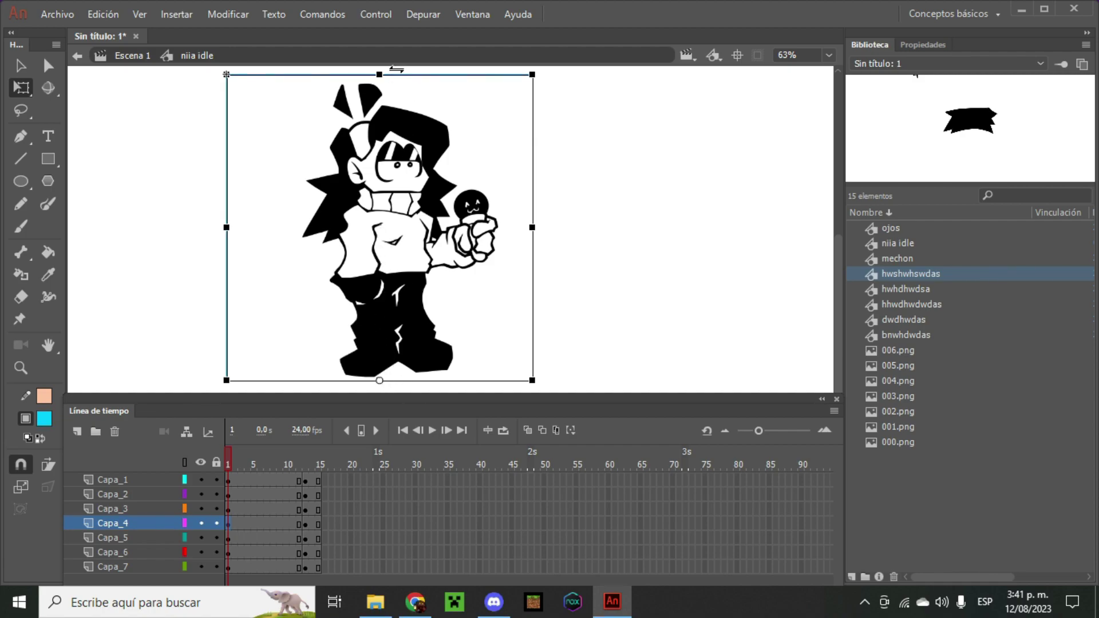
# - Squash the Capa_4 body slightly toward its feet at frame 1 and widen it a little on both sides
pyautogui.moveTo(378, 76); pyautogui.dragTo(377, 88)
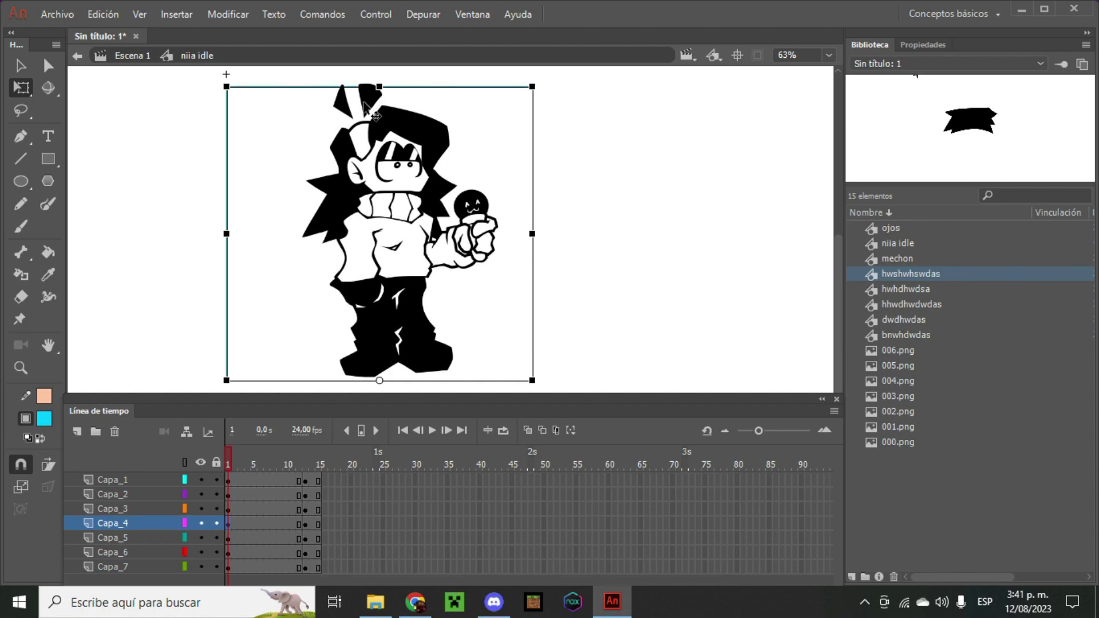
pyautogui.moveTo(229, 234); pyautogui.dragTo(221, 236)
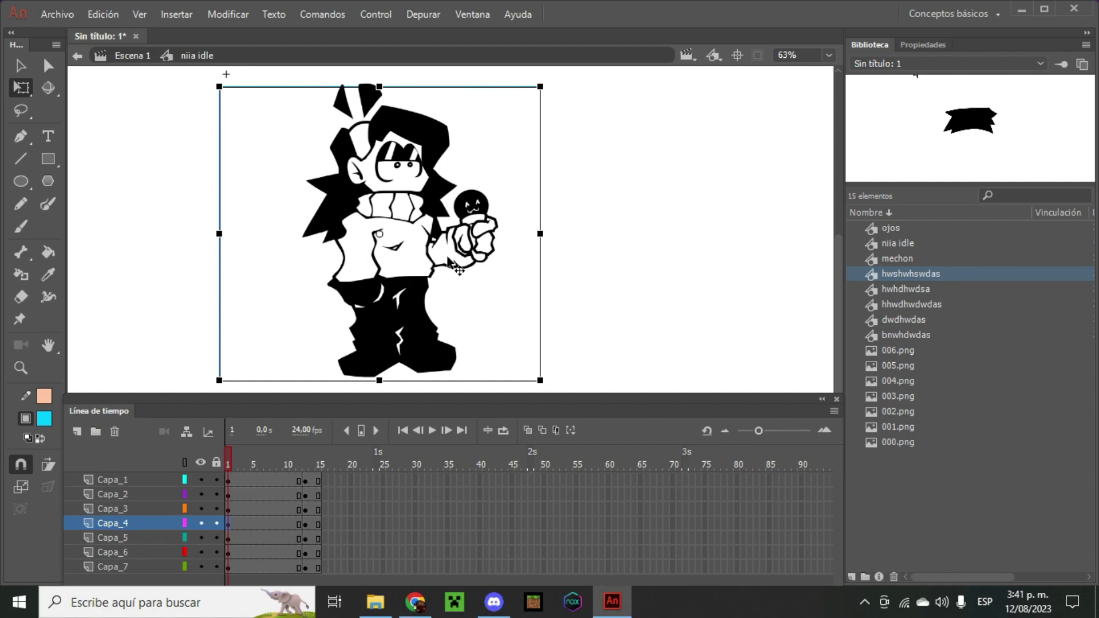
# - Rotate the head and hair parts on Capa_1, Capa_2, Capa_3 and Capa_7 slightly clockwise at frame 1 and nudge them down and right
pyautogui.click(229, 490)
pyautogui.click(228, 480)
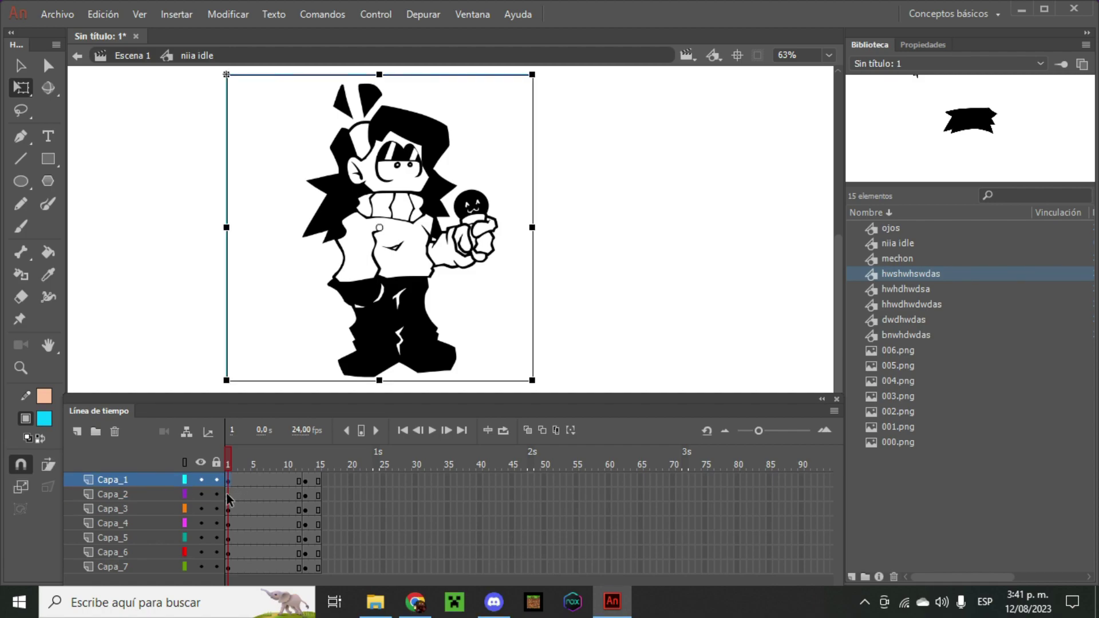
pyautogui.click(227, 494)
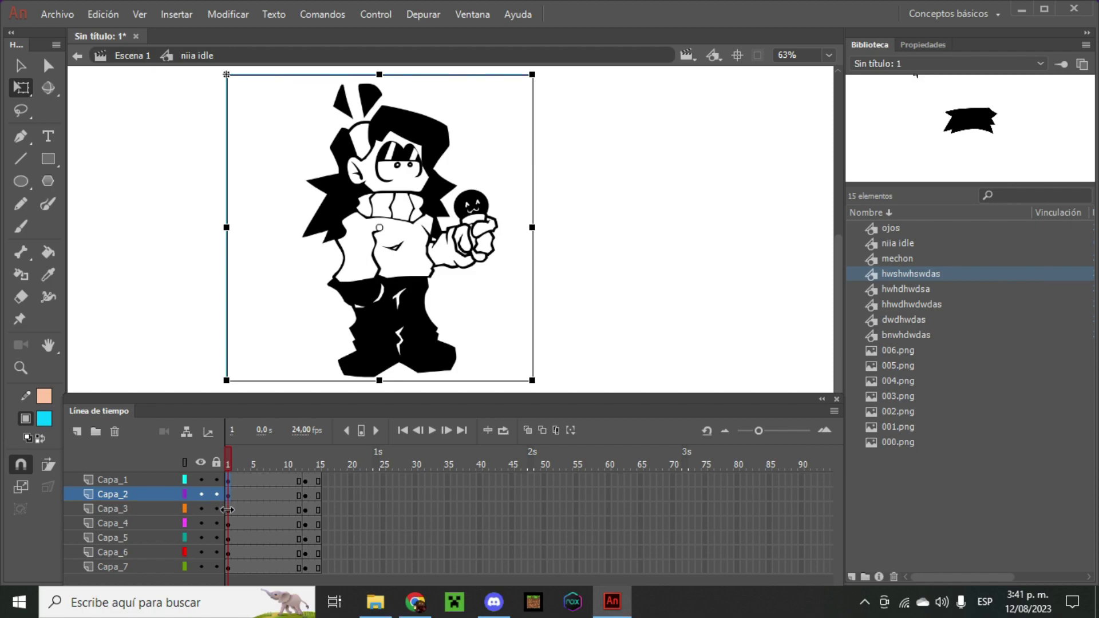
pyautogui.click(228, 509)
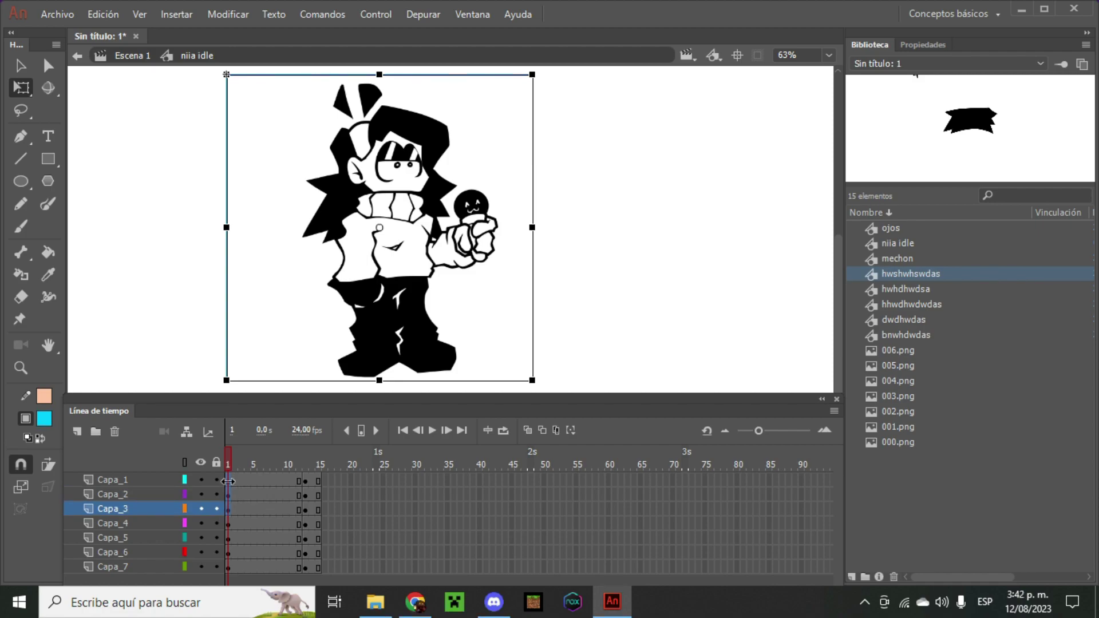
pyautogui.click(227, 568)
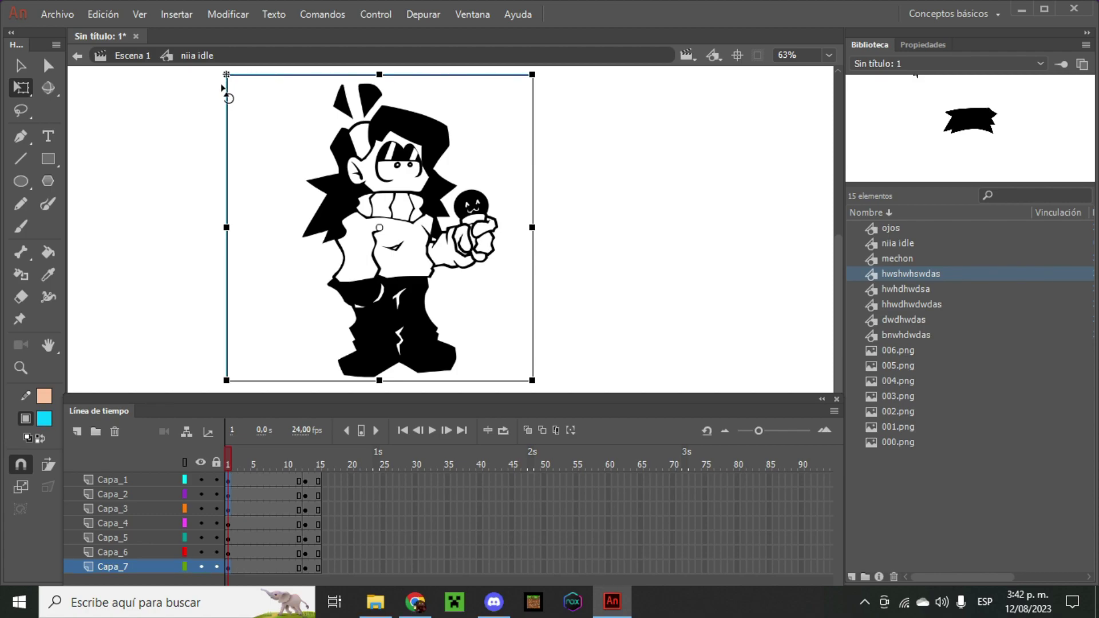
pyautogui.moveTo(222, 89); pyautogui.dragTo(241, 84)
pyautogui.press('Down')
pyautogui.press('Down')
pyautogui.press('Down')
pyautogui.press('Down')
pyautogui.press('Down')
pyautogui.press('Down')
pyautogui.press('Down')
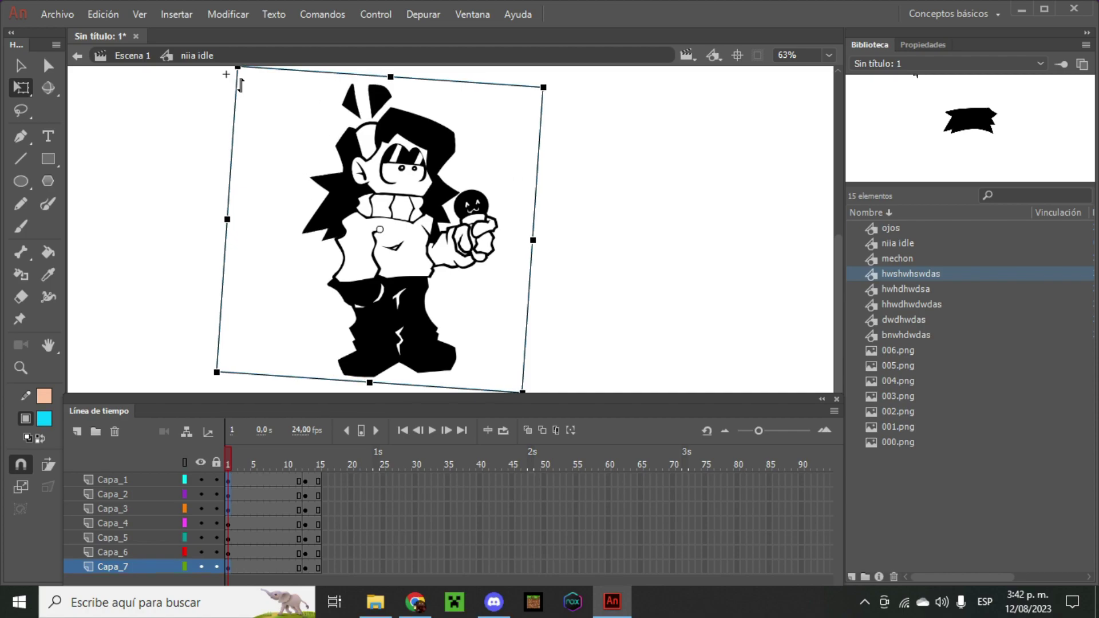
pyautogui.press('Right')
pyautogui.press('Right')
pyautogui.press('Down')
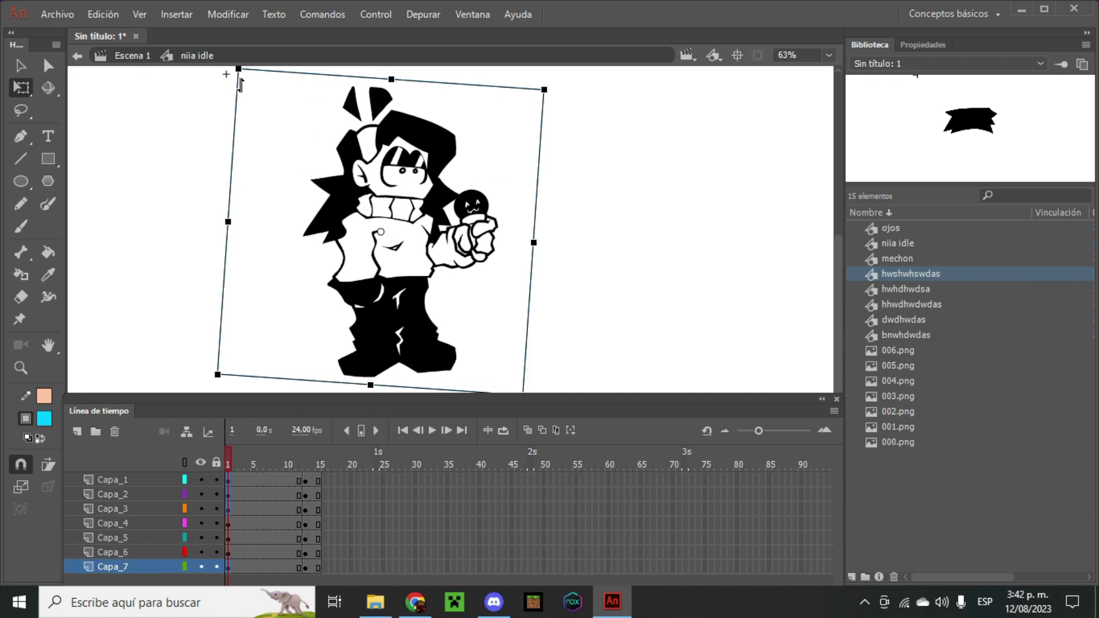
# - Nudge only the Capa_2 artwork at frame 1 slightly further down and right
pyautogui.click(228, 493)
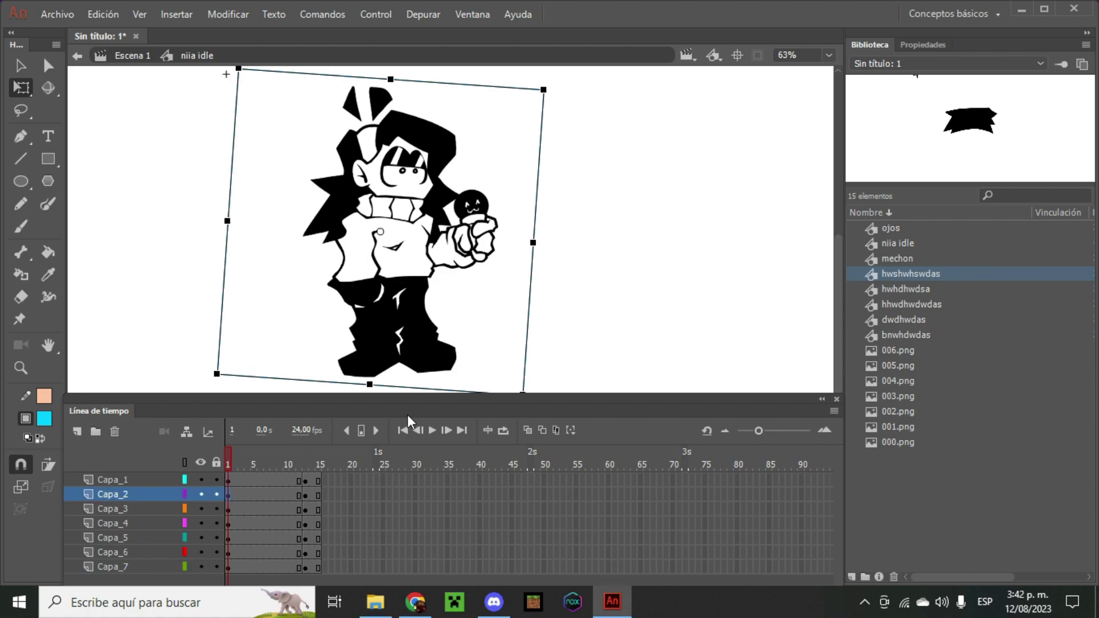
pyautogui.press('Down')
pyautogui.press('Right')
pyautogui.press('Down')
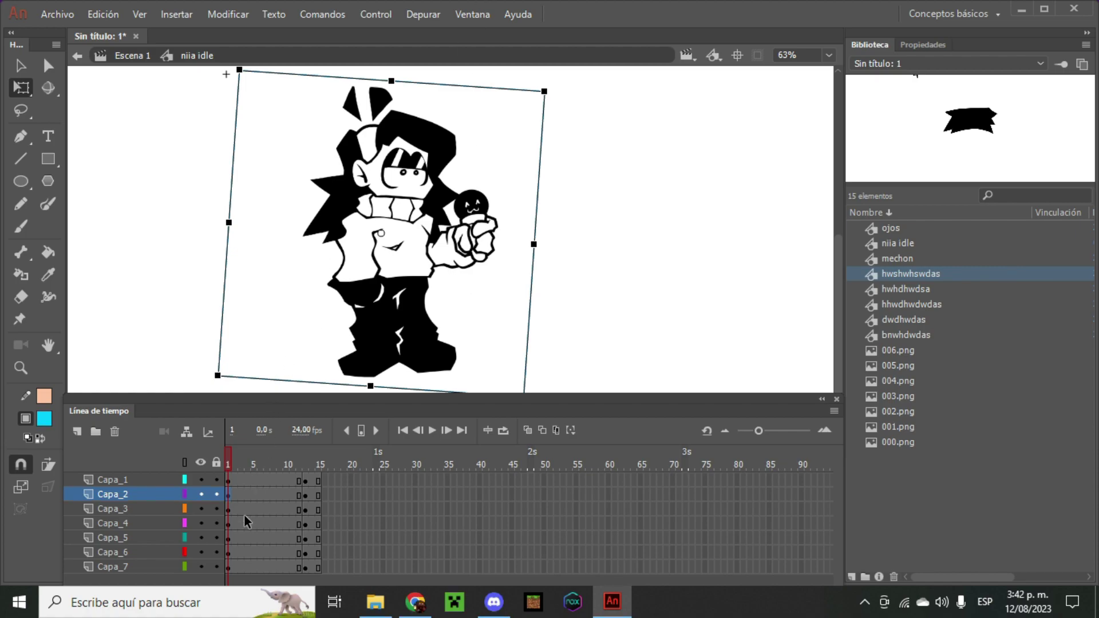
# - Rotate the raised arm and its round black figure on Capa_5 and Capa_6 slightly clockwise at frame 1, nudging them right and down
pyautogui.click(229, 551)
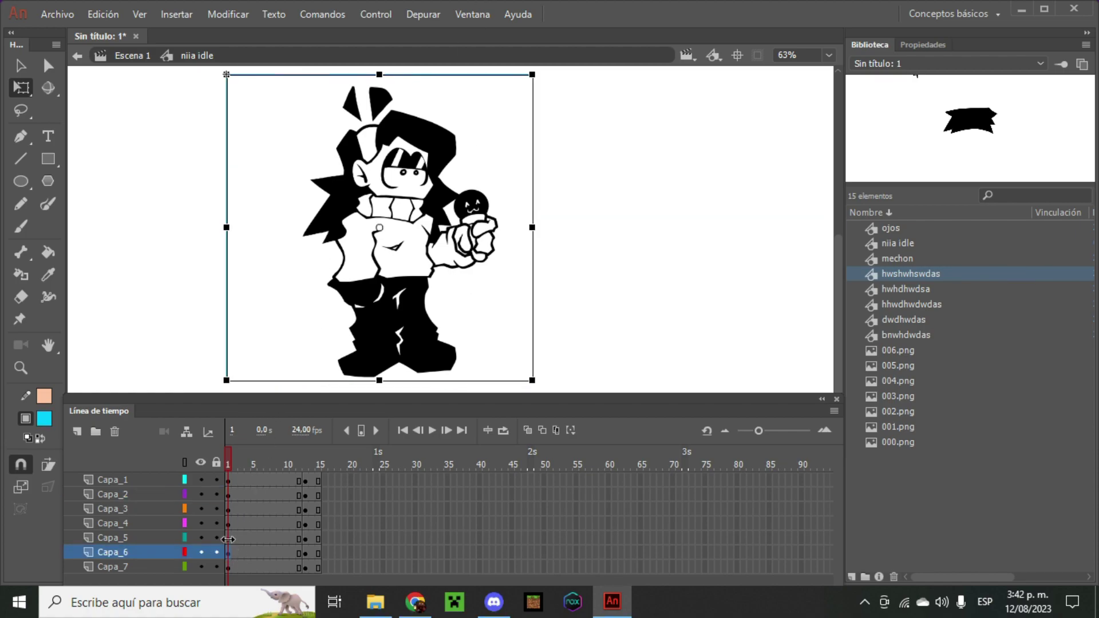
pyautogui.click(229, 538)
pyautogui.moveTo(228, 80)
pyautogui.mouseDown()
pyautogui.moveTo(251, 91)
pyautogui.moveTo(246, 82)
pyautogui.mouseUp()
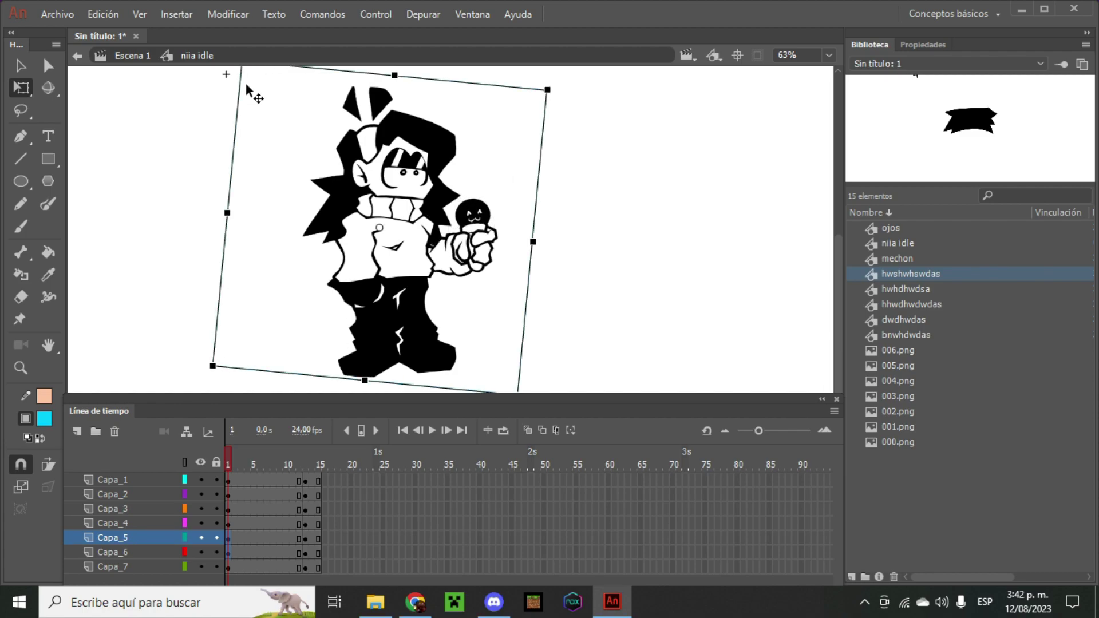
pyautogui.press('Right')
pyautogui.press('Right')
pyautogui.press('Right')
pyautogui.press('Down')
pyautogui.press('Down')
pyautogui.press('Down')
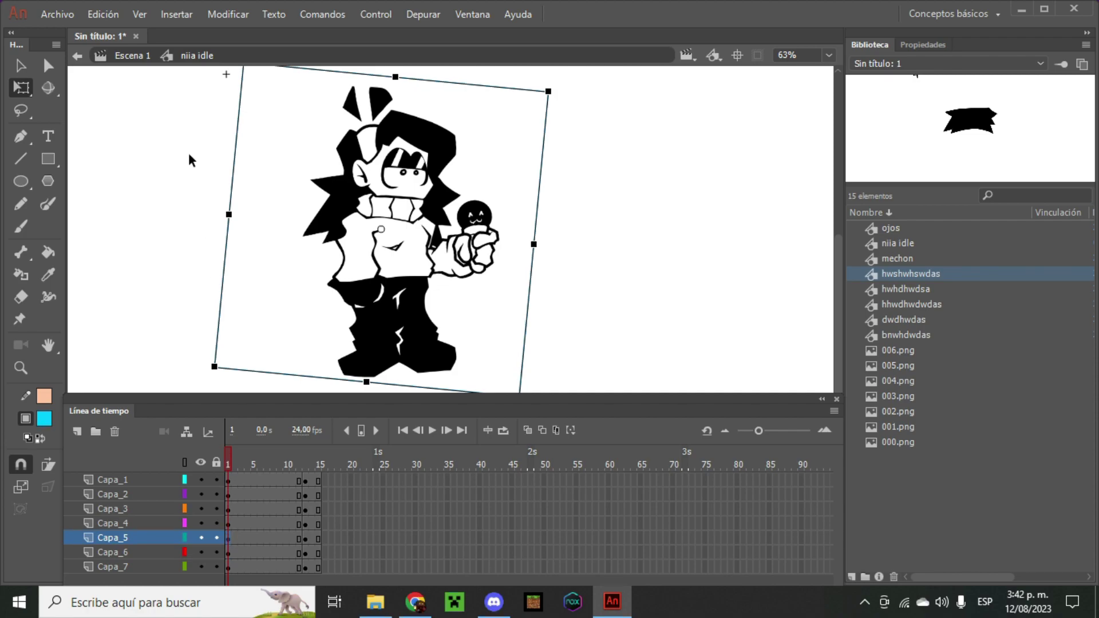
# - Tilt the raised arm and round figure a little more clockwise at frame 1 and shift them further right and down
pyautogui.moveTo(240, 74); pyautogui.dragTo(249, 71)
pyautogui.press('Right')
pyautogui.press('Right')
pyautogui.press('Right')
pyautogui.press('Down')
pyautogui.press('Down')
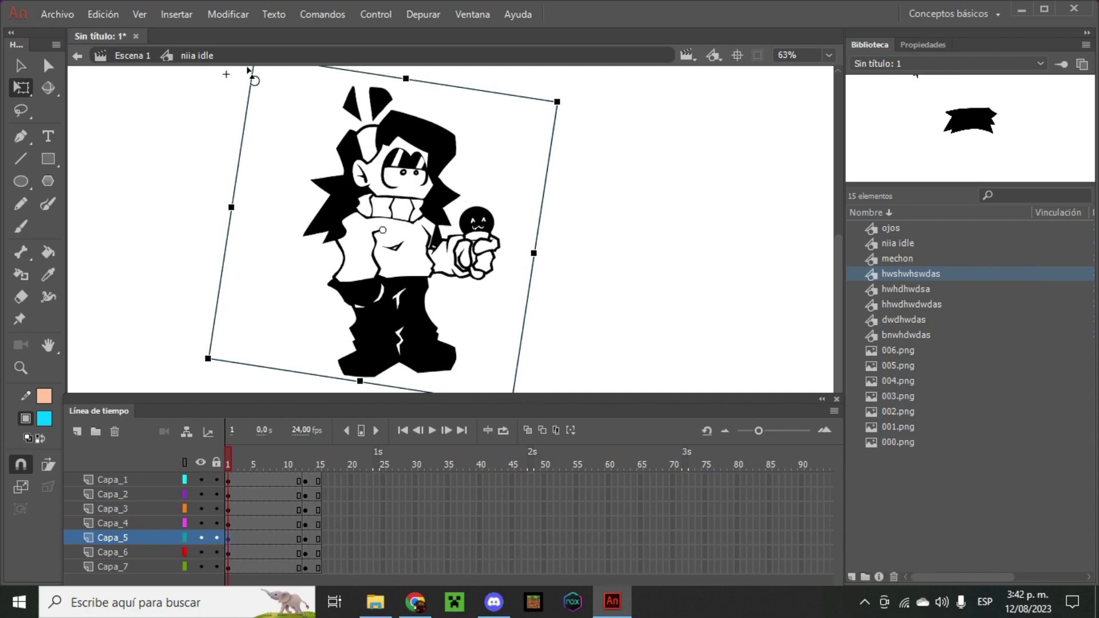
# - Create classic tweens across frames 1 to 12 on all layers from Capa_1 through Capa_7
pyautogui.click(228, 480)
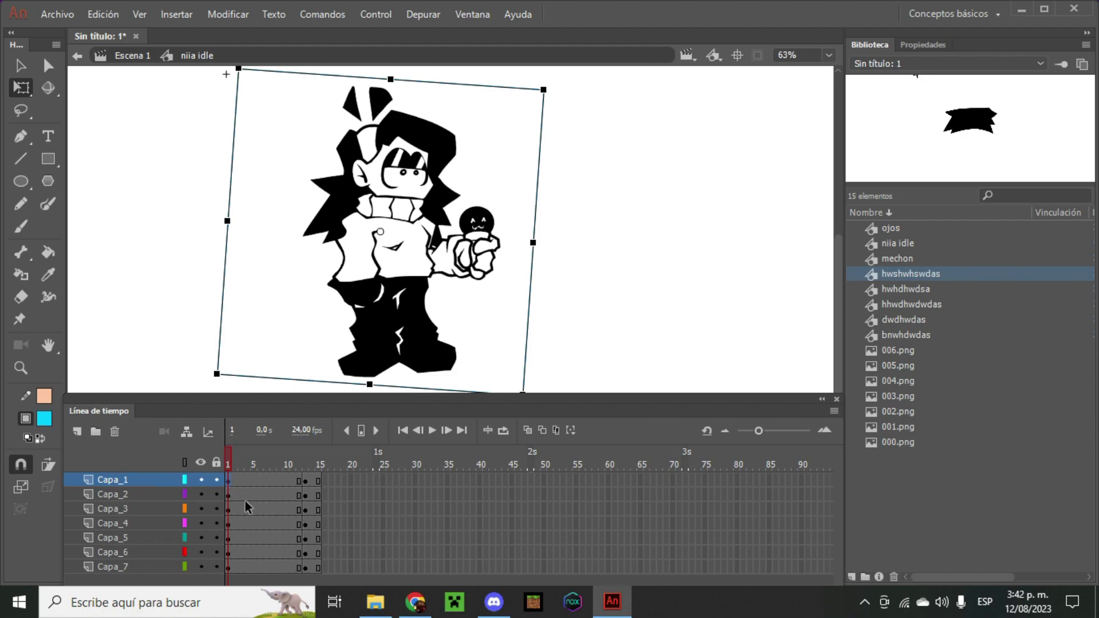
pyautogui.keyDown('shift'); pyautogui.click(300, 568); pyautogui.keyUp('shift')
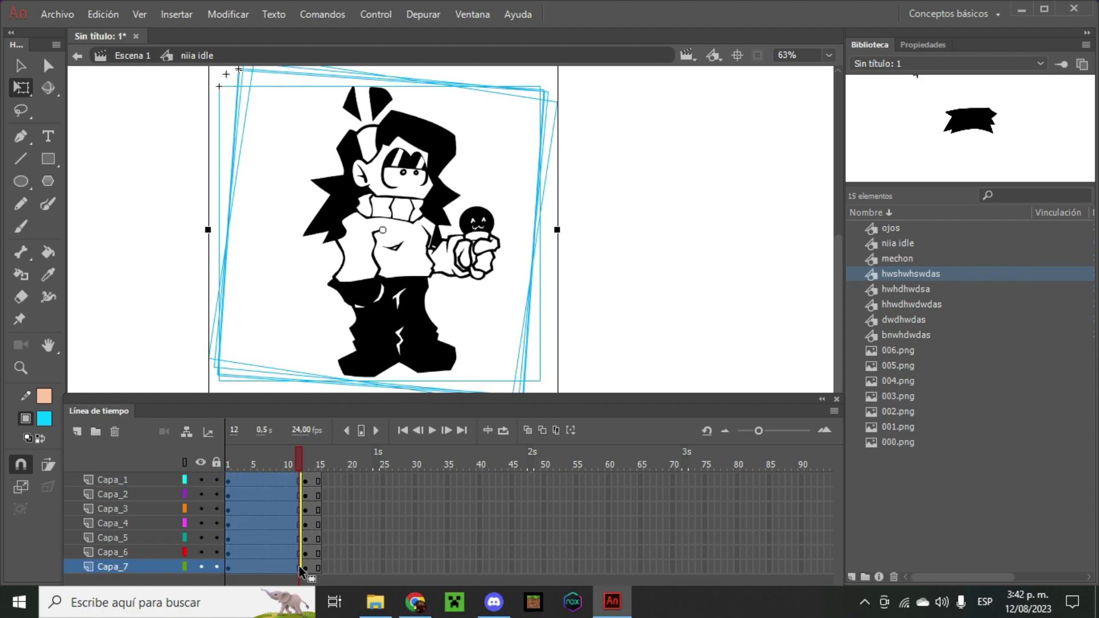
pyautogui.rightClick(266, 496)
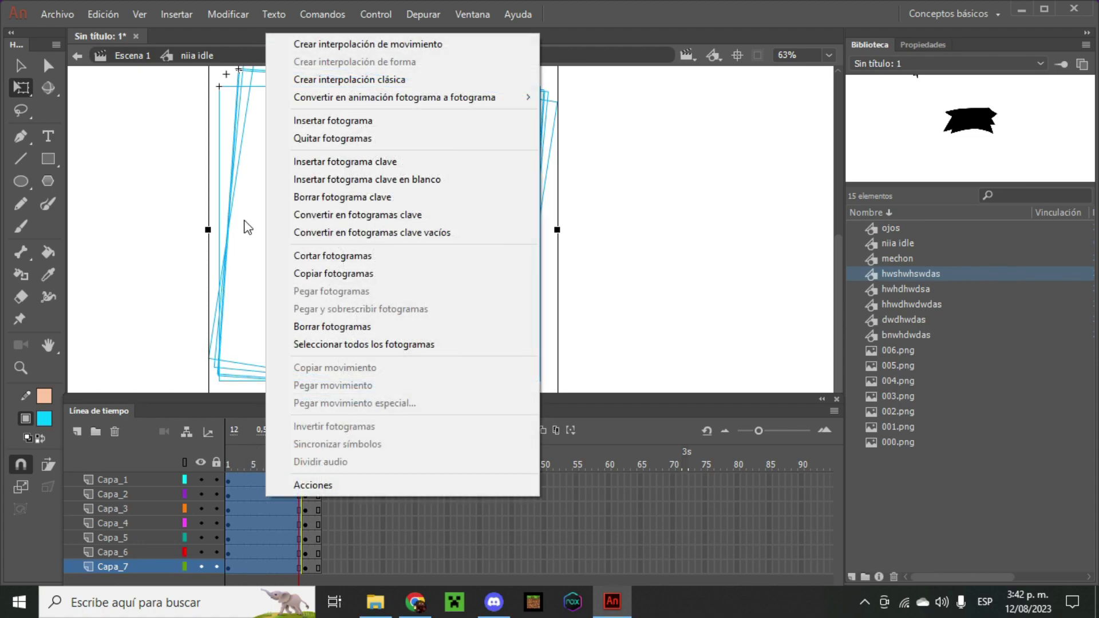
pyautogui.click(342, 81)
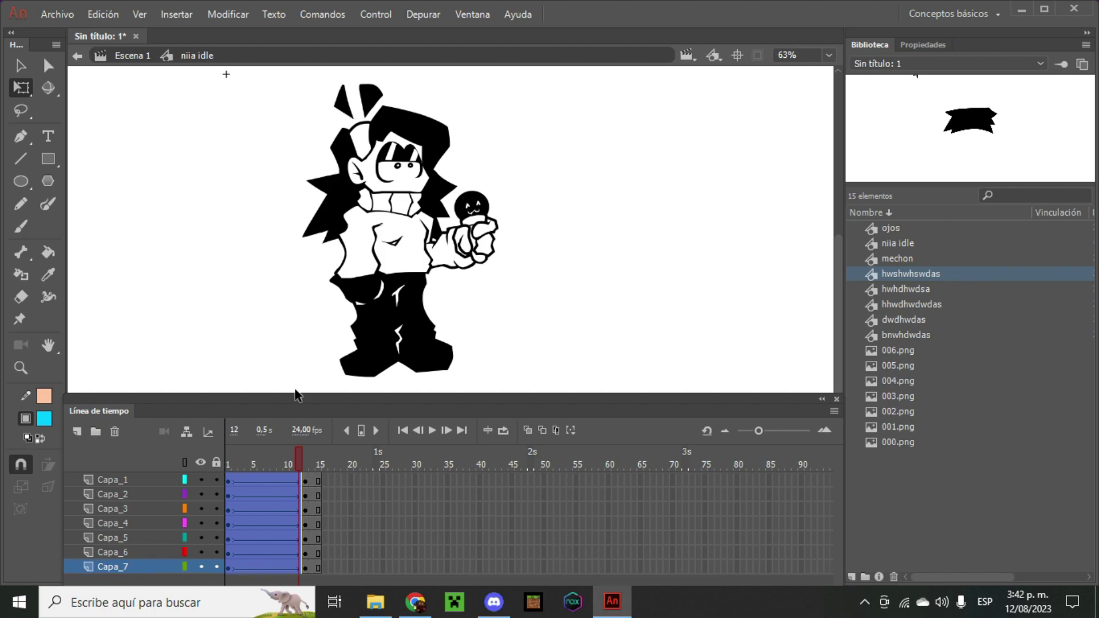
# - Play back the tweened idle animation to check its movement
pyautogui.click(435, 430)
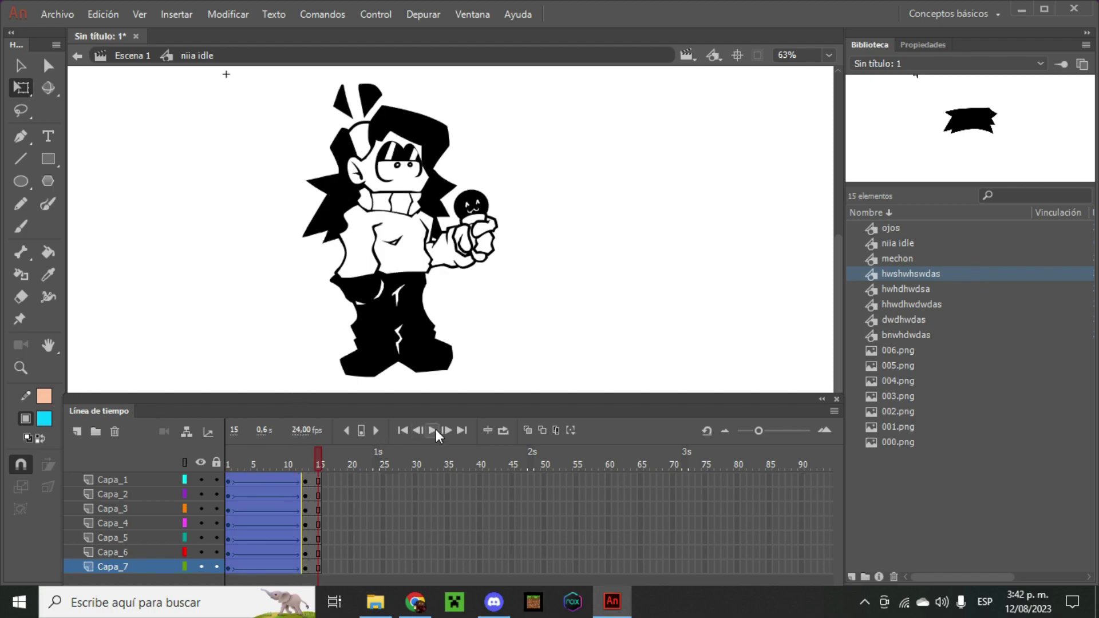
pyautogui.click(434, 430)
pyautogui.moveTo(318, 462); pyautogui.dragTo(331, 483)
pyautogui.click(432, 429)
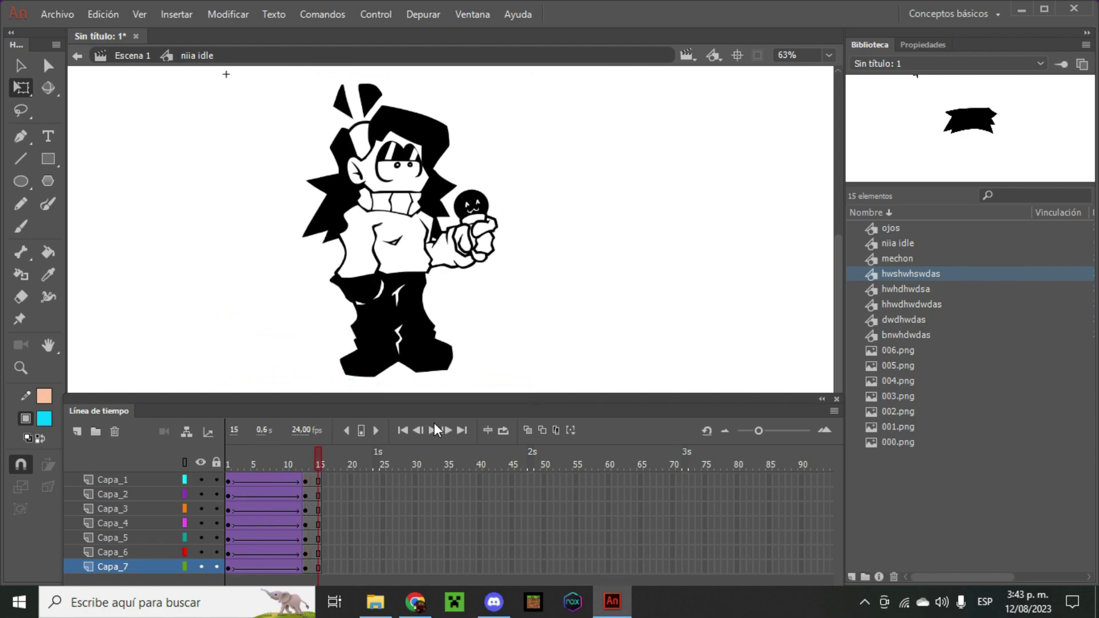
# - Apply the Back Ease Out easing to the classic tweens on all layers from Capa_1 through Capa_7
pyautogui.click(231, 481)
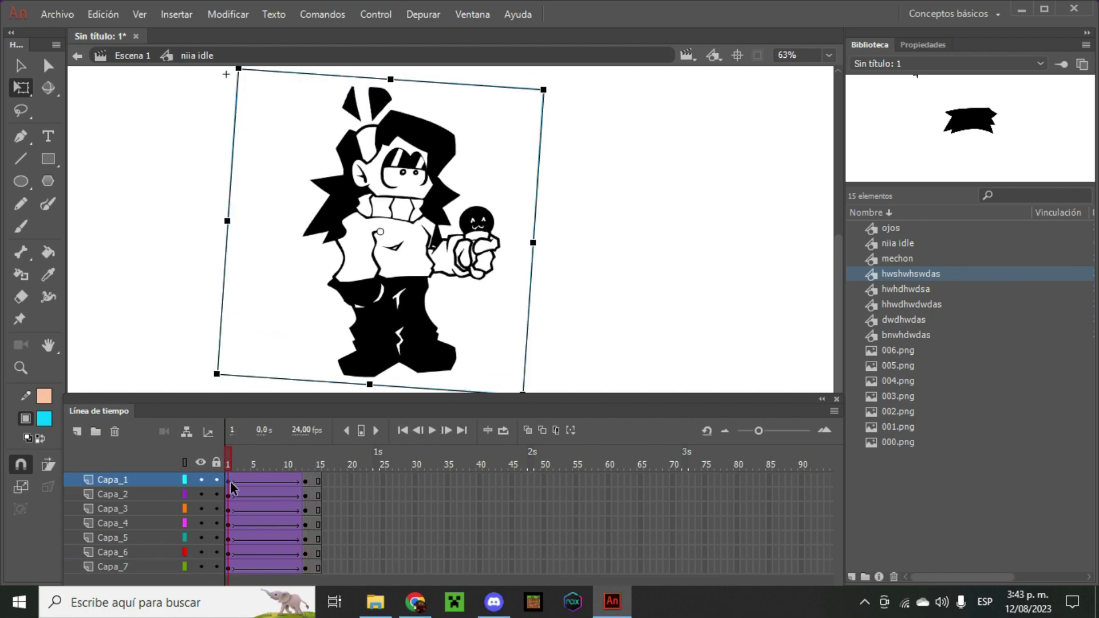
pyautogui.click(297, 565)
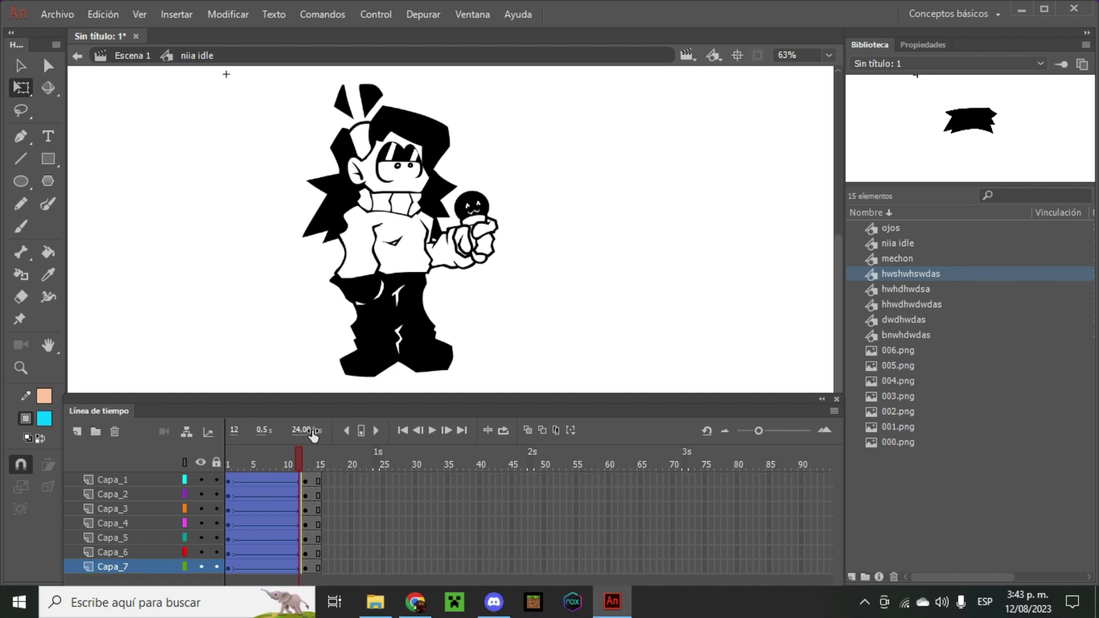
pyautogui.click(941, 46)
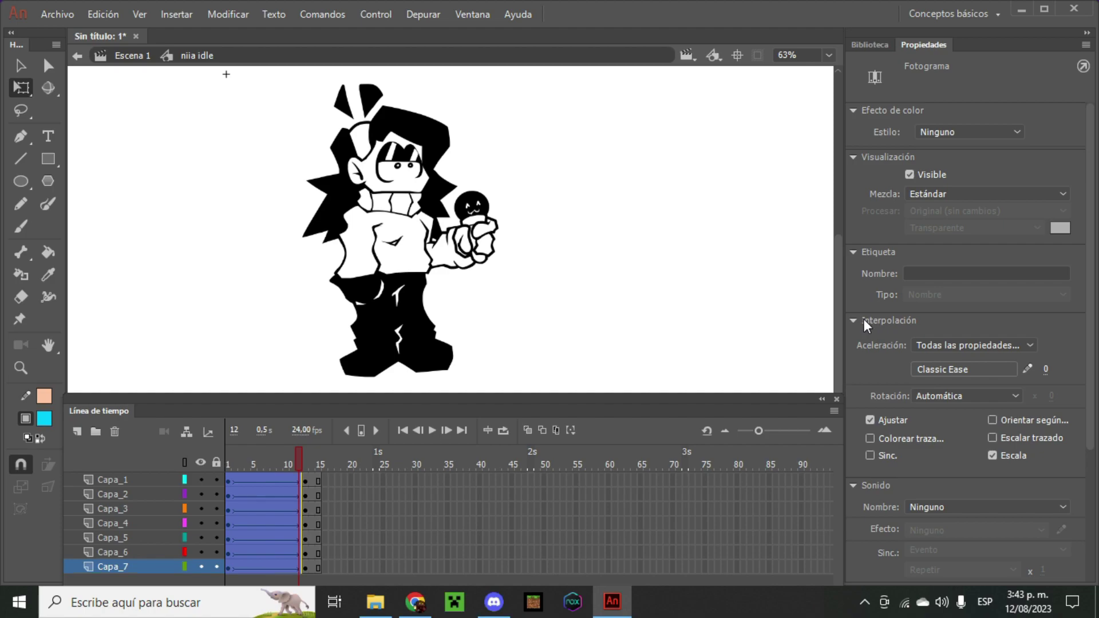
pyautogui.click(939, 372)
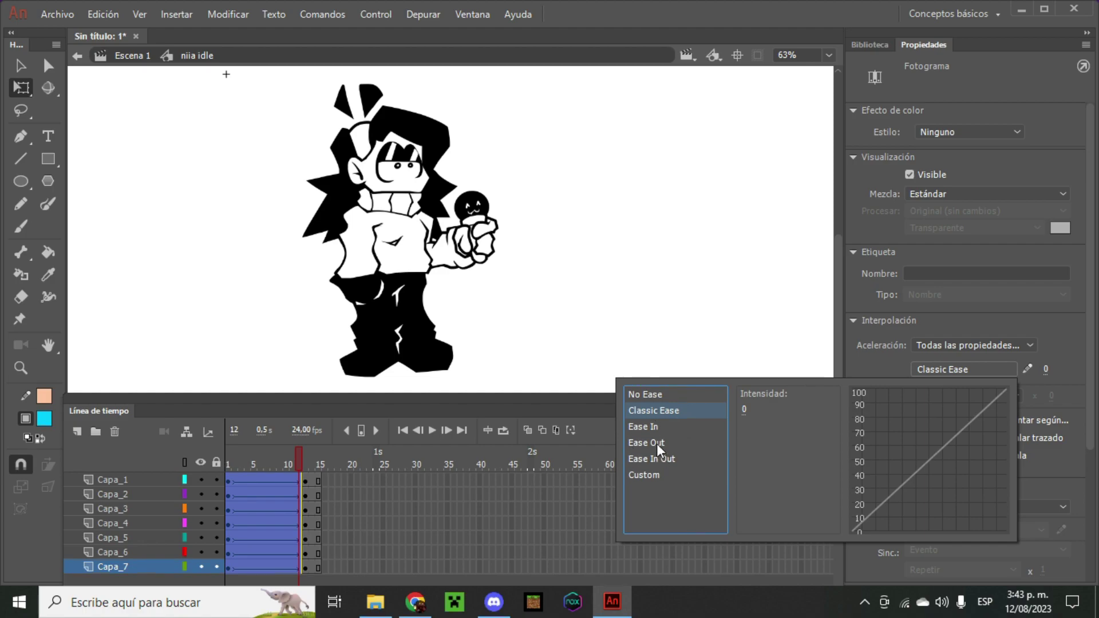
pyautogui.moveTo(651, 446)
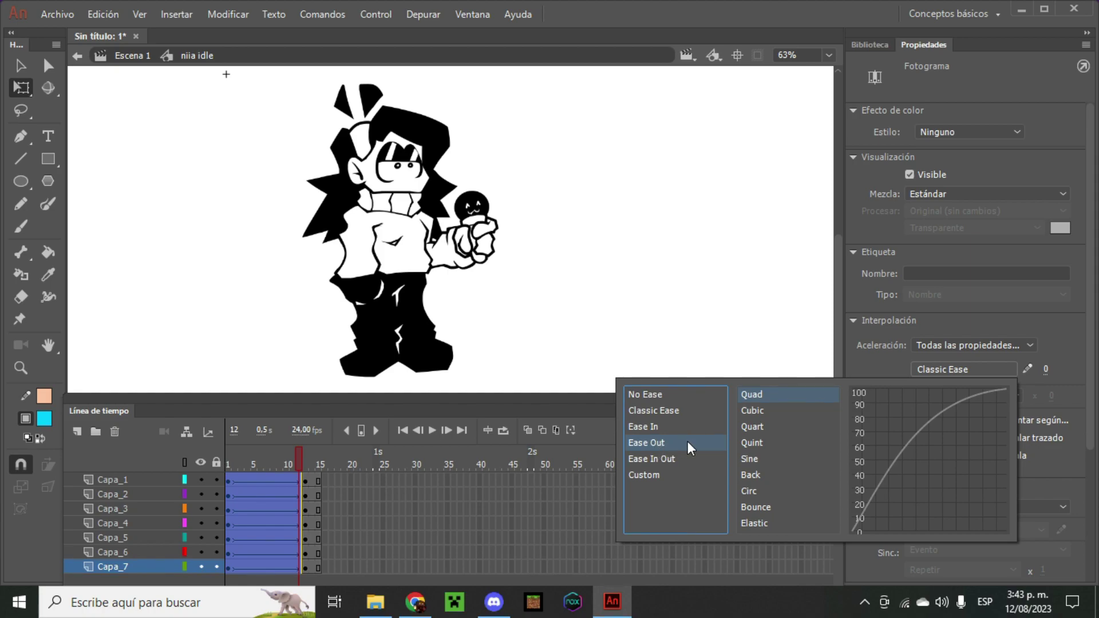
pyautogui.click(755, 477)
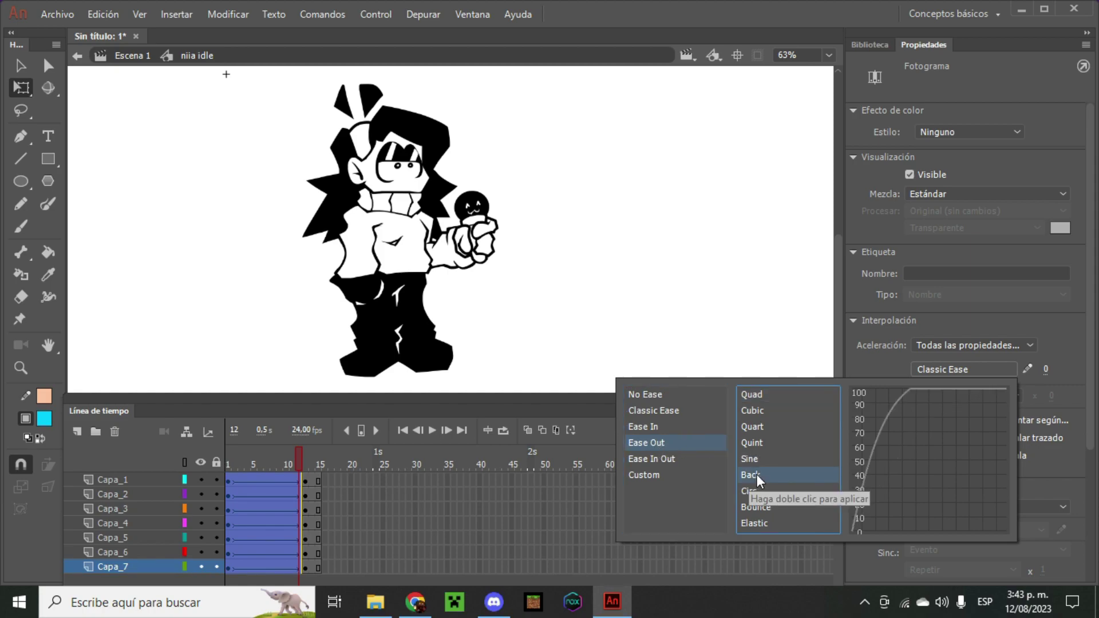
pyautogui.click(656, 295)
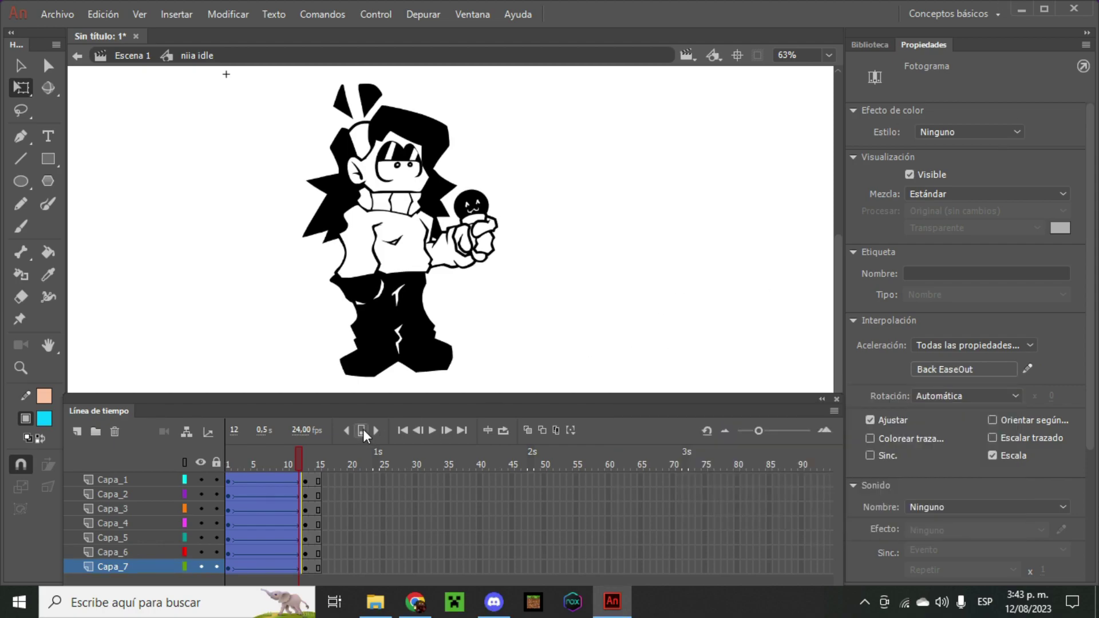
# - Preview the eased idle animation in the timeline and return to the library
pyautogui.moveTo(302, 464); pyautogui.dragTo(319, 465)
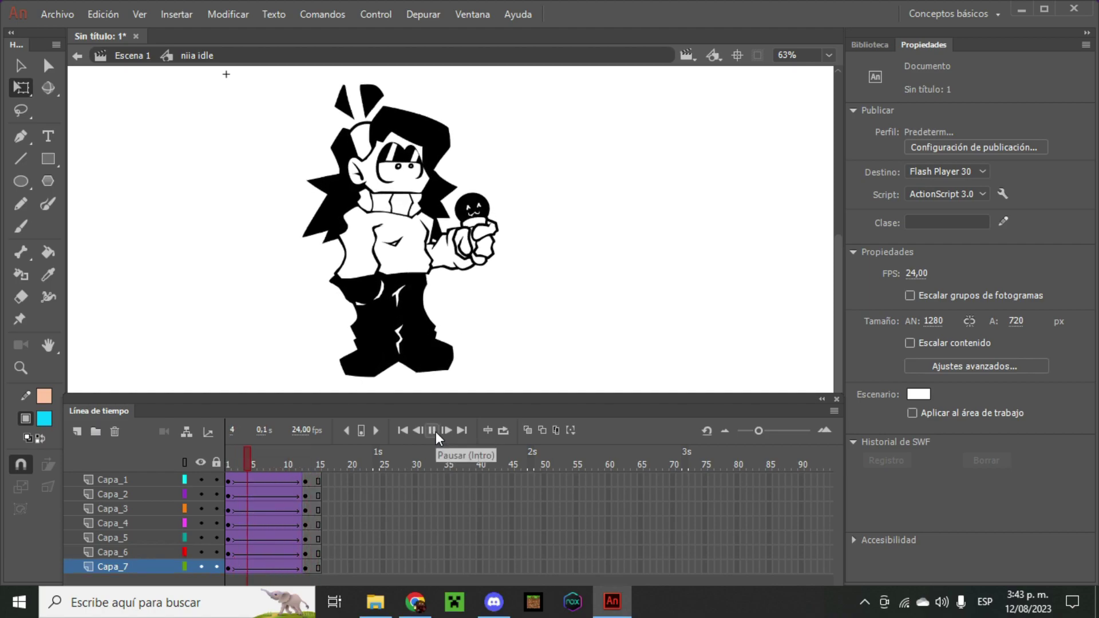
pyautogui.click(436, 432)
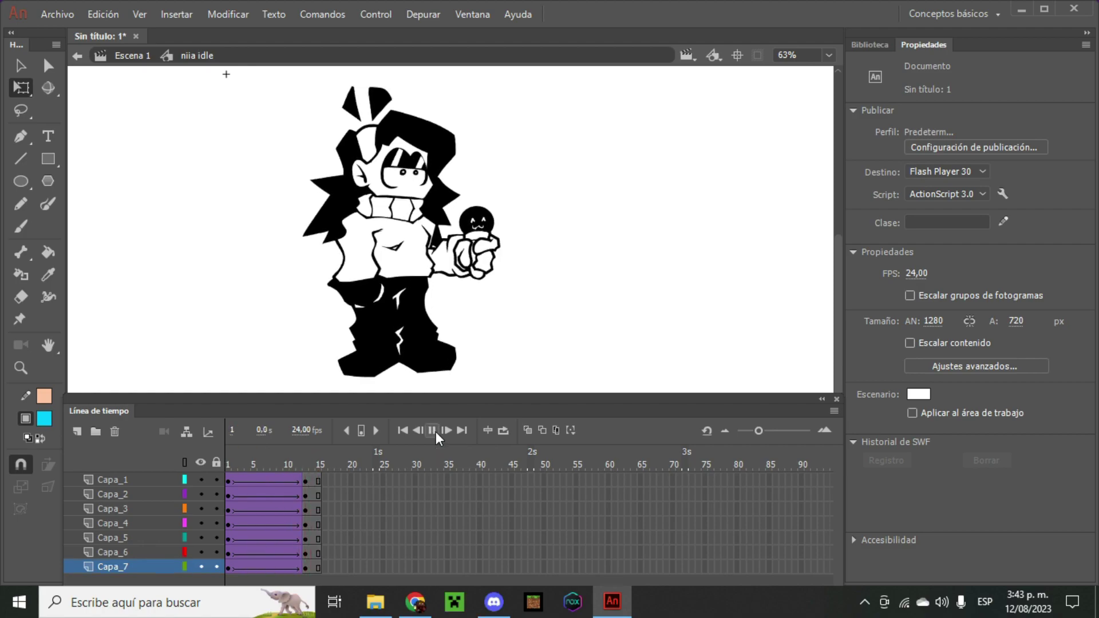
pyautogui.click(875, 48)
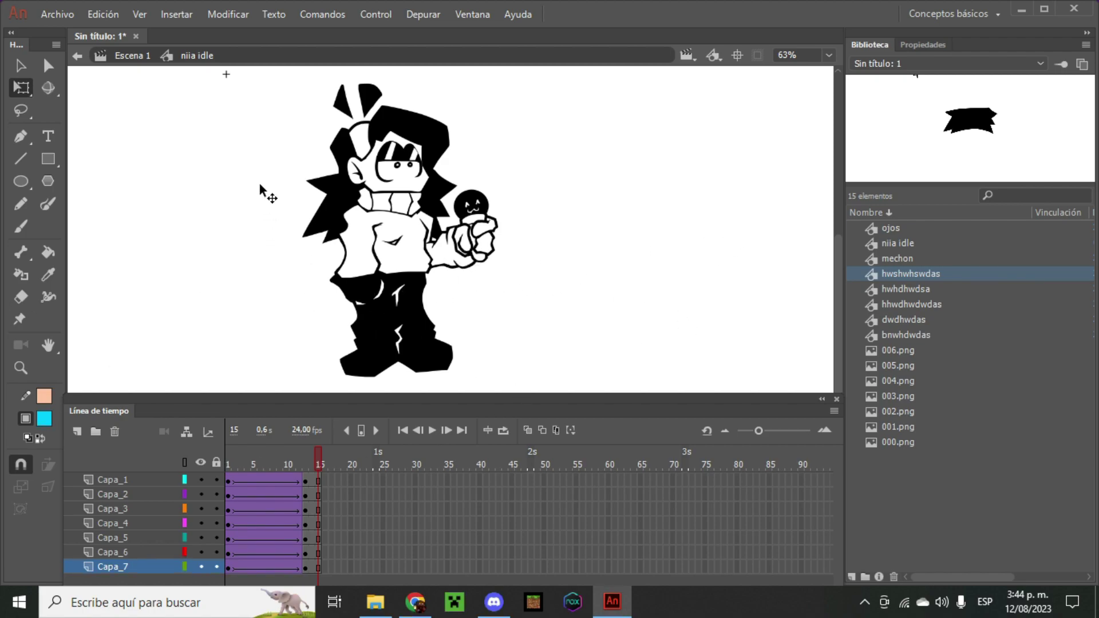
pyautogui.moveTo(318, 461)
pyautogui.mouseDown()
pyautogui.moveTo(252, 461)
pyautogui.moveTo(319, 462)
pyautogui.mouseUp()
# - Save the document as niia.fla in the niia folder inside Documentos > mod de fnf > sprites
pyautogui.click(57, 14)
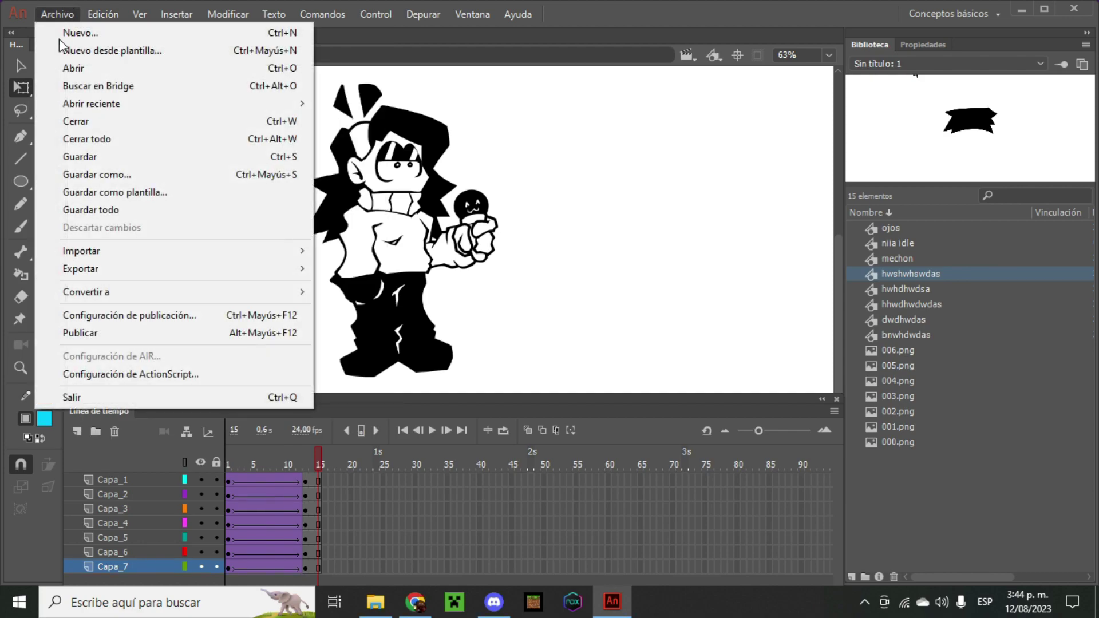
pyautogui.click(86, 175)
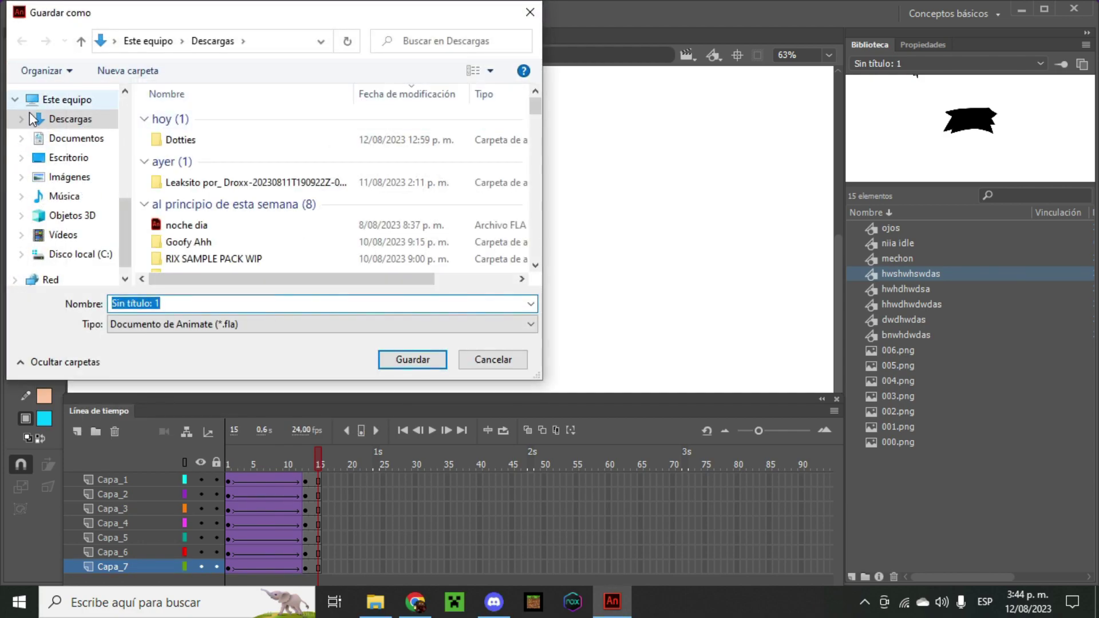
pyautogui.click(63, 139)
pyautogui.scroll(-5, 246, 171)
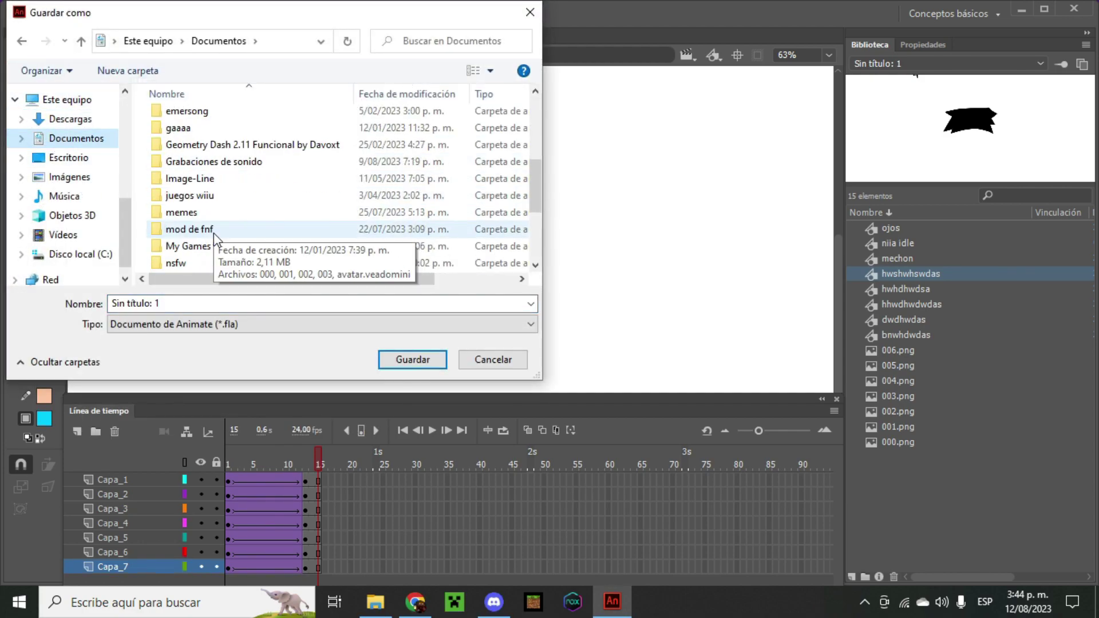
pyautogui.doubleClick(212, 232)
pyautogui.click(290, 246)
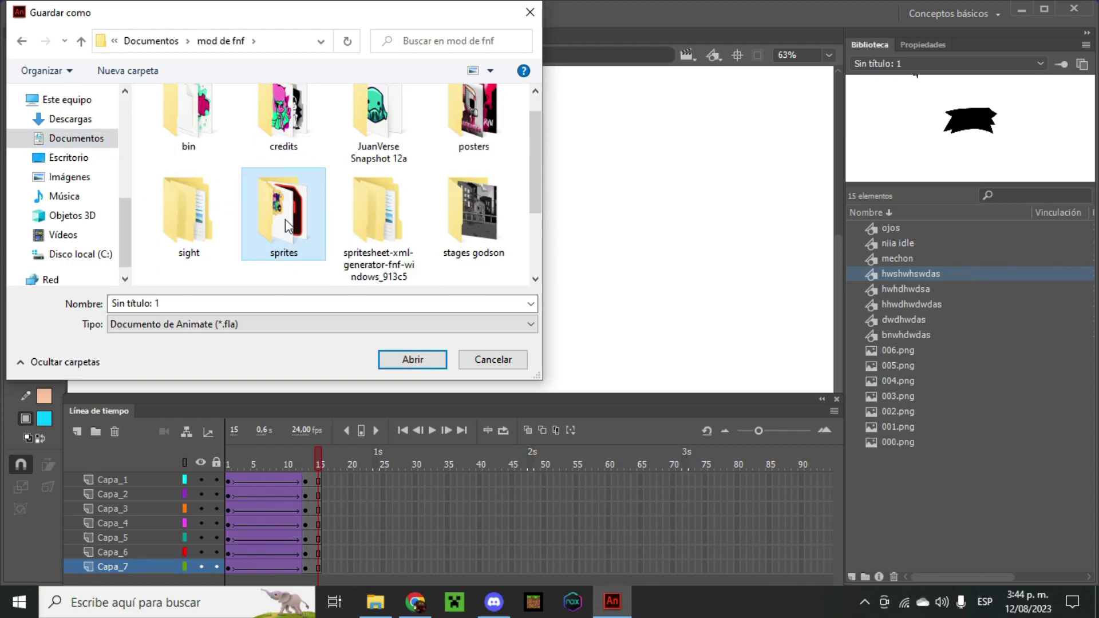
pyautogui.doubleClick(286, 224)
pyautogui.scroll(-10, 215, 209)
pyautogui.scroll(-12, 215, 209)
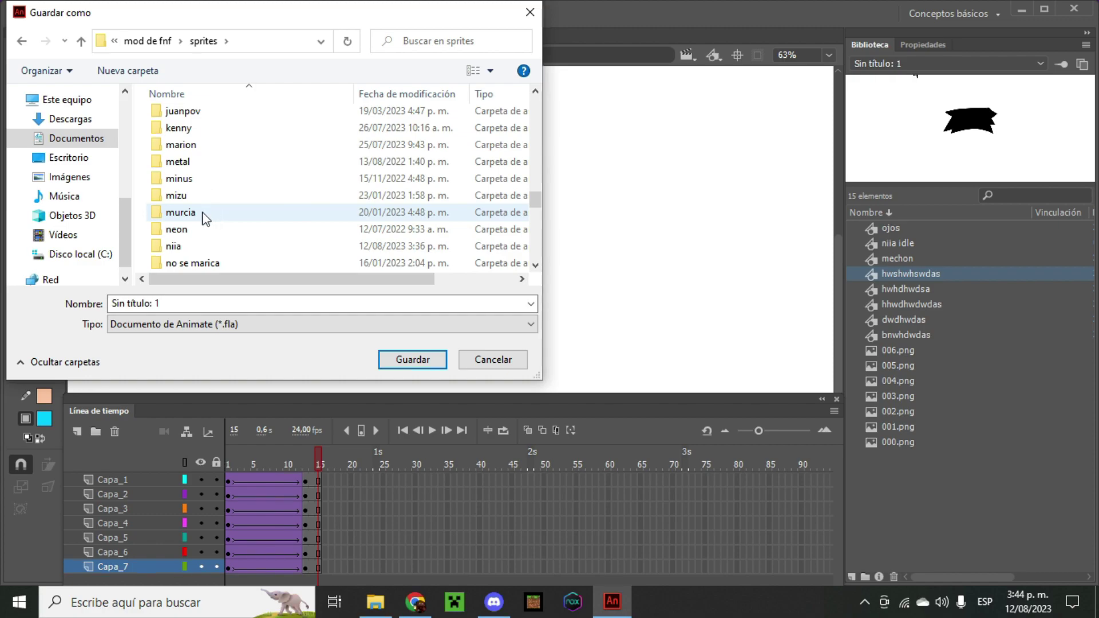
pyautogui.doubleClick(174, 246)
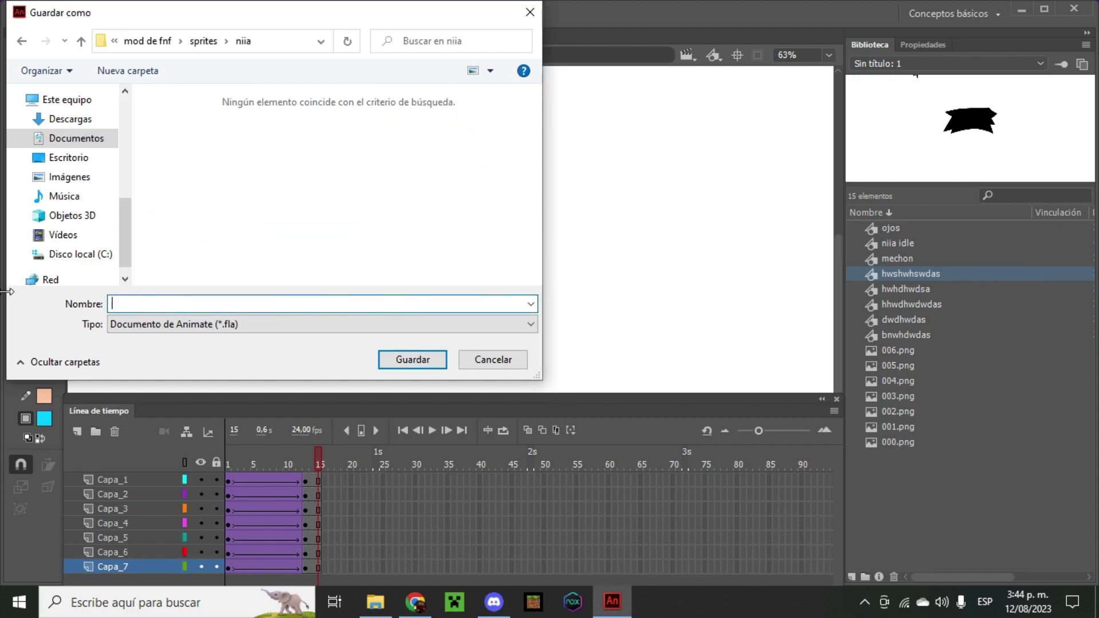
pyautogui.press('Return')
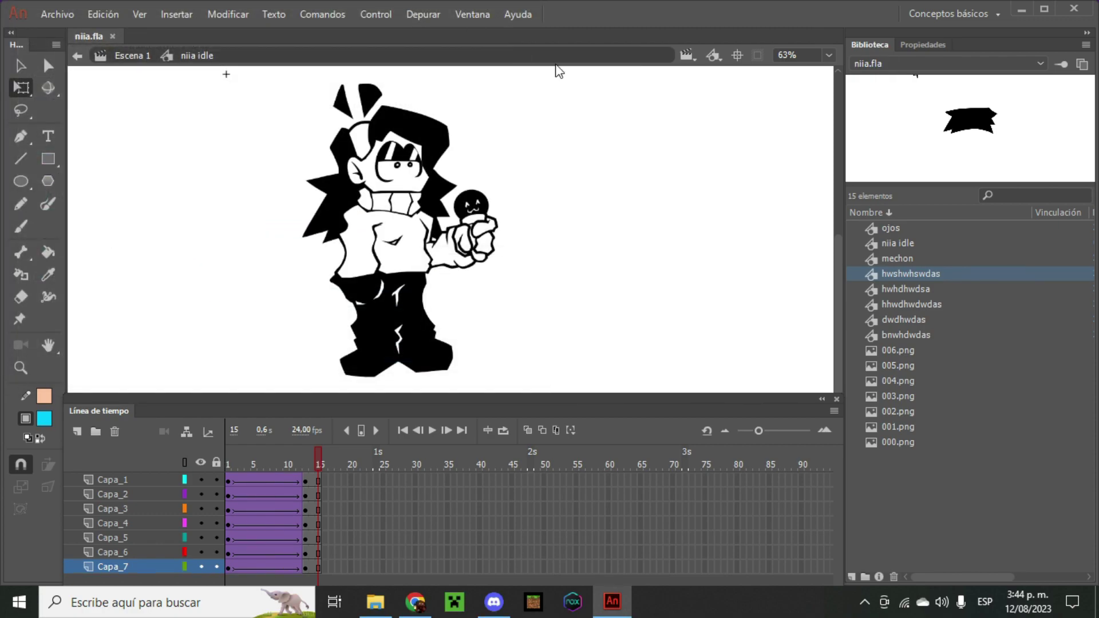
# - Generate a sprite sheet of the niia idle symbol and export it as niia.png in the niia folder inside sprites
pyautogui.click(929, 242)
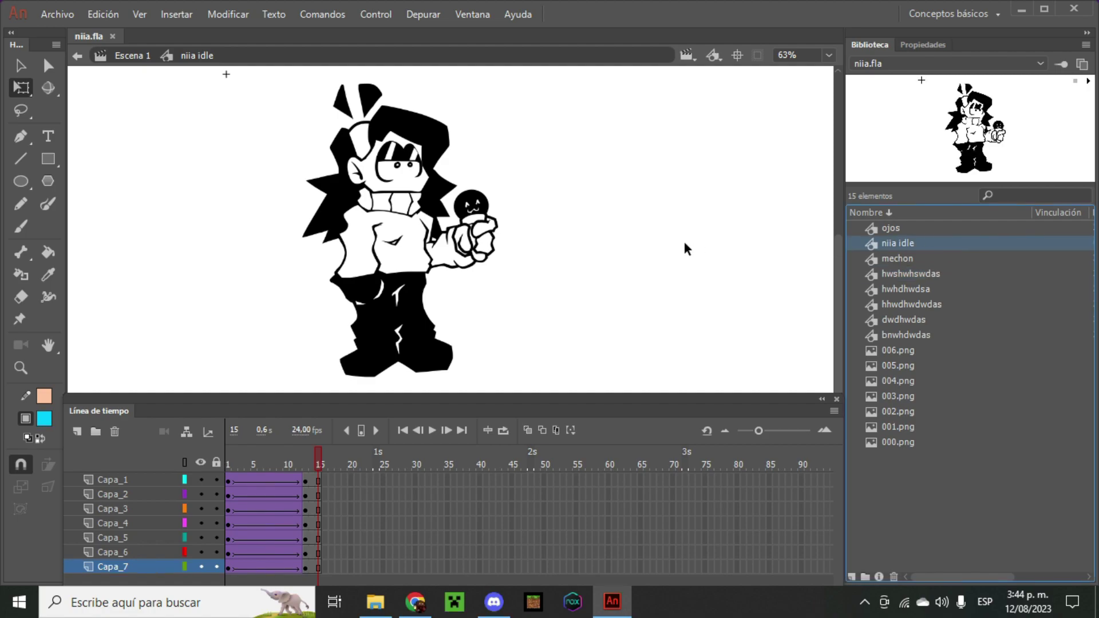
pyautogui.rightClick(886, 252)
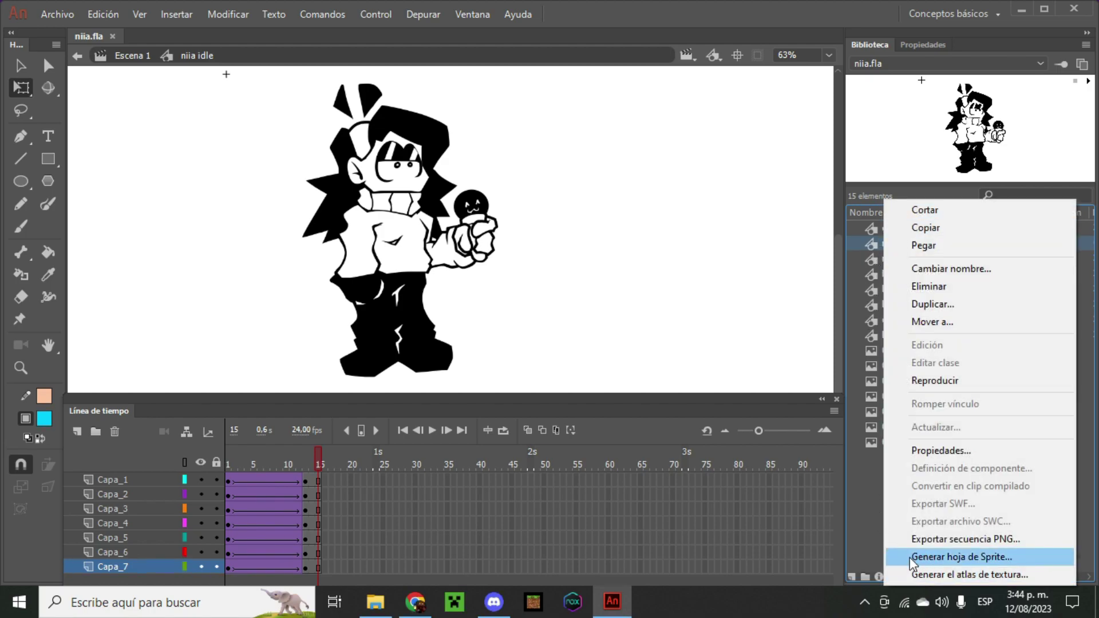
pyautogui.click(942, 558)
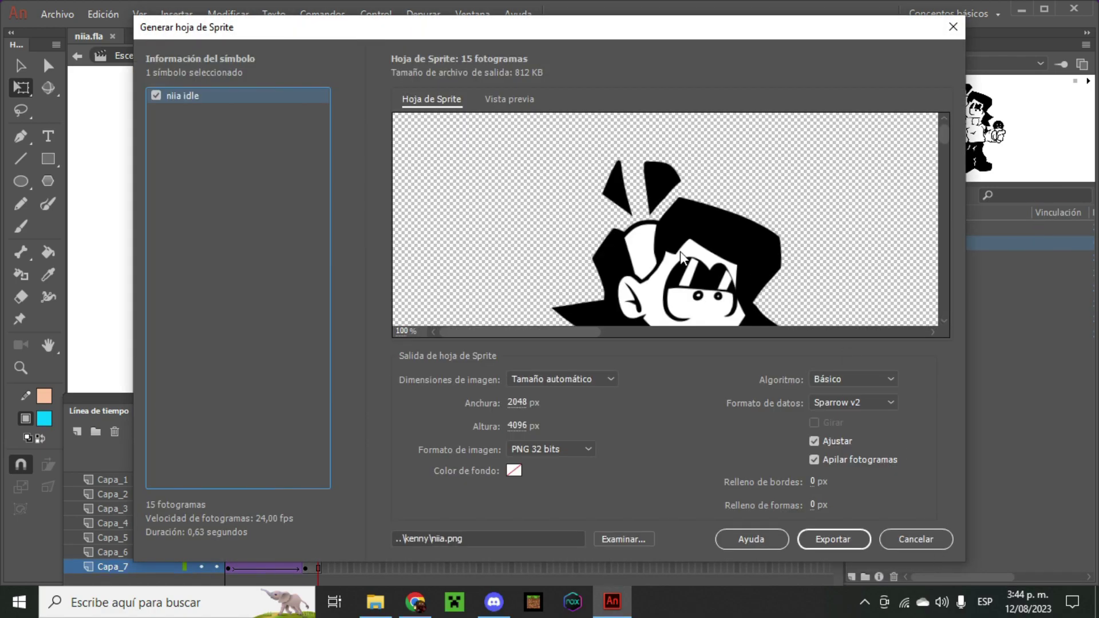
pyautogui.click(623, 539)
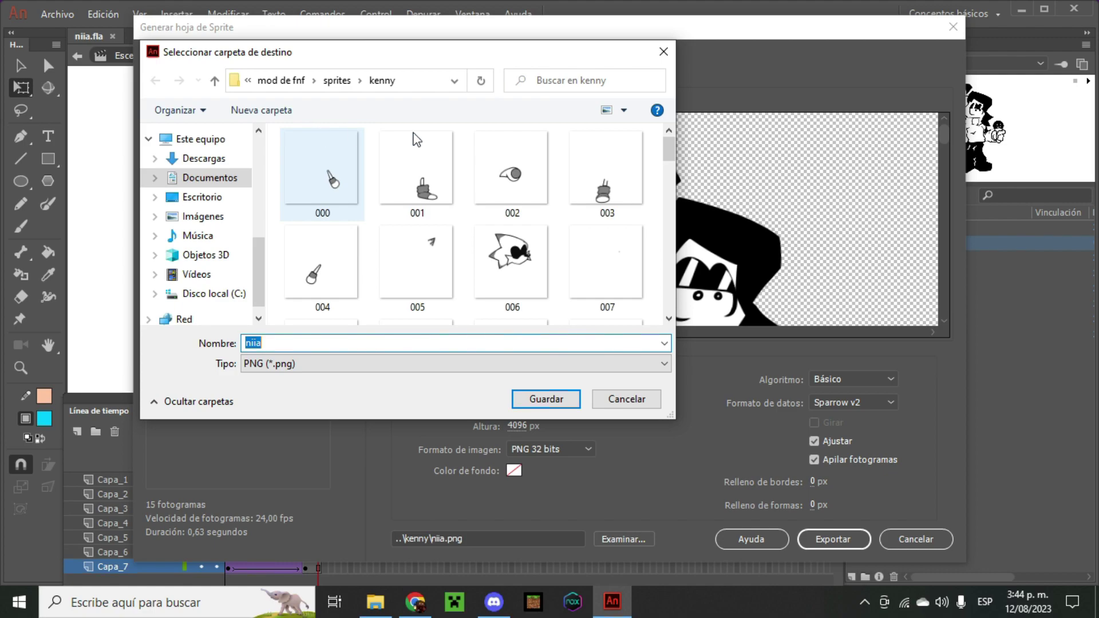
pyautogui.click(335, 80)
pyautogui.scroll(-10, 338, 217)
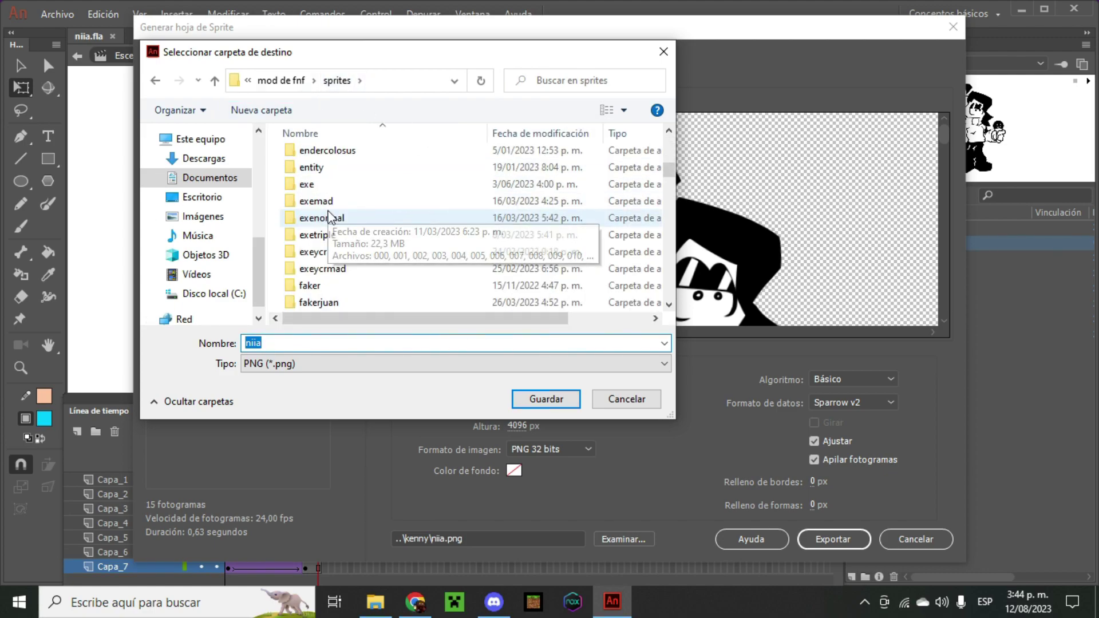
pyautogui.scroll(-6, 329, 217)
pyautogui.scroll(3, 329, 218)
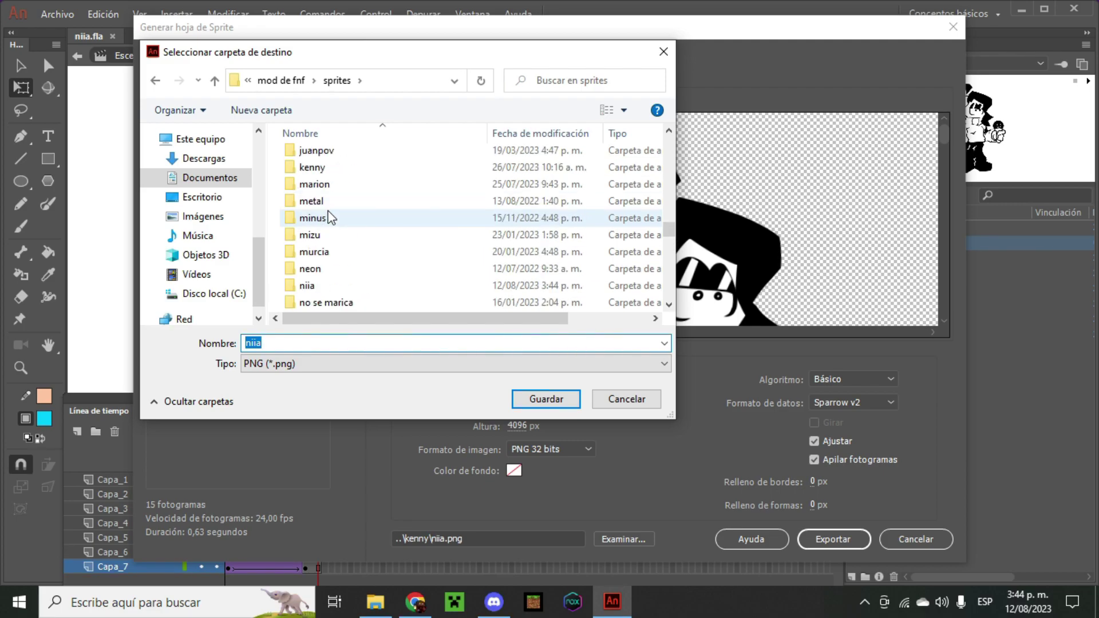
pyautogui.doubleClick(316, 290)
pyautogui.click(546, 399)
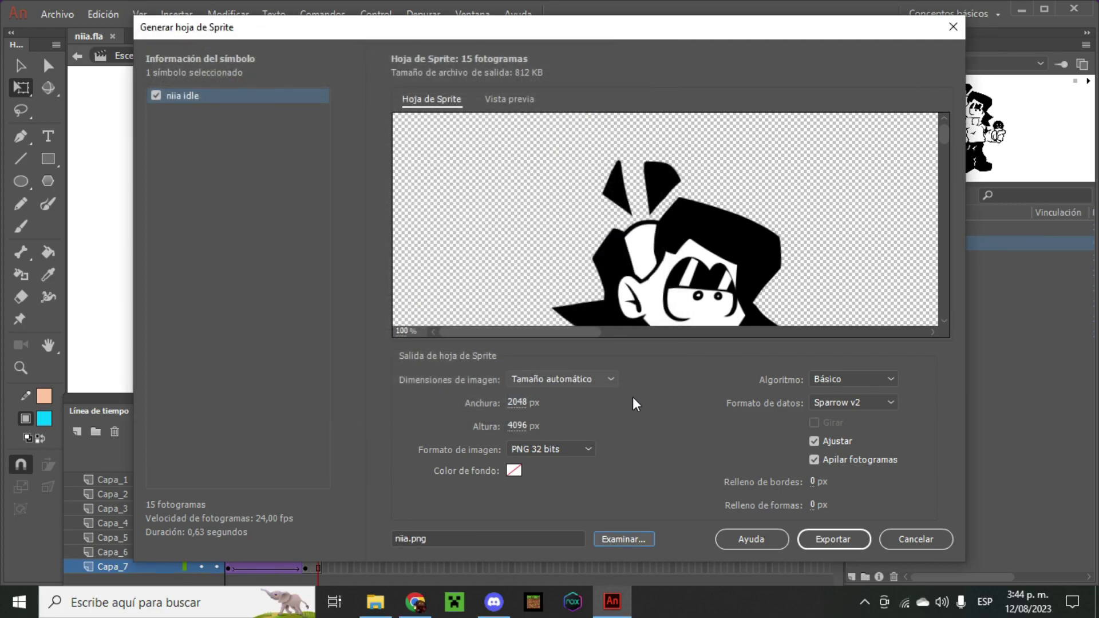
pyautogui.click(838, 543)
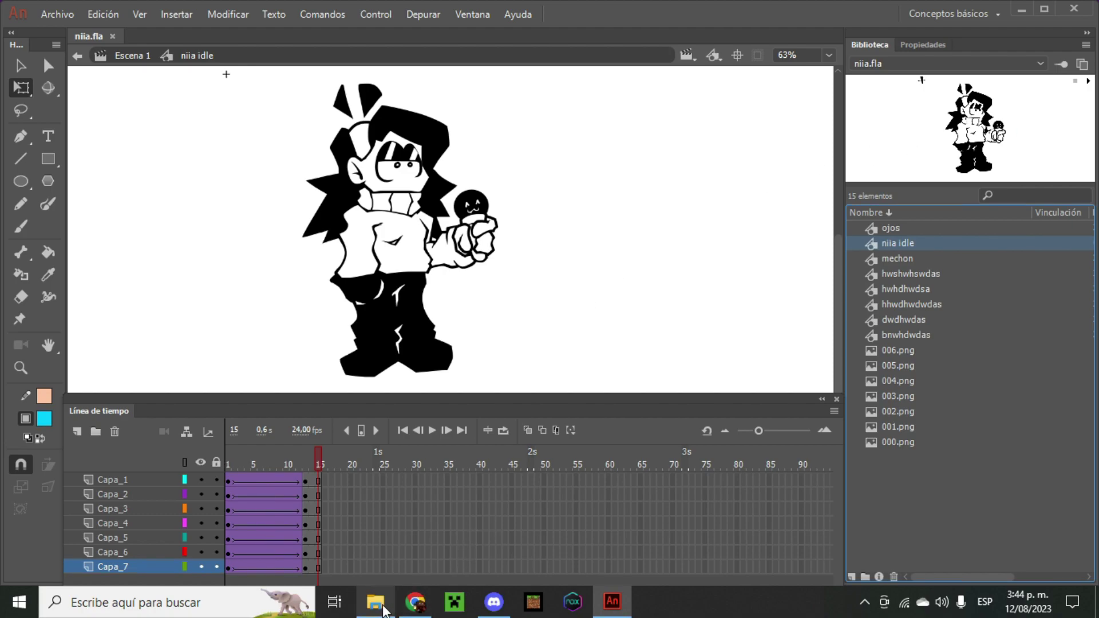
# - Switch to File Explorer, open the exported niia.png, and examine the character frames across the whole sprite sheet
pyautogui.click(374, 601)
pyautogui.click(430, 377)
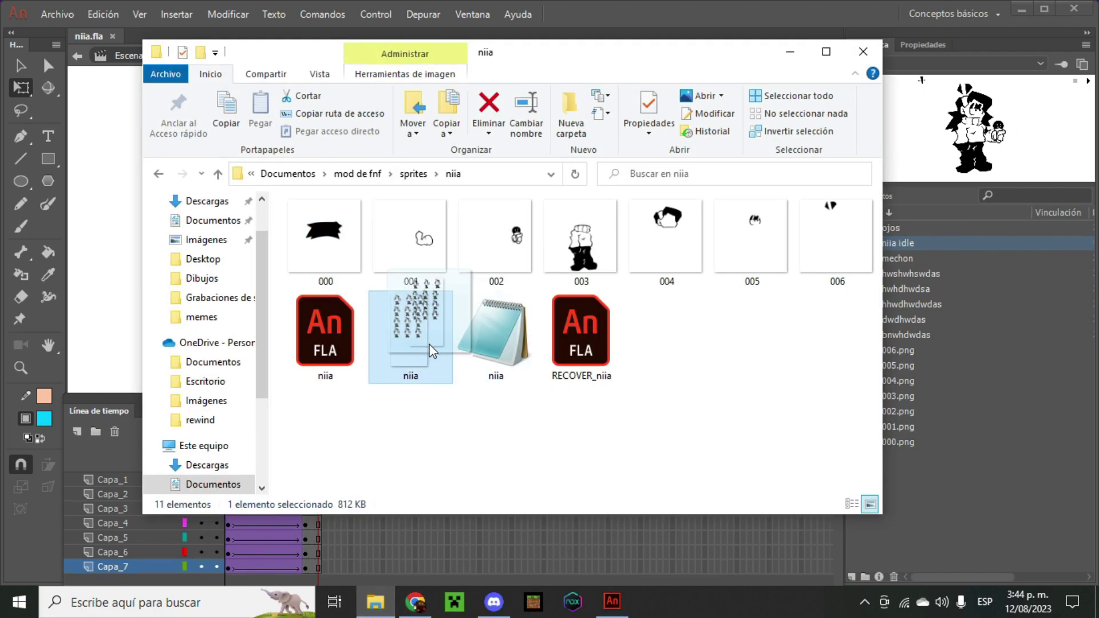
pyautogui.doubleClick(444, 366)
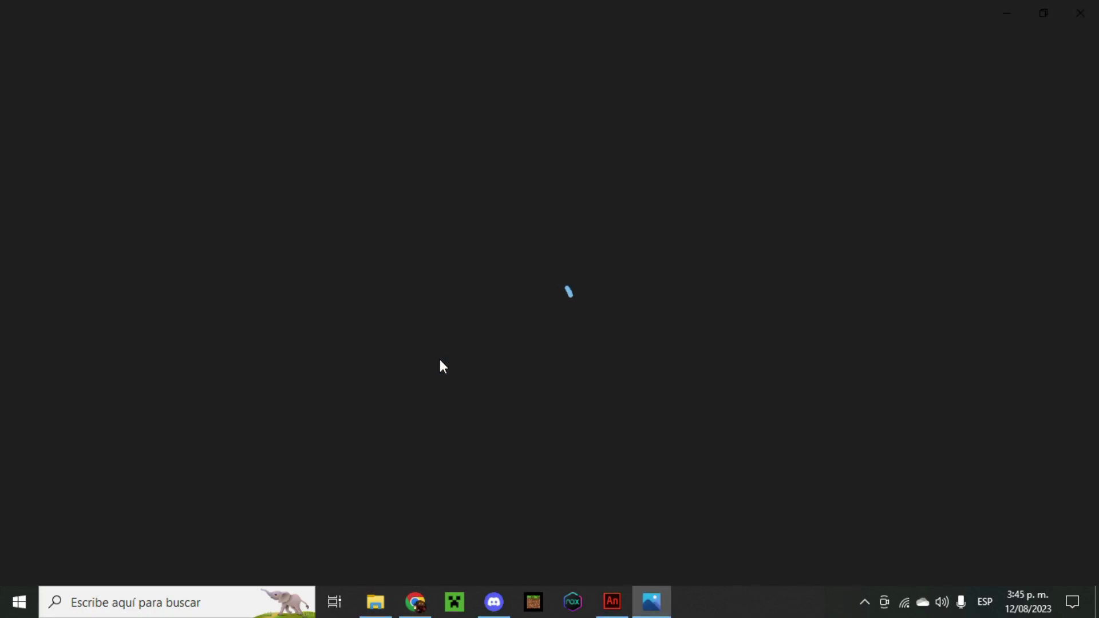
pyautogui.scroll(2, 511, 206)
pyautogui.moveTo(507, 214); pyautogui.dragTo(458, 500)
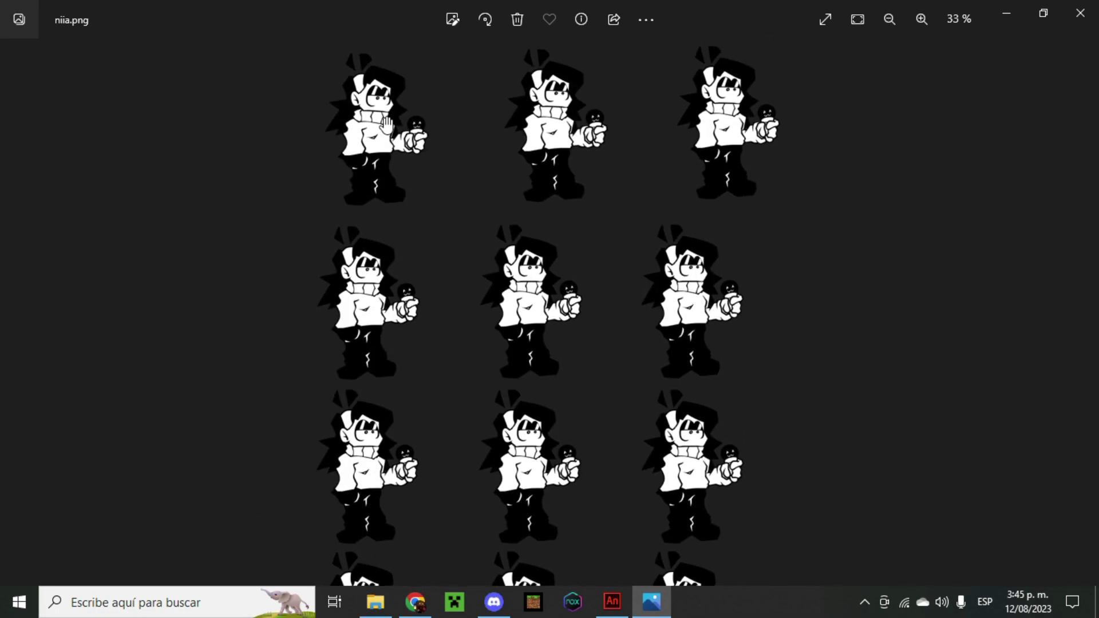
pyautogui.moveTo(544, 326); pyautogui.dragTo(493, 341)
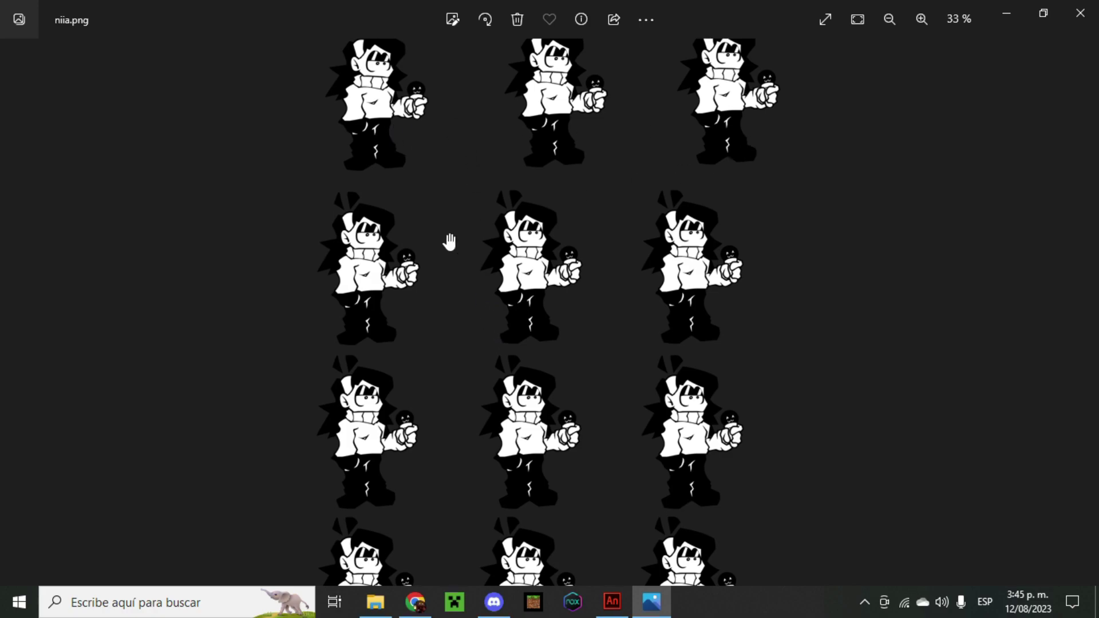
pyautogui.moveTo(623, 326); pyautogui.dragTo(692, 211)
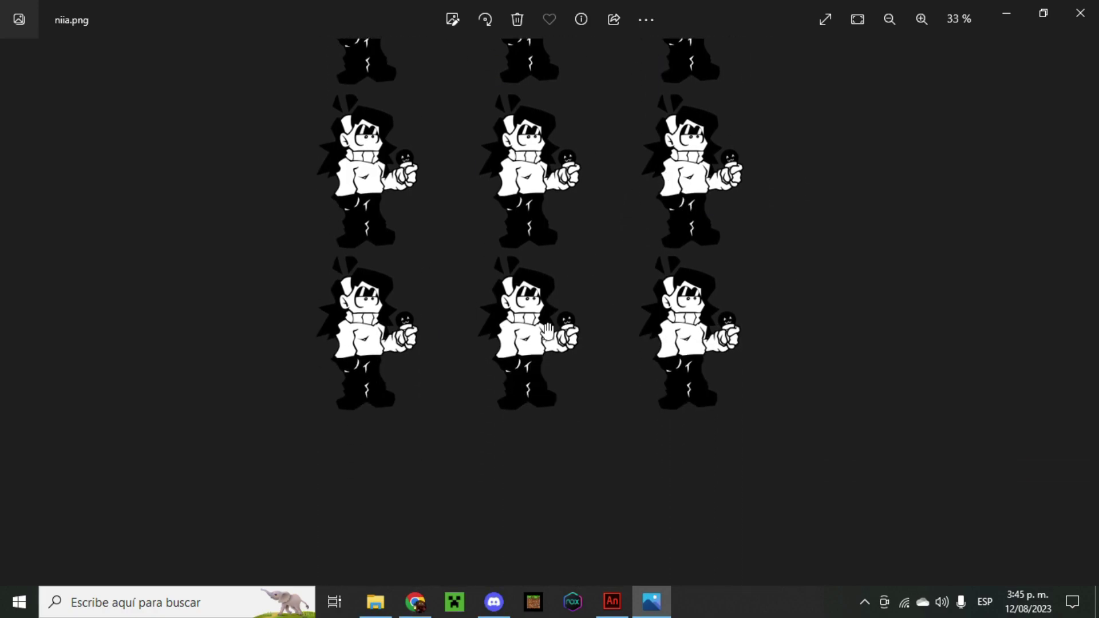
pyautogui.moveTo(497, 330); pyautogui.dragTo(563, 558)
pyautogui.moveTo(594, 381); pyautogui.dragTo(585, 495)
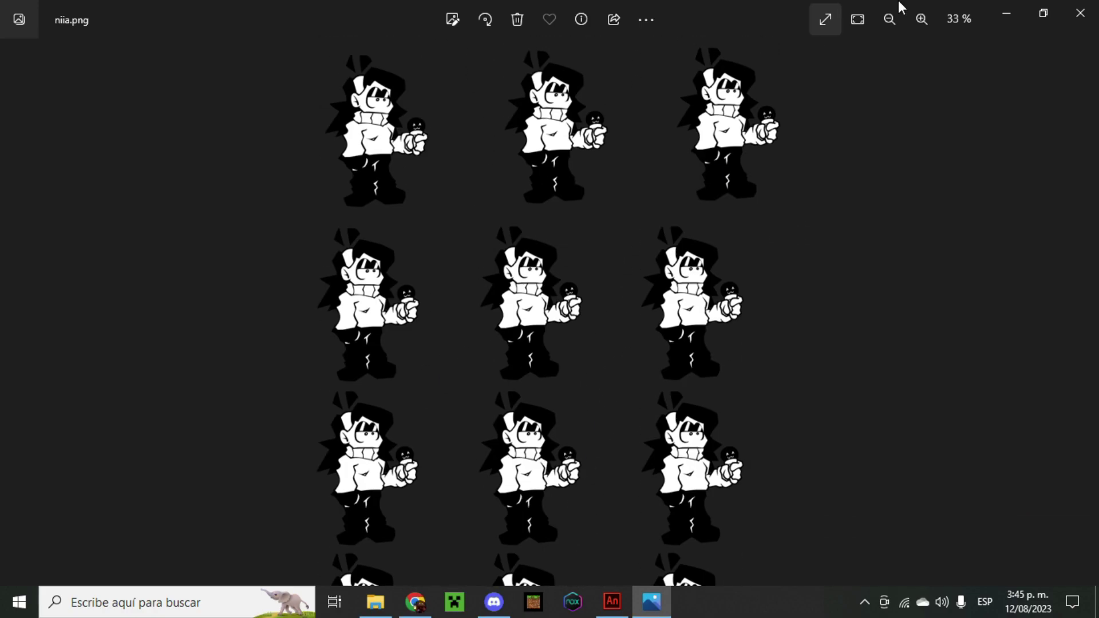
pyautogui.click(1073, 8)
# - Examine the niia texture atlas data file in Notepad, and close it along with the open windows
pyautogui.doubleClick(484, 349)
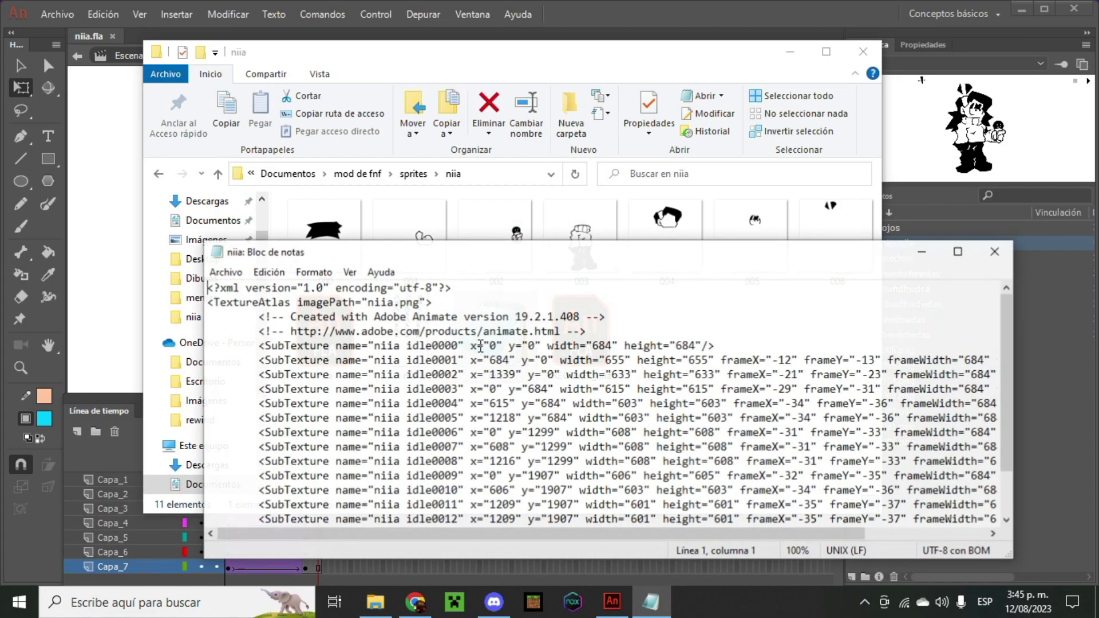
pyautogui.click(994, 251)
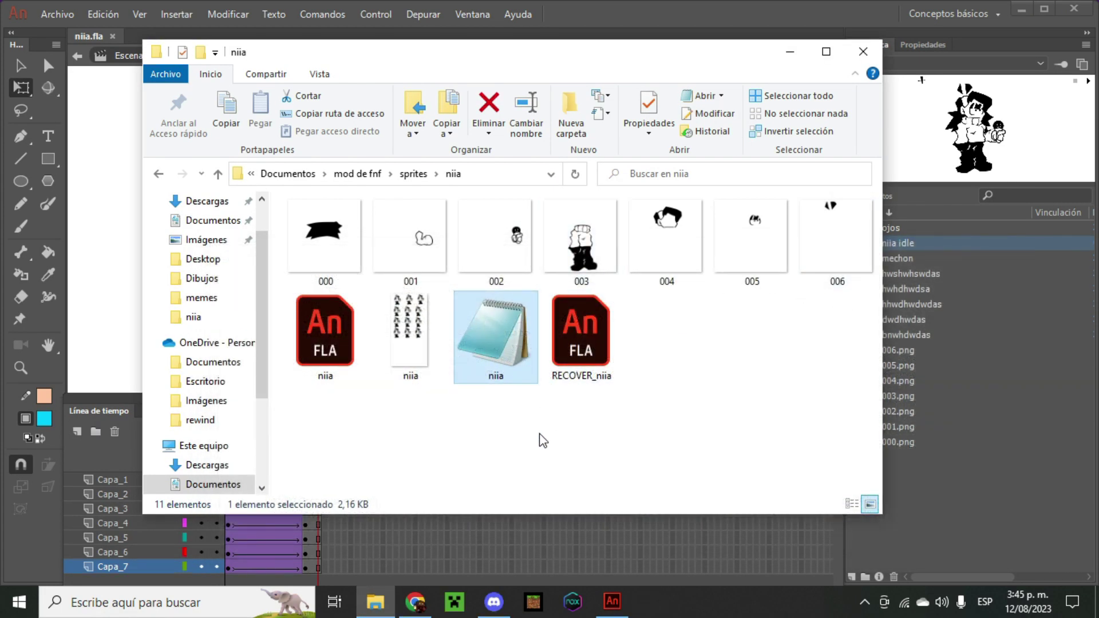
pyautogui.click(590, 439)
pyautogui.click(863, 51)
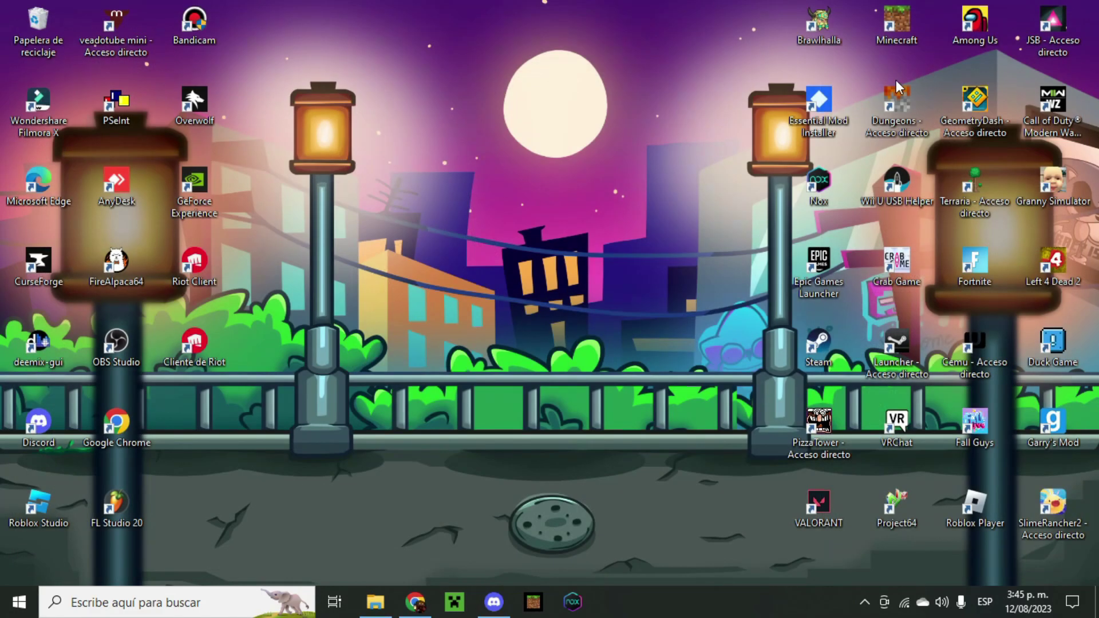
# - Return to the niia folder in File Explorer and copy the niia sprite sheet image together with its data file
pyautogui.click(375, 602)
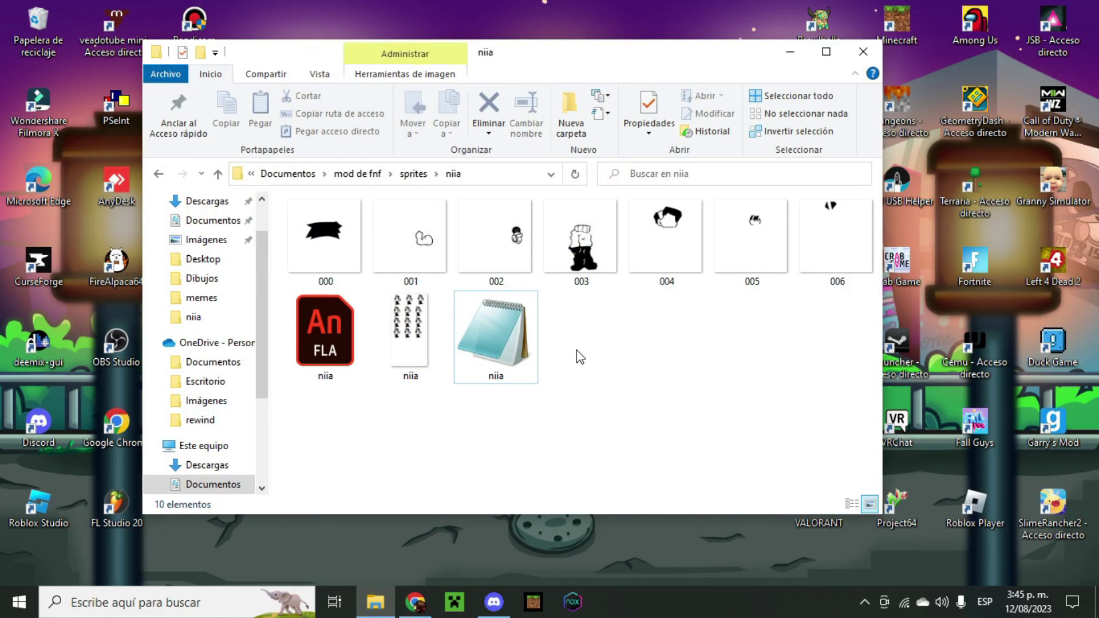
pyautogui.moveTo(404, 443); pyautogui.dragTo(480, 342)
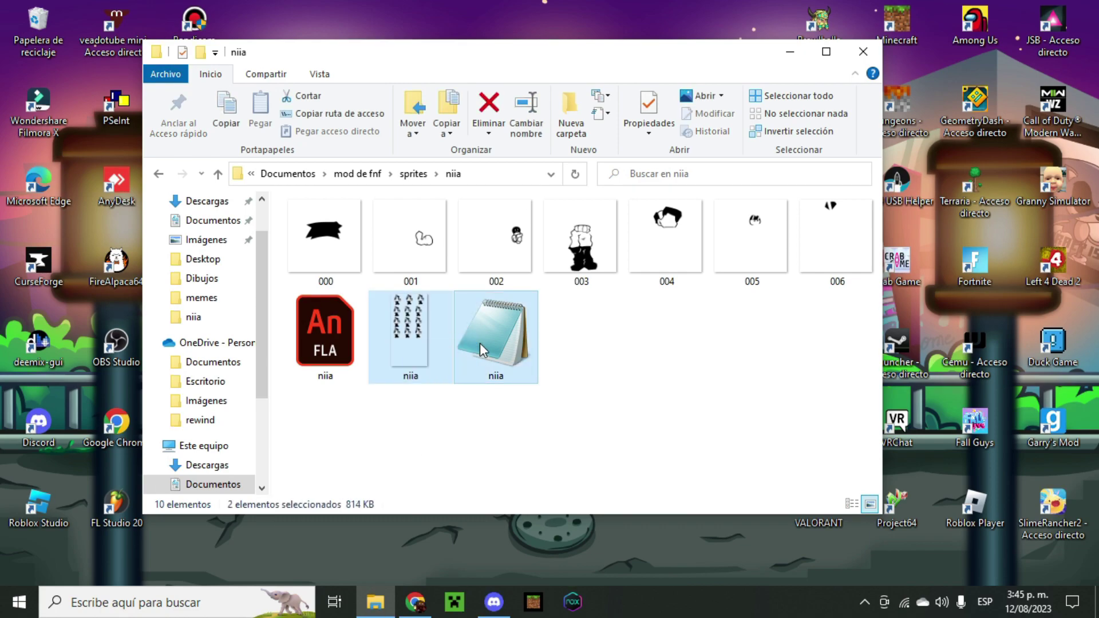
pyautogui.rightClick(480, 342)
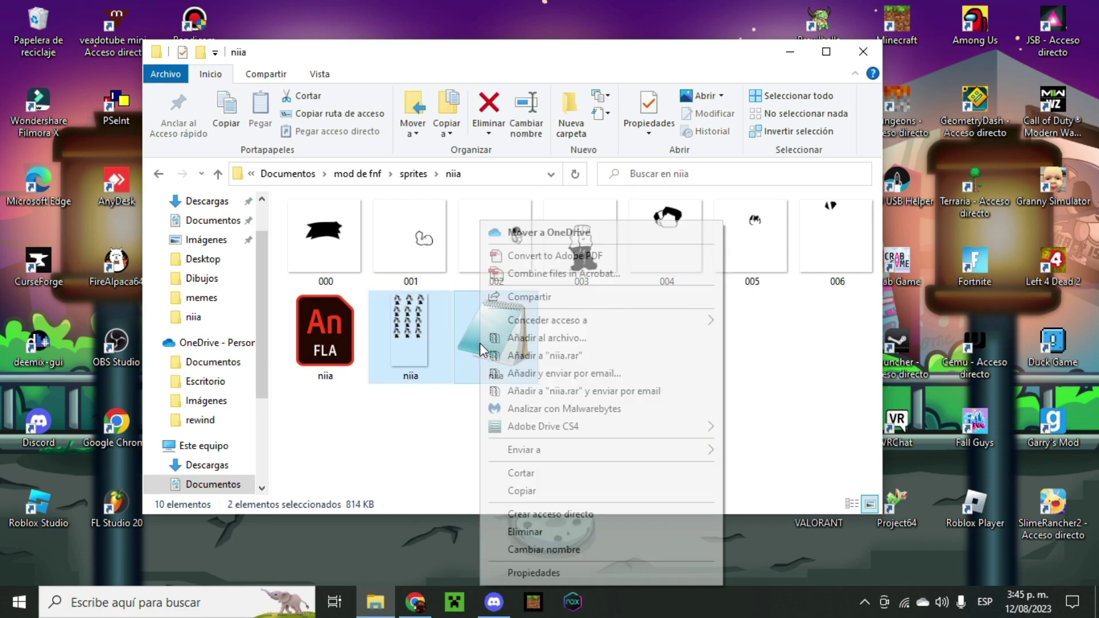
pyautogui.click(544, 495)
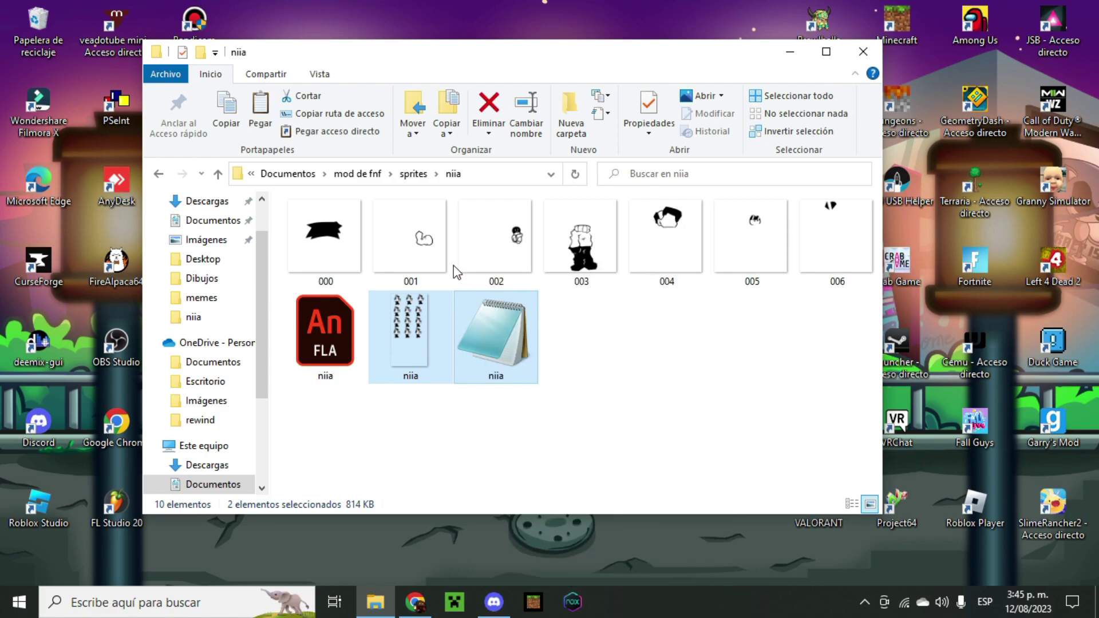
# - Open the Vs Juan-Into the Juanverse folder inside mod de fnf
pyautogui.click(357, 174)
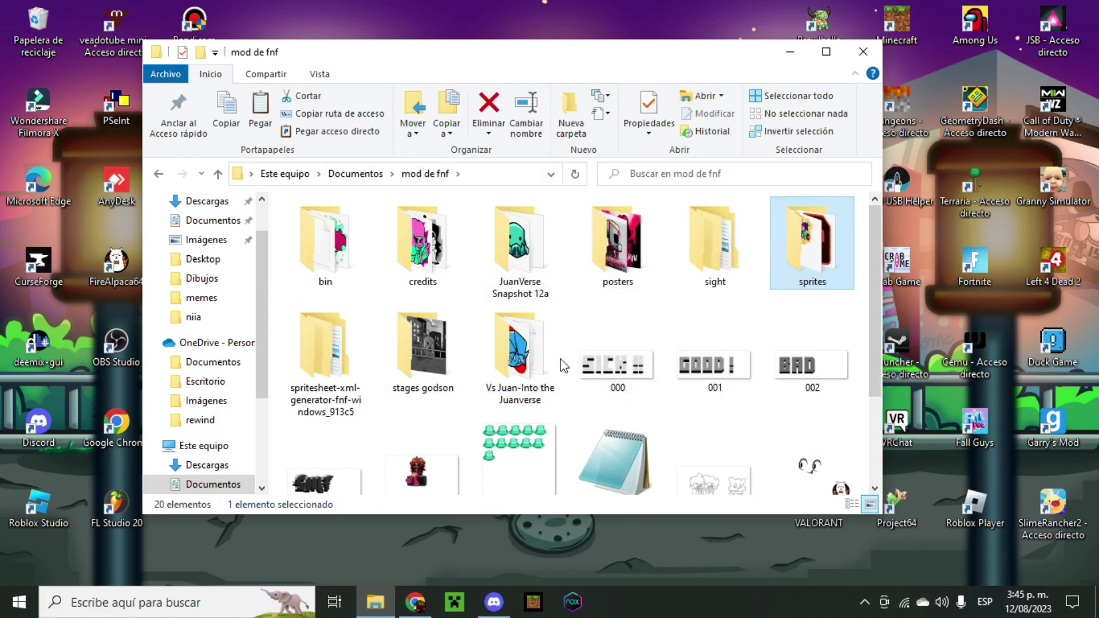
pyautogui.doubleClick(526, 366)
pyautogui.moveTo(344, 453); pyautogui.dragTo(348, 229)
pyautogui.click(340, 456)
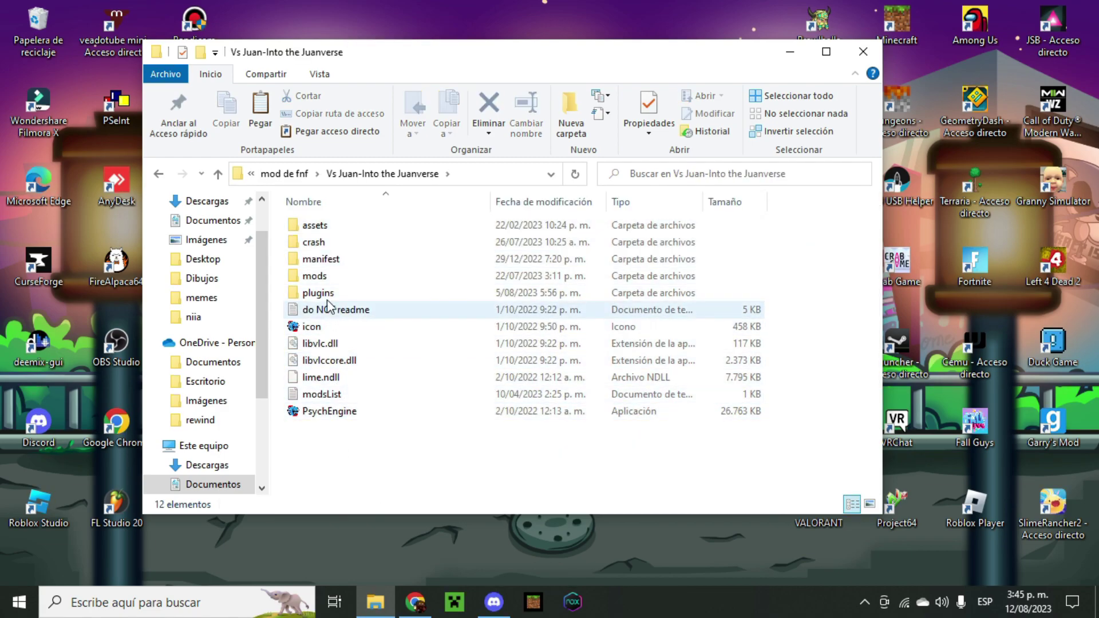
pyautogui.moveTo(333, 277)
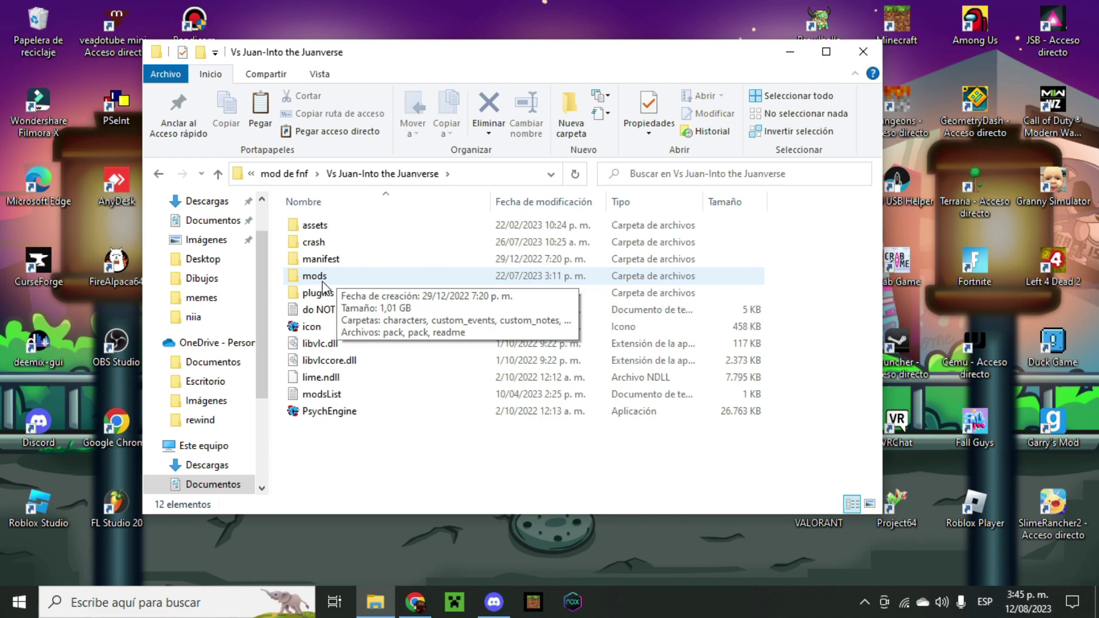
pyautogui.doubleClick(318, 277)
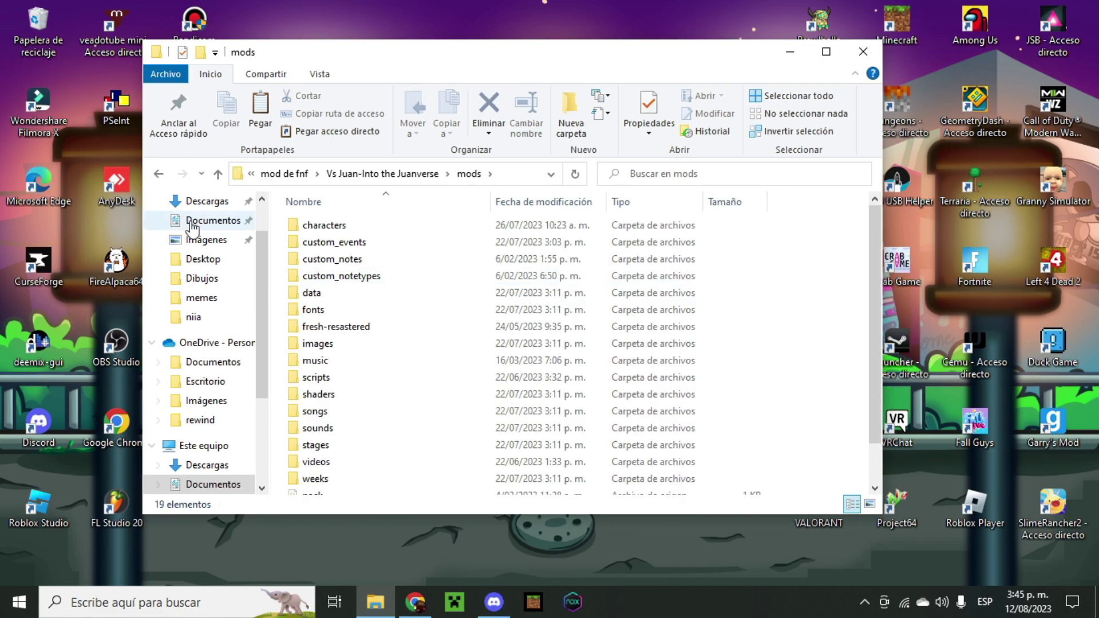
pyautogui.hotkey('alt', 'Left')
pyautogui.moveTo(315, 457)
pyautogui.mouseDown()
pyautogui.moveTo(327, 234)
pyautogui.moveTo(362, 274)
pyautogui.moveTo(355, 227)
pyautogui.moveTo(311, 437)
pyautogui.mouseUp()
pyautogui.moveTo(361, 276)
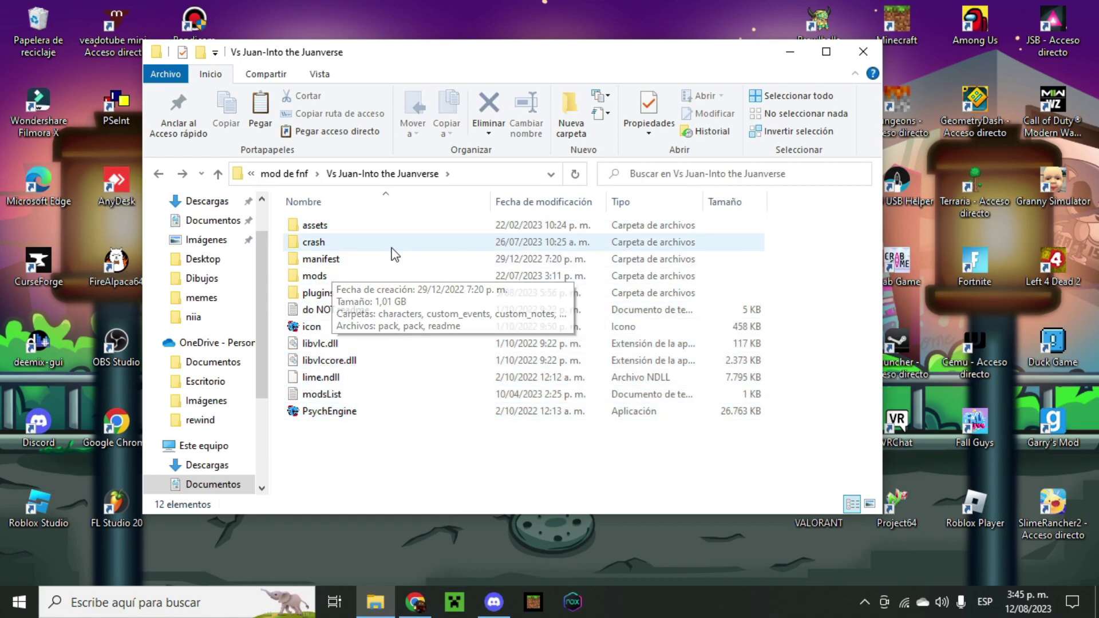
# - Paste the copied niia sprite sheet image and data file into the mod's mods > images > characters folder
pyautogui.doubleClick(330, 276)
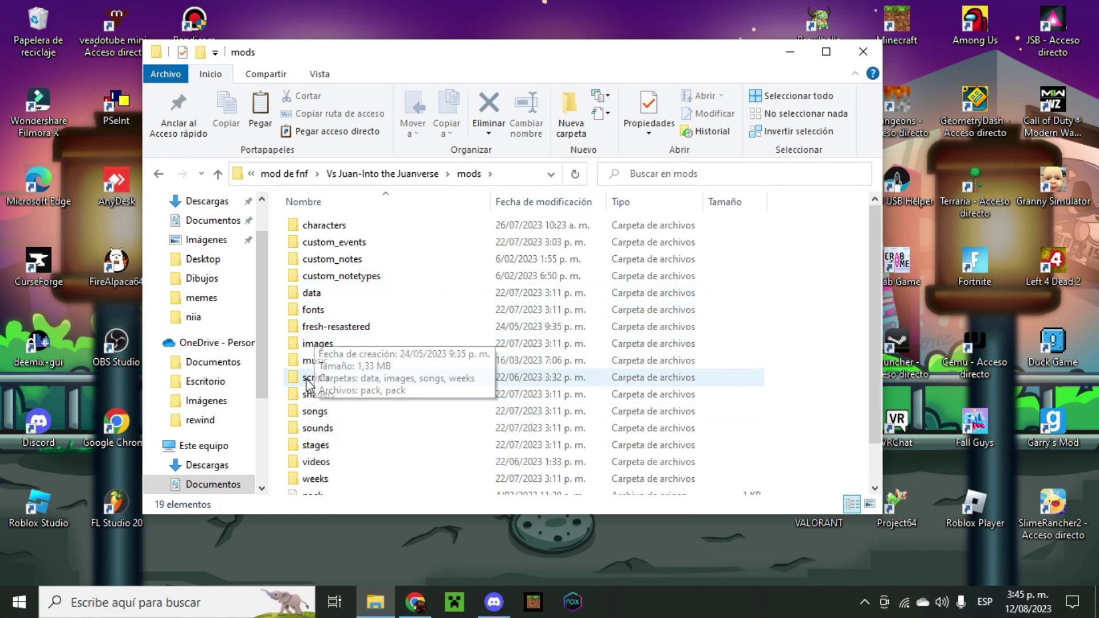
pyautogui.doubleClick(319, 346)
pyautogui.scroll(-15, 490, 288)
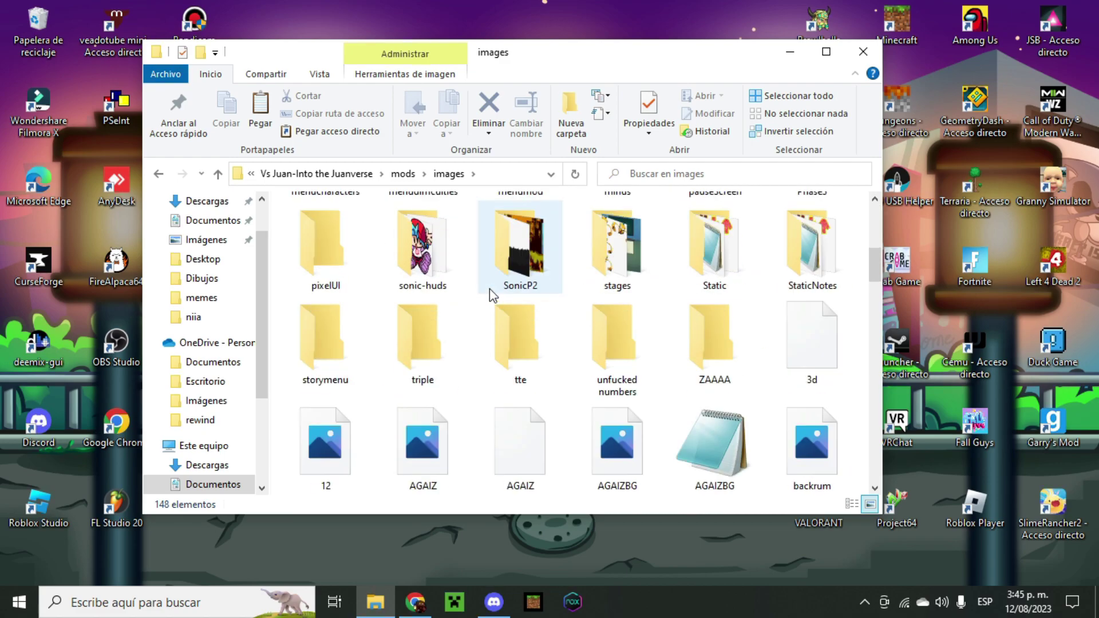
pyautogui.scroll(15, 489, 288)
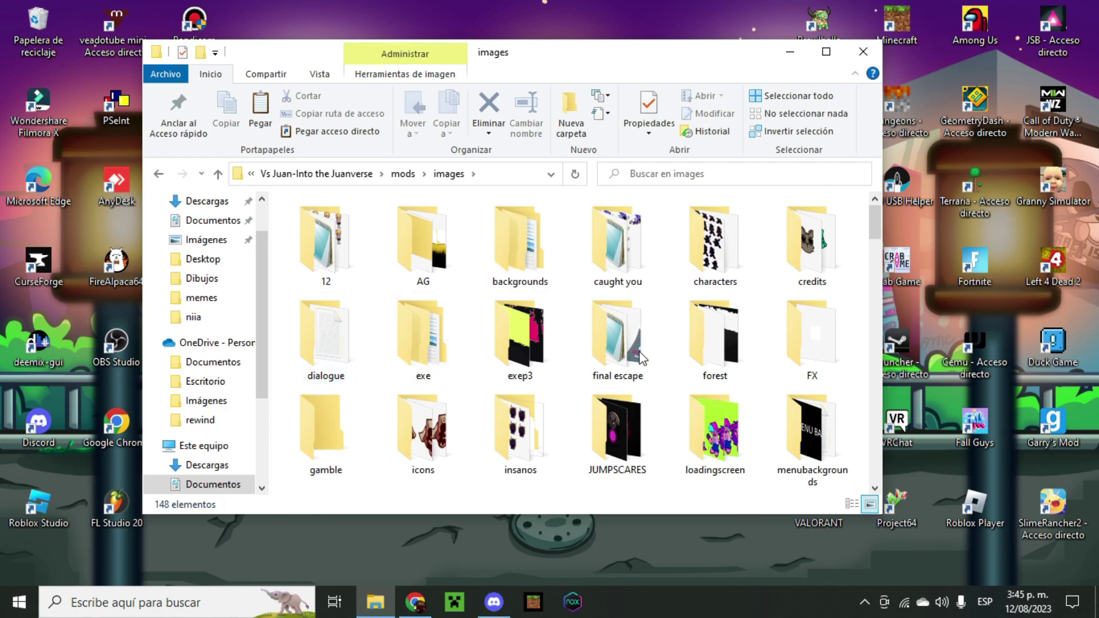
pyautogui.doubleClick(712, 274)
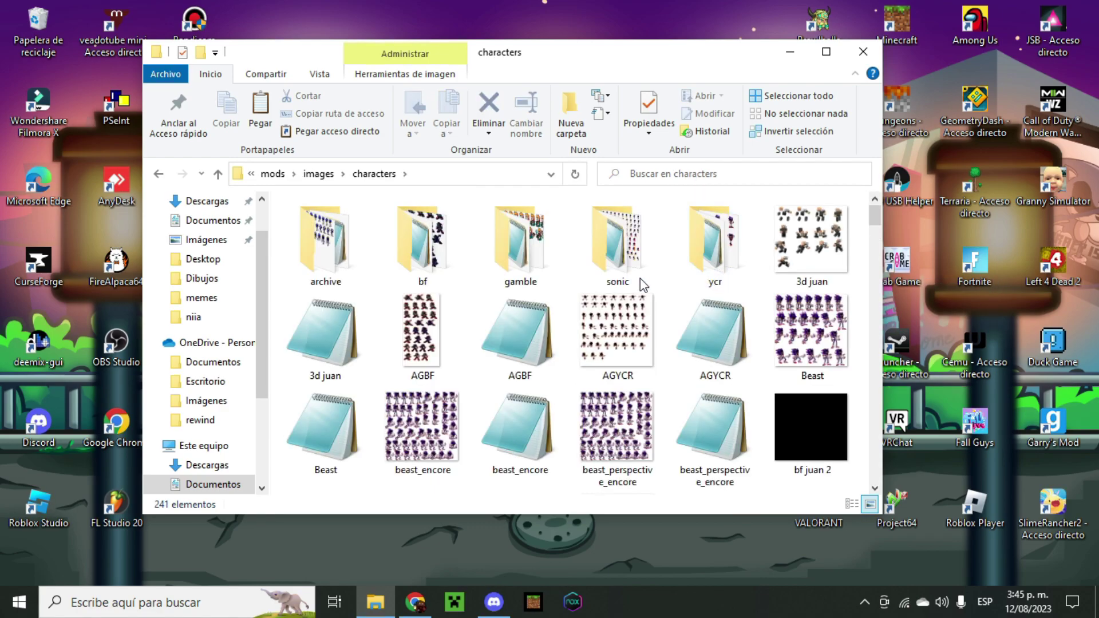
pyautogui.rightClick(282, 270)
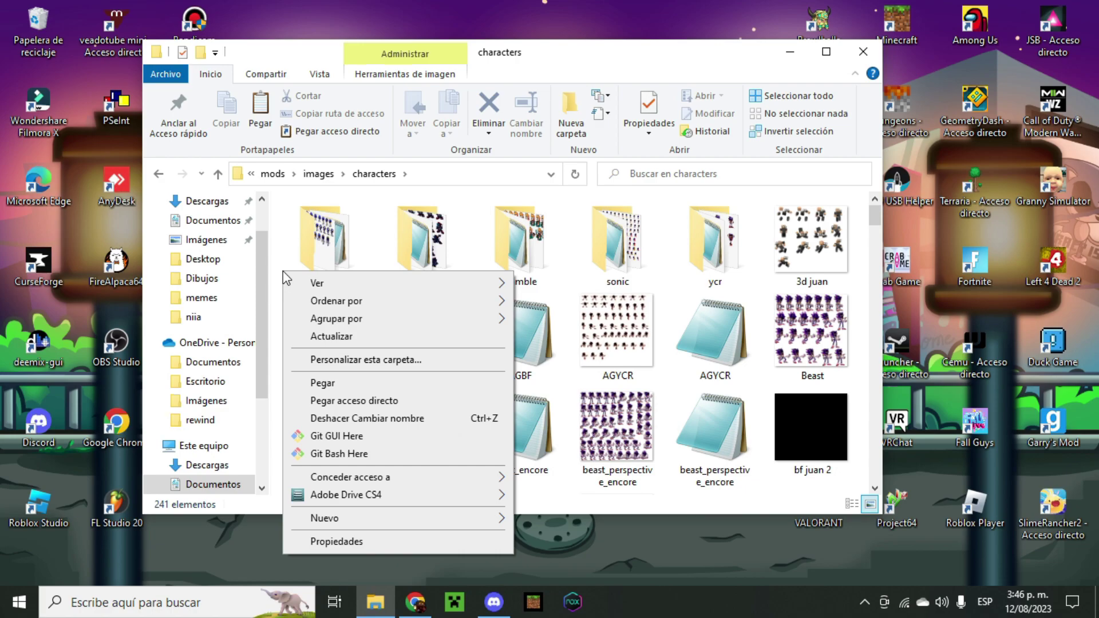
pyautogui.click(301, 381)
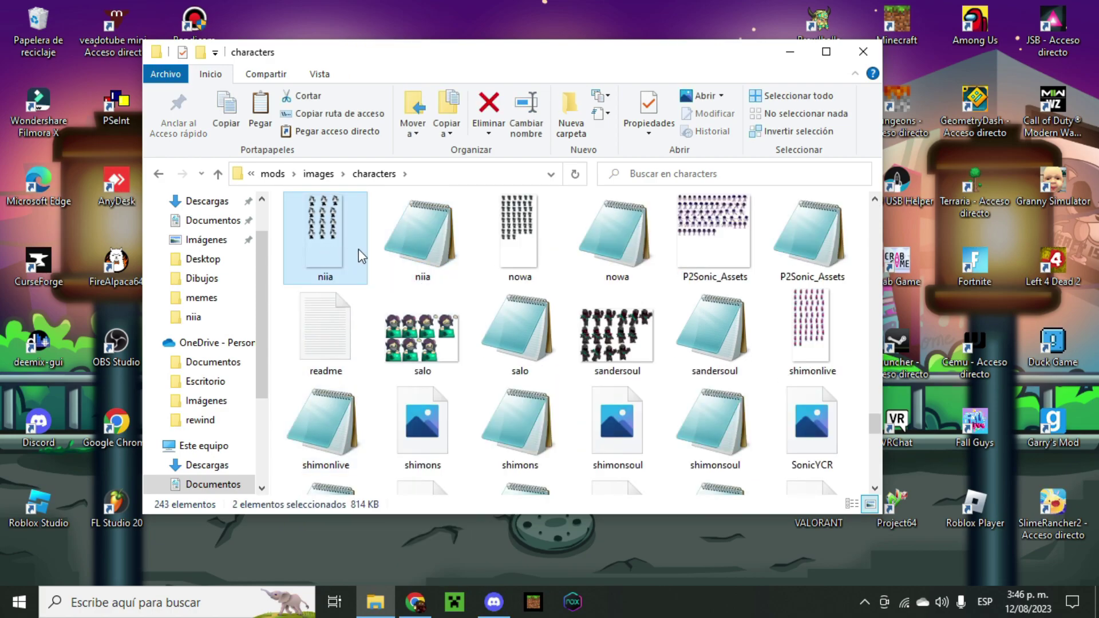
# - Check the pasted niia image and data file, and go back up to the Vs Juan-Into the Juanverse folder
pyautogui.click(356, 253)
pyautogui.click(419, 255)
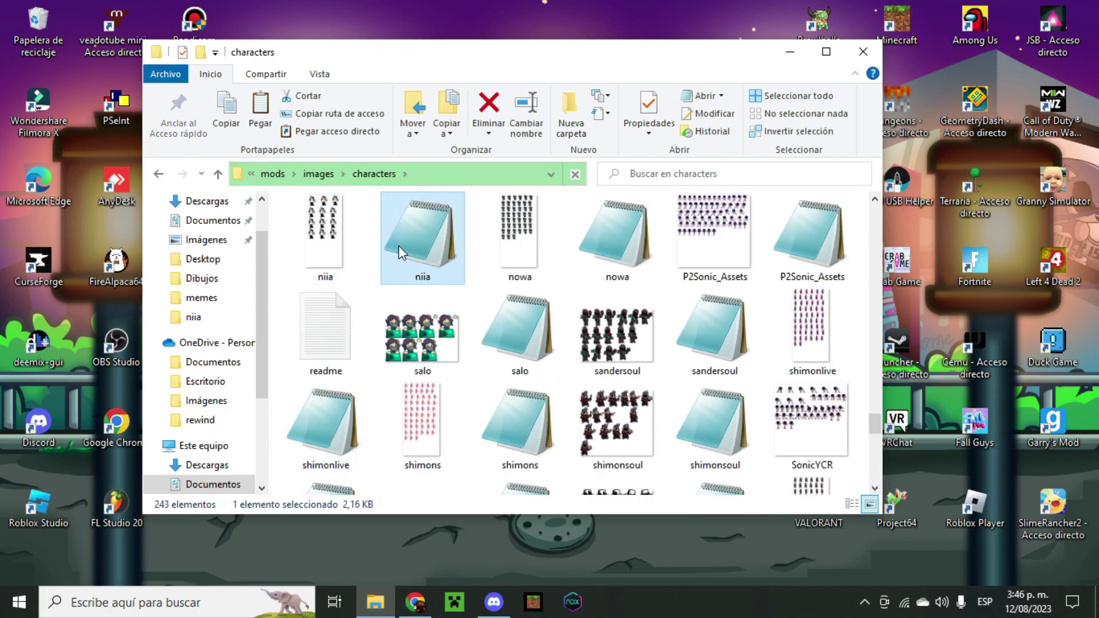
pyautogui.click(346, 255)
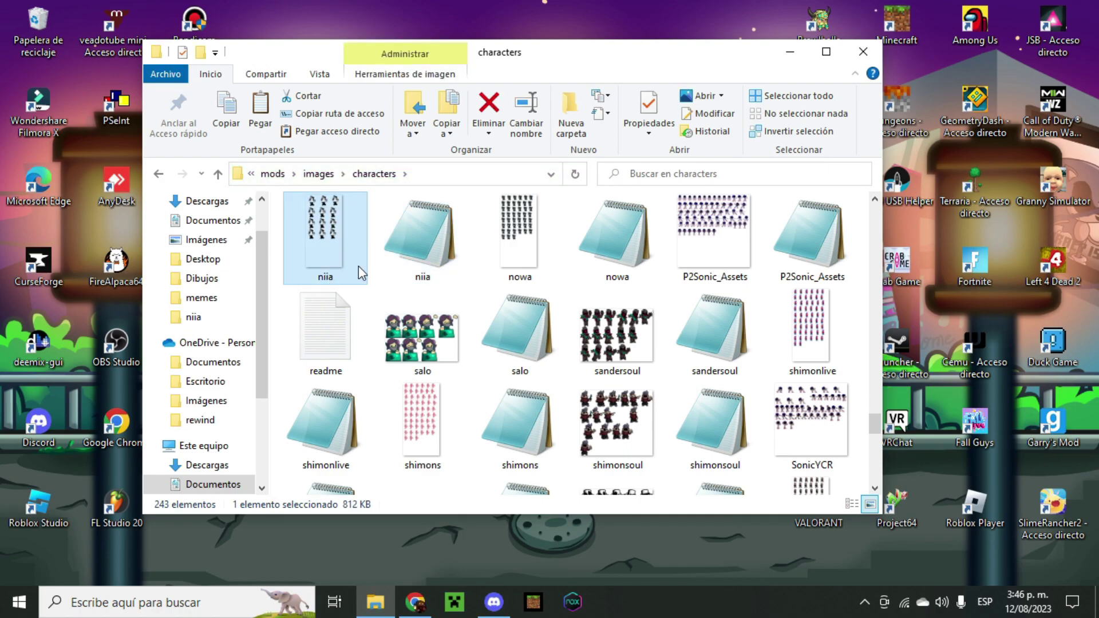
pyautogui.click(332, 174)
pyautogui.click(320, 174)
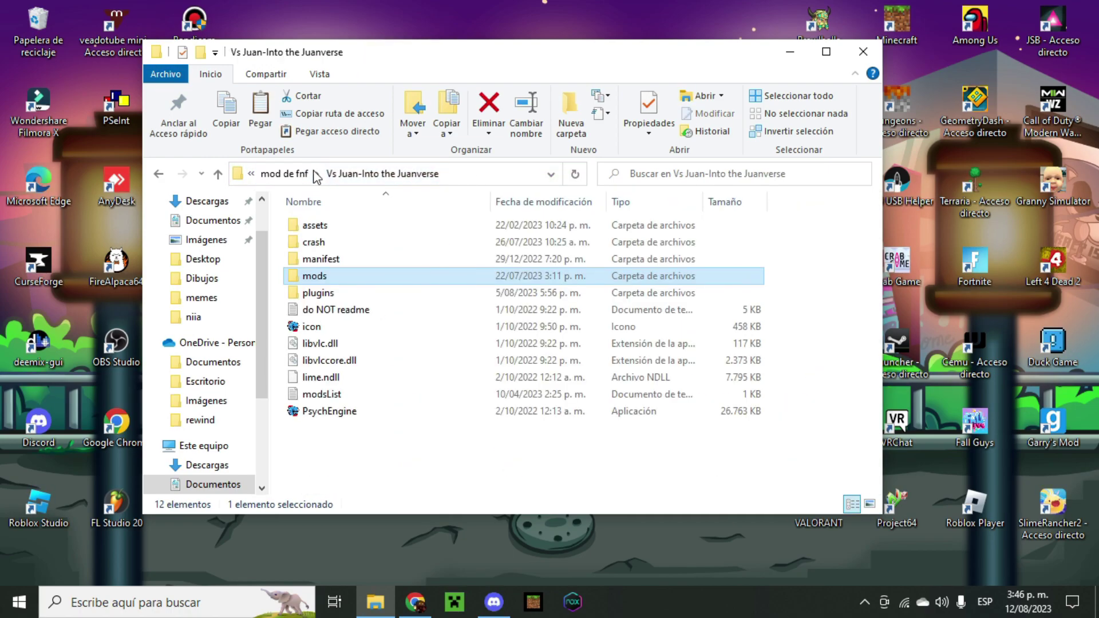
# - Launch PsychEngine from the mod folder and continue past the title screen to the main menu
pyautogui.doubleClick(314, 412)
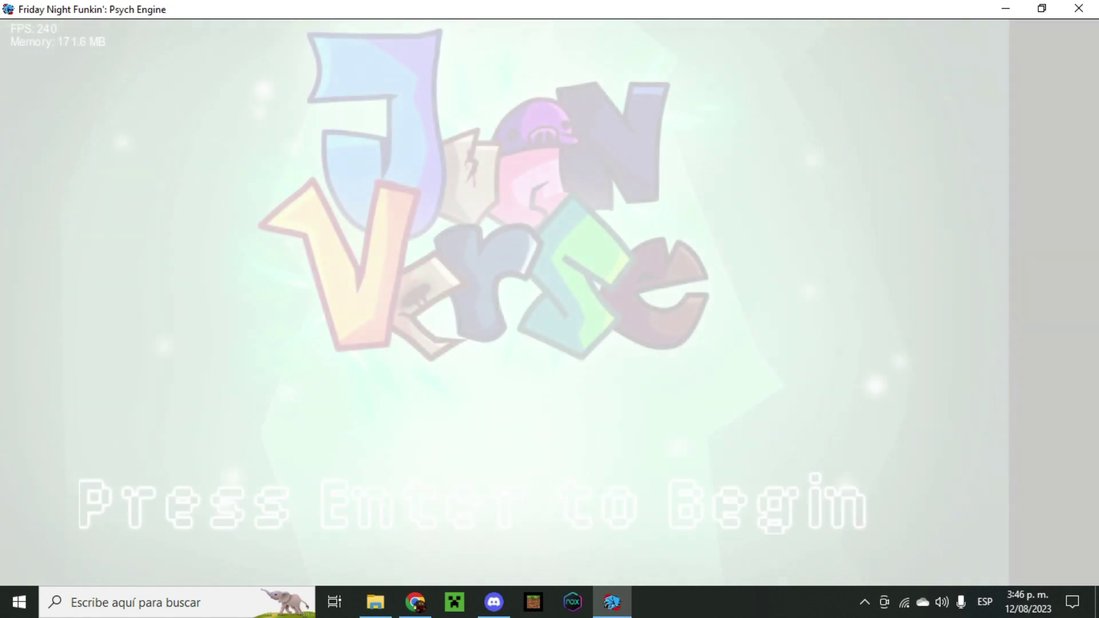
pyautogui.press('Return')
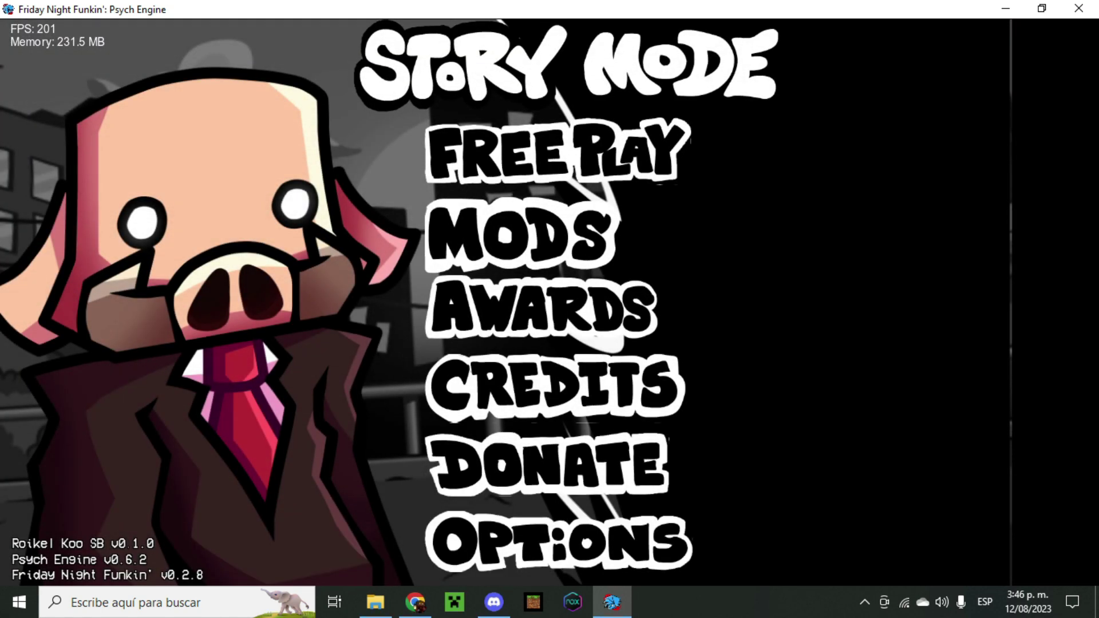
pyautogui.click(1041, 9)
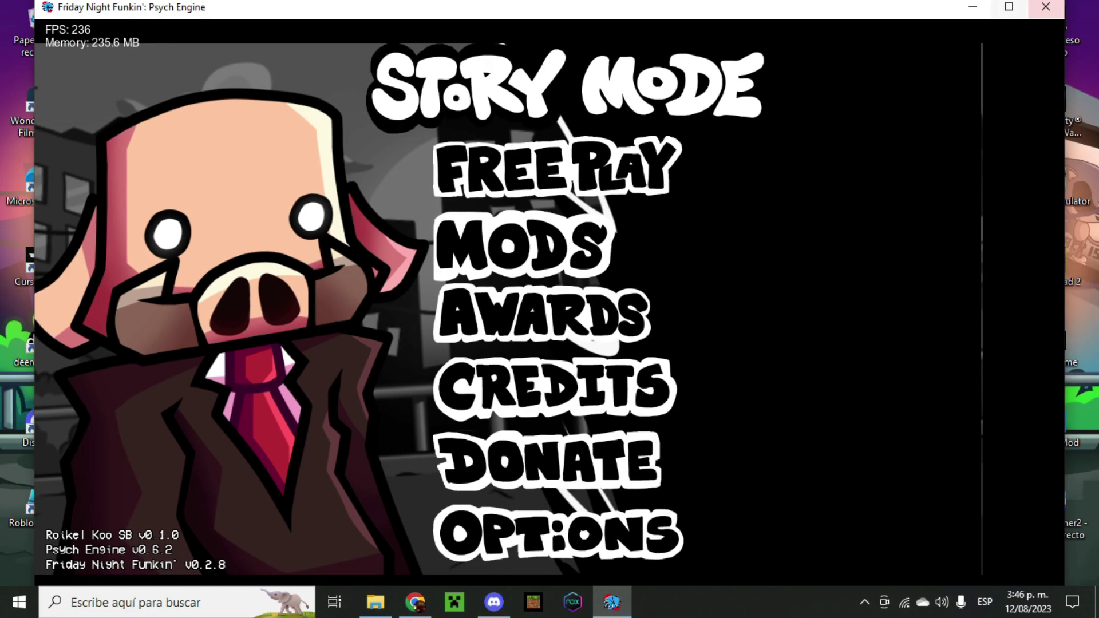
pyautogui.click(1008, 7)
pyautogui.click(1041, 7)
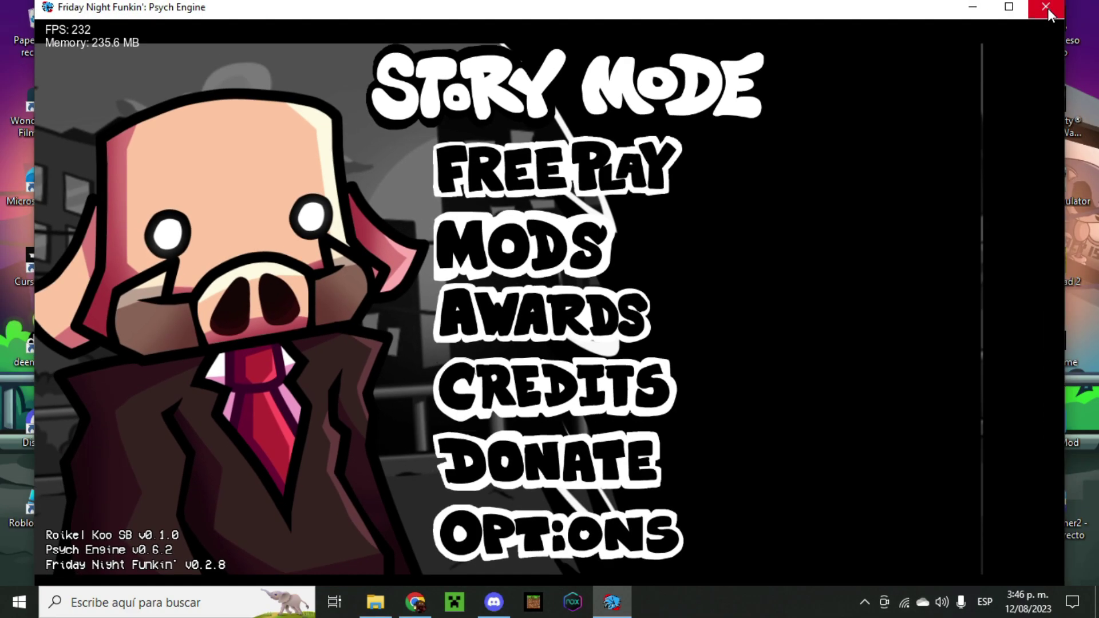
pyautogui.click(1009, 7)
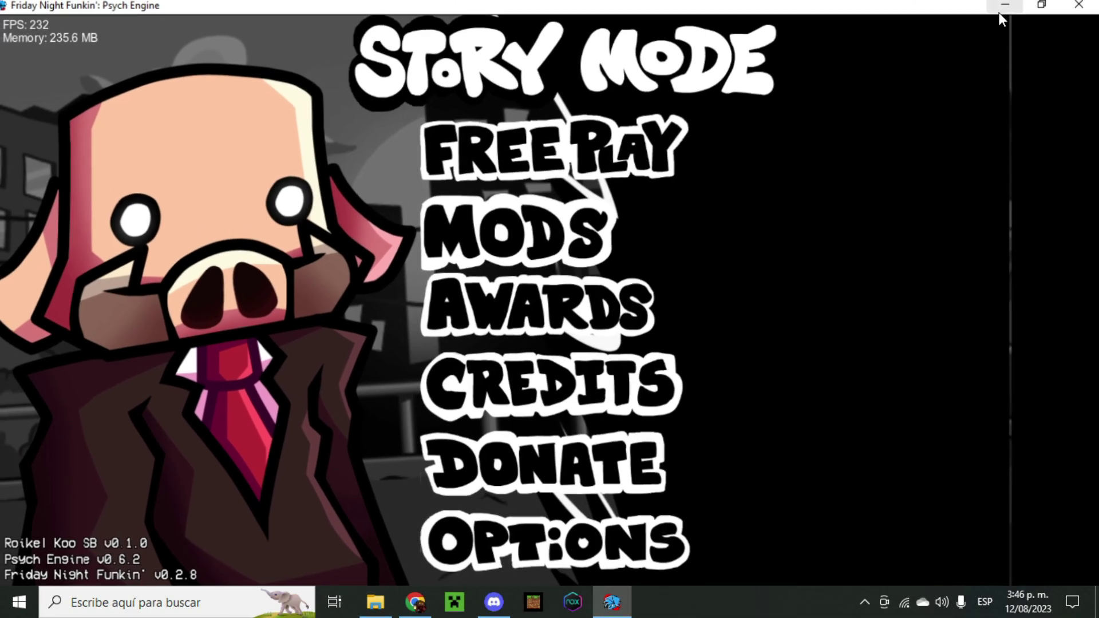
pyautogui.press('Down')
pyautogui.press('Up')
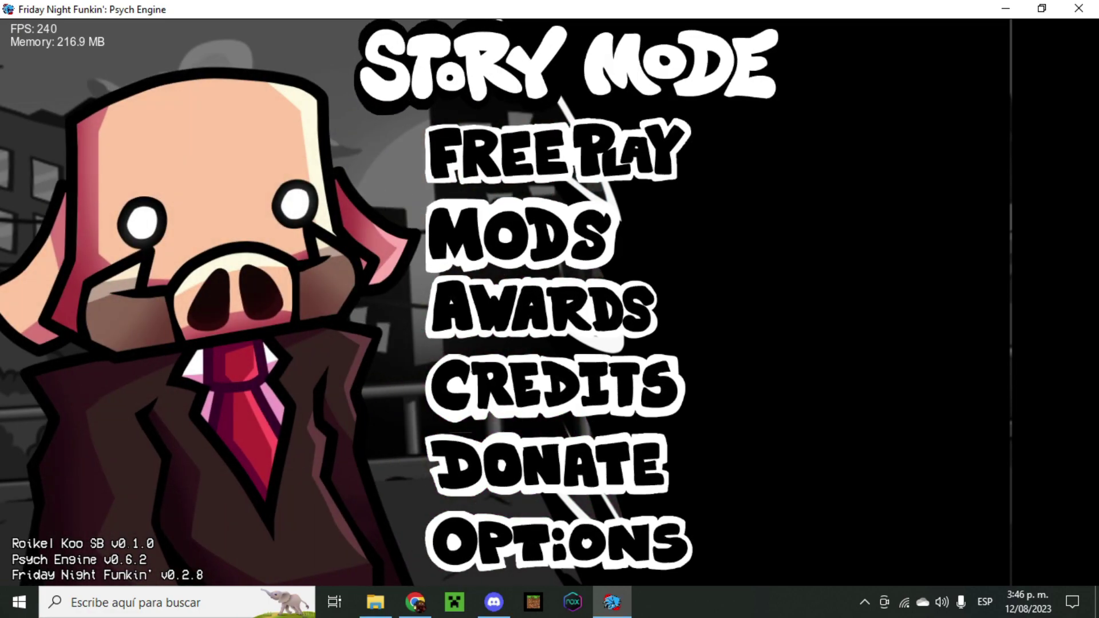
# - Bring up the engine's editor menu from the main menu and enter the Character Editor
pyautogui.press('7')
pyautogui.press('Down')
pyautogui.press('Down')
pyautogui.press('Down')
pyautogui.press('Down')
pyautogui.press('Return')
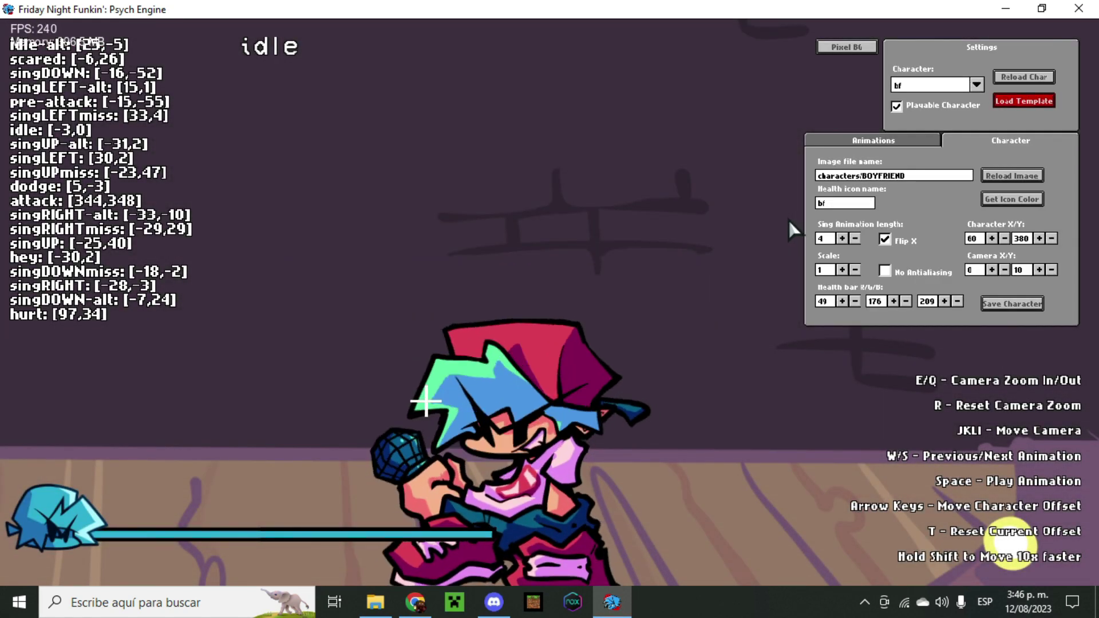
pyautogui.click(933, 83)
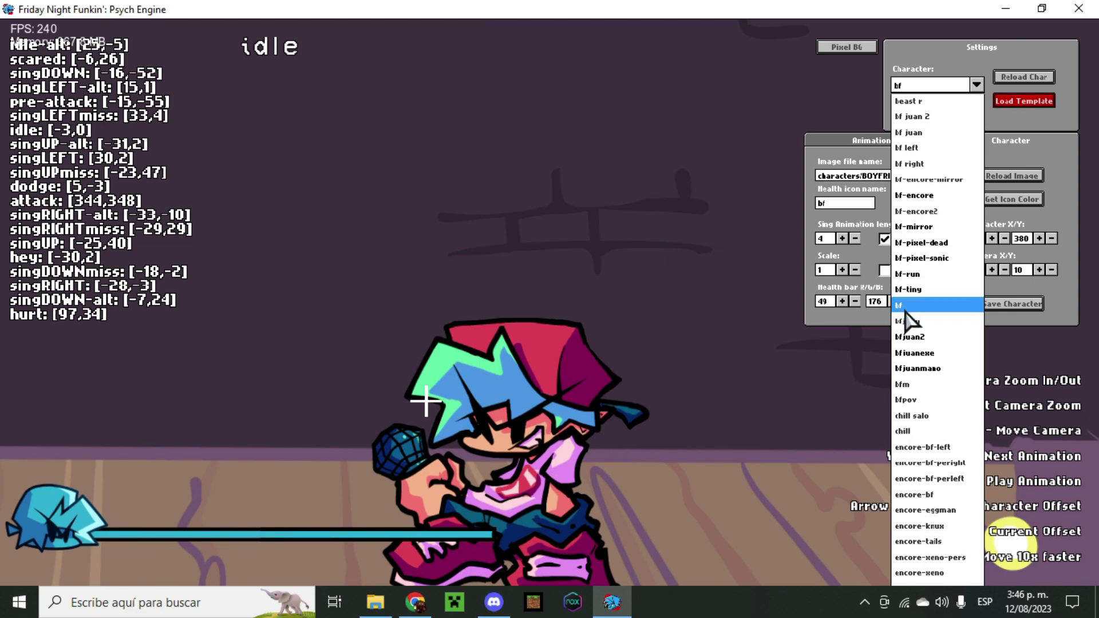
pyautogui.scroll(2, 907, 314)
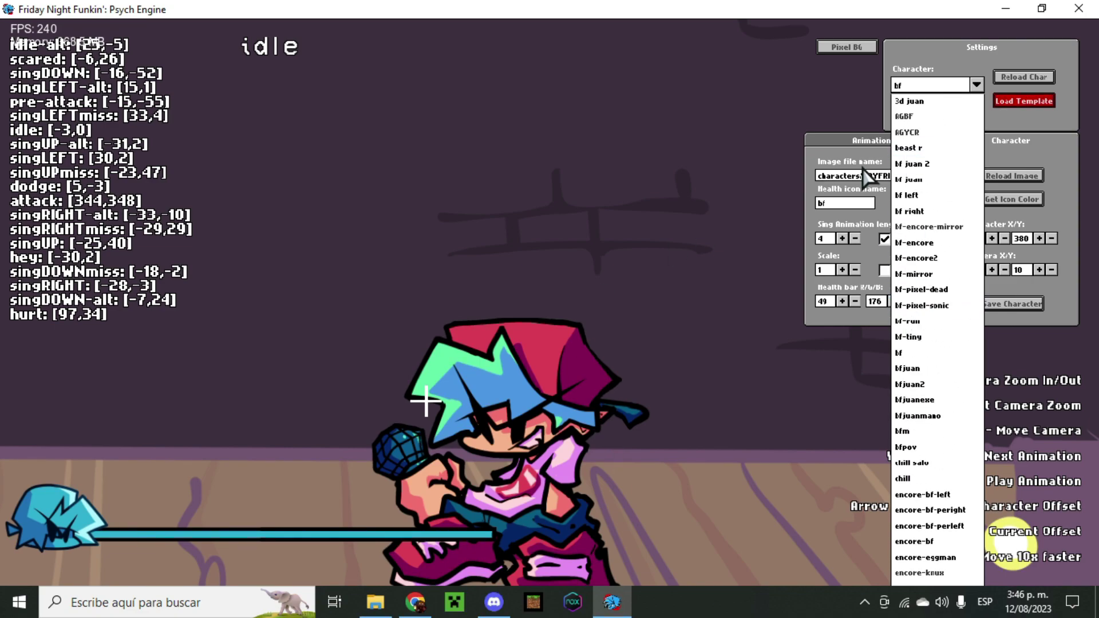
pyautogui.scroll(-10, 921, 205)
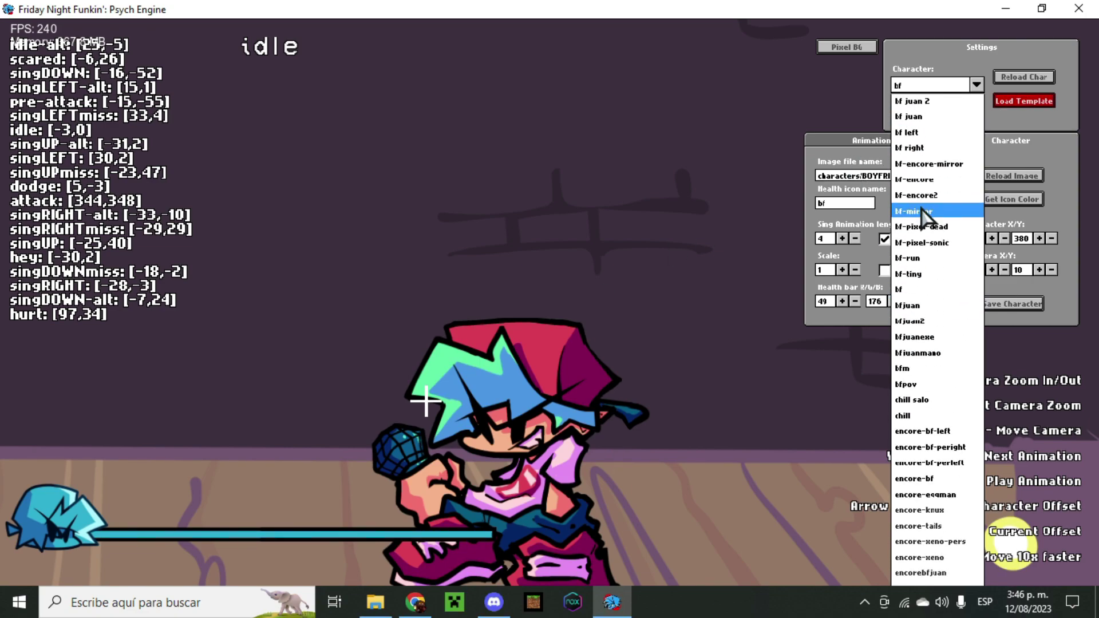
pyautogui.scroll(10, 921, 205)
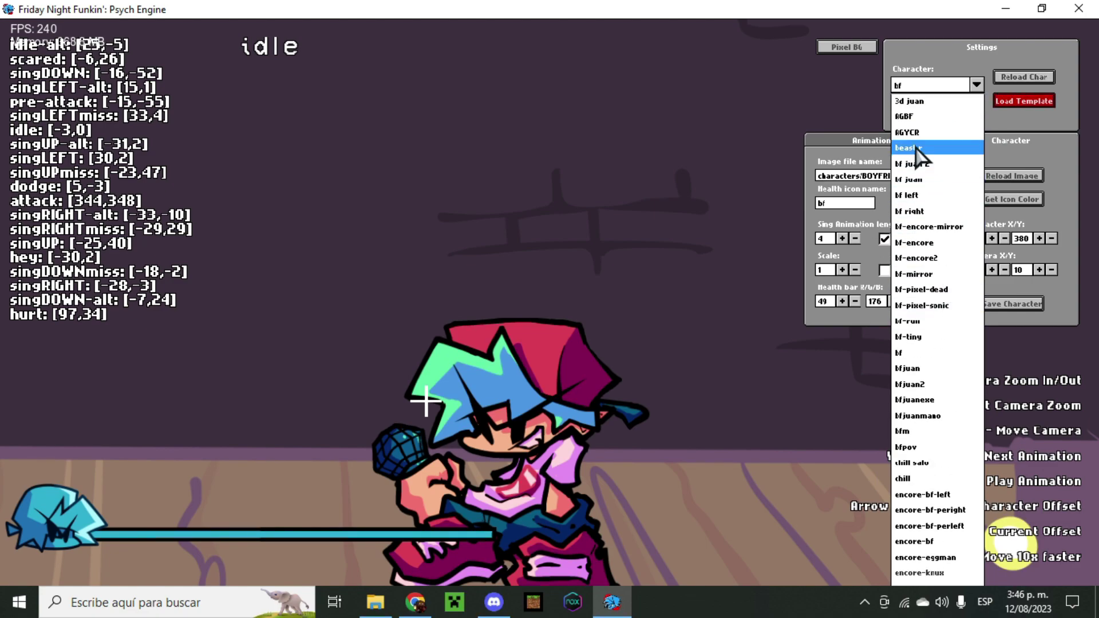
pyautogui.scroll(-3, 910, 320)
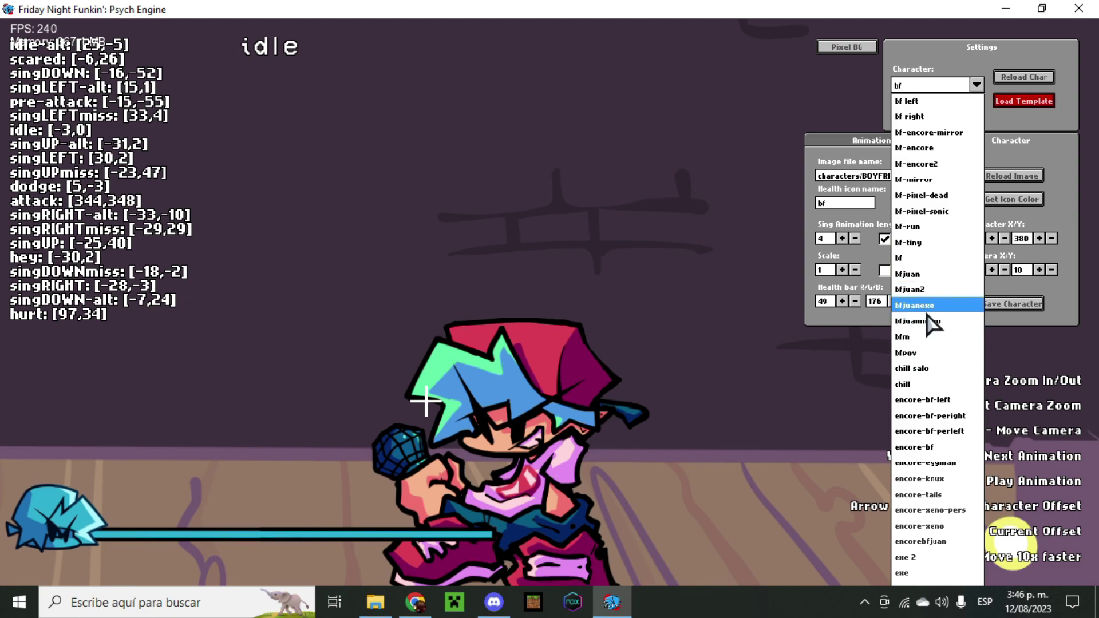
pyautogui.click(923, 262)
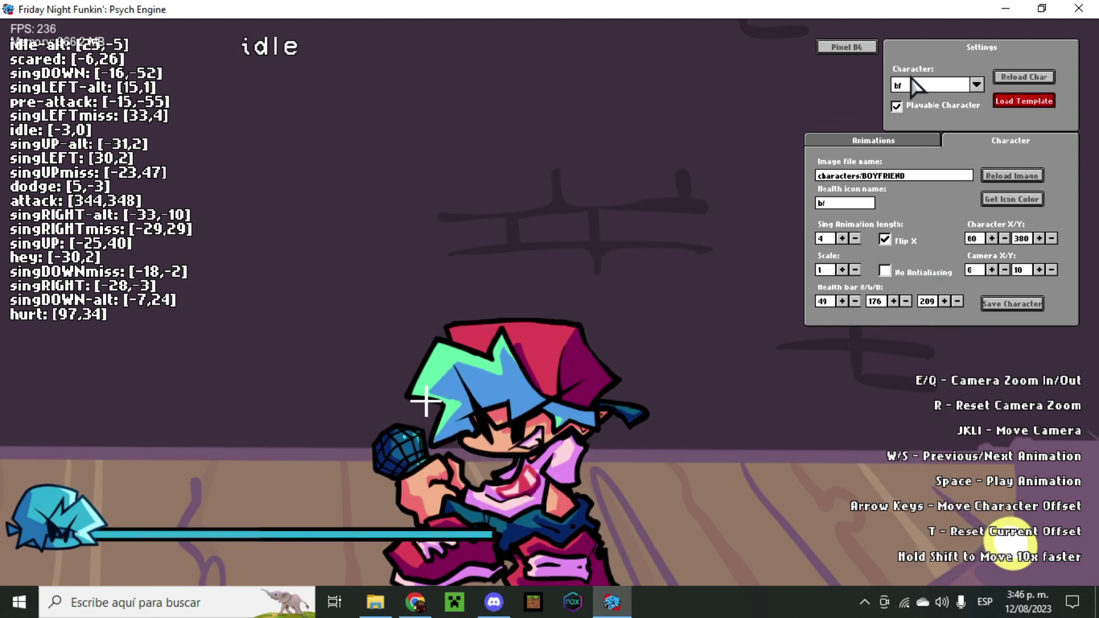
# - Load the existing Juan character into the Character Editor as the base for the new character
pyautogui.click(976, 85)
pyautogui.scroll(-5, 931, 279)
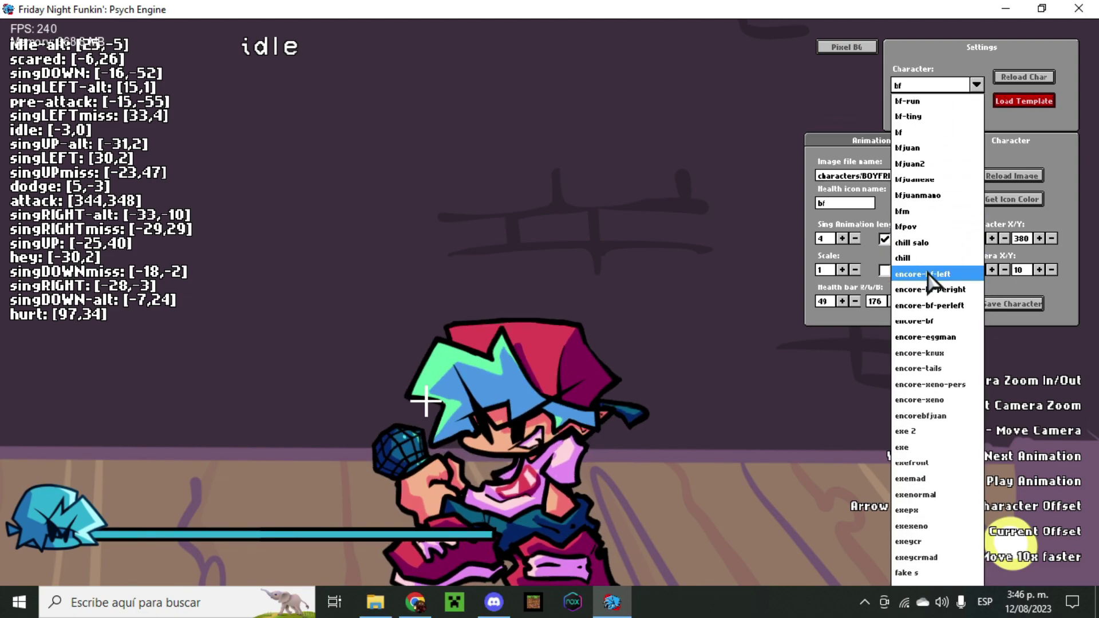
pyautogui.scroll(-11, 931, 279)
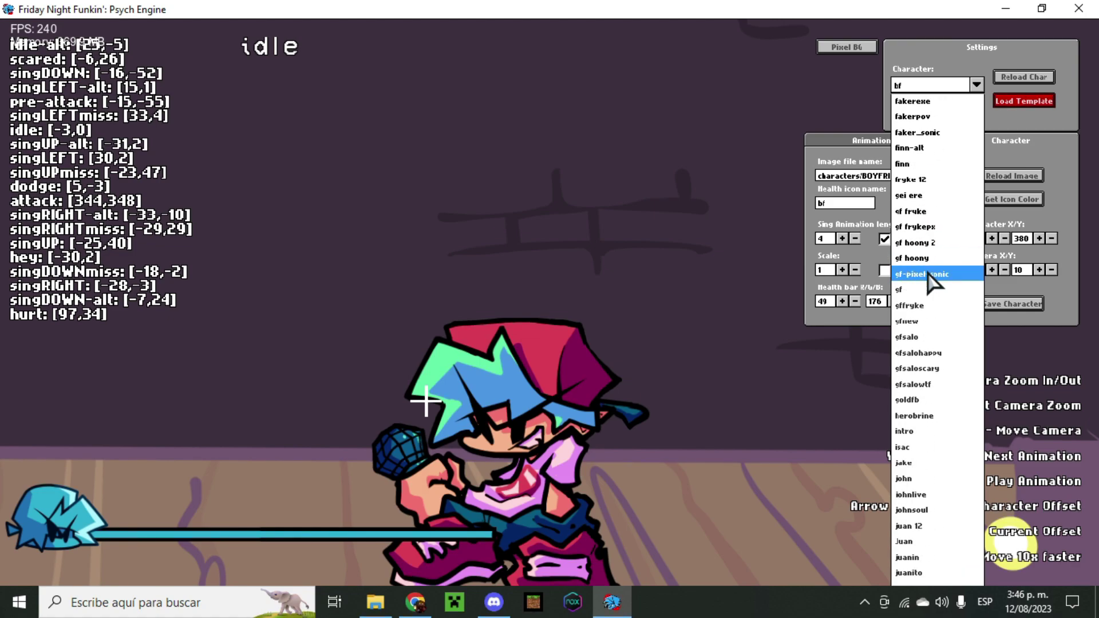
pyautogui.scroll(13, 931, 278)
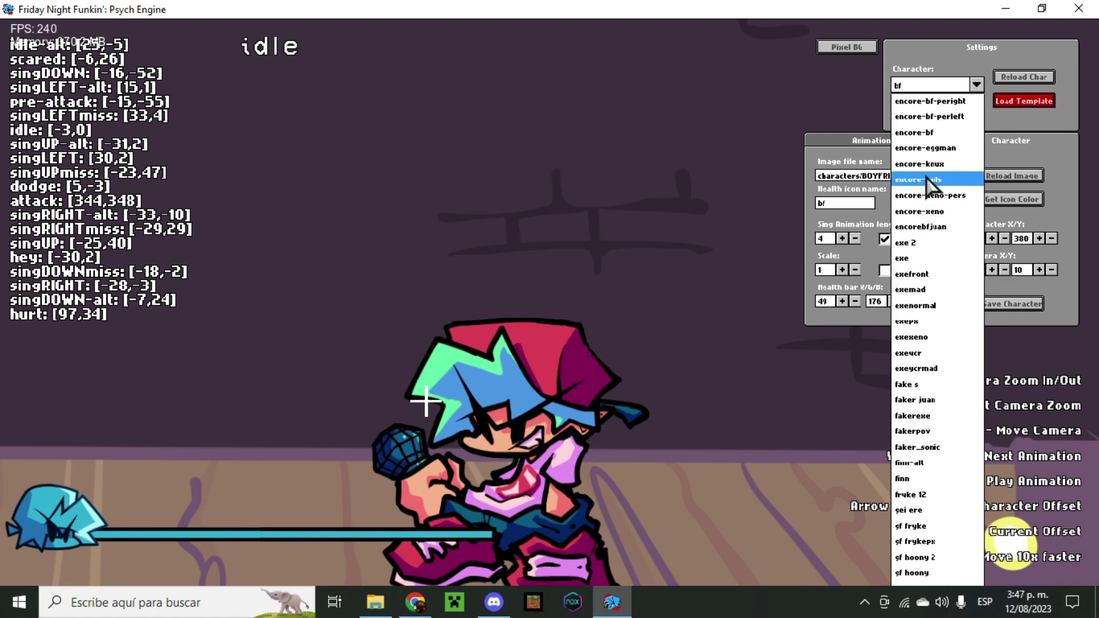
pyautogui.scroll(2, 952, 165)
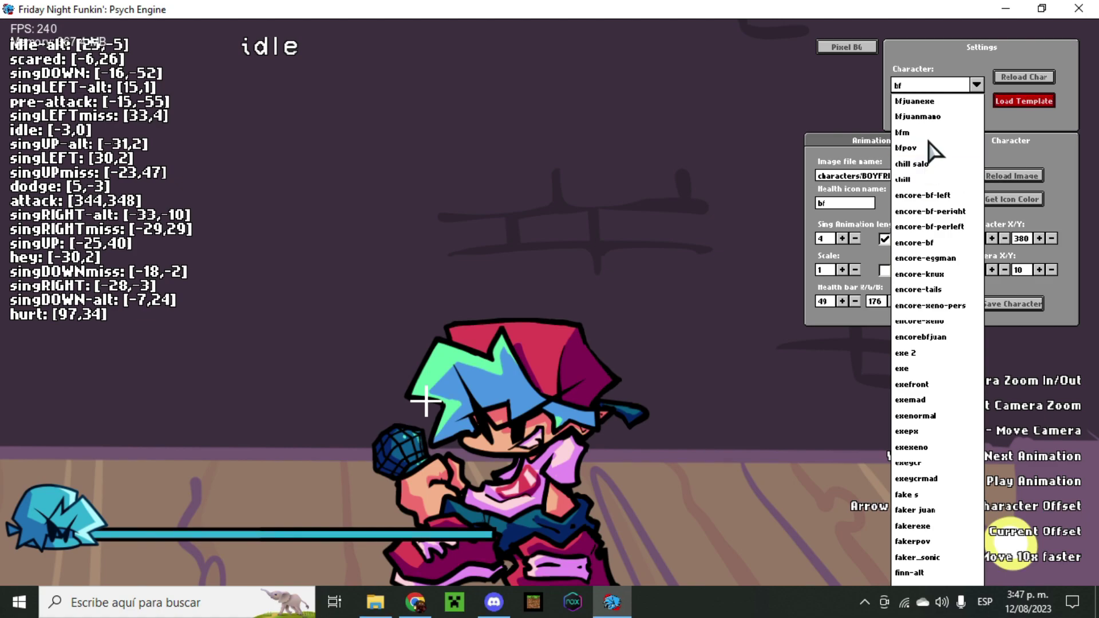
pyautogui.scroll(-3, 935, 373)
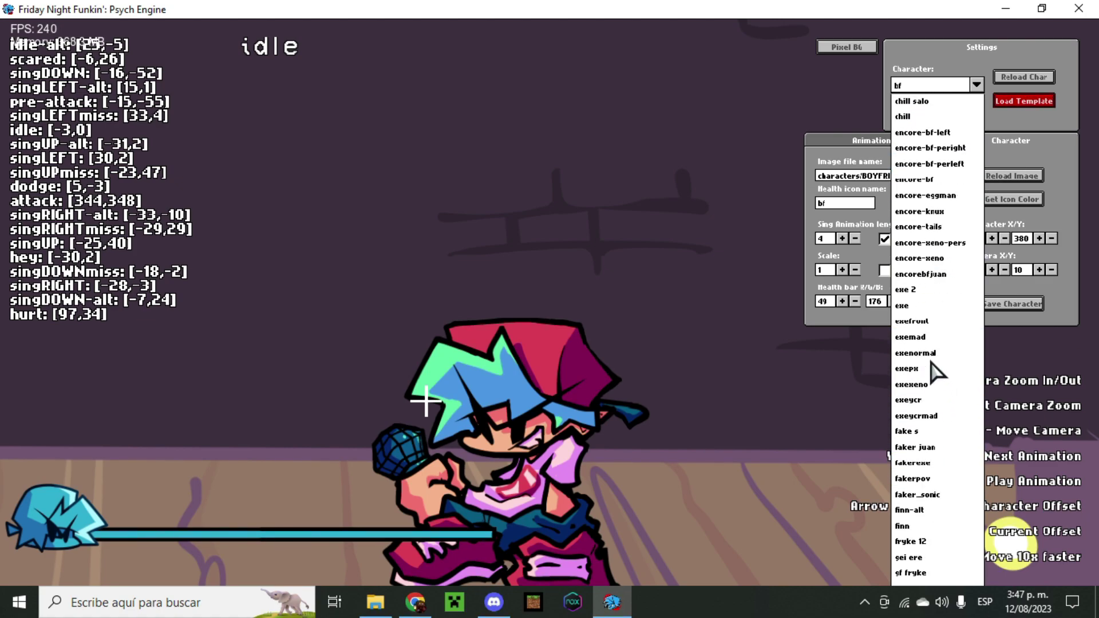
pyautogui.scroll(-2, 934, 373)
pyautogui.scroll(-15, 930, 362)
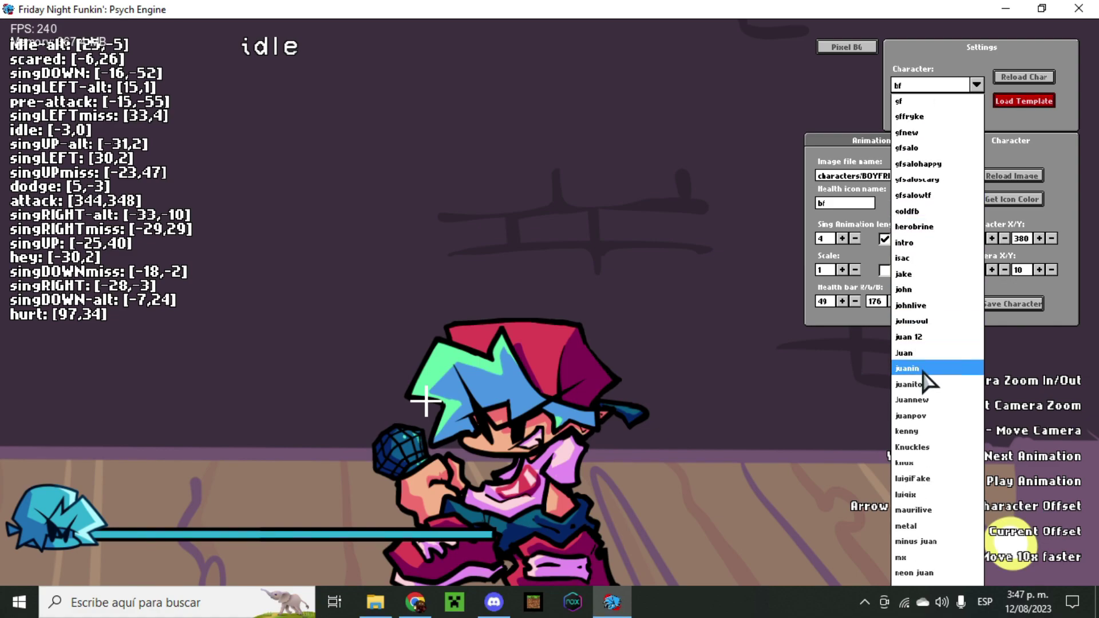
pyautogui.click(940, 356)
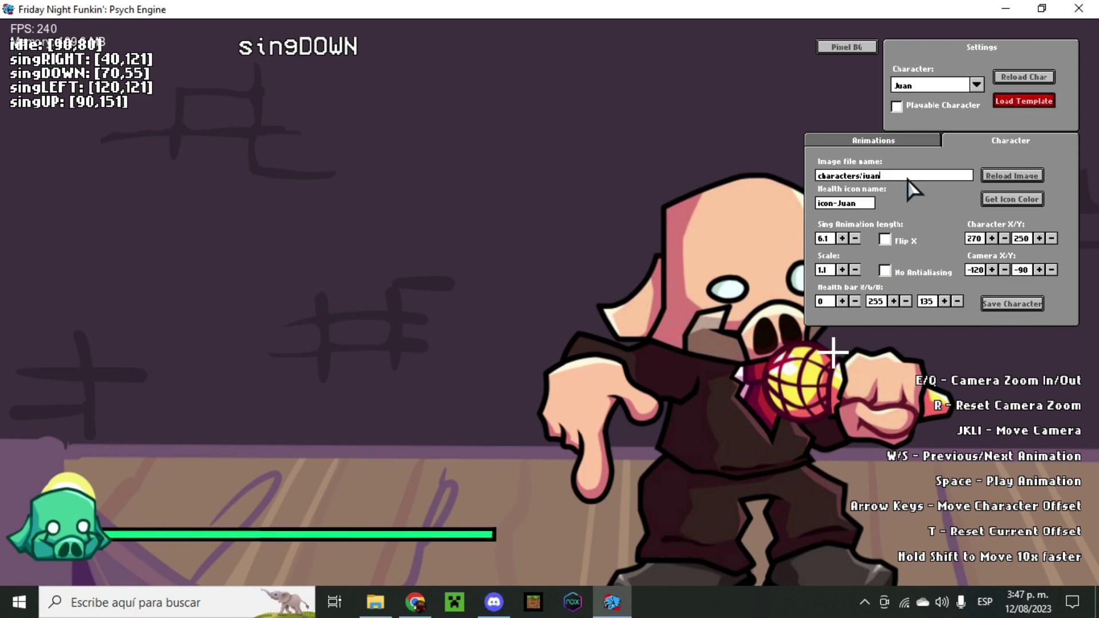
# - Set the character's image file name to characters/niia and reload the image
pyautogui.press('BackSpace')
pyautogui.press('BackSpace')
pyautogui.press('BackSpace')
pyautogui.press('BackSpace')
pyautogui.press('BackSpace')
pyautogui.write('nii')
pyautogui.click(985, 177)
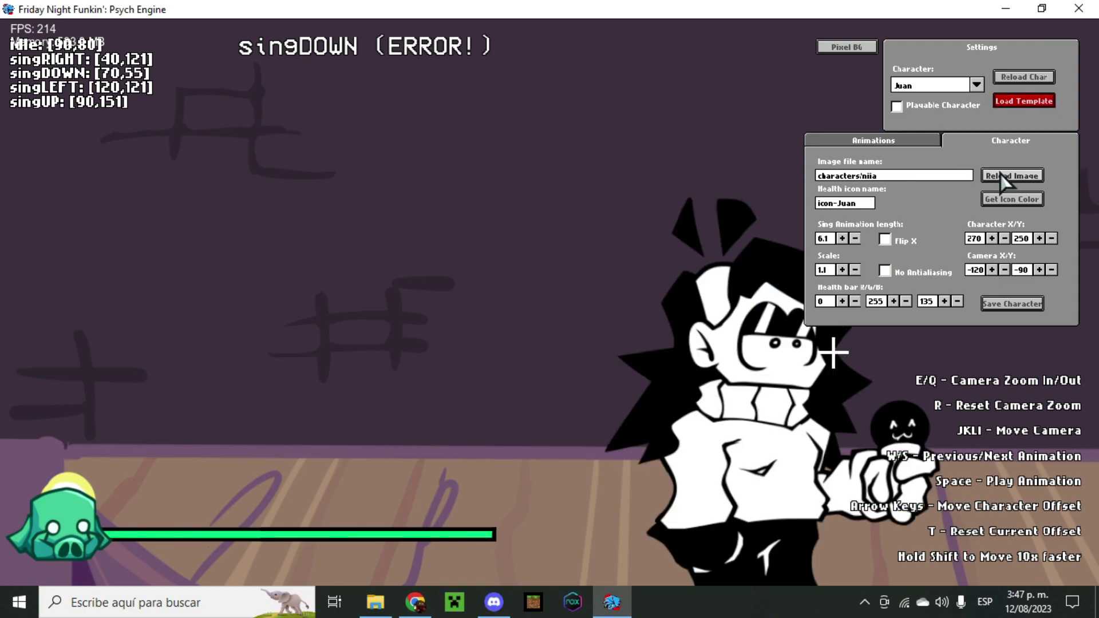
# - Switch to the character's animation settings and open the list of its existing animations
pyautogui.click(864, 143)
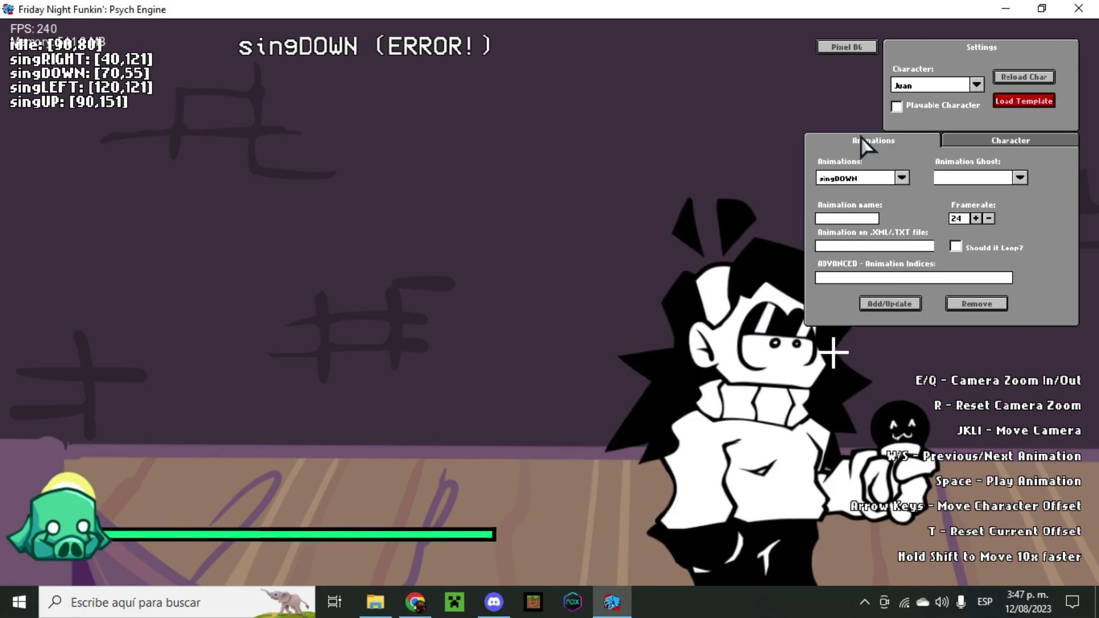
pyautogui.click(856, 177)
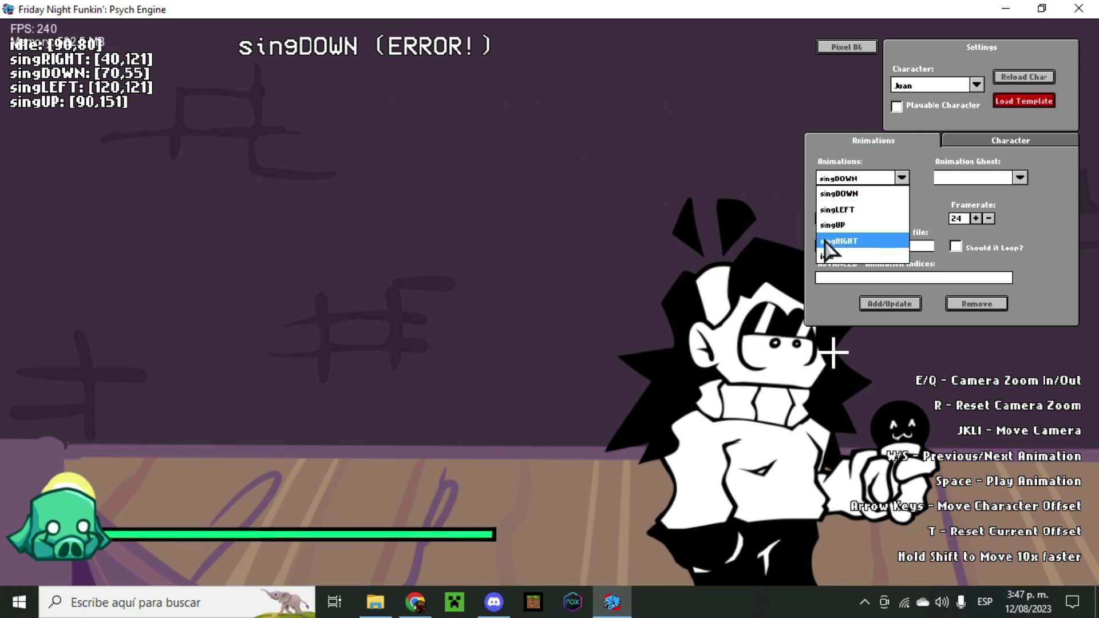